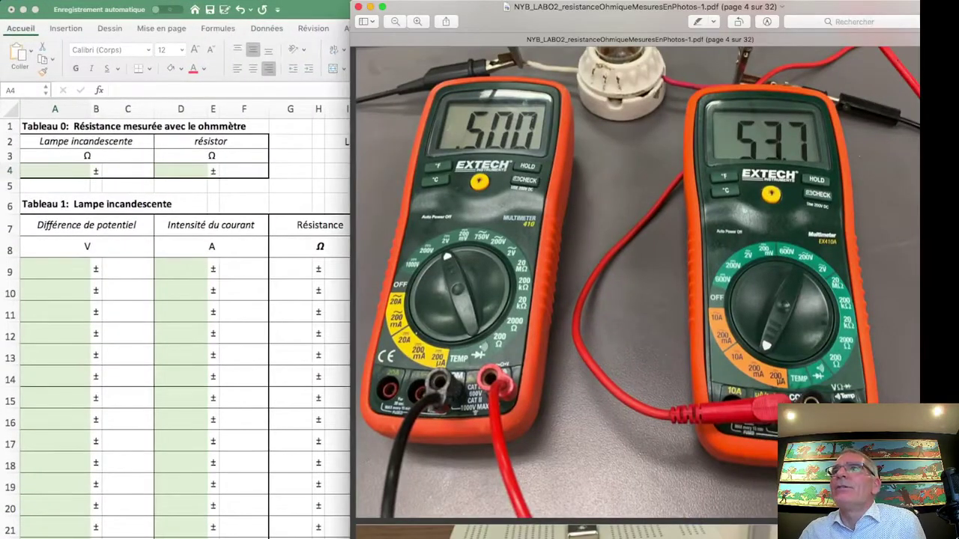
# Step: Find the incandescent lamp's ohmmeter photo in the lab PDF and enter 9,3 as its resistance in cell A4 of Tableau 0
pyautogui.scroll(20, 740, 345)
pyautogui.scroll(-10, 741, 345)
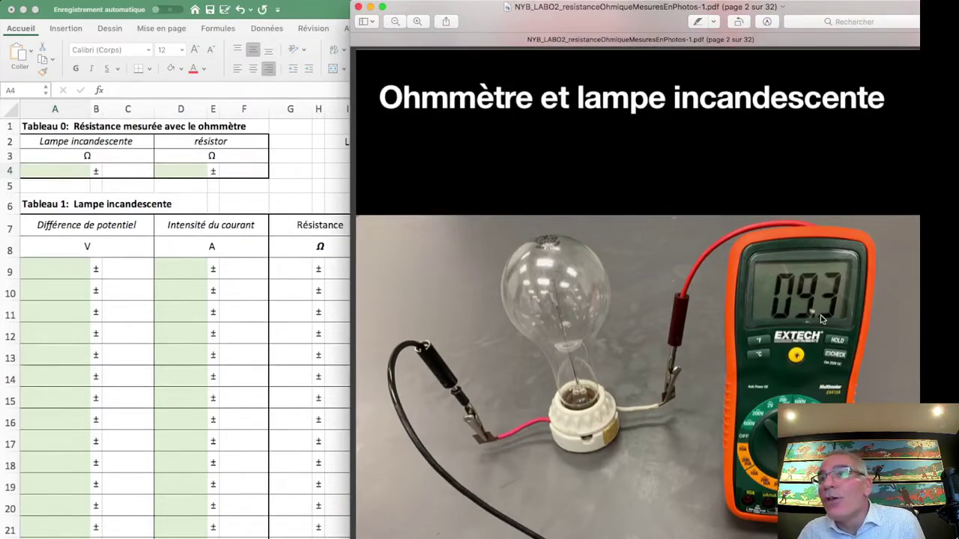
pyautogui.click(54, 168)
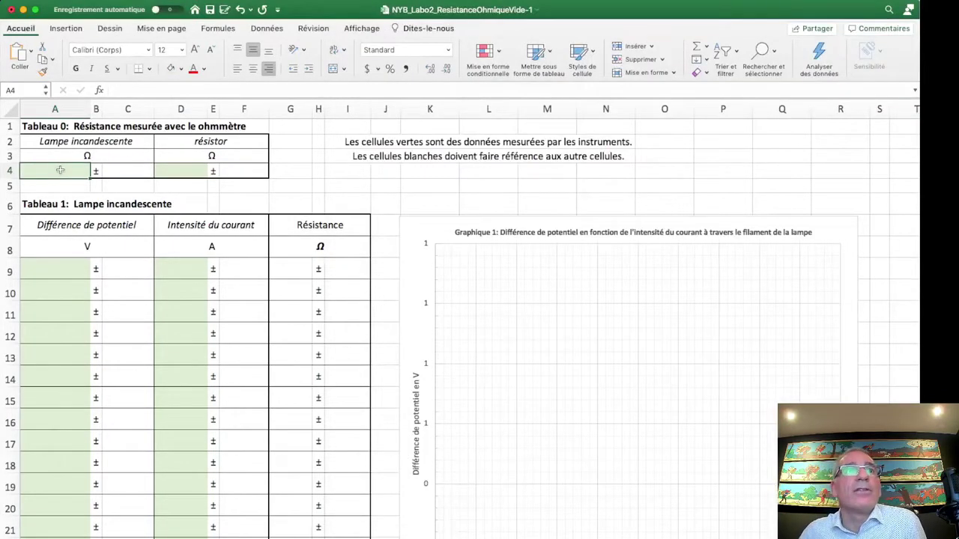
pyautogui.write('9,3')
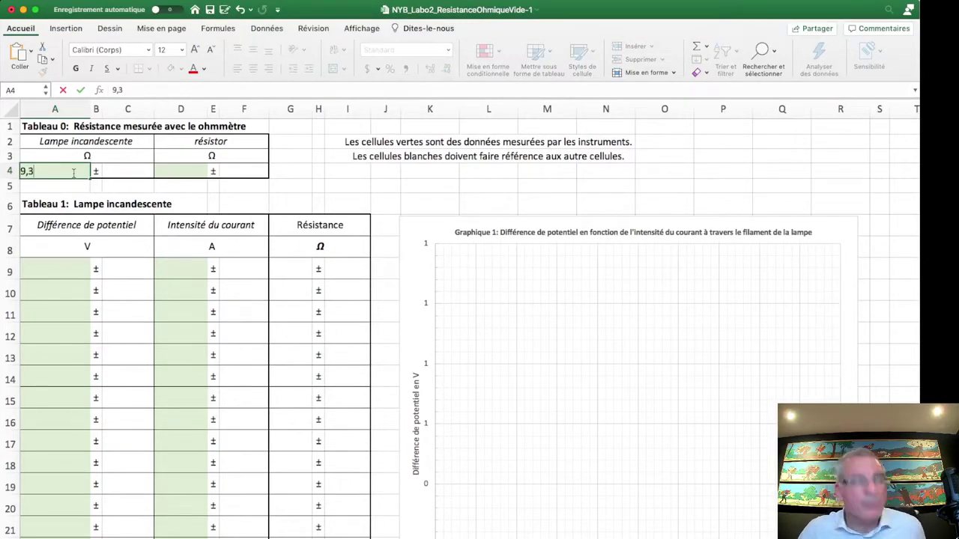
pyautogui.press('Tab')
pyautogui.press('Tab')
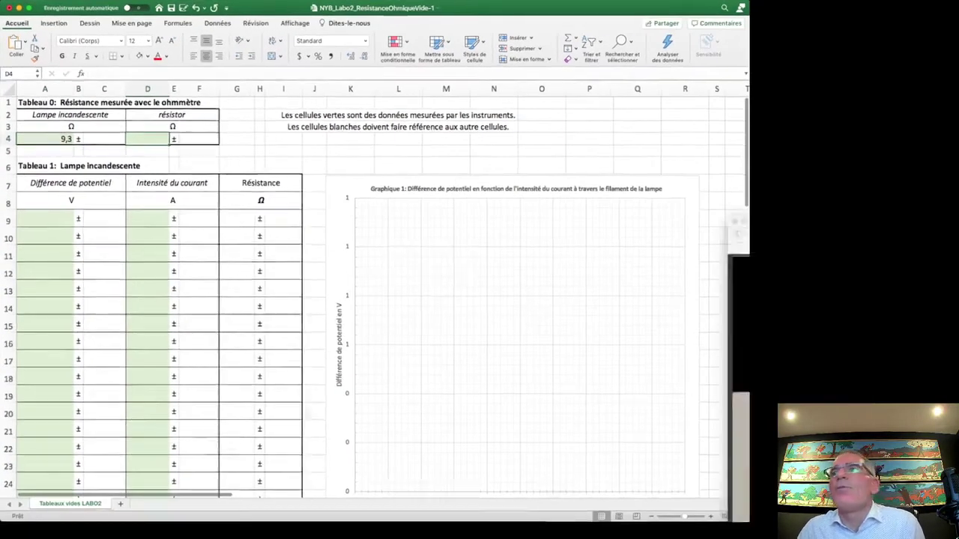
# Step: Find the resistor's ohmmeter photo in the lab PDF and enter 516 as its resistance in cell D4 of Tableau 0
pyautogui.moveTo(740, 217)
pyautogui.mouseDown()
pyautogui.moveTo(458, 38)
pyautogui.moveTo(366, 7)
pyautogui.mouseUp()
pyautogui.scroll(-5, 712, 316)
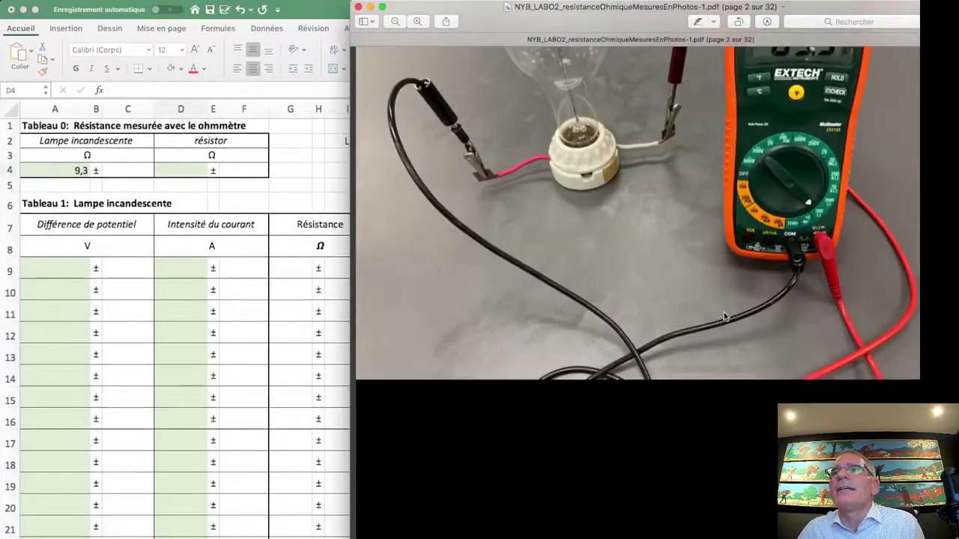
pyautogui.scroll(10, 723, 316)
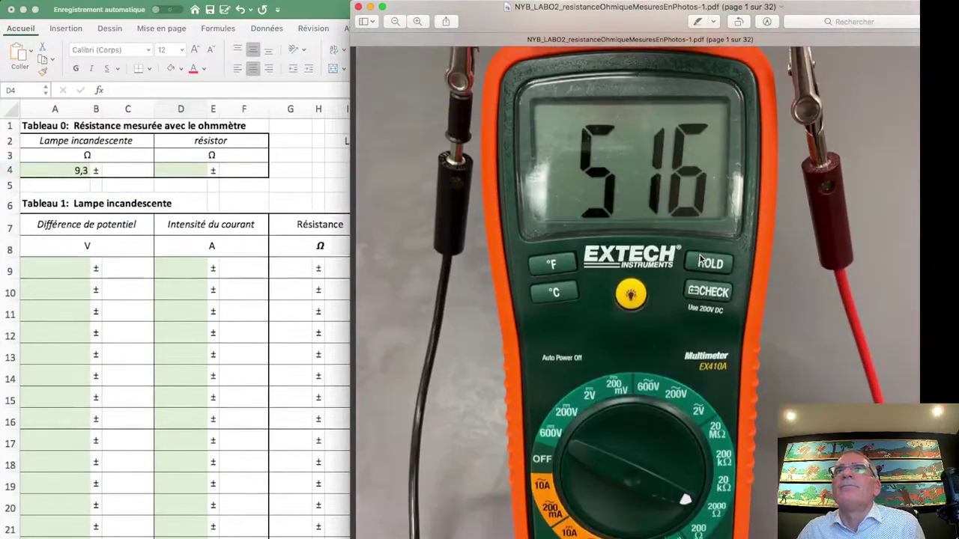
pyautogui.click(186, 169)
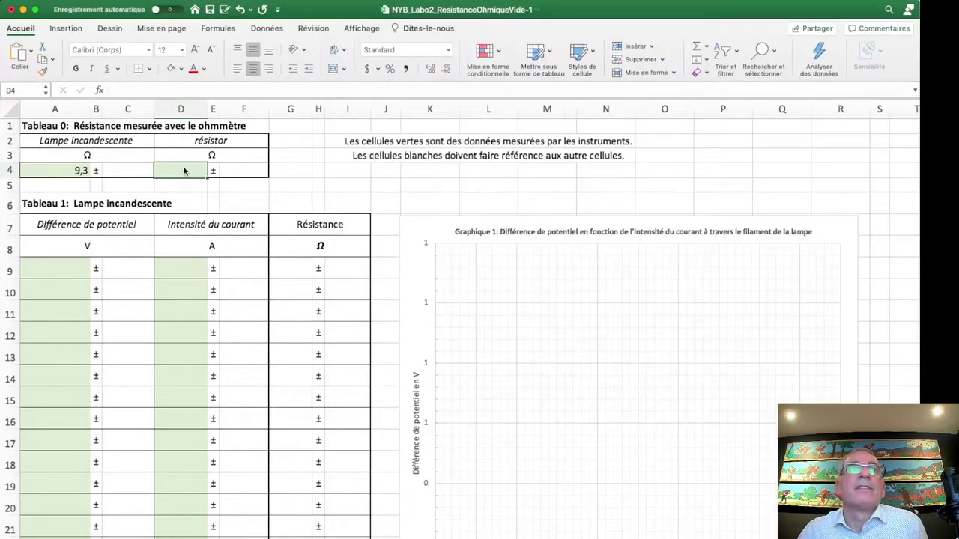
pyautogui.write('516')
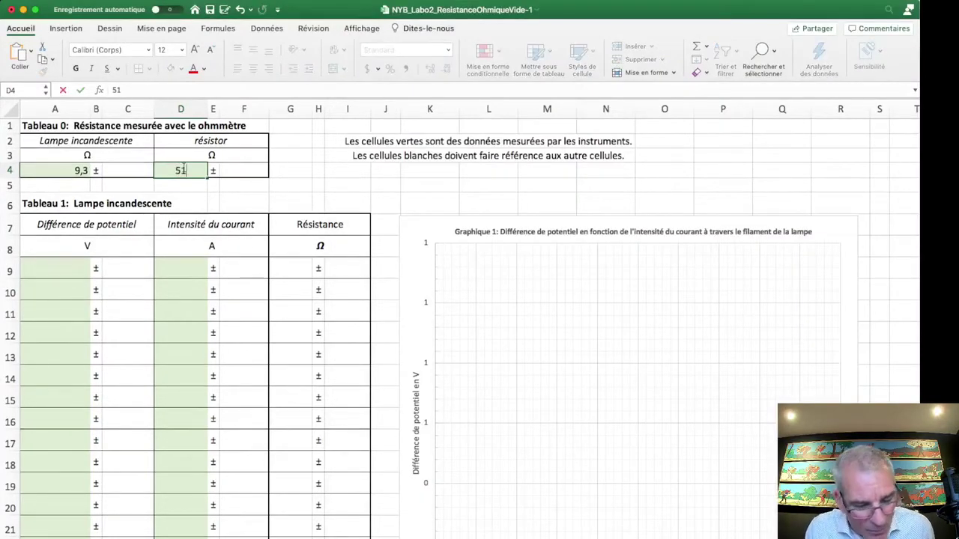
pyautogui.press('Tab')
pyautogui.press('Tab')
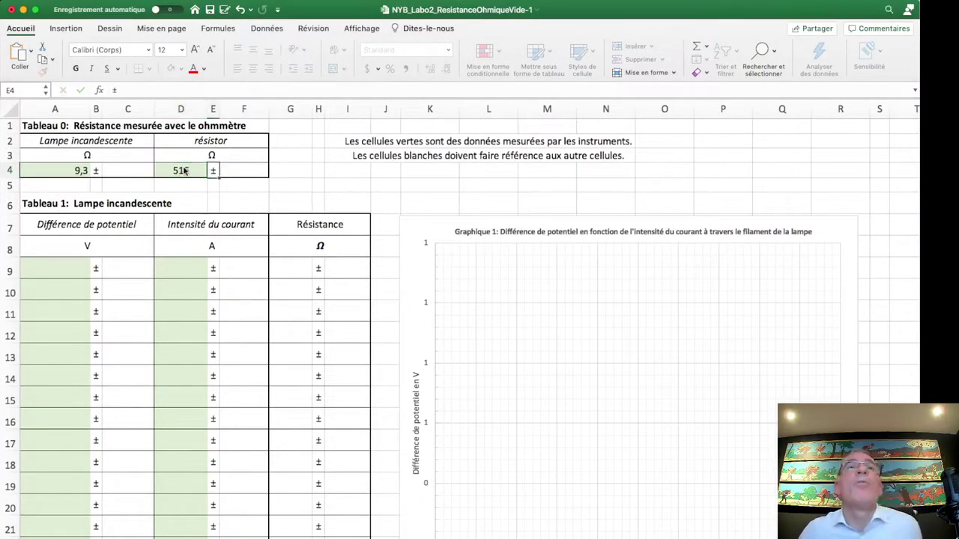
# Step: Apply the lightest green theme fill to the measured resistance cells A4 and D4
pyautogui.click(54, 162)
pyautogui.press('Tab')
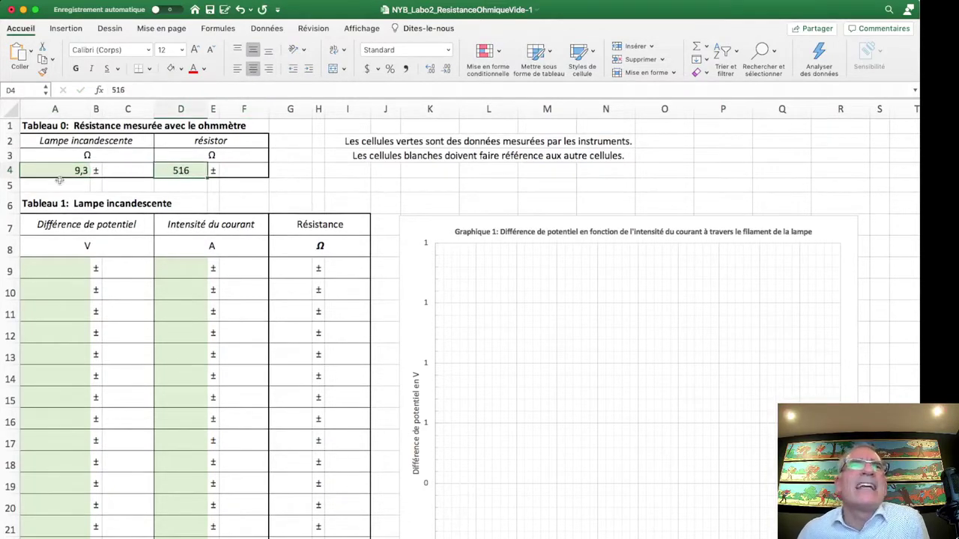
pyautogui.click(59, 172)
pyautogui.click(181, 68)
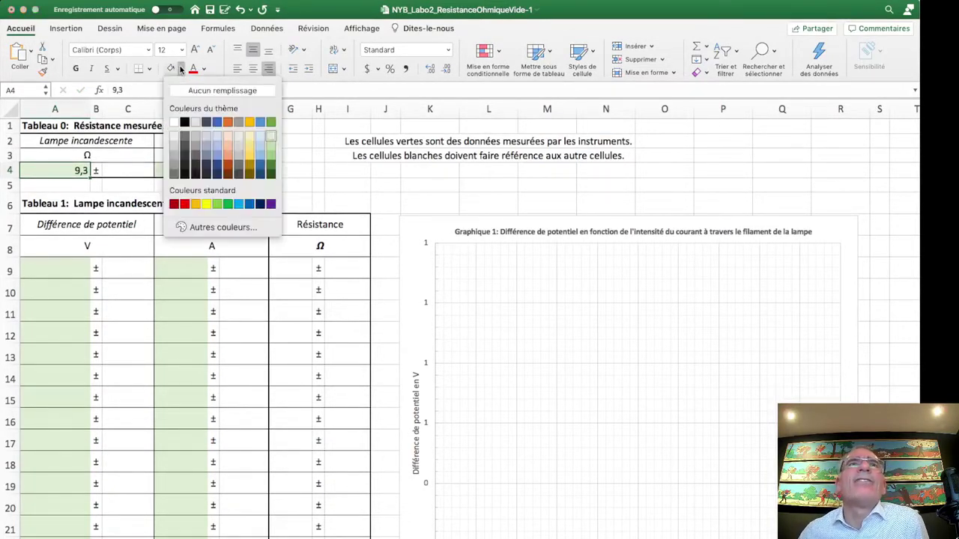
pyautogui.click(272, 136)
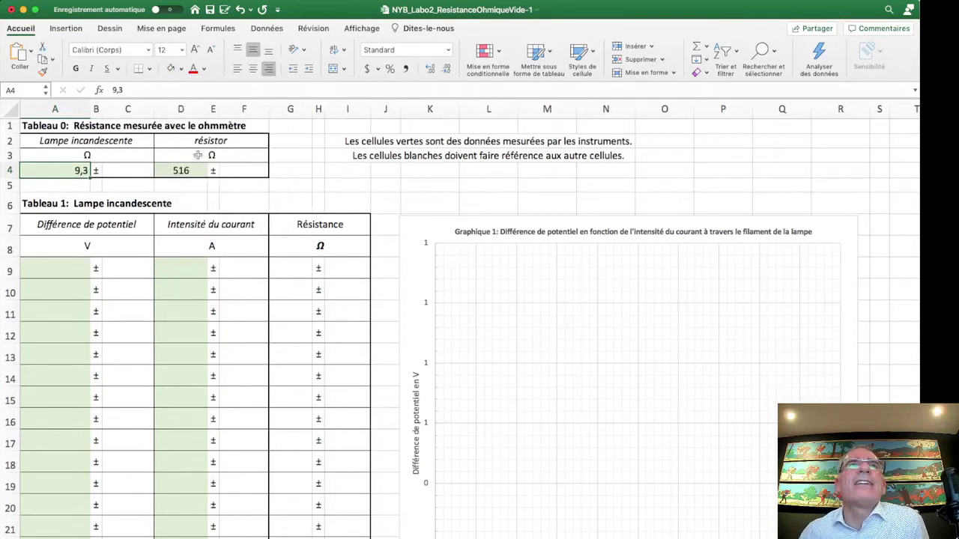
pyautogui.click(180, 170)
pyautogui.click(181, 69)
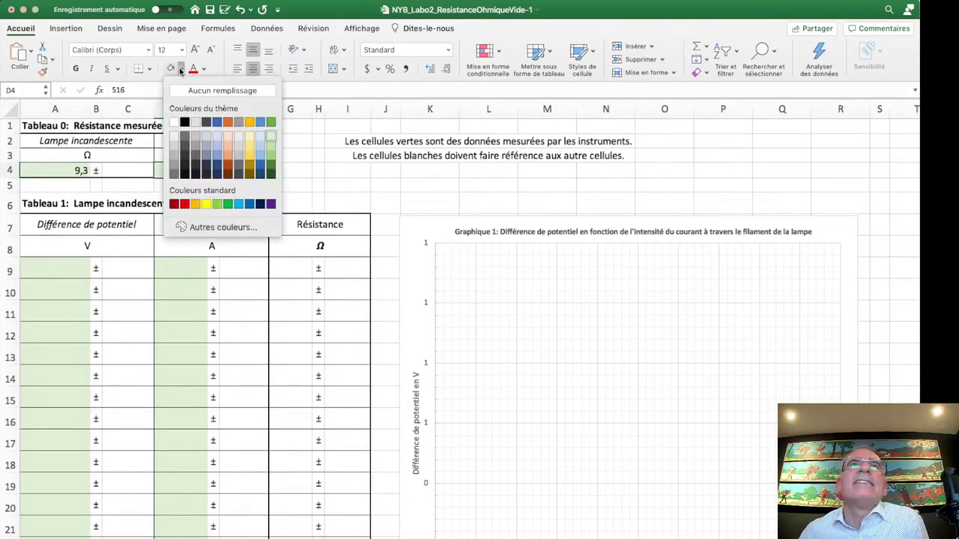
pyautogui.click(272, 137)
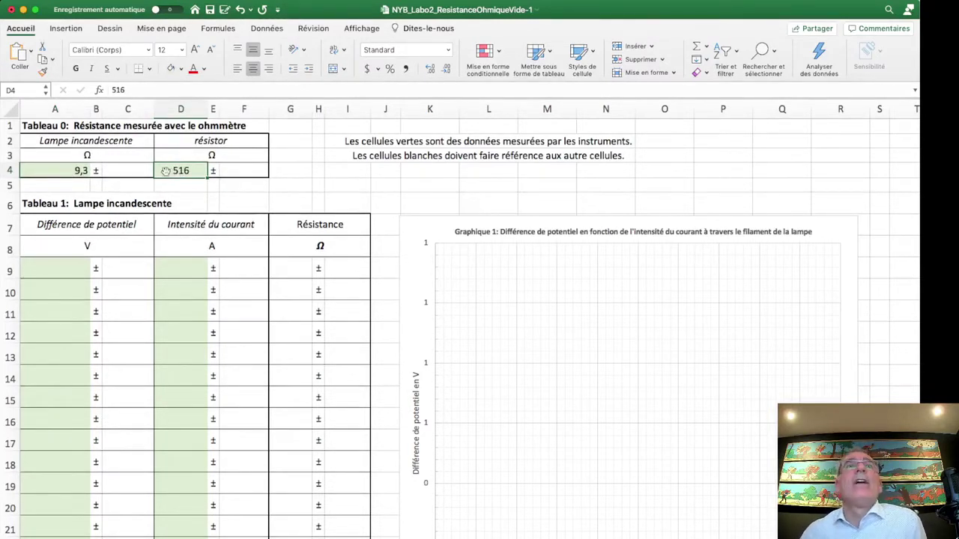
pyautogui.moveTo(166, 171)
pyautogui.mouseDown()
pyautogui.moveTo(64, 172)
pyautogui.moveTo(183, 173)
pyautogui.mouseUp()
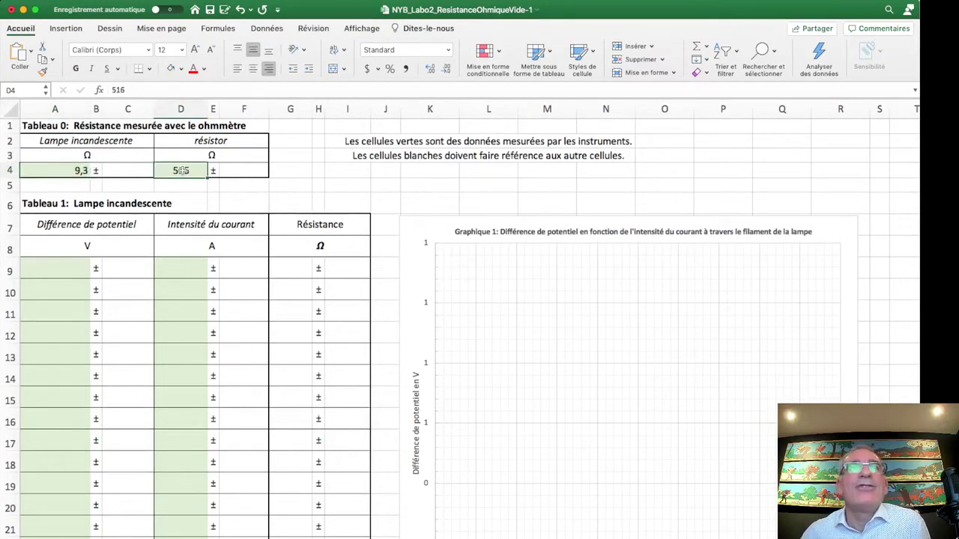
pyautogui.click(75, 170)
pyautogui.click(188, 170)
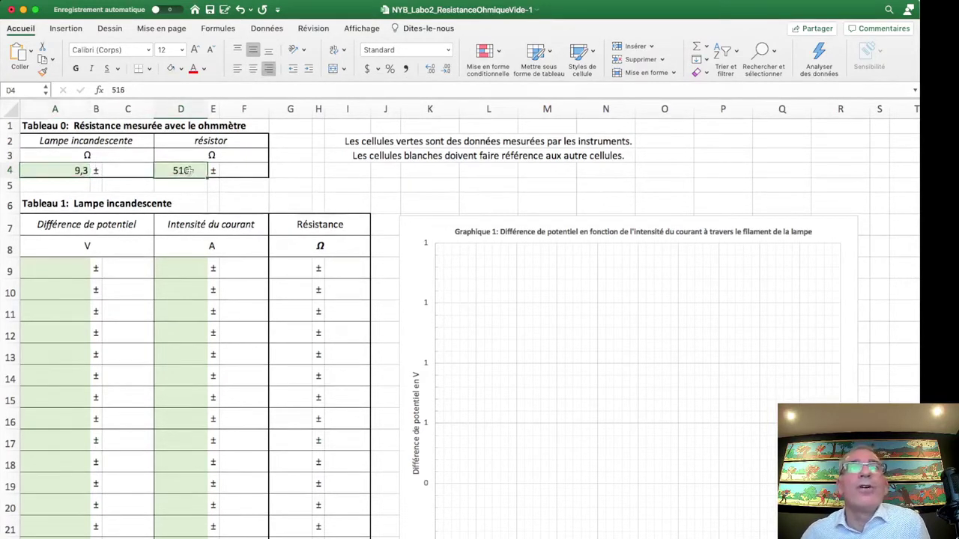
pyautogui.click(75, 170)
pyautogui.click(171, 171)
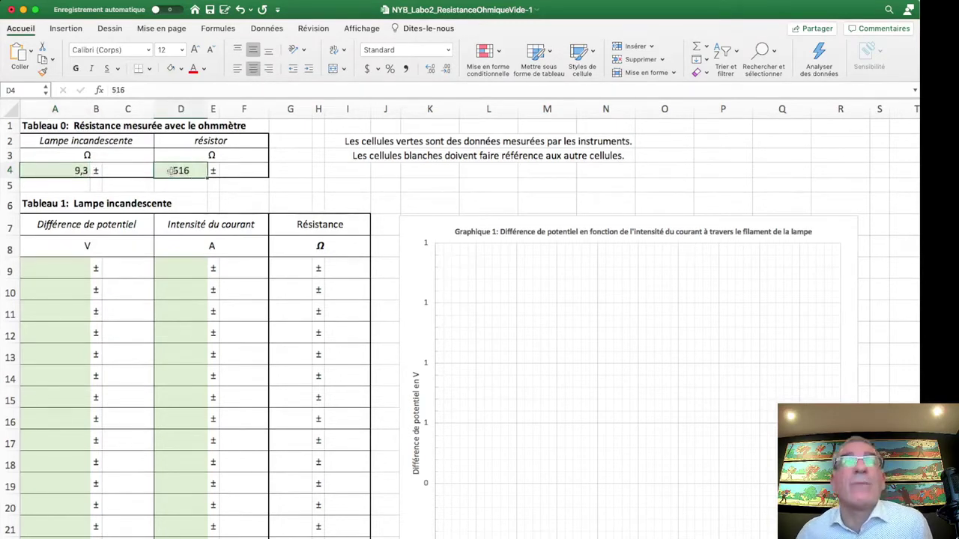
pyautogui.click(127, 170)
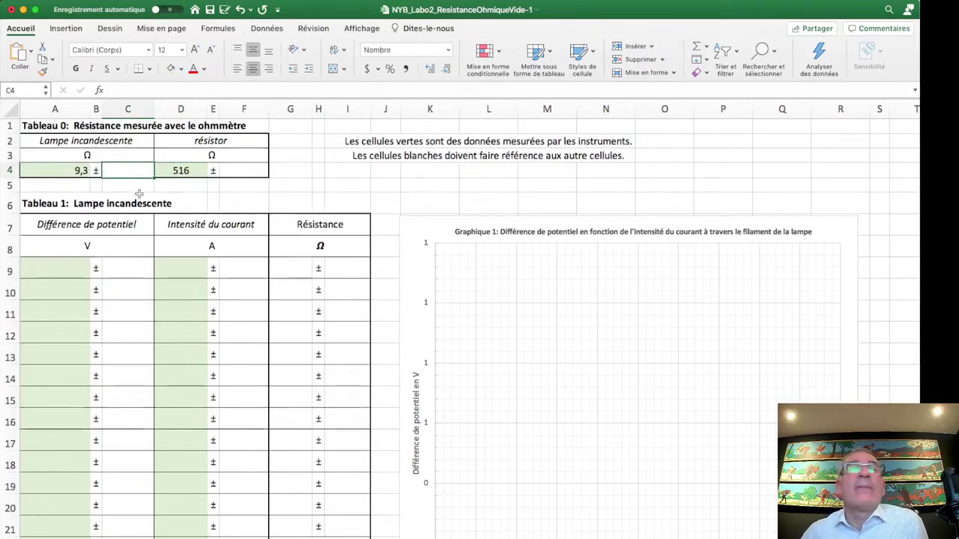
pyautogui.click(65, 171)
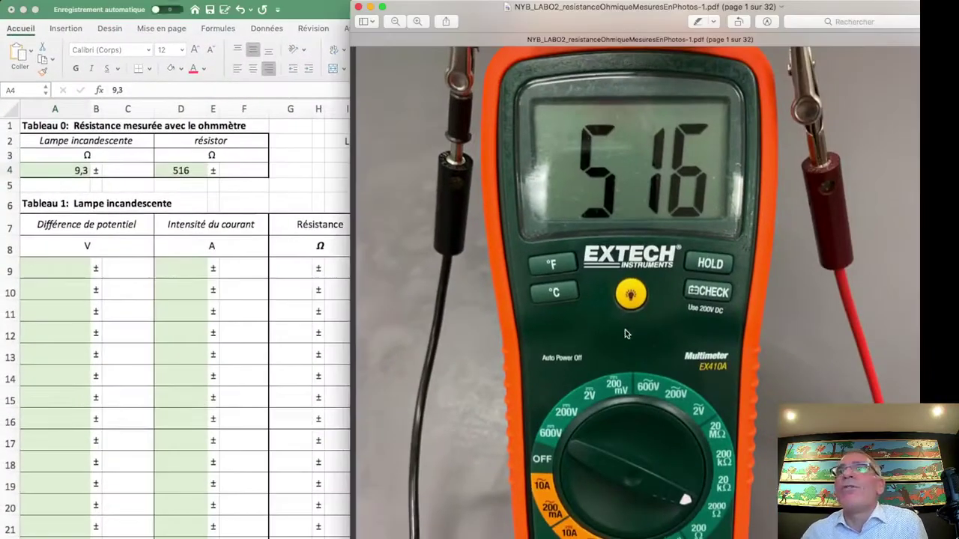
# Step: Enter the lamp resistance's uncertainty in C4 as =0,4+0,8%*A4, following the ohmmeter's 200 Ω scale rule in Tableau 3A
pyautogui.scroll(-5, 633, 332)
pyautogui.scroll(-5, 641, 334)
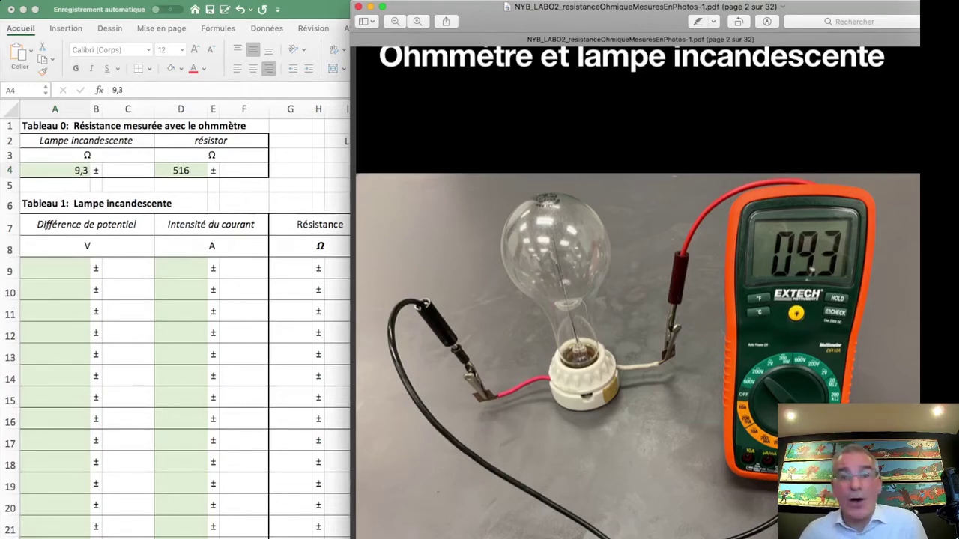
pyautogui.click(258, 326)
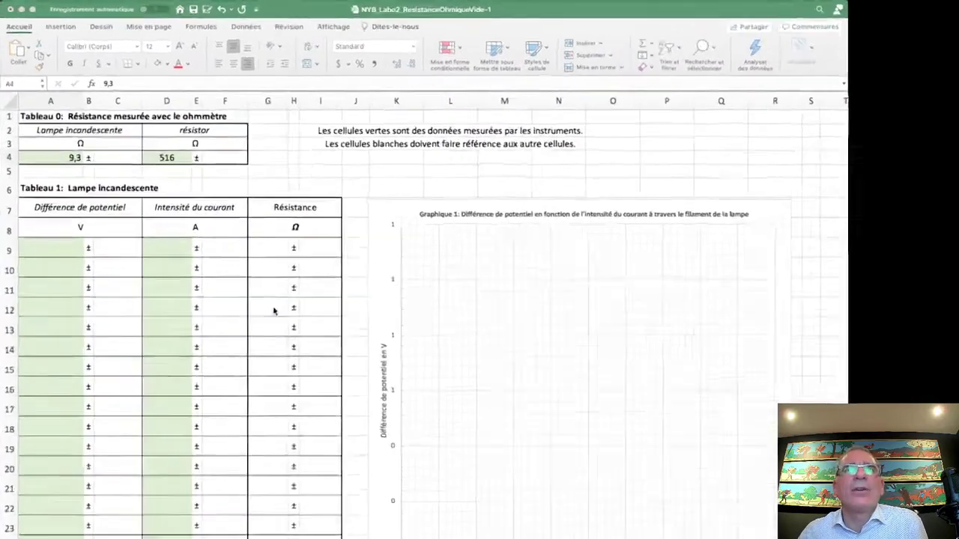
pyautogui.scroll(-10, 139, 335)
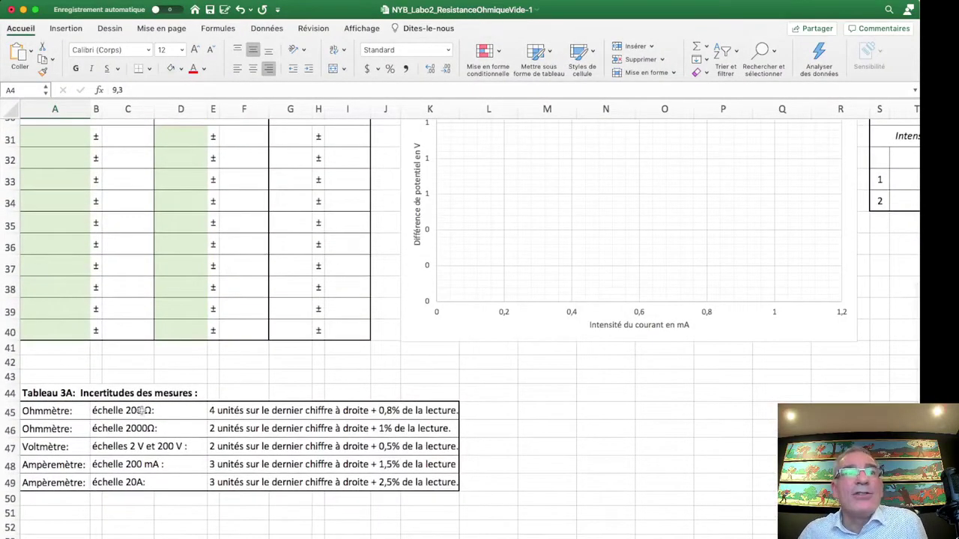
pyautogui.moveTo(65, 410); pyautogui.dragTo(146, 420)
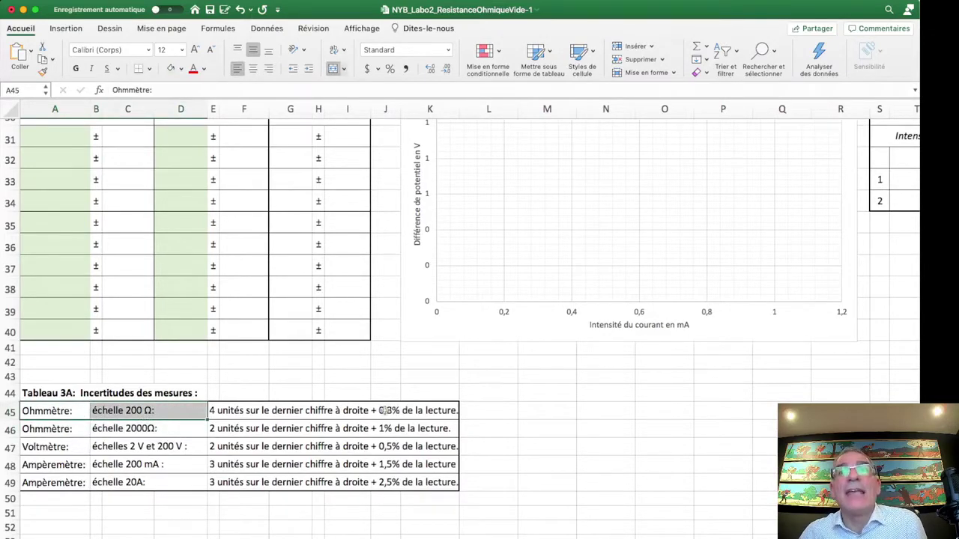
pyautogui.scroll(10, 420, 400)
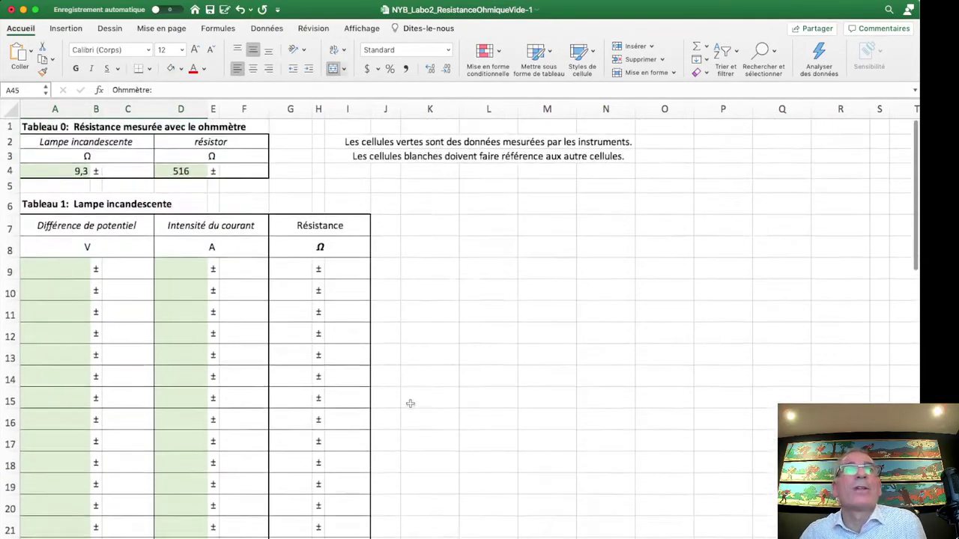
pyautogui.click(124, 168)
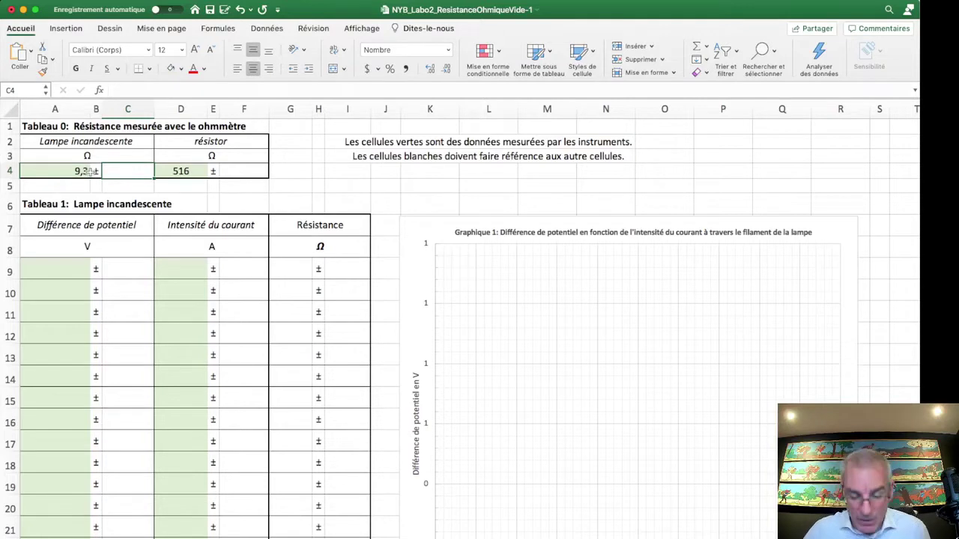
pyautogui.write('0,')
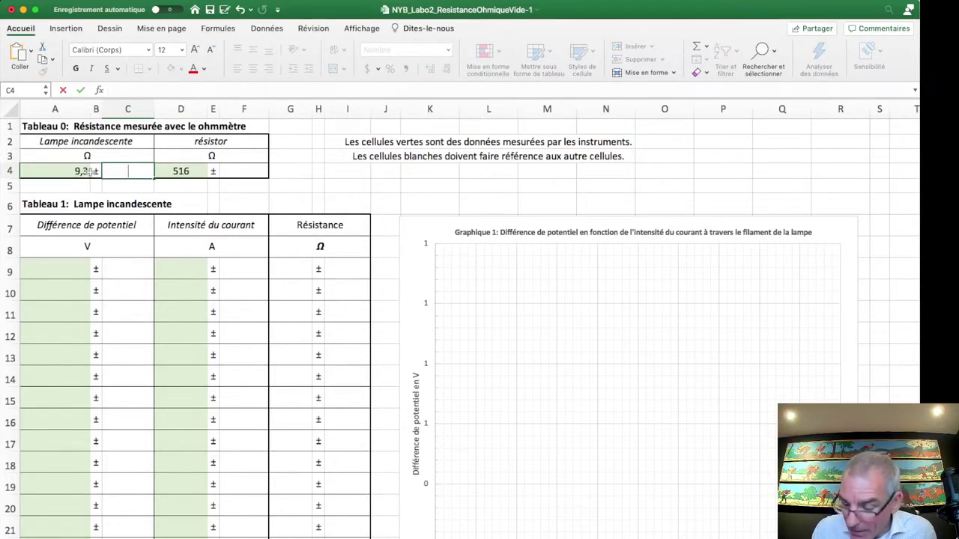
pyautogui.write('=0,4')
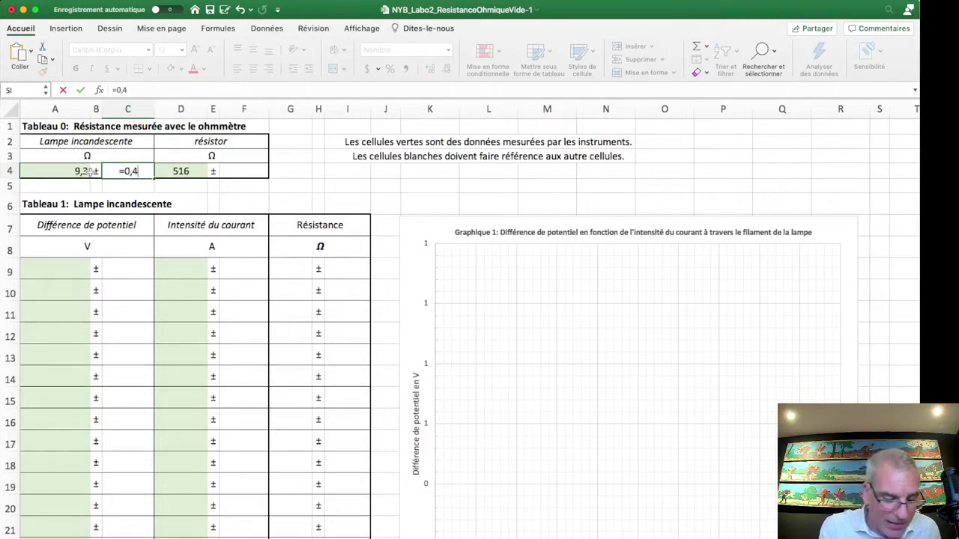
pyautogui.write('+')
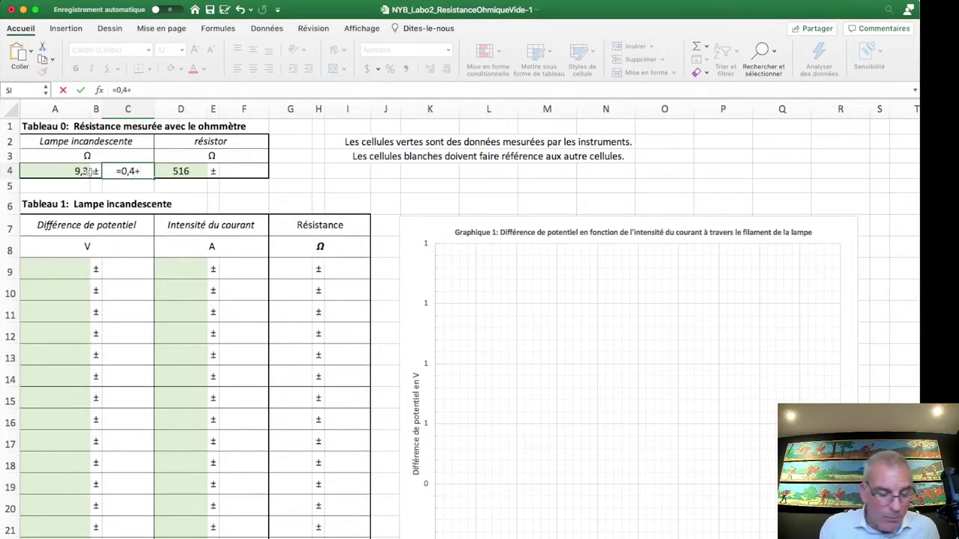
pyautogui.write('0,')
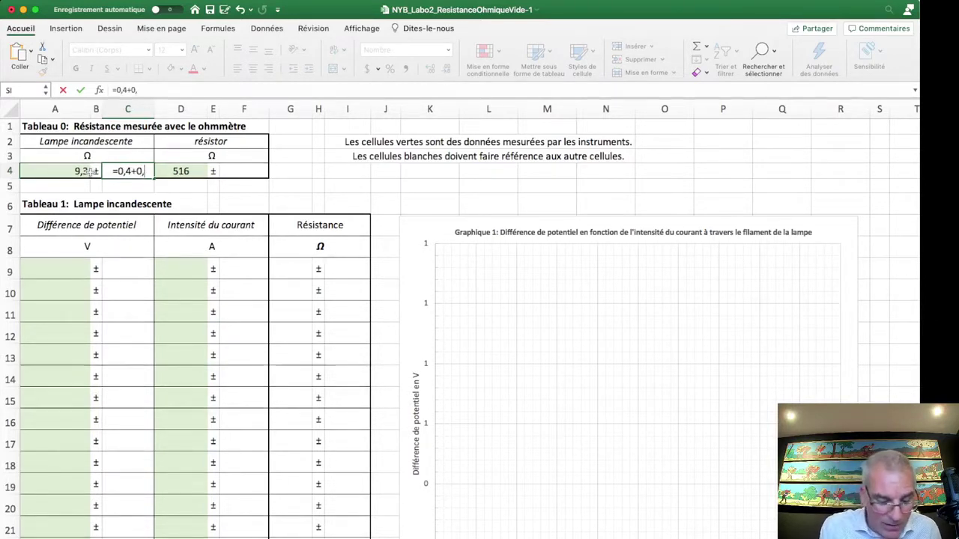
pyautogui.write('8%')
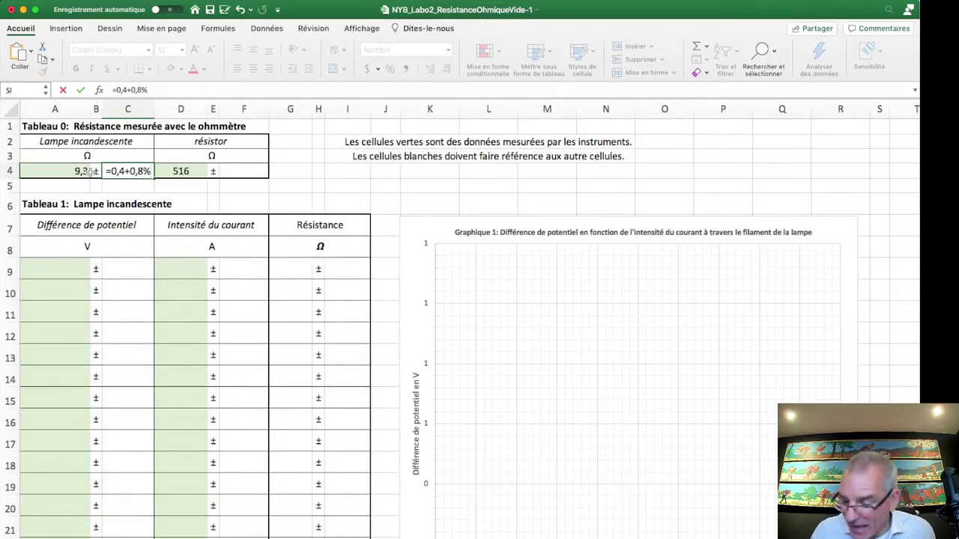
pyautogui.write('*')
pyautogui.click(69, 172)
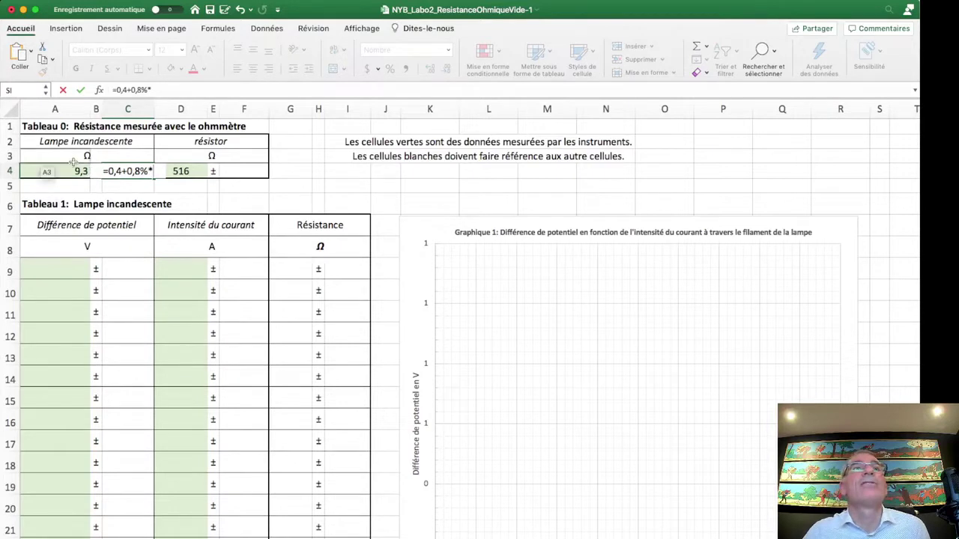
pyautogui.press('Return')
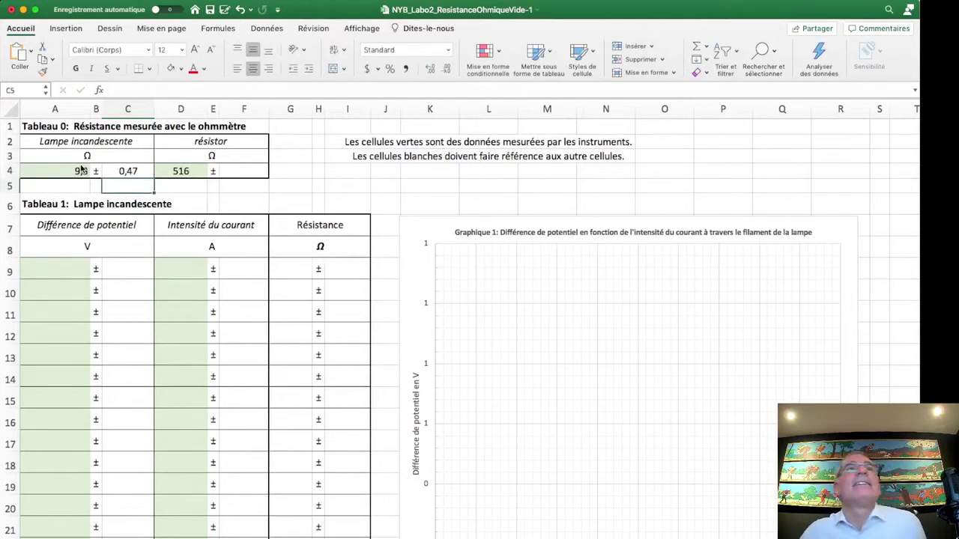
pyautogui.click(129, 171)
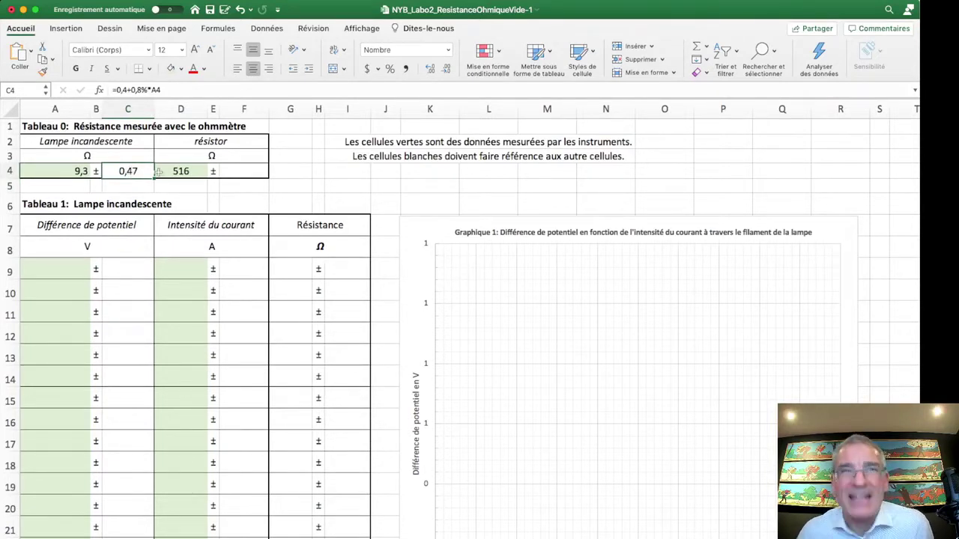
# Step: Check the resistor's ohmmeter photo in the lab PDF for the reading and the scale selected on the dial
pyautogui.click(242, 172)
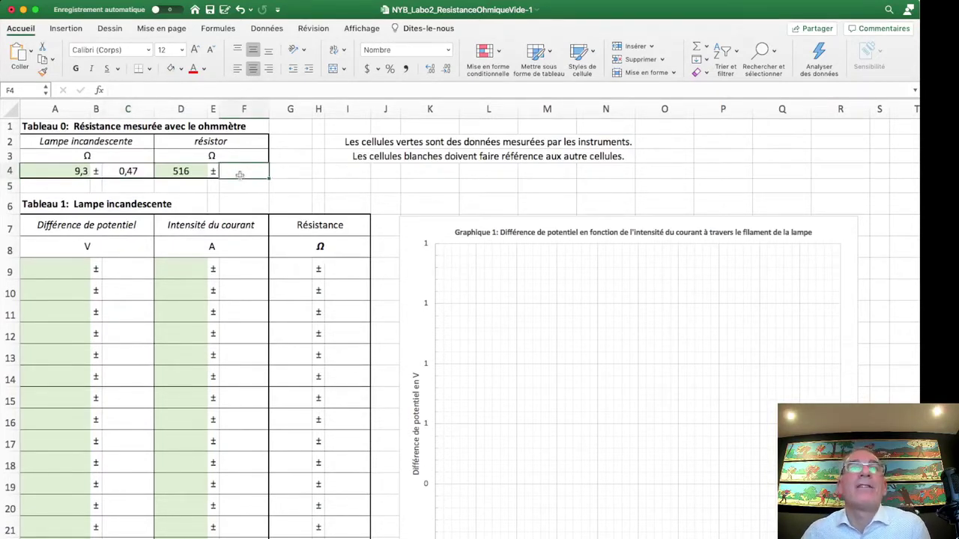
pyautogui.click(188, 173)
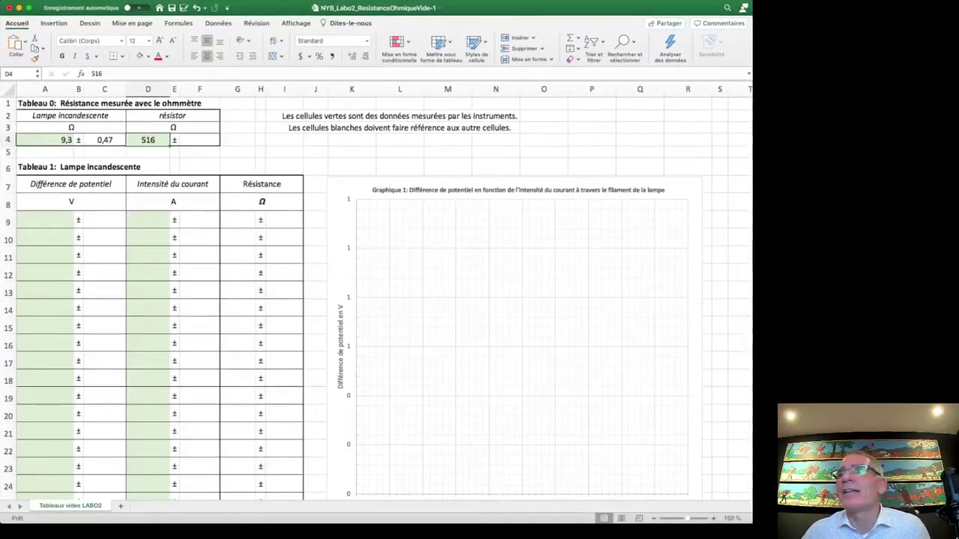
pyautogui.click(733, 424)
pyautogui.scroll(10, 731, 424)
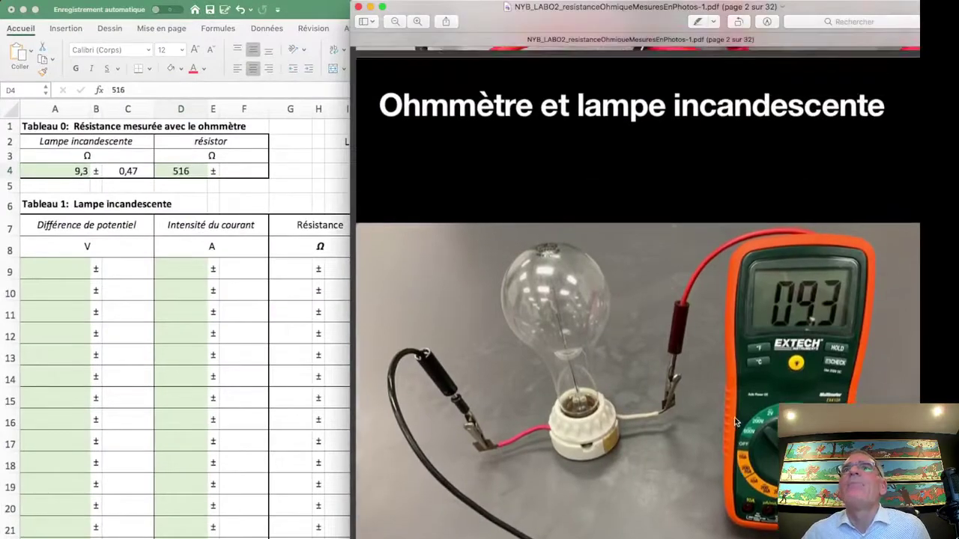
pyautogui.scroll(-2, 731, 379)
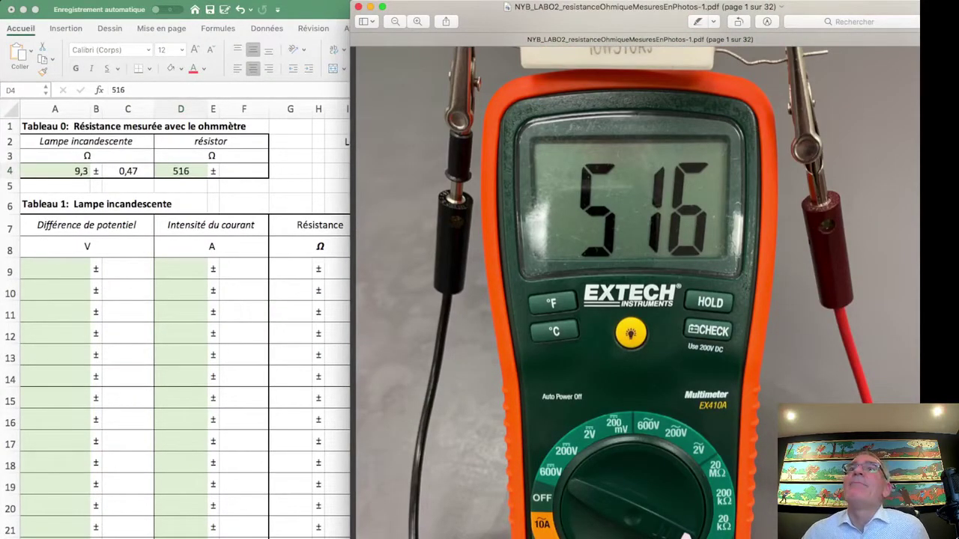
pyautogui.scroll(1, 761, 340)
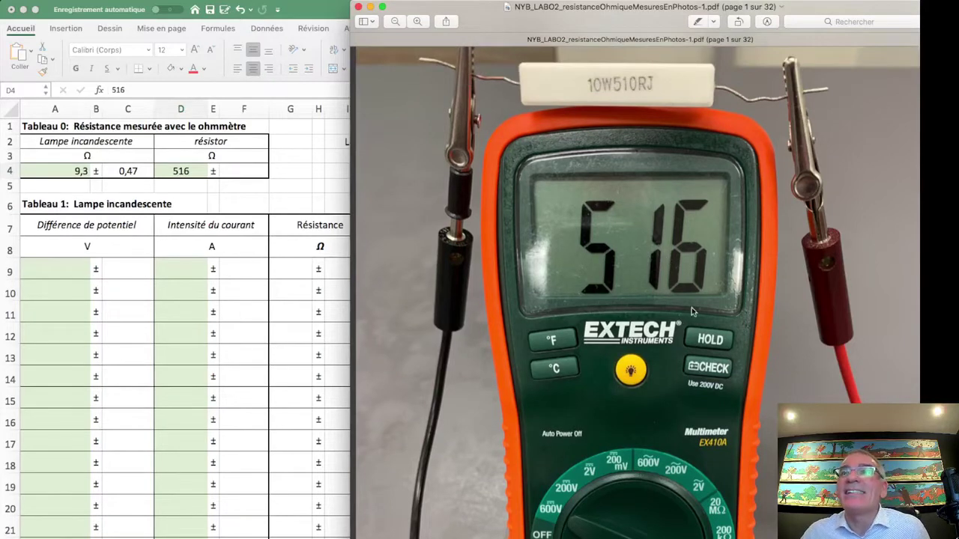
pyautogui.scroll(-1, 692, 311)
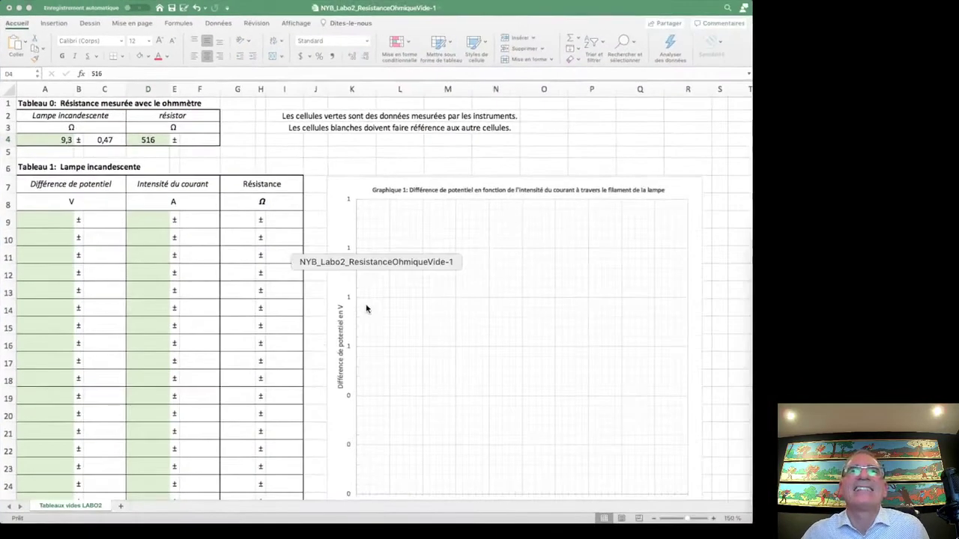
# Step: Enter the resistor's uncertainty in F4 as =2+1%*D4, following the ohmmeter's 2000 Ω scale rule in Tableau 3A
pyautogui.click(366, 308)
pyautogui.scroll(-15, 294, 382)
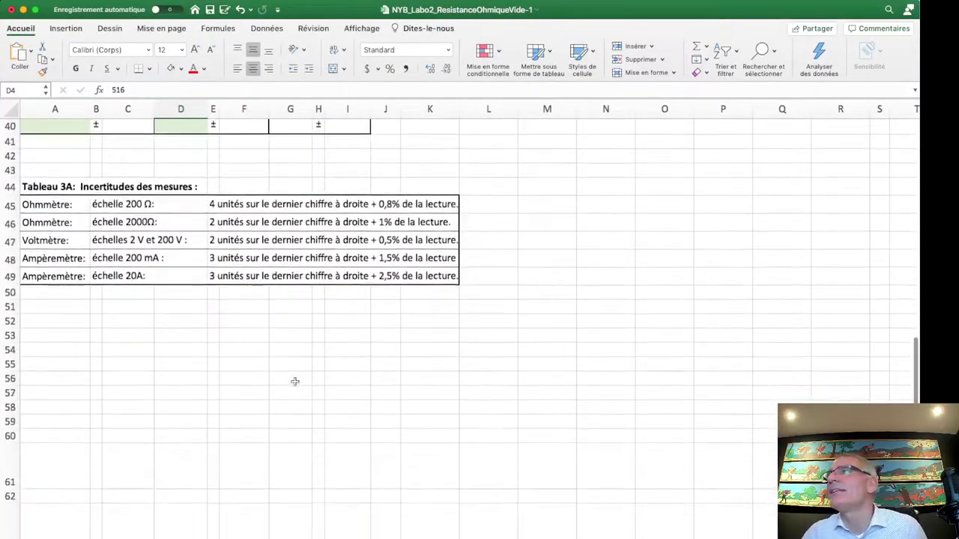
pyautogui.scroll(-10, 295, 381)
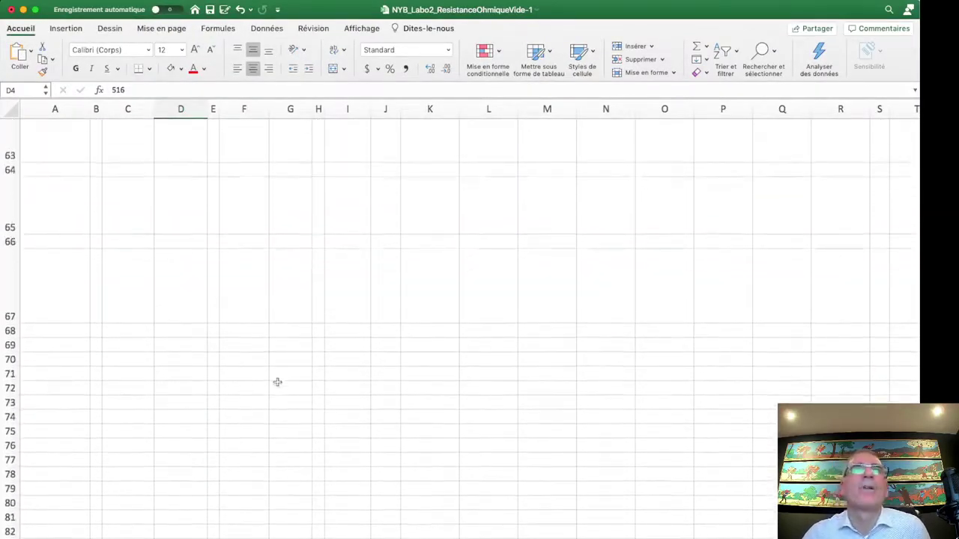
pyautogui.scroll(10, 278, 382)
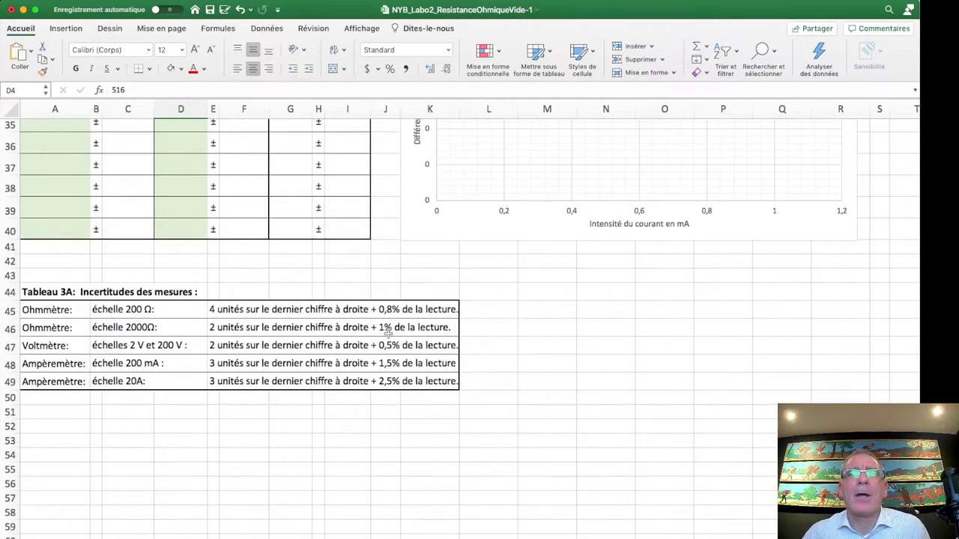
pyautogui.scroll(12, 391, 332)
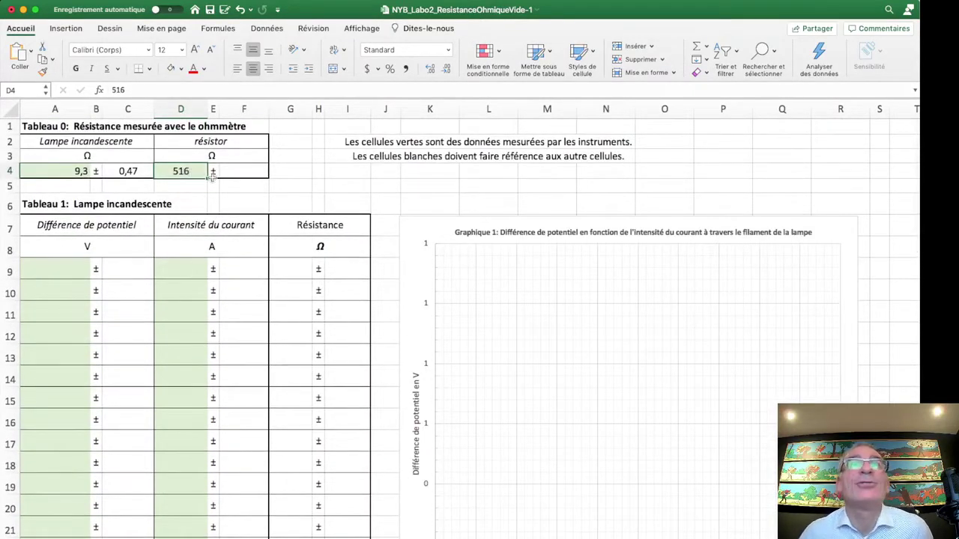
pyautogui.click(246, 173)
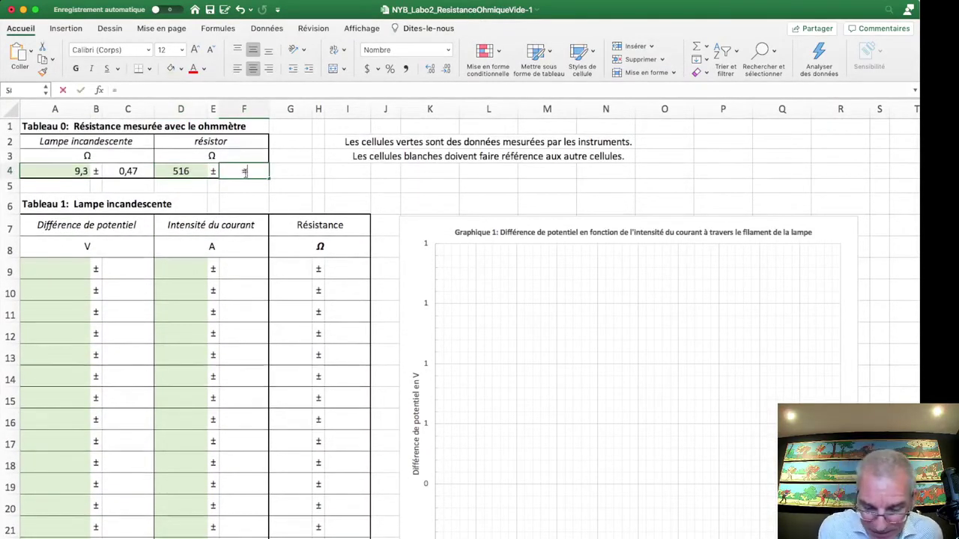
pyautogui.write('=')
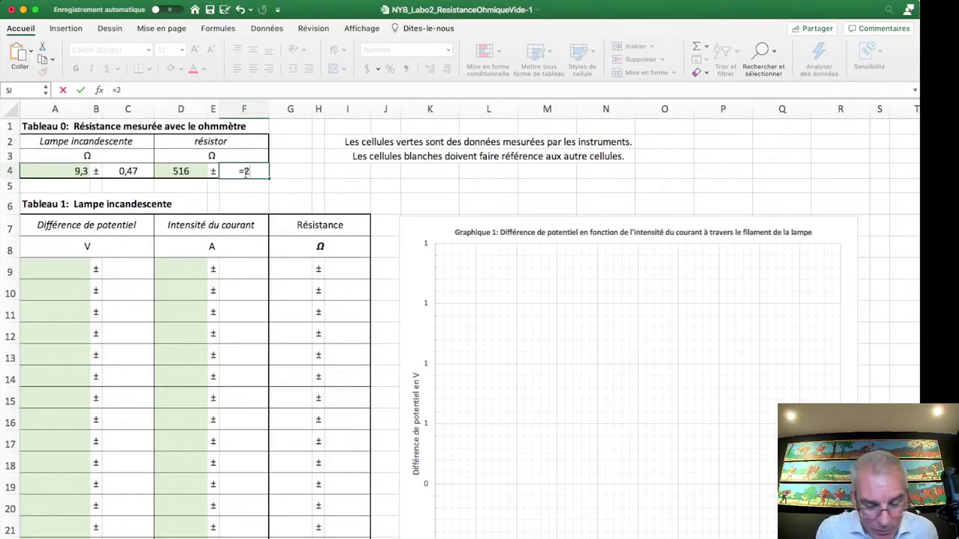
pyautogui.write('2+1')
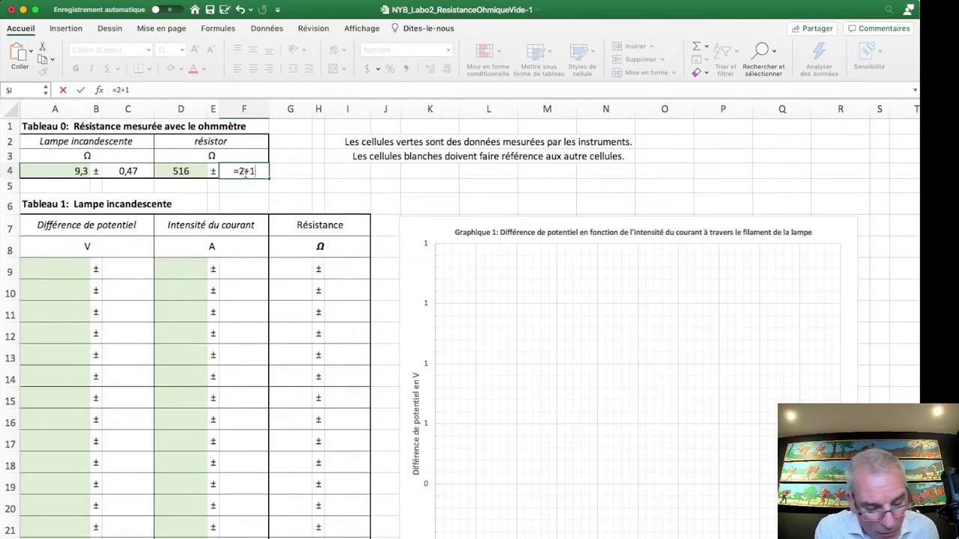
pyautogui.write('%*')
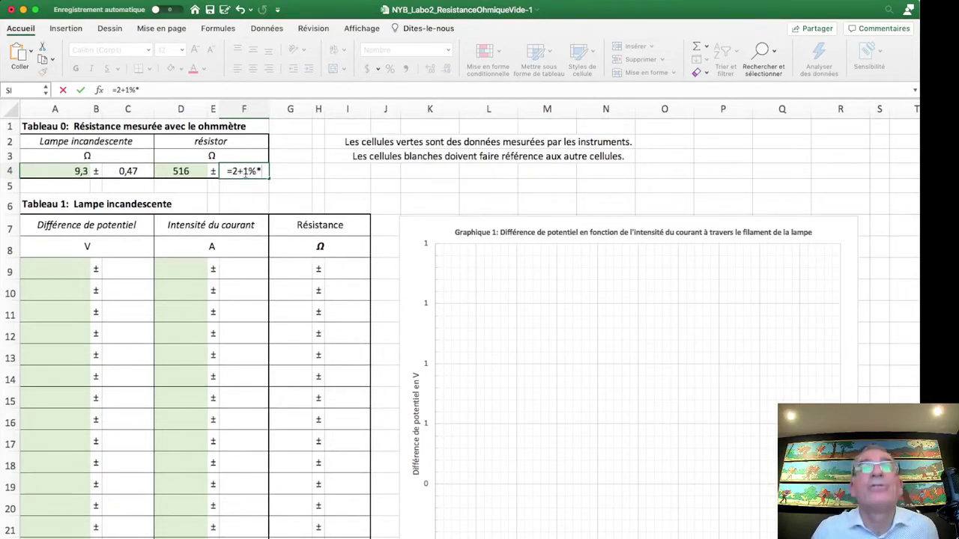
pyautogui.click(181, 172)
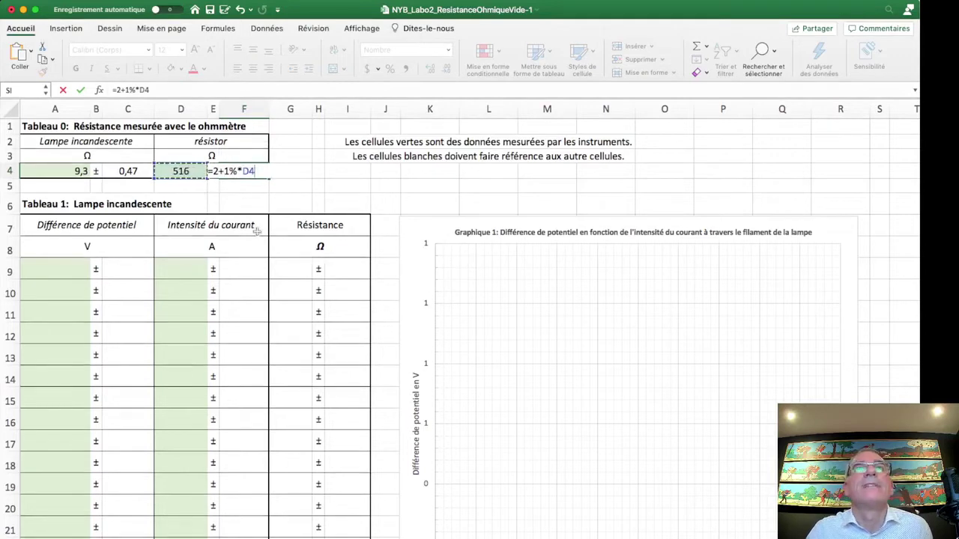
pyautogui.press('Return')
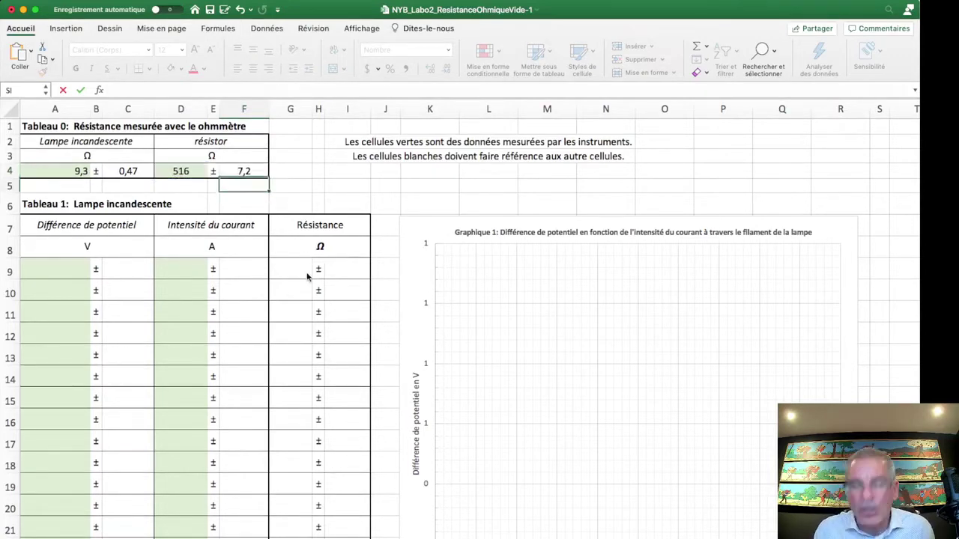
# Step: Compare the uncertainty formula in F4 with the ohmmeter's 2000 Ω scale rule in Tableau 3A
pyautogui.scroll(-10, 297, 475)
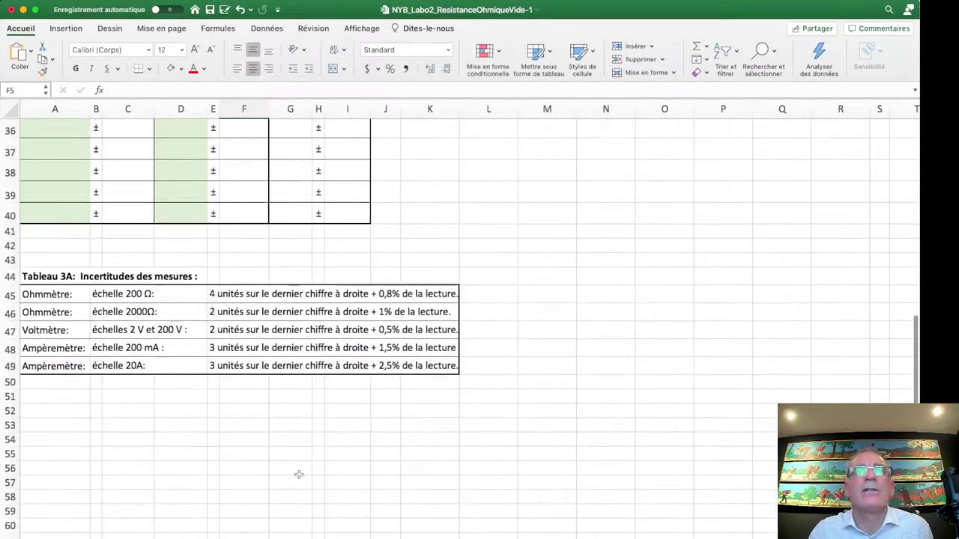
pyautogui.click(218, 314)
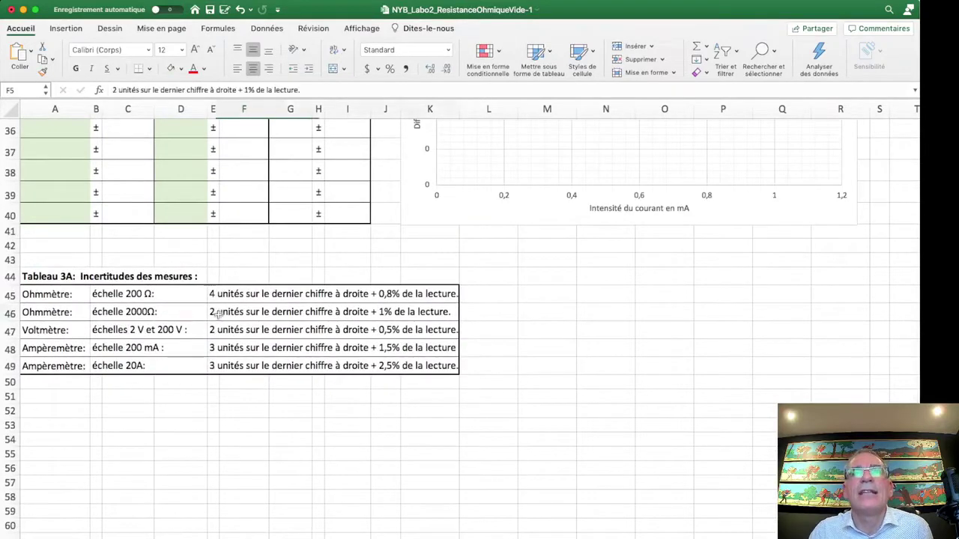
pyautogui.scroll(6, 400, 345)
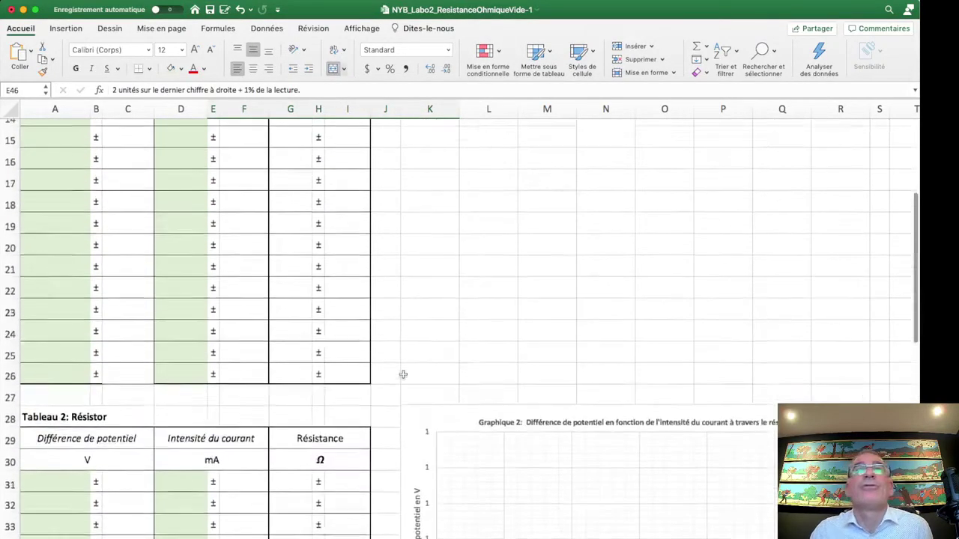
pyautogui.scroll(5, 404, 375)
pyautogui.click(243, 170)
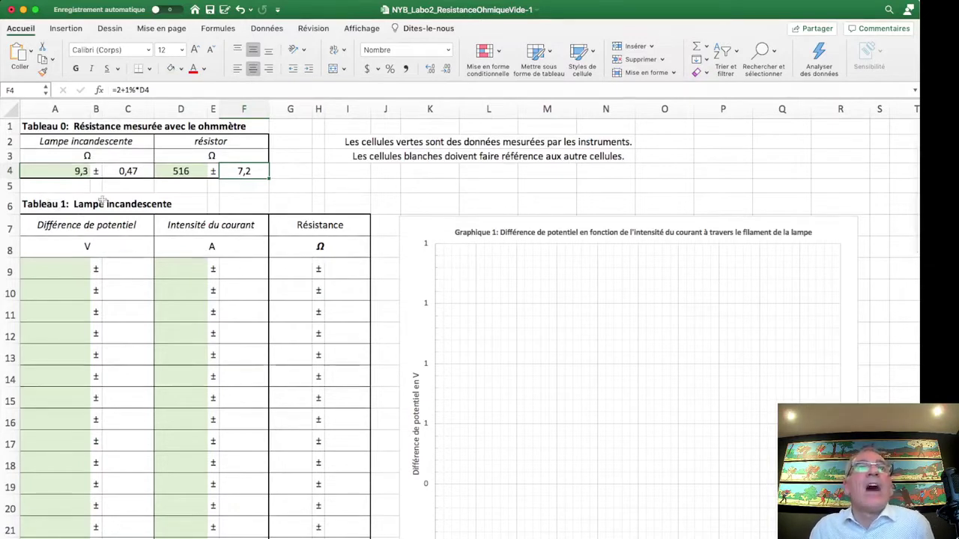
# Step: Find the first incandescent lamp measurement photo in the lab PDF and read its voltmeter and ammeter for row 9 of Tableau 1
pyautogui.click(57, 267)
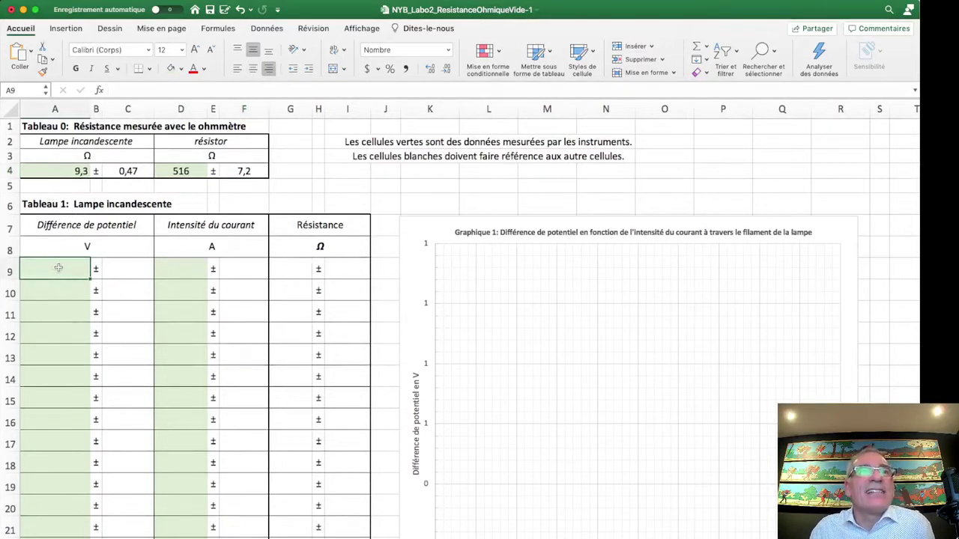
pyautogui.click(183, 269)
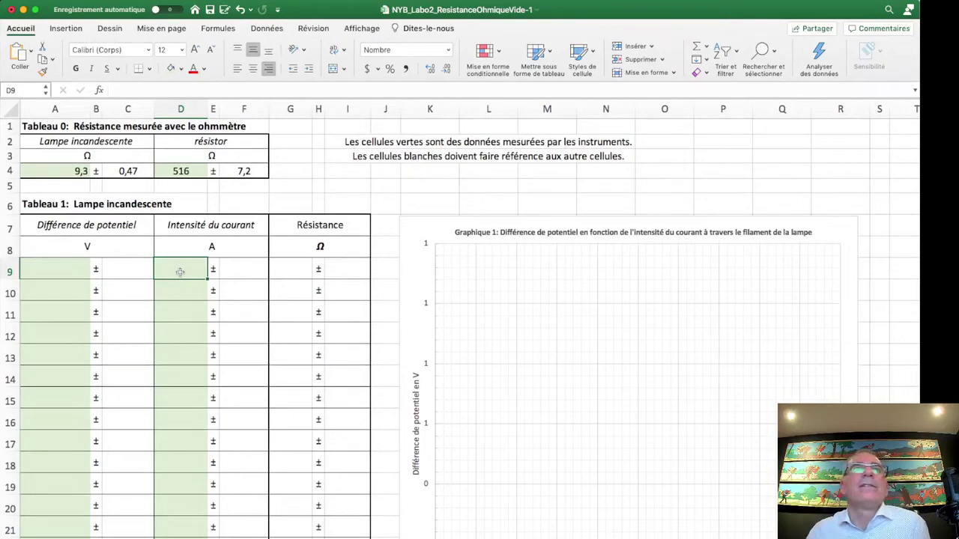
pyautogui.hotkey('ctrl', 'Up')
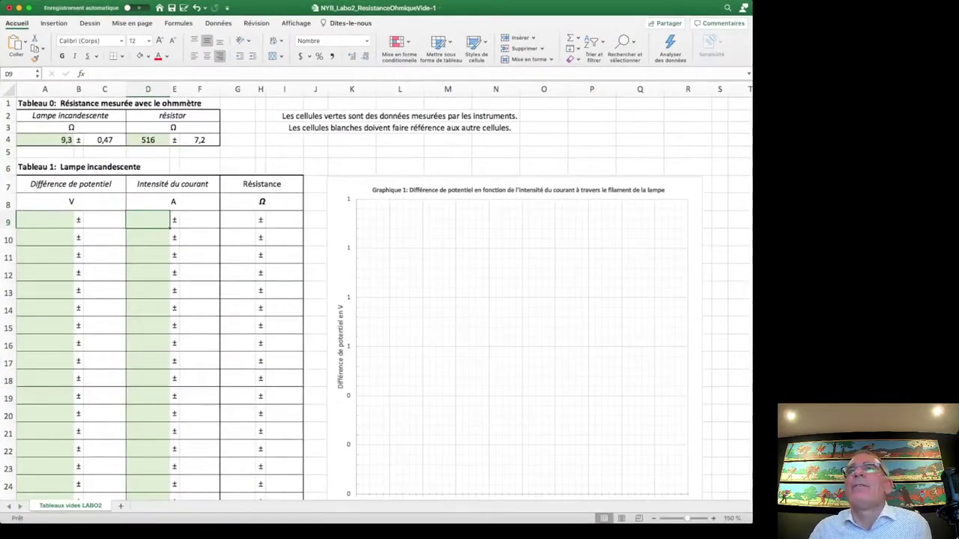
pyautogui.click(747, 397)
pyautogui.scroll(-10, 563, 324)
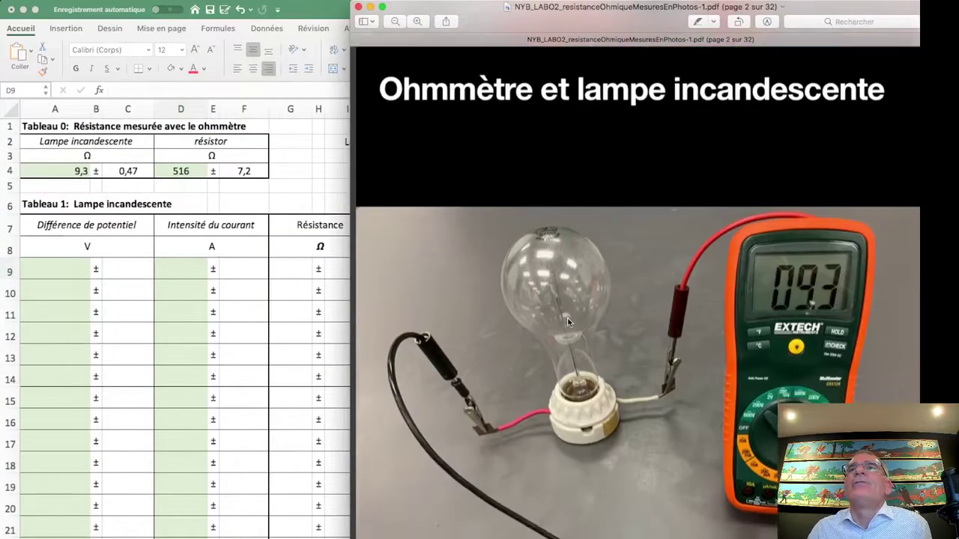
pyautogui.scroll(-15, 564, 325)
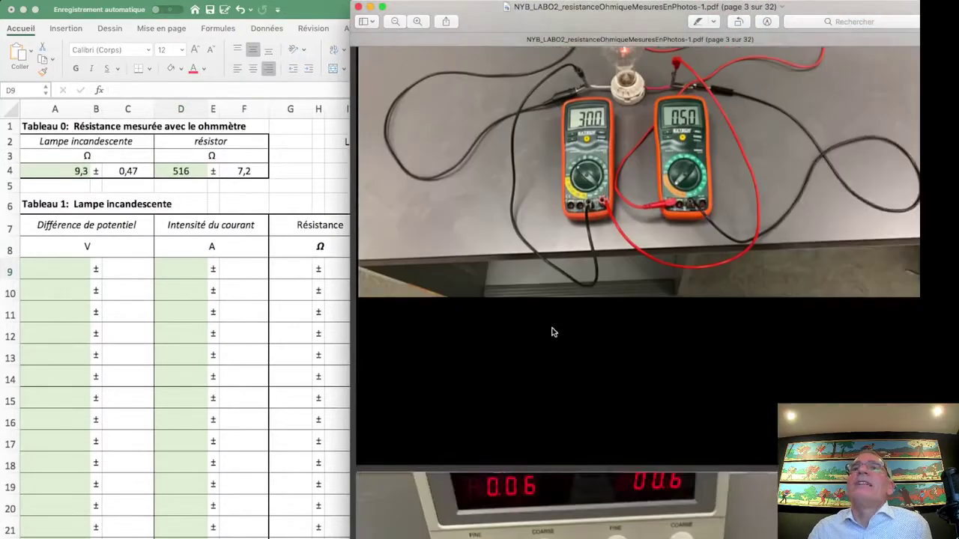
pyautogui.scroll(-5, 551, 318)
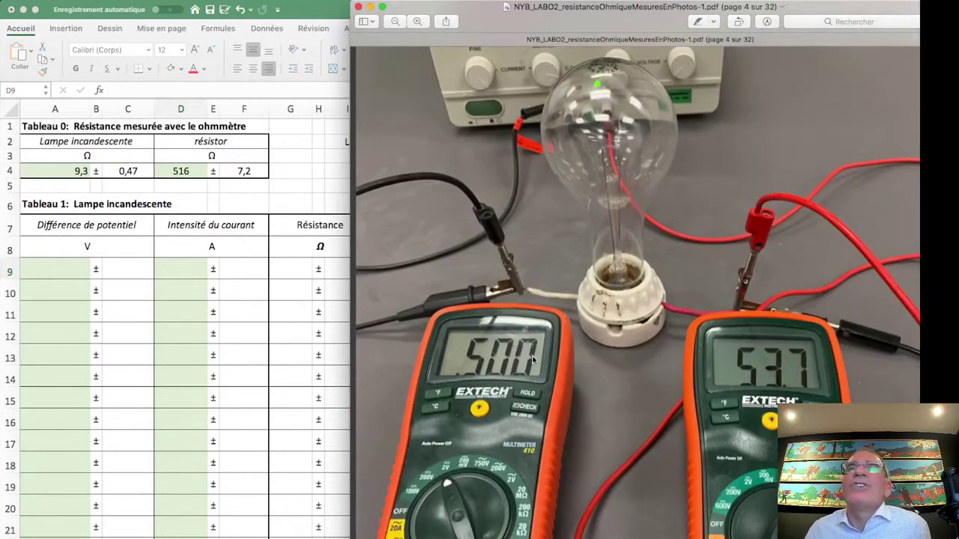
pyautogui.scroll(-1, 533, 348)
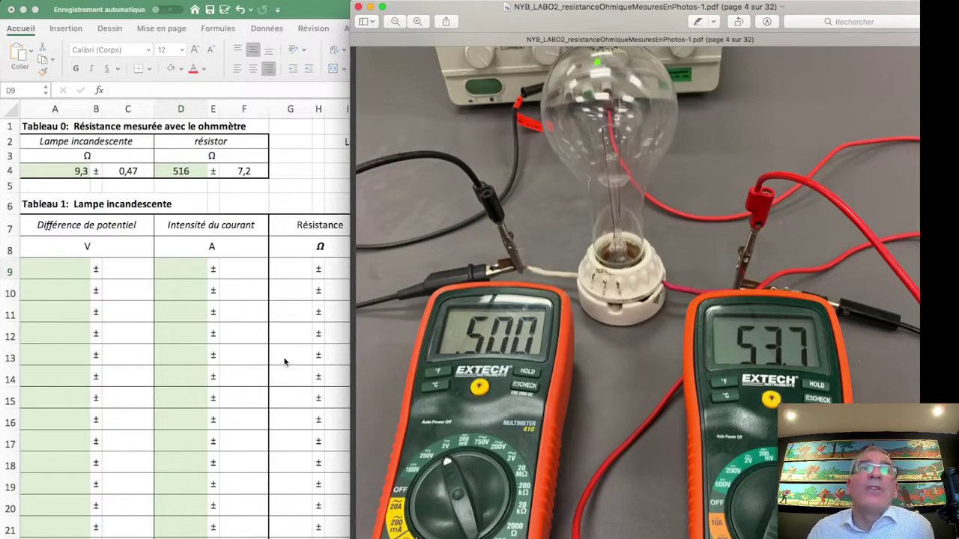
# Step: Compare the voltmeter and ammeter readings and dial scales across the lamp photos up to page 8 of the lab PDF
pyautogui.scroll(-10, 476, 428)
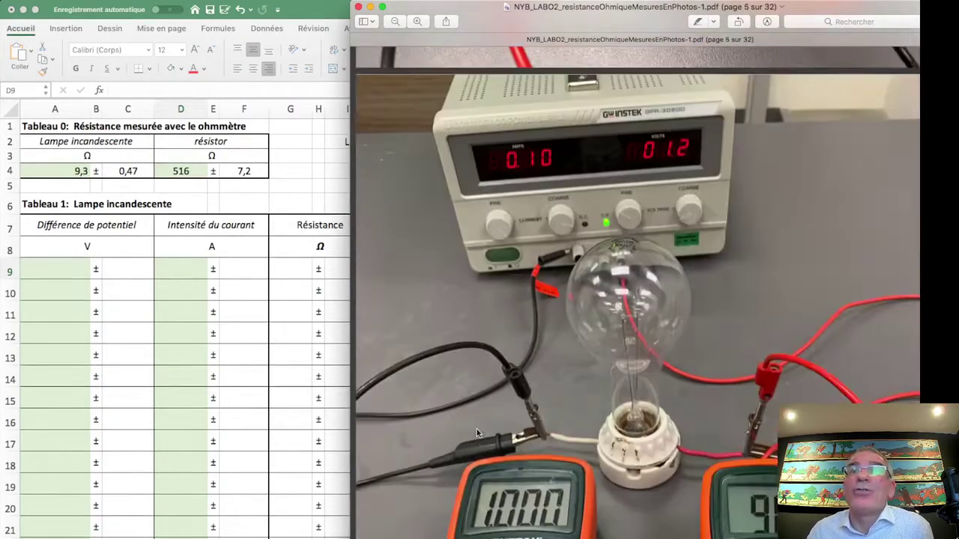
pyautogui.scroll(-10, 468, 400)
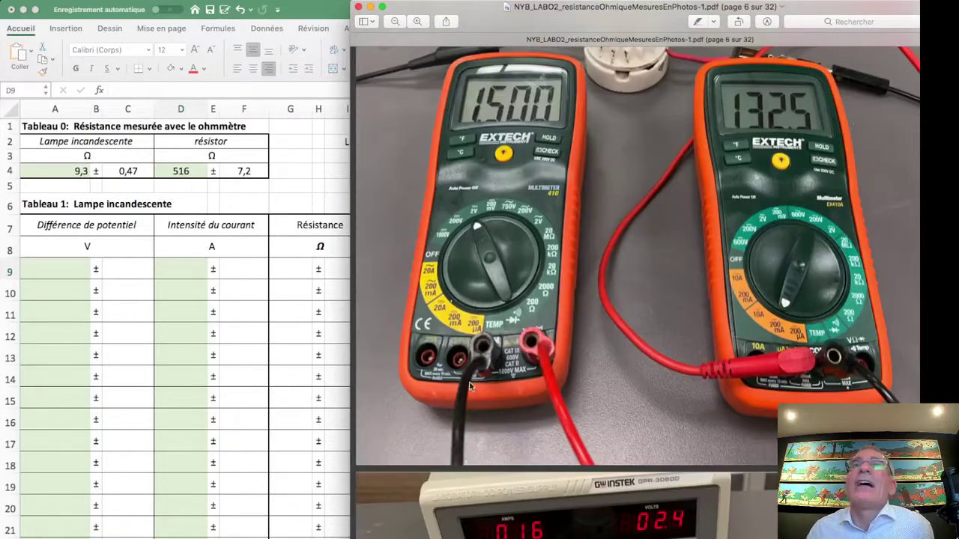
pyautogui.scroll(-10, 495, 262)
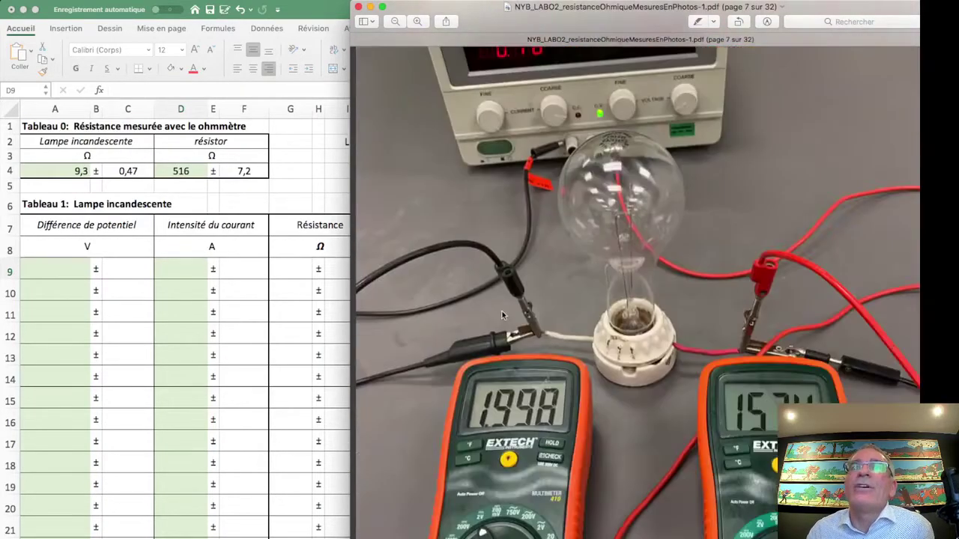
pyautogui.scroll(-10, 509, 409)
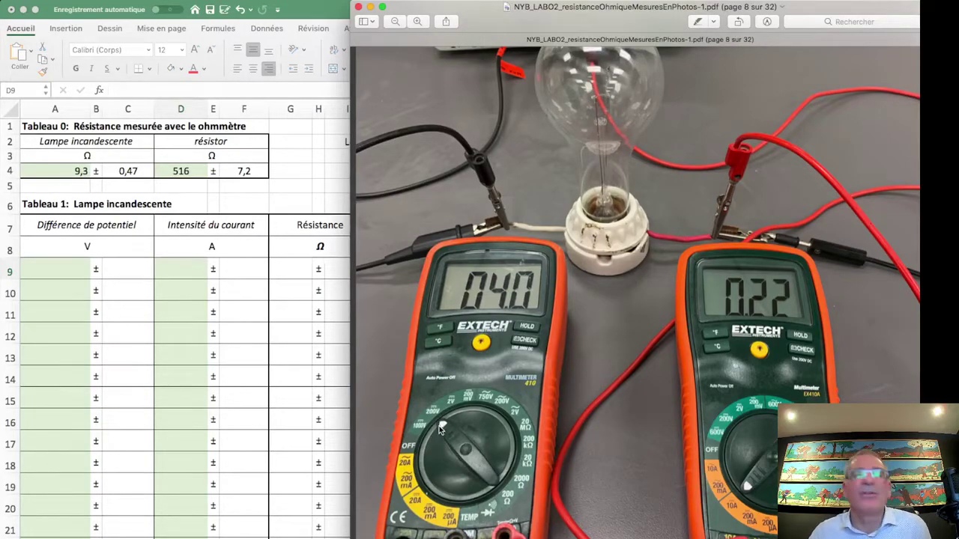
pyautogui.scroll(20, 445, 427)
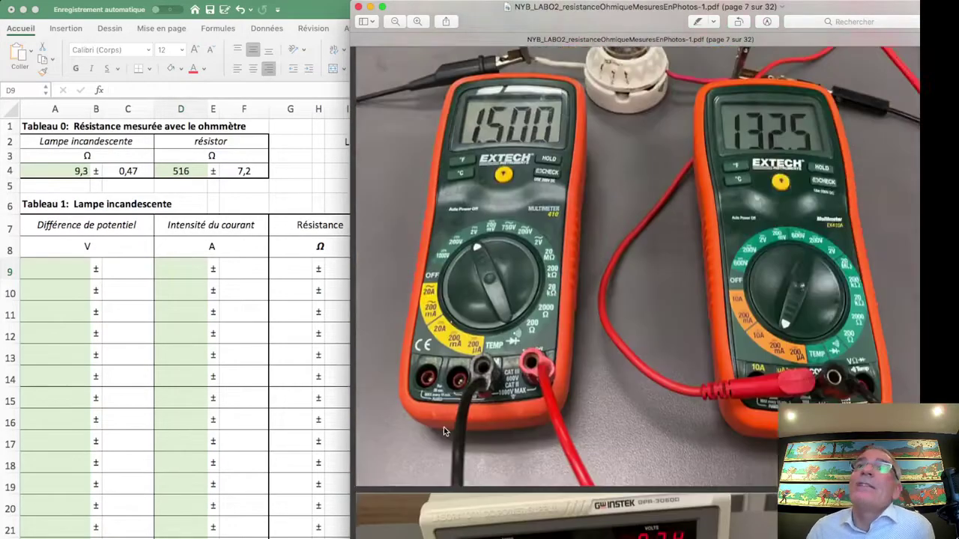
pyautogui.scroll(15, 445, 438)
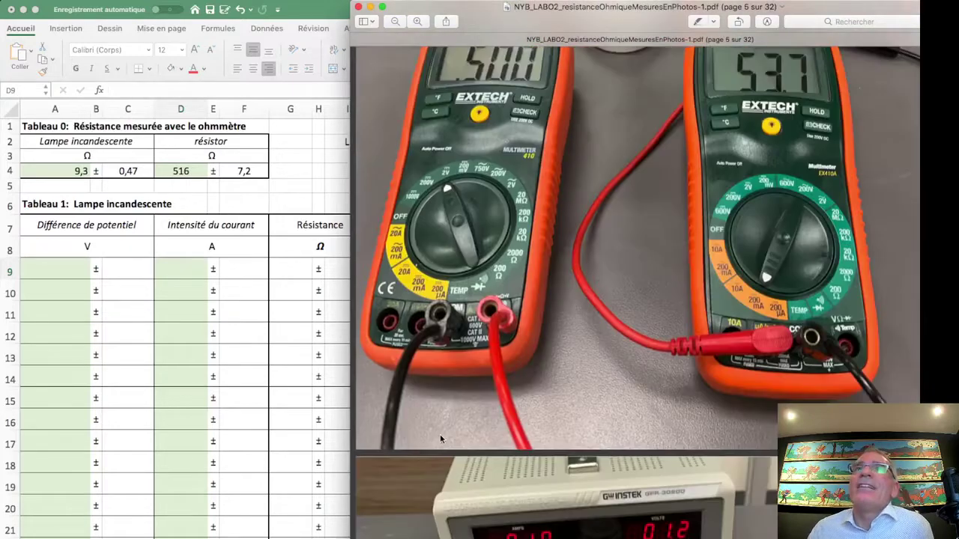
pyautogui.scroll(5, 442, 443)
pyautogui.scroll(-5, 439, 440)
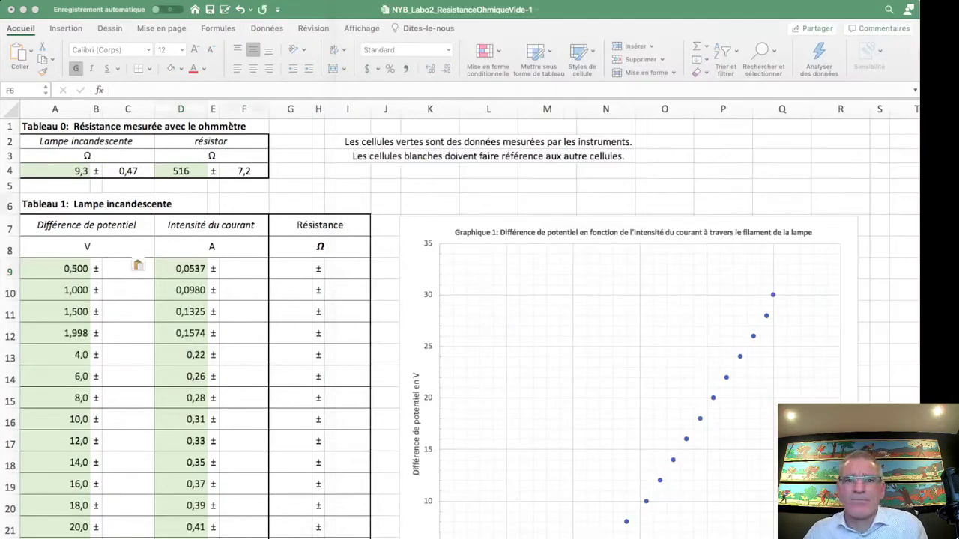
# Step: Examine the lamp voltage readings in A9 to A12 and the voltmeter's uncertainty rule in Tableau 3A
pyautogui.click(128, 267)
pyautogui.click(118, 268)
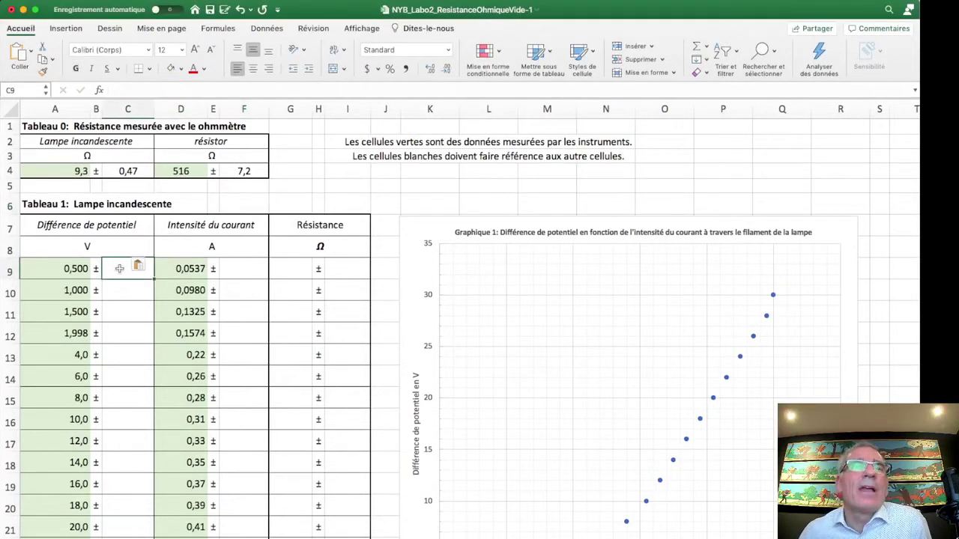
pyautogui.click(69, 270)
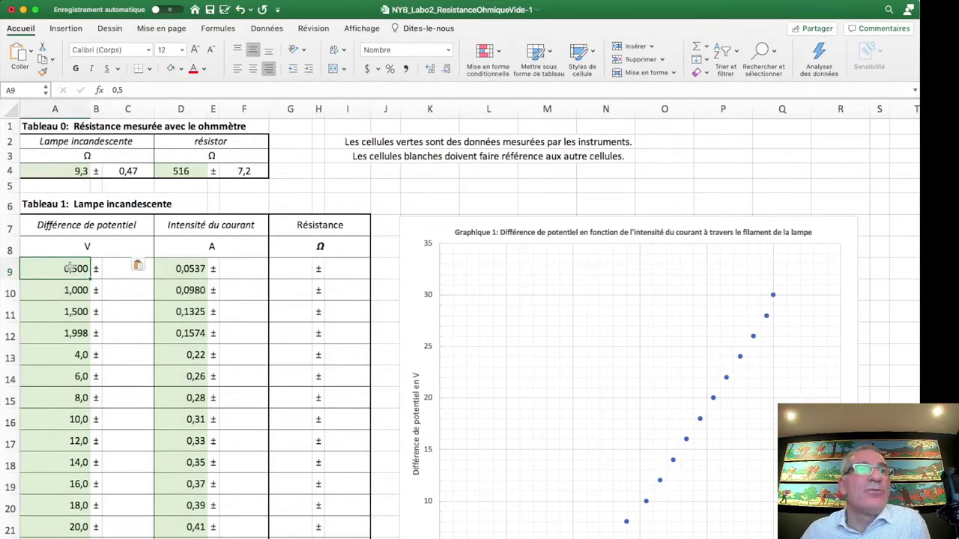
pyautogui.click(58, 332)
pyautogui.click(60, 313)
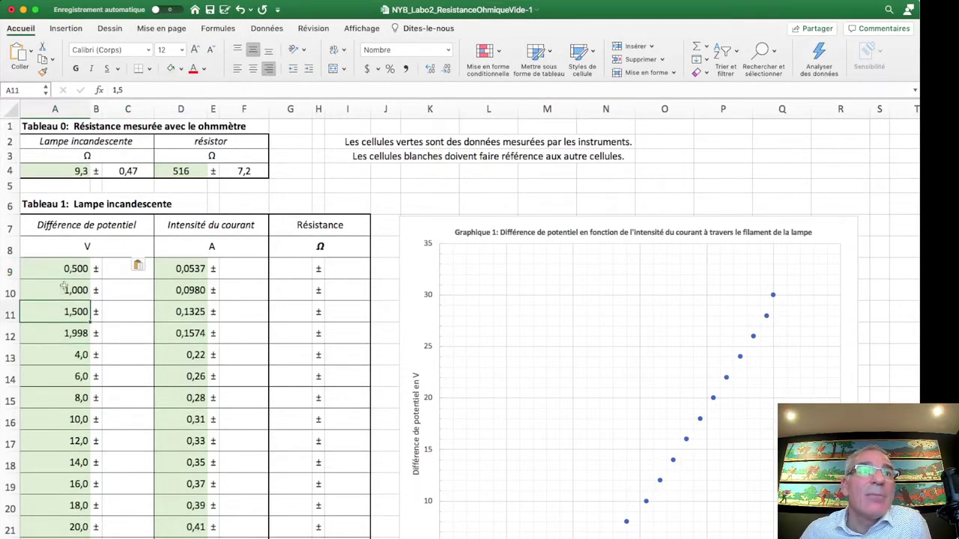
pyautogui.click(64, 288)
pyautogui.click(64, 269)
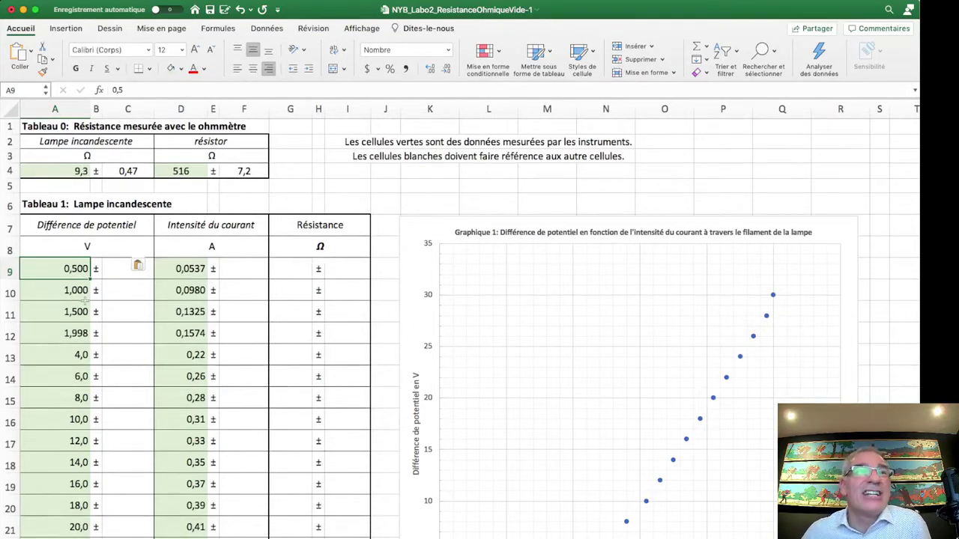
pyautogui.scroll(-10, 170, 378)
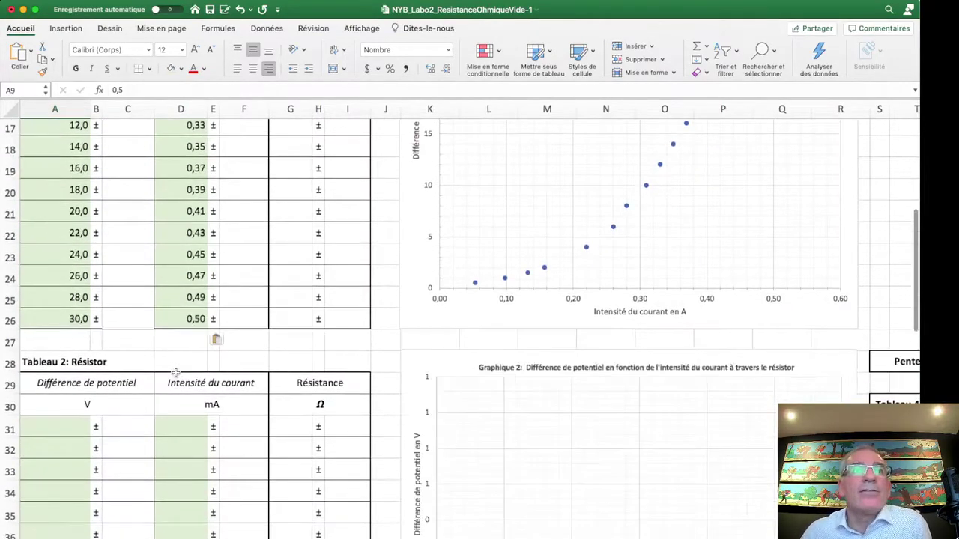
pyautogui.scroll(-3, 177, 373)
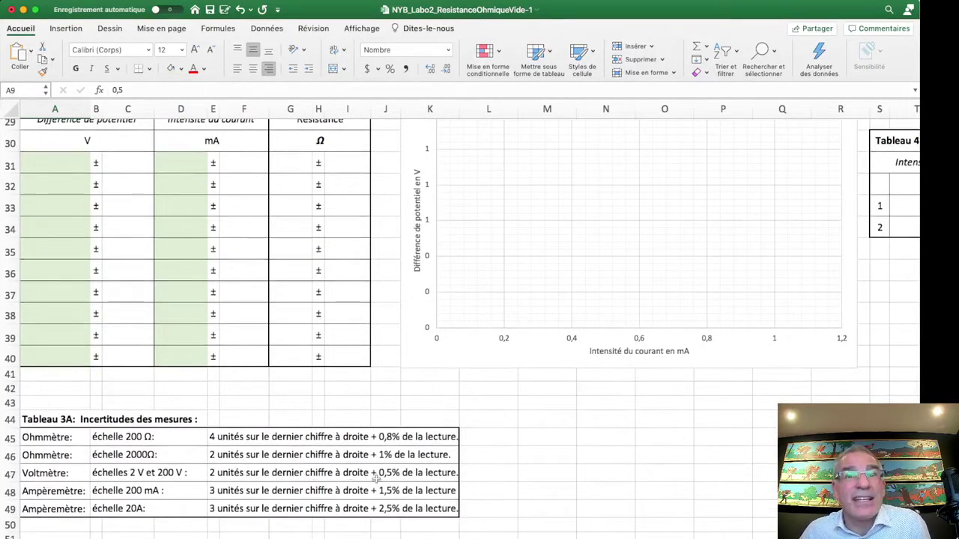
pyautogui.scroll(10, 442, 454)
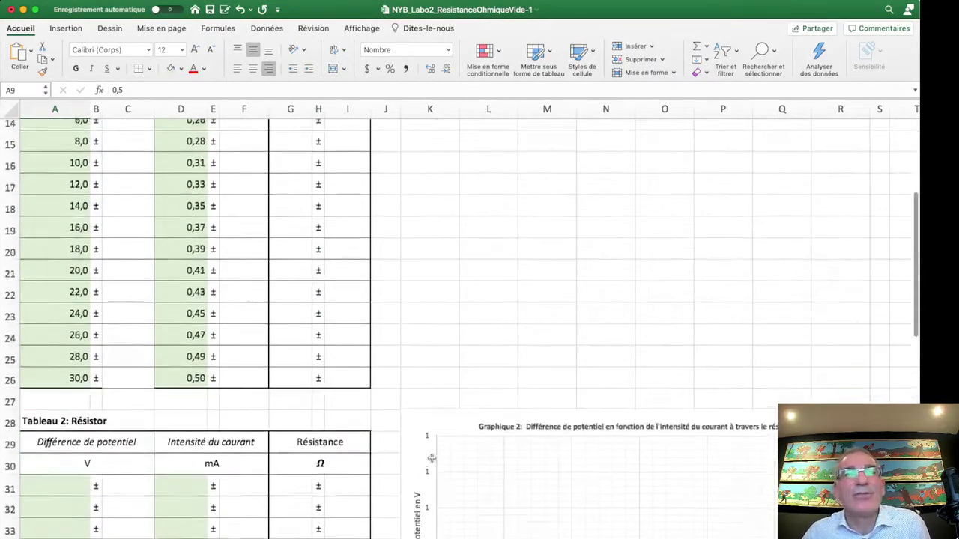
# Step: Write 0,002+0,5%* in C9 as the start of the first lamp voltage's uncertainty, following the voltmeter rule
pyautogui.click(117, 267)
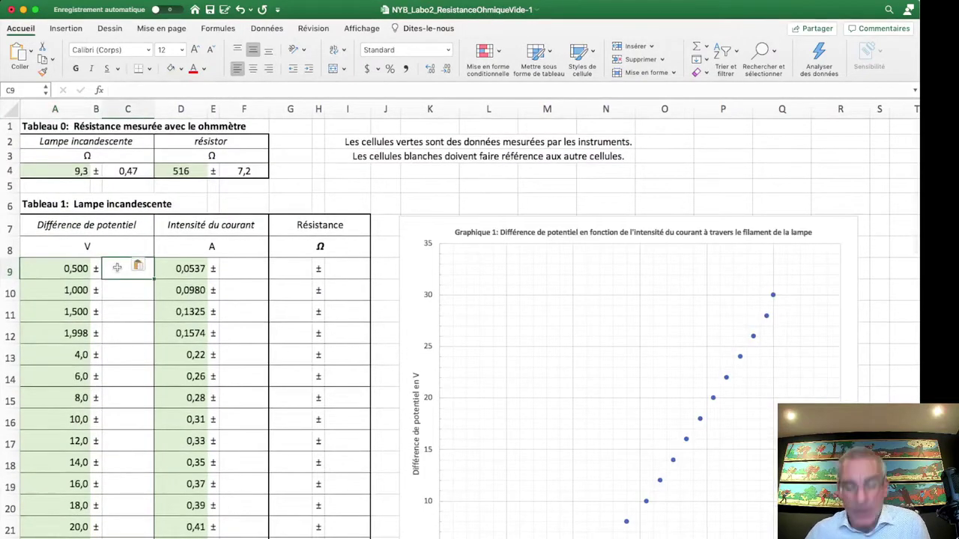
pyautogui.write('0')
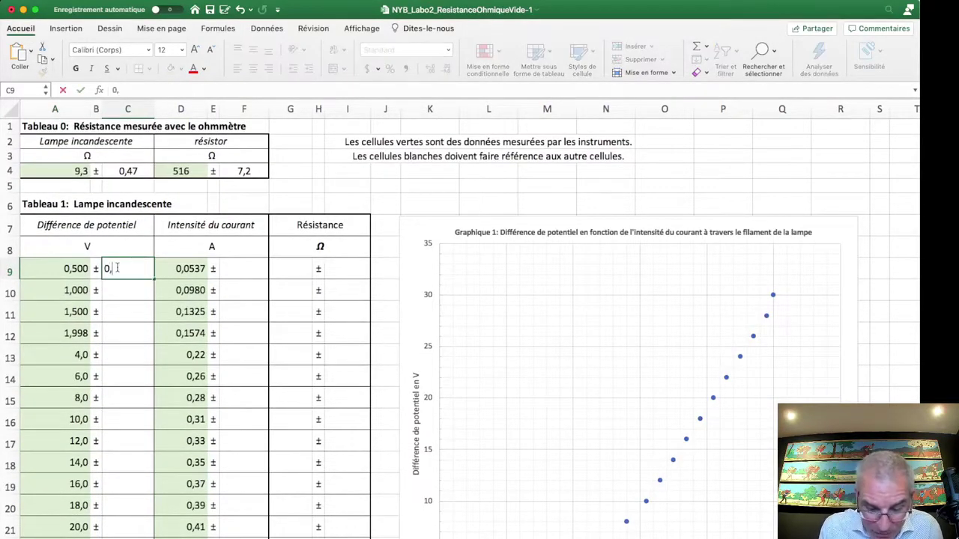
pyautogui.write(',002')
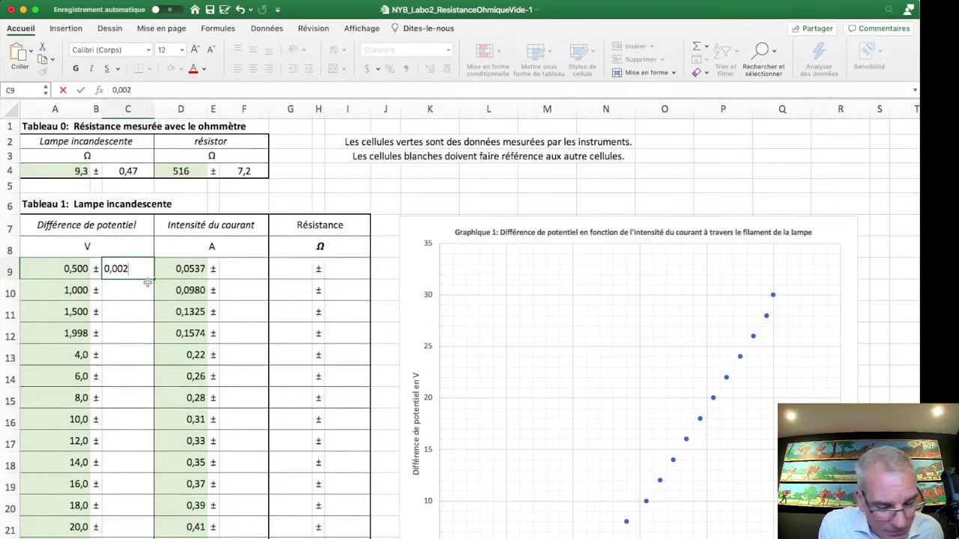
pyautogui.write('+0')
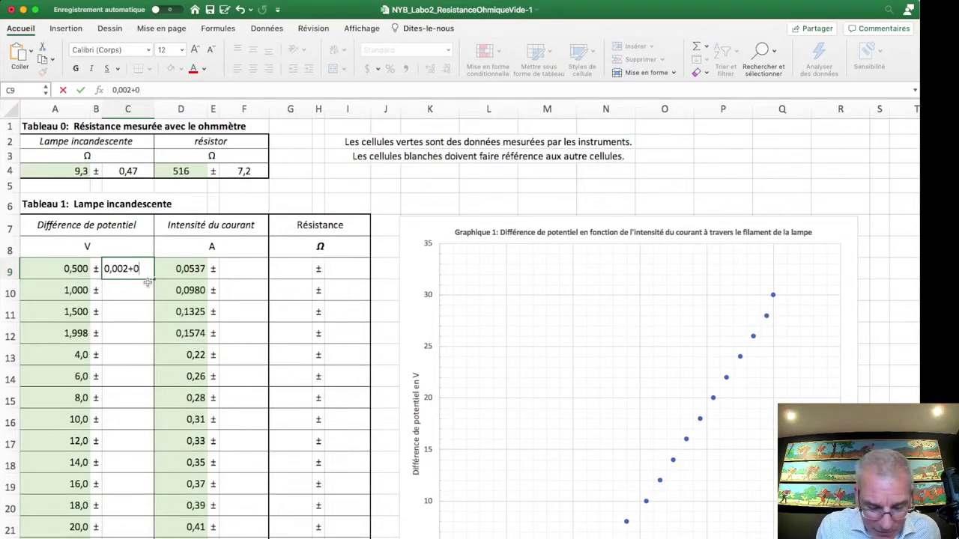
pyautogui.write(',5%')
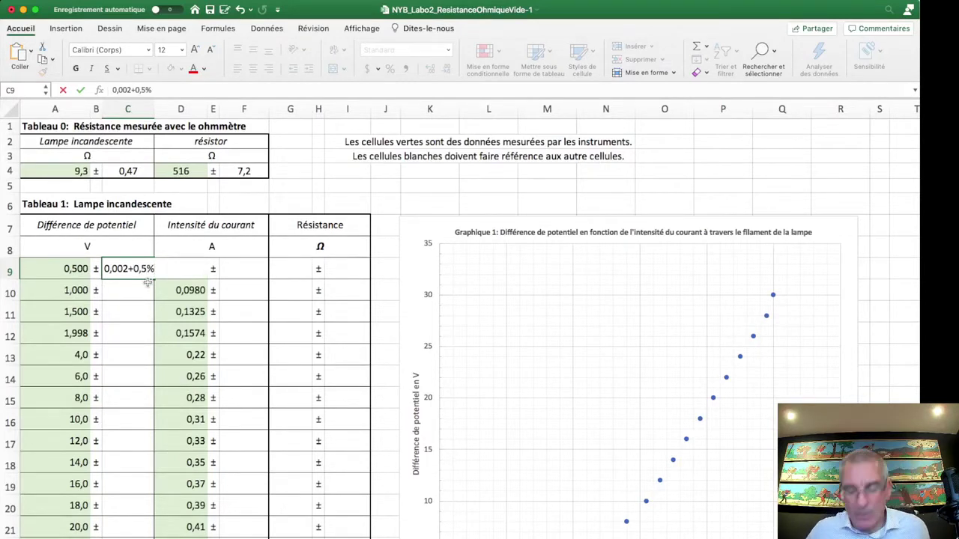
pyautogui.write('*')
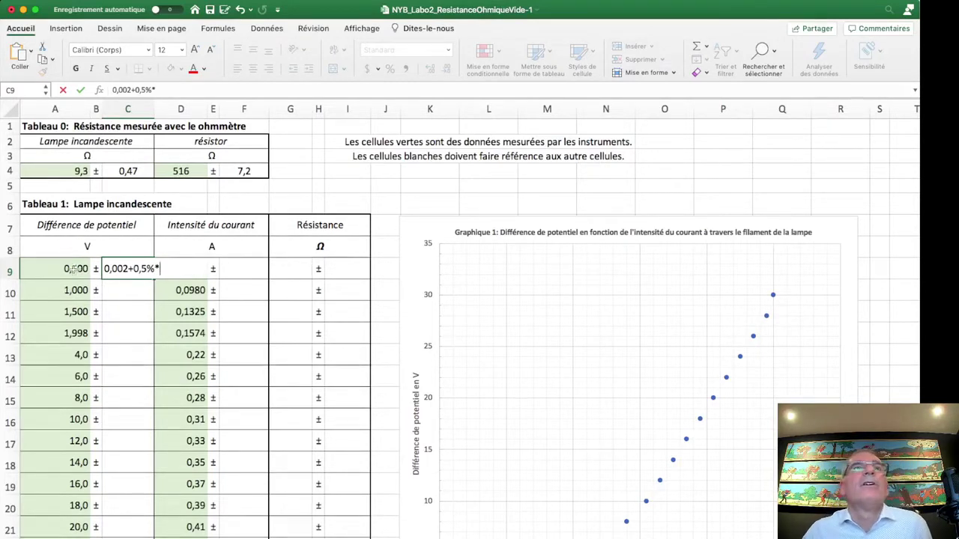
# Step: Try to add a reference to A9 to the uncertainty entry in C9, checking the voltmeter rule in Tableau 3A
pyautogui.click(71, 268)
pyautogui.scroll(-5, 182, 395)
pyautogui.scroll(-10, 182, 395)
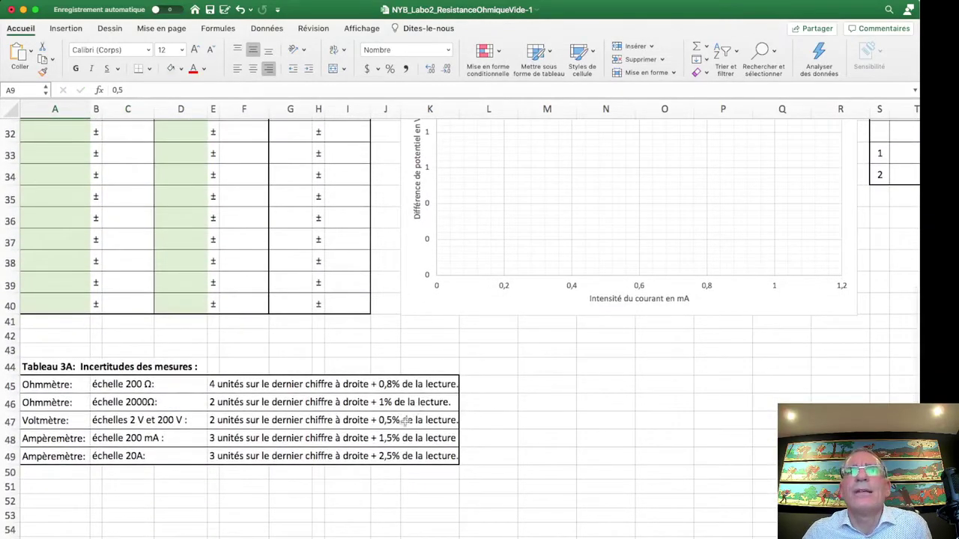
pyautogui.scroll(10, 297, 292)
pyautogui.scroll(1, 290, 310)
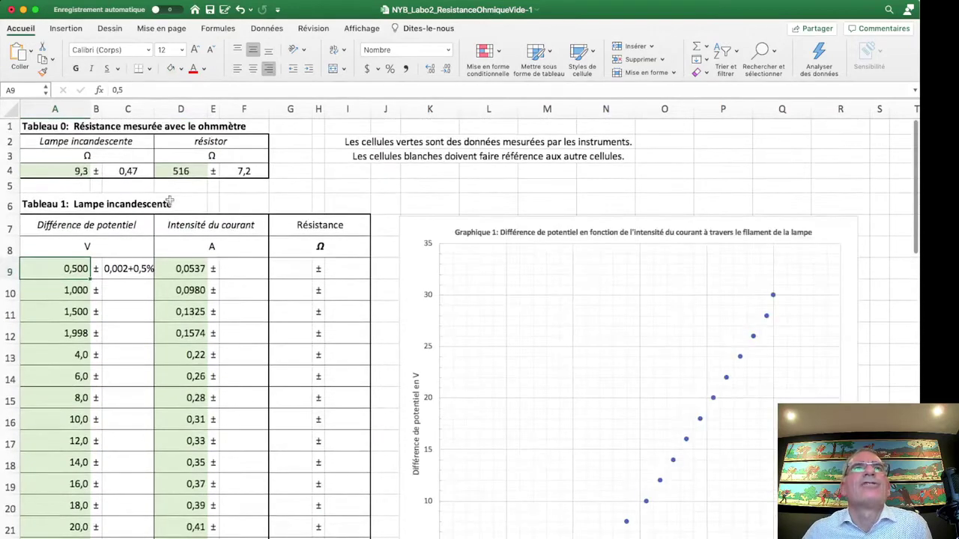
pyautogui.click(129, 268)
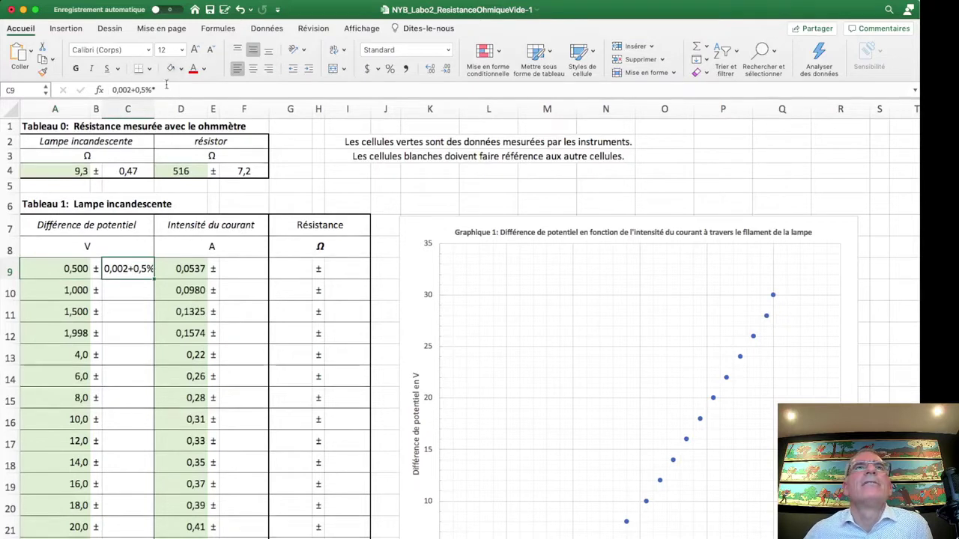
pyautogui.click(139, 97)
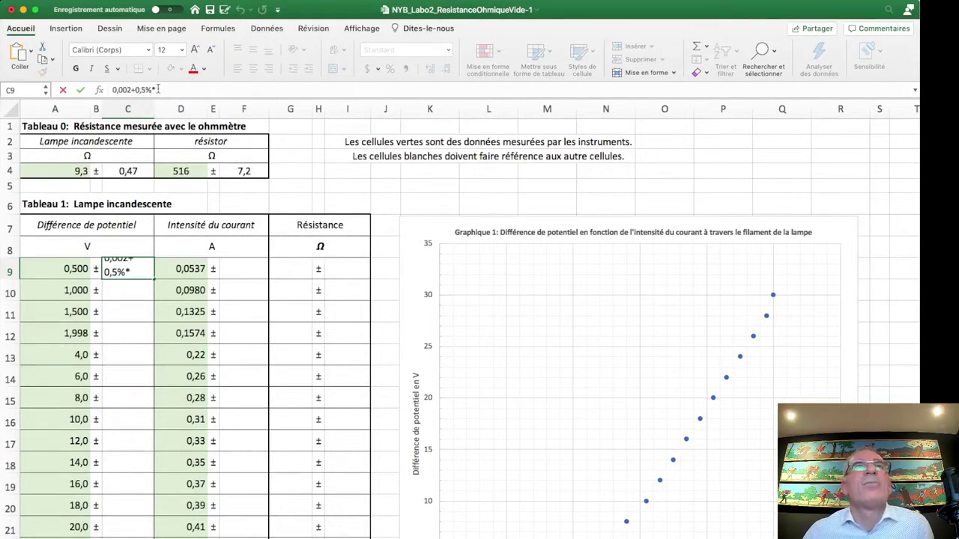
pyautogui.click(69, 270)
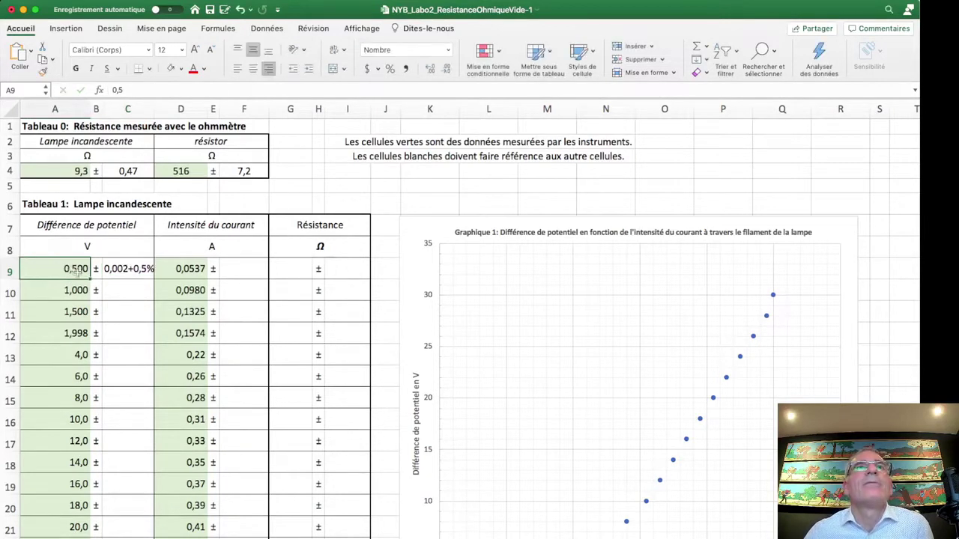
# Step: Correct C9's uncertainty entry to the formula =0,002+0,5%*A9 and copy it down through C12
pyautogui.click(130, 271)
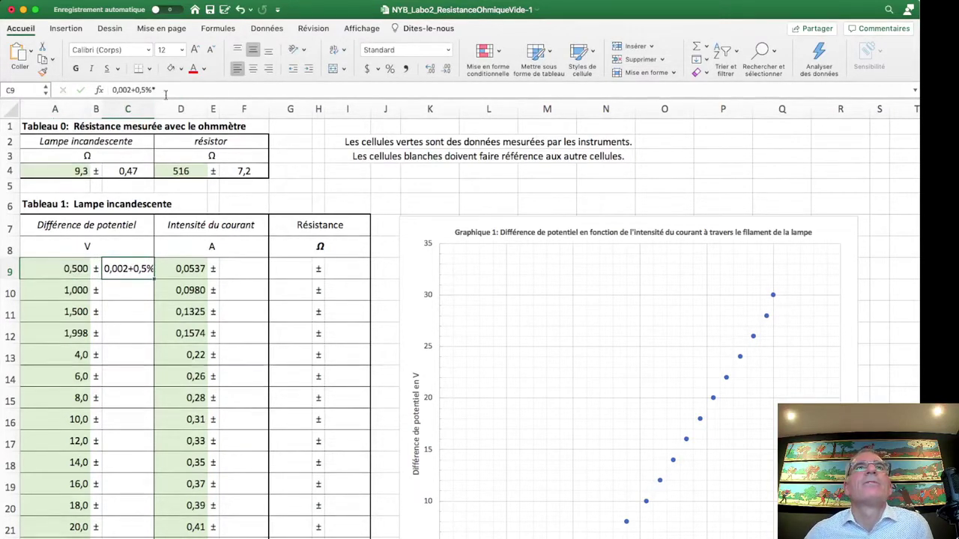
pyautogui.click(113, 90)
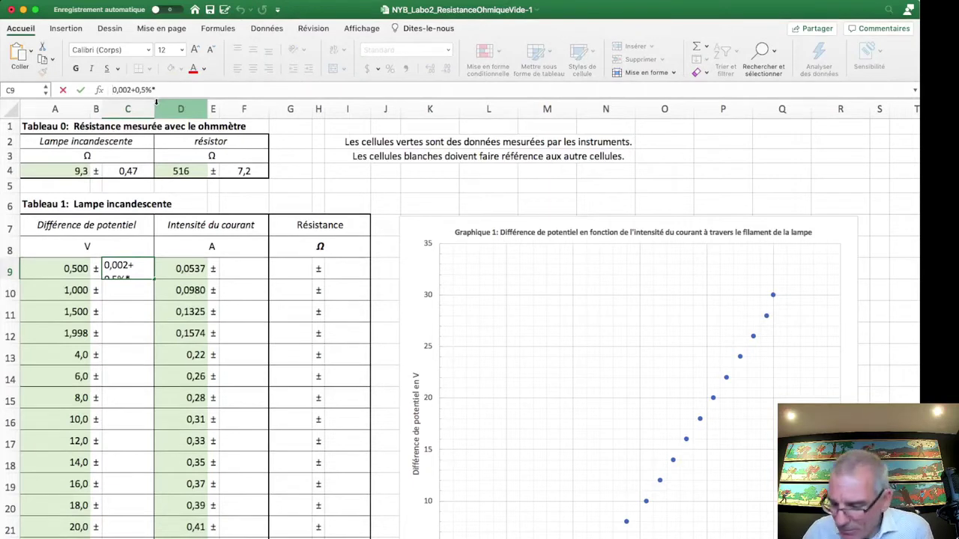
pyautogui.write('=')
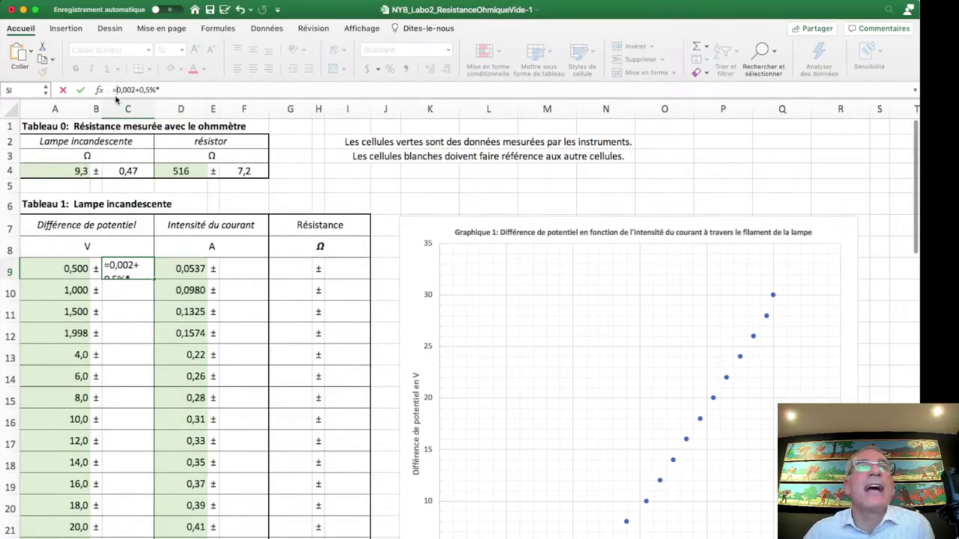
pyautogui.click(164, 89)
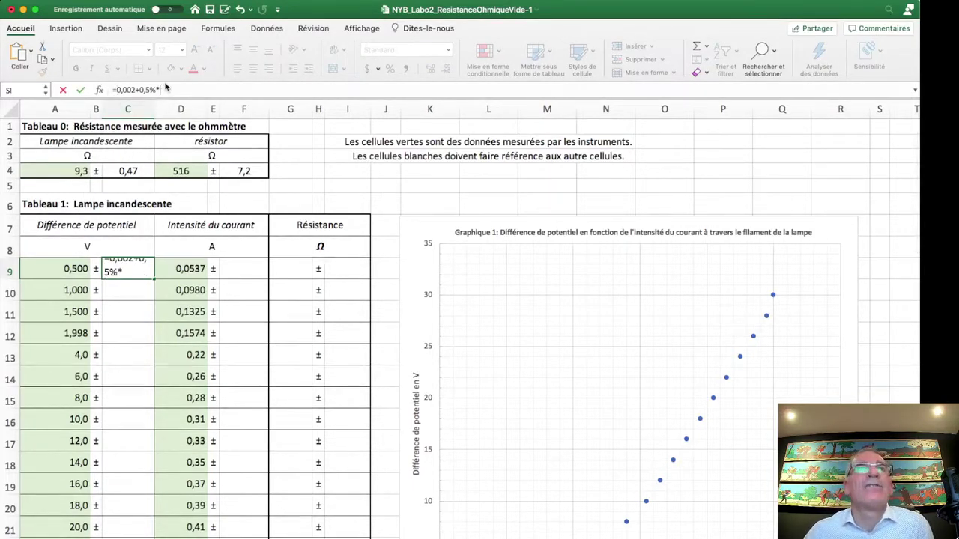
pyautogui.click(55, 266)
pyautogui.press('Return')
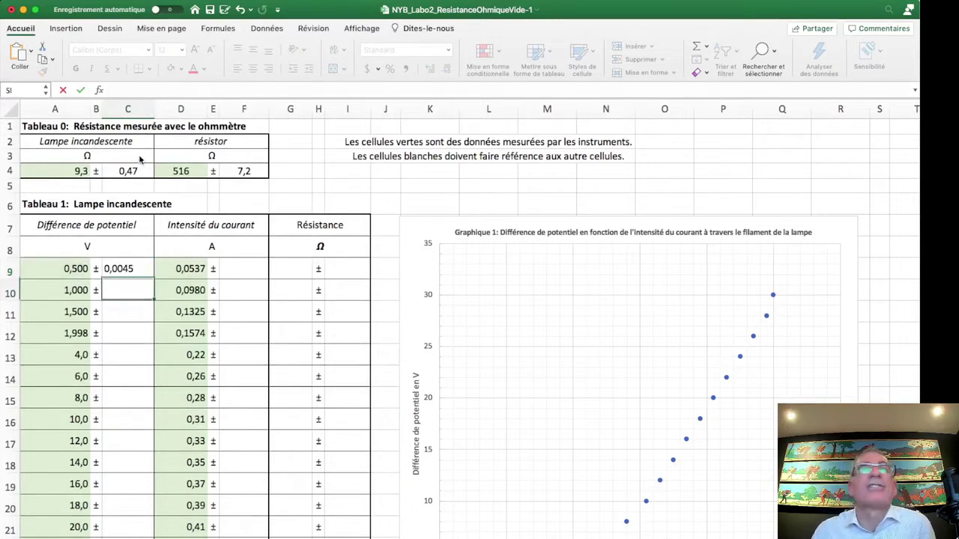
pyautogui.click(128, 268)
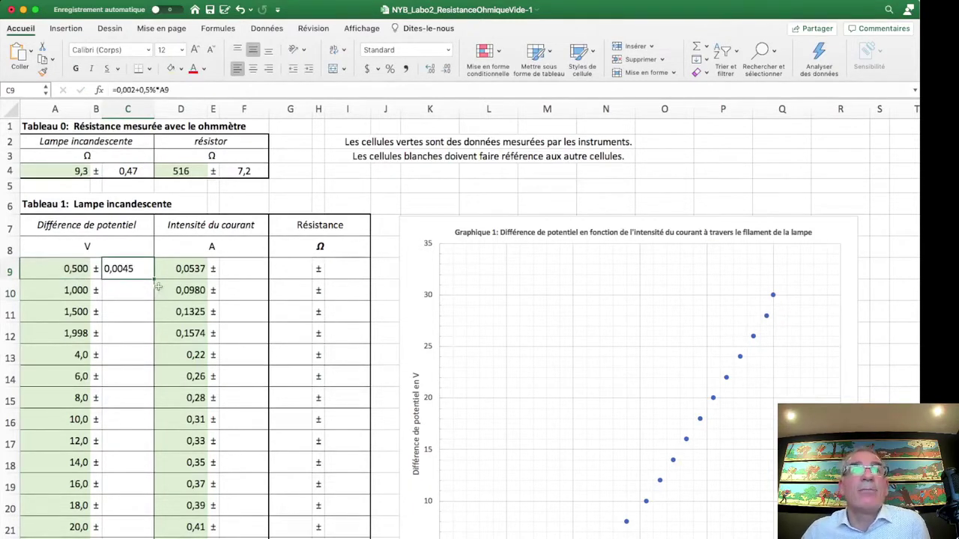
pyautogui.moveTo(154, 278); pyautogui.dragTo(154, 345)
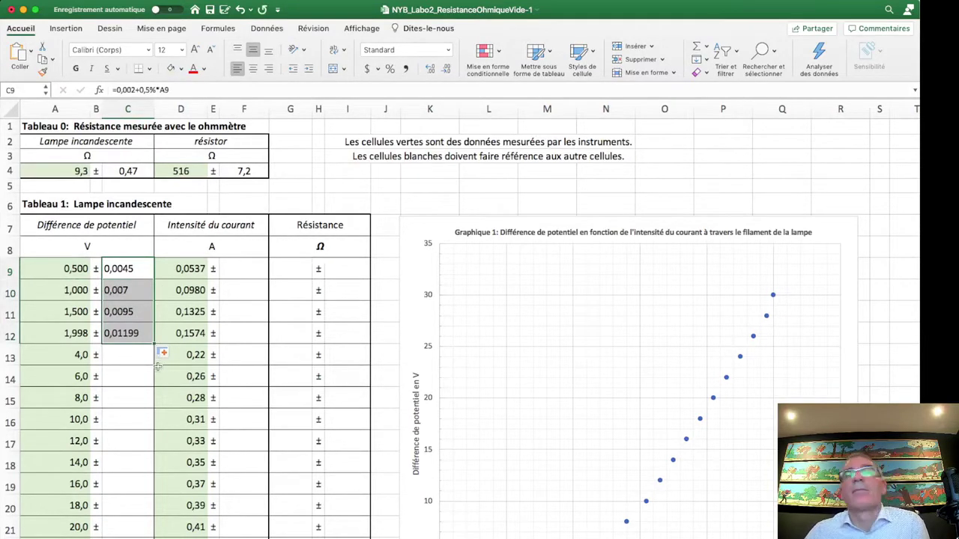
# Step: Enter the 4,0 V reading's uncertainty in C13 as =0,2+0,5%*A13, following the voltmeter's 200 V scale rule in Tableau 3A
pyautogui.click(122, 350)
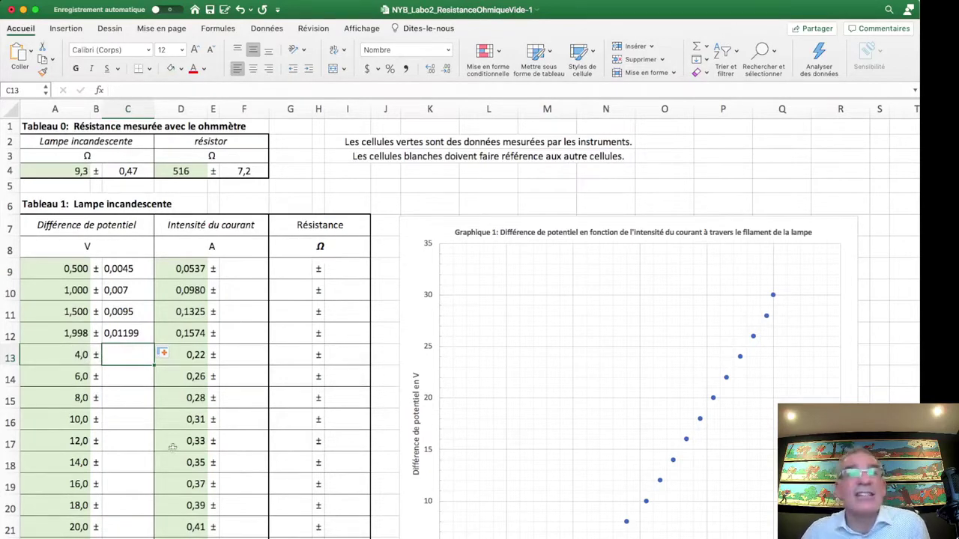
pyautogui.scroll(-5, 178, 444)
pyautogui.scroll(-10, 177, 443)
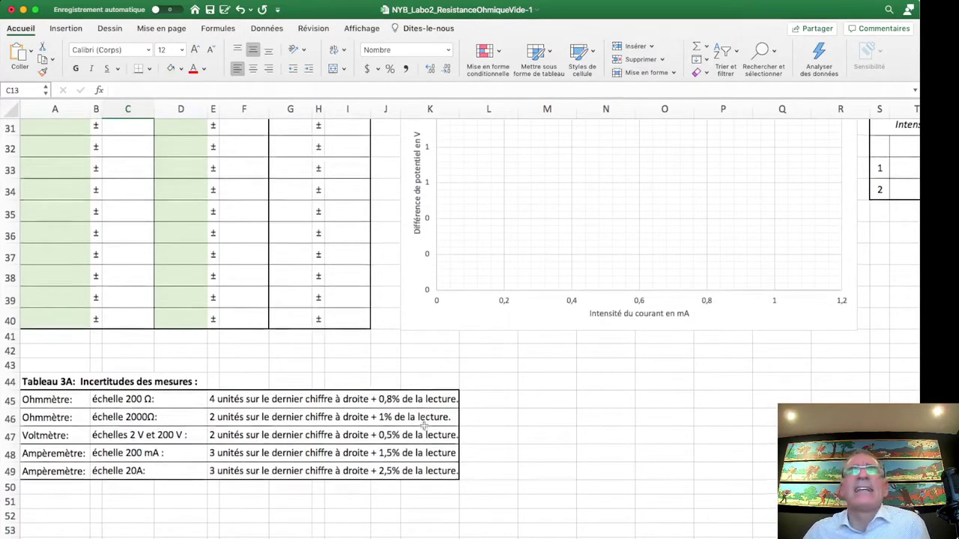
pyautogui.scroll(10, 408, 434)
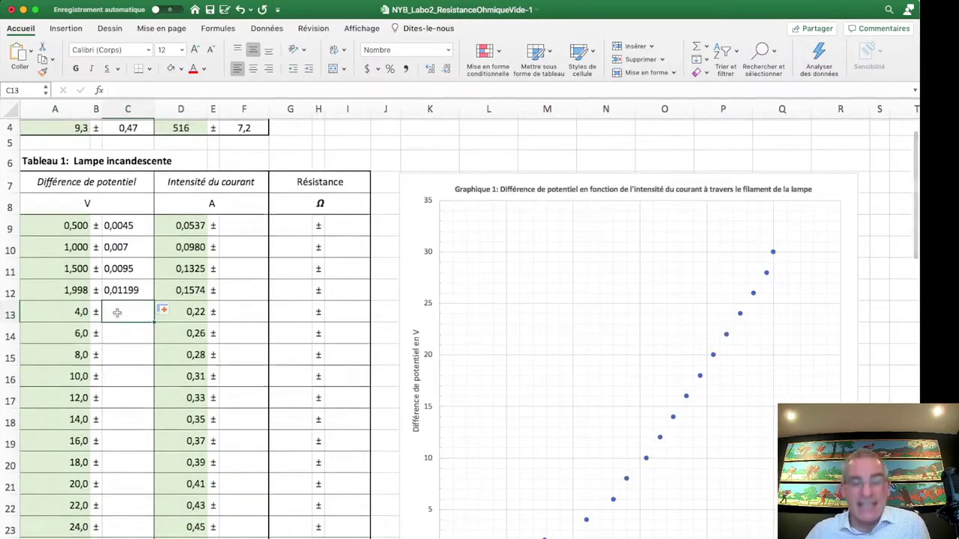
pyautogui.write(',')
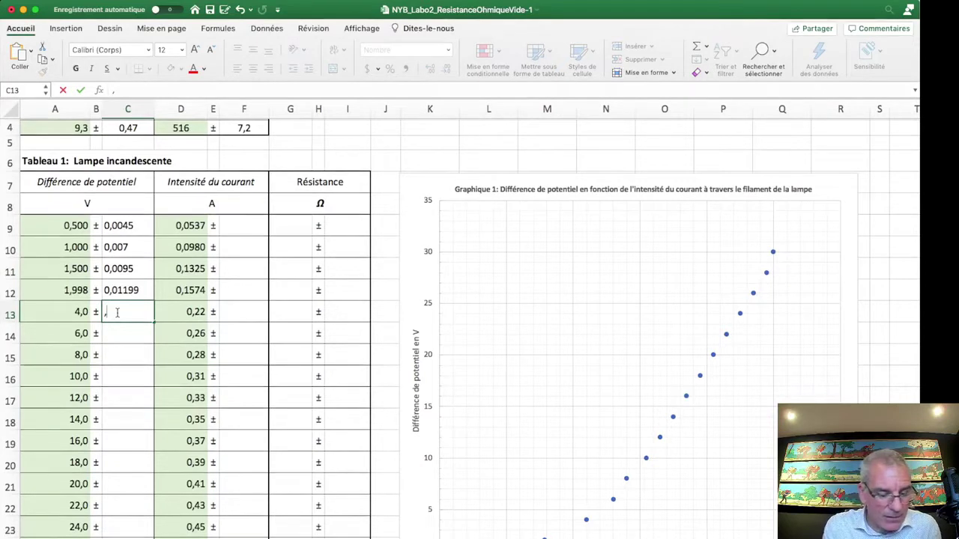
pyautogui.write('2')
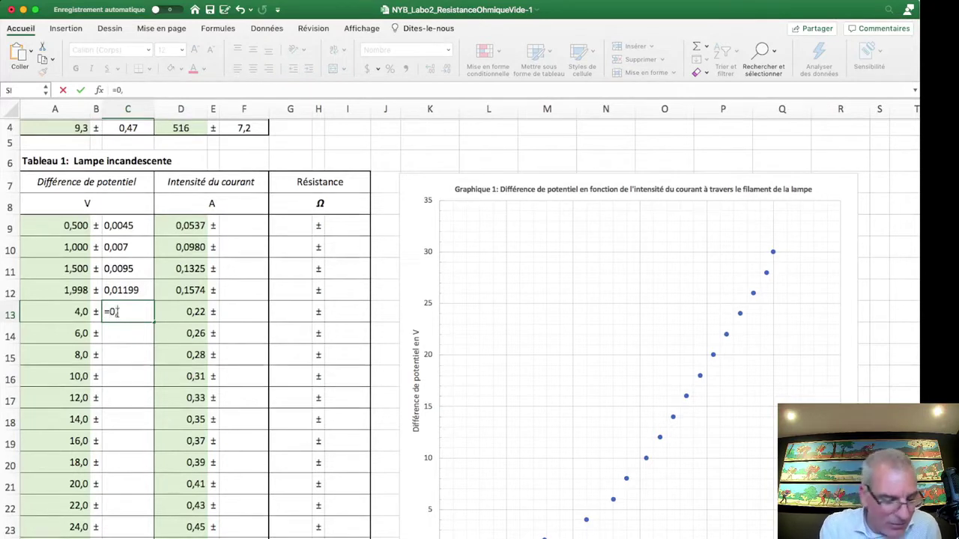
pyautogui.write(',2+')
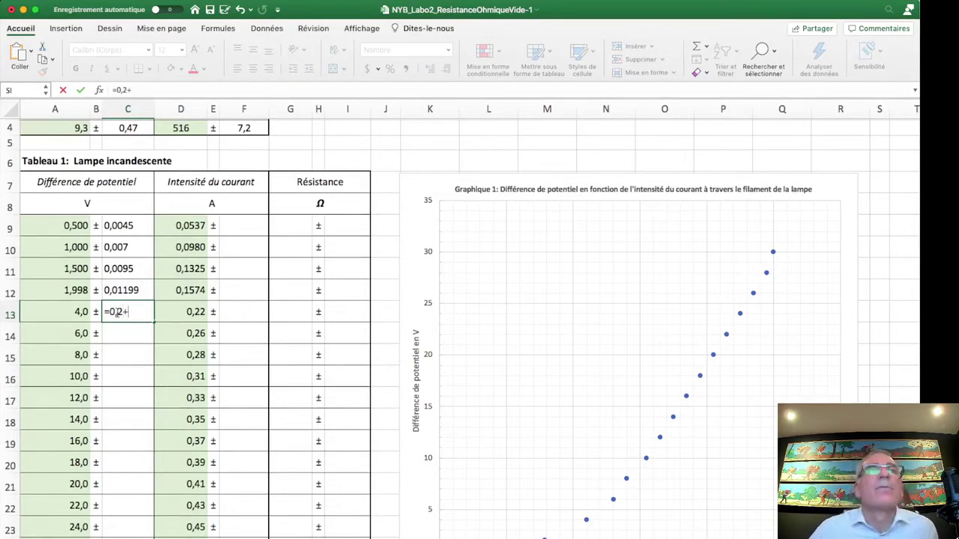
pyautogui.write('0,')
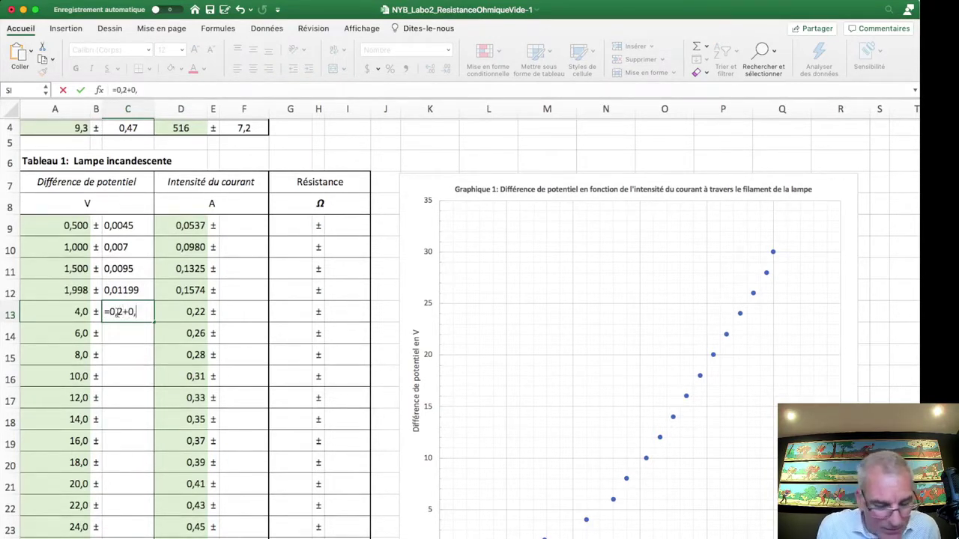
pyautogui.write('5%*')
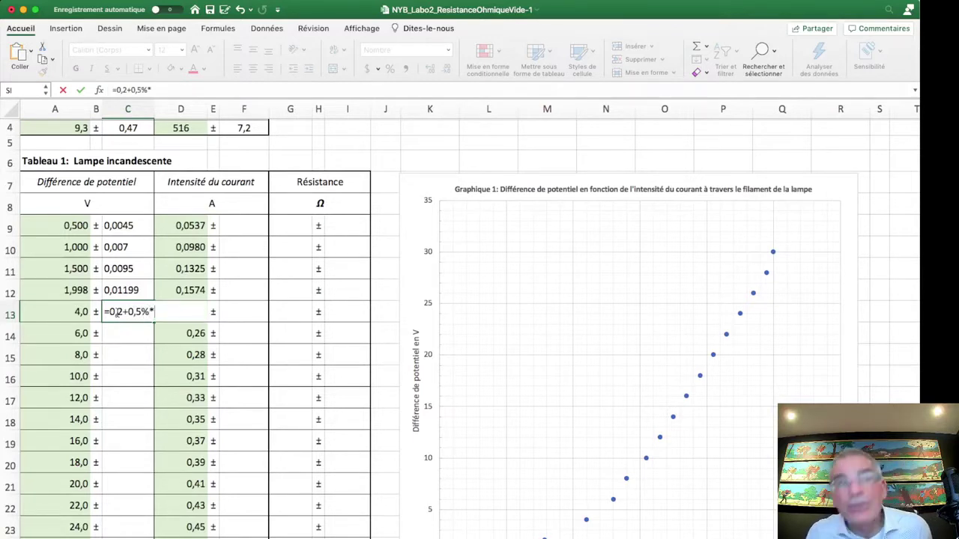
pyautogui.click(52, 311)
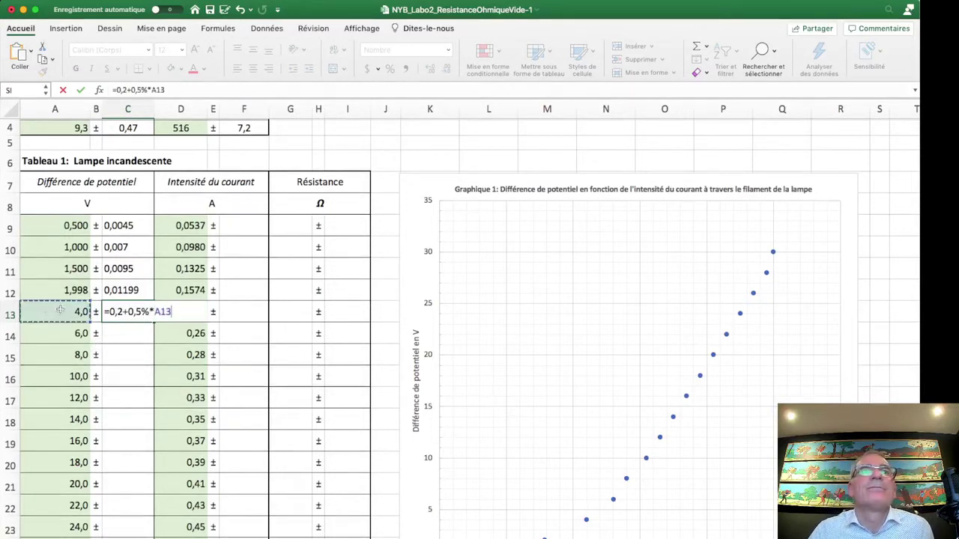
pyautogui.press('Return')
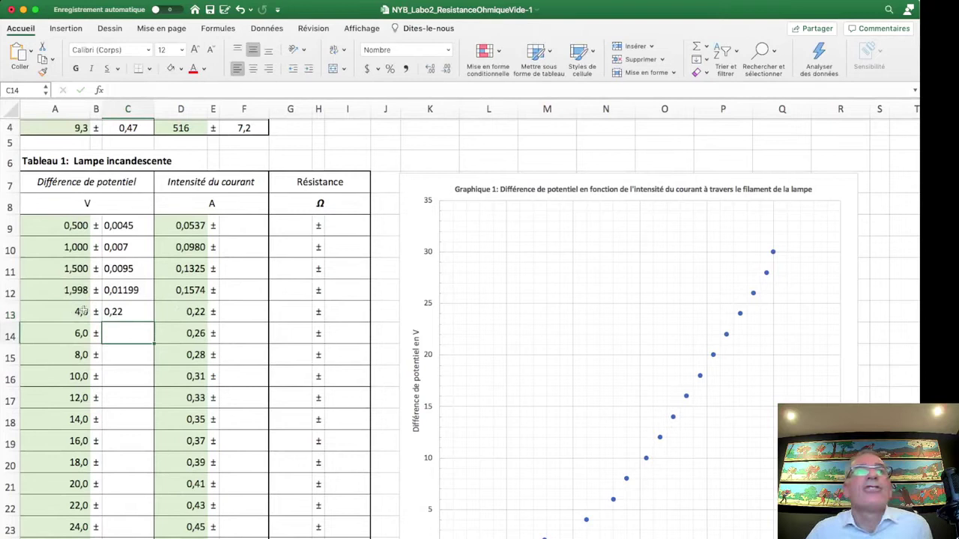
# Step: Copy C13's uncertainty formula down the remaining lamp voltage rows, through the 30,0 V reading in C26
pyautogui.click(132, 311)
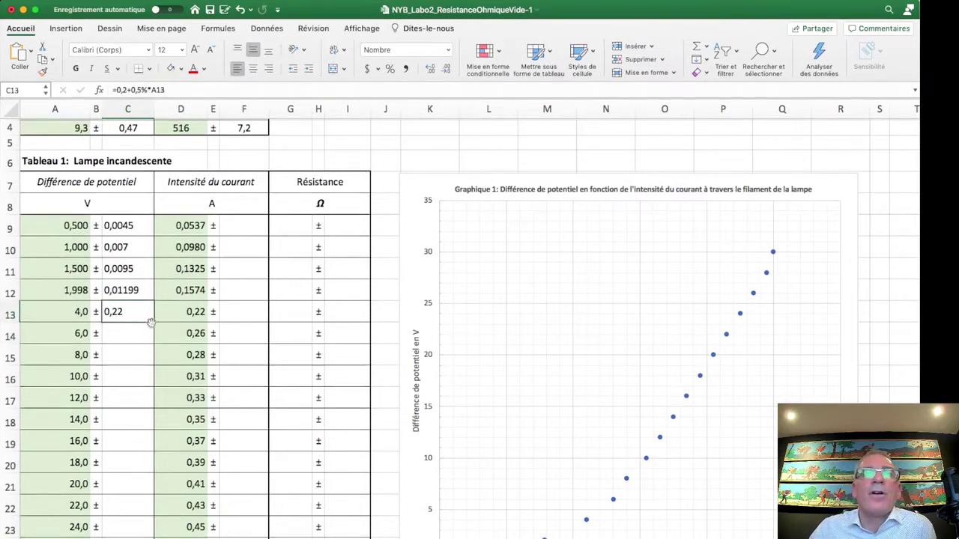
pyautogui.moveTo(156, 320); pyautogui.dragTo(156, 342)
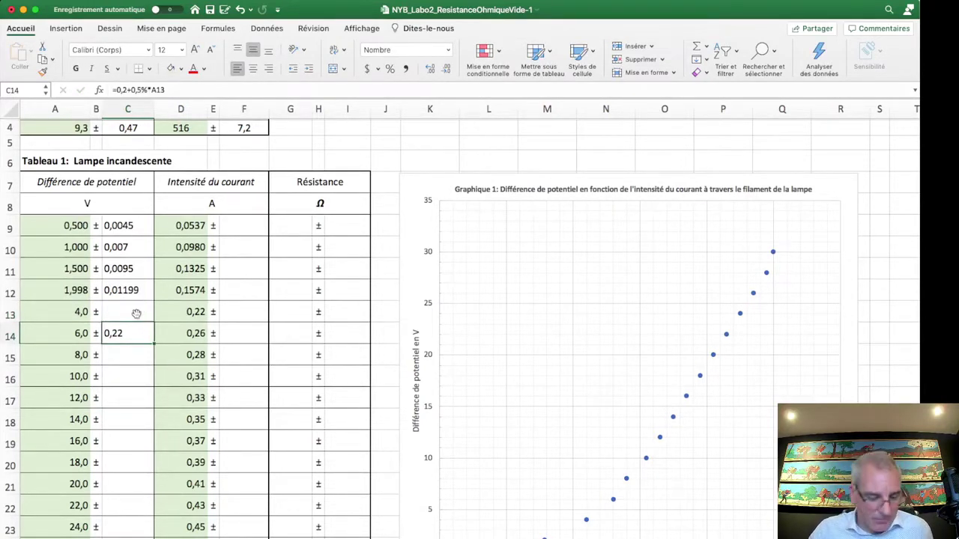
pyautogui.press('super+z')
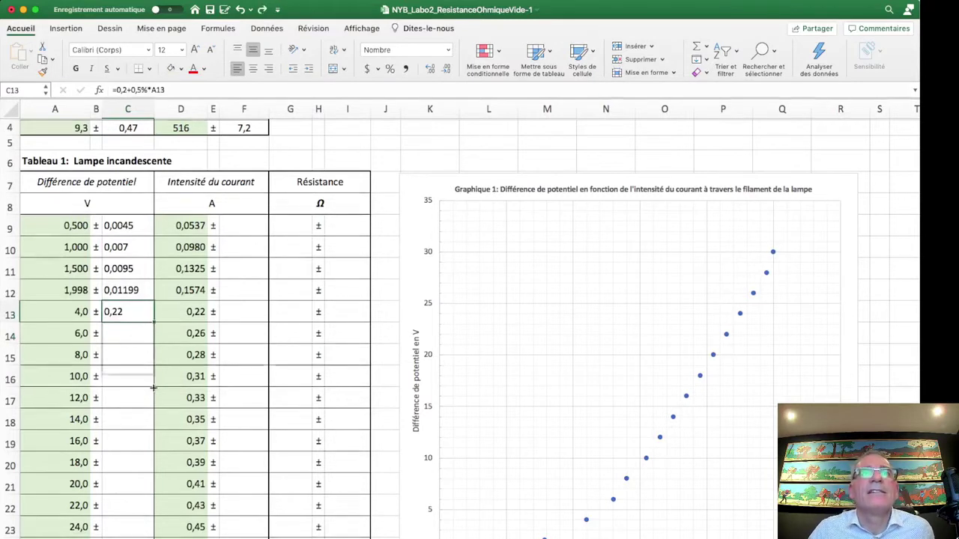
pyautogui.moveTo(153, 387); pyautogui.dragTo(153, 534)
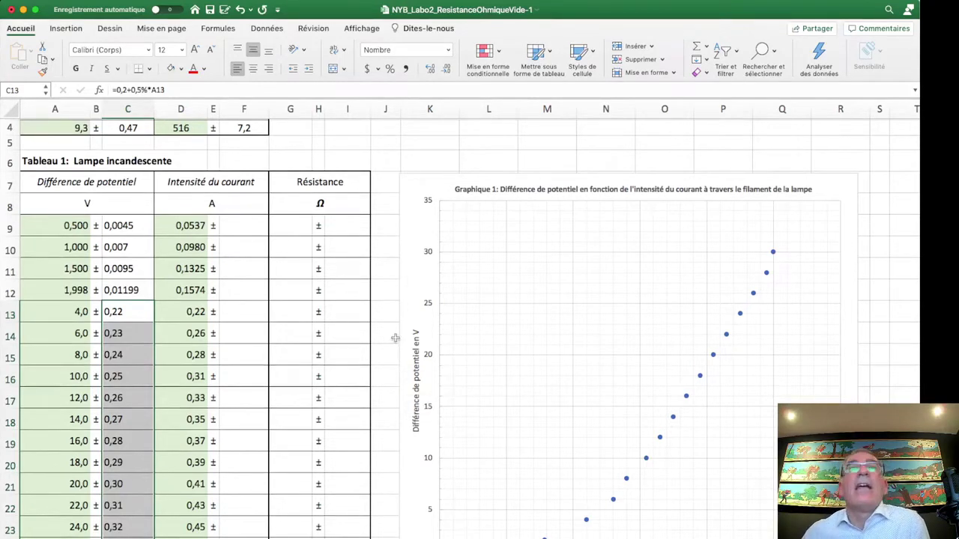
# Step: Examine the first four lamp currents in Tableau 1, the 0,500 V meter photo and the ammeter's uncertainty rules in Tableau 3A
pyautogui.click(258, 233)
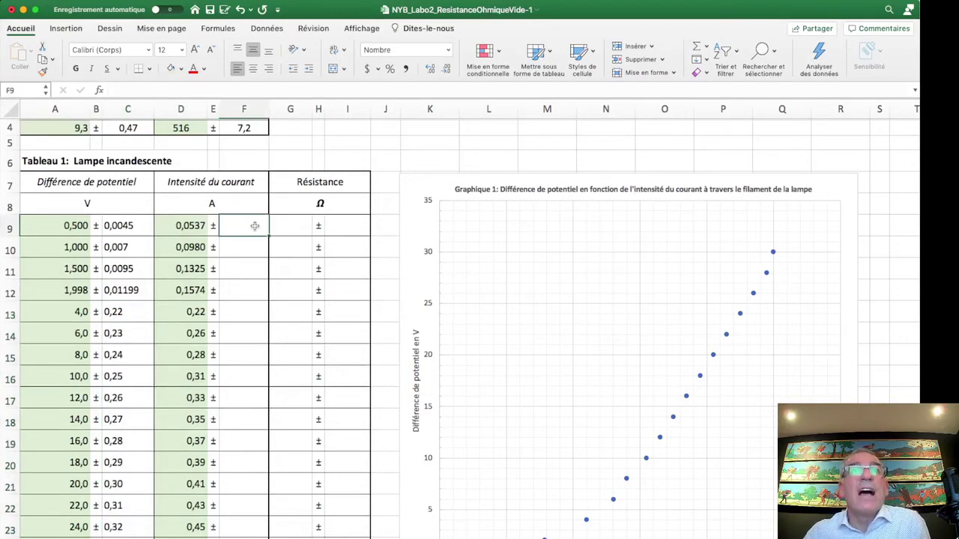
pyautogui.click(186, 225)
pyautogui.click(188, 245)
pyautogui.click(185, 268)
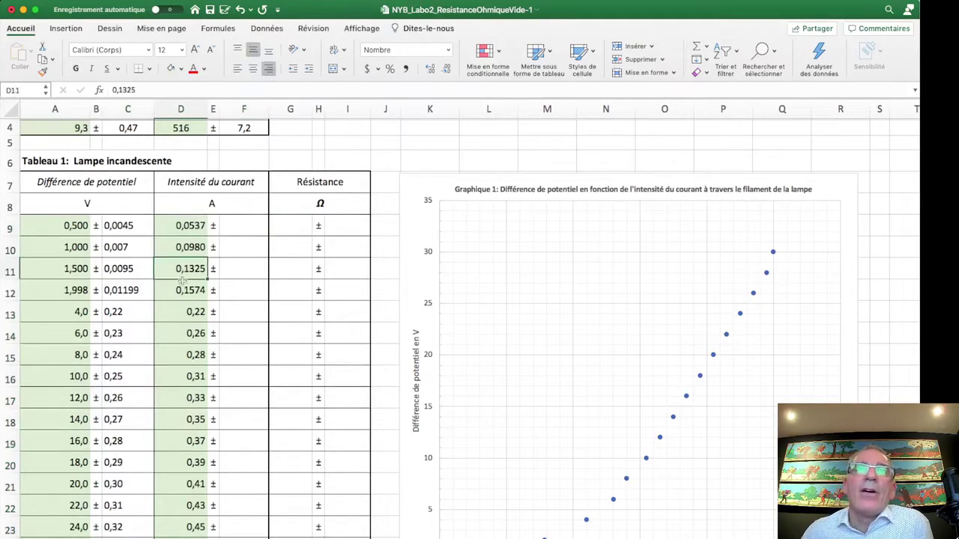
pyautogui.click(184, 287)
pyautogui.click(195, 232)
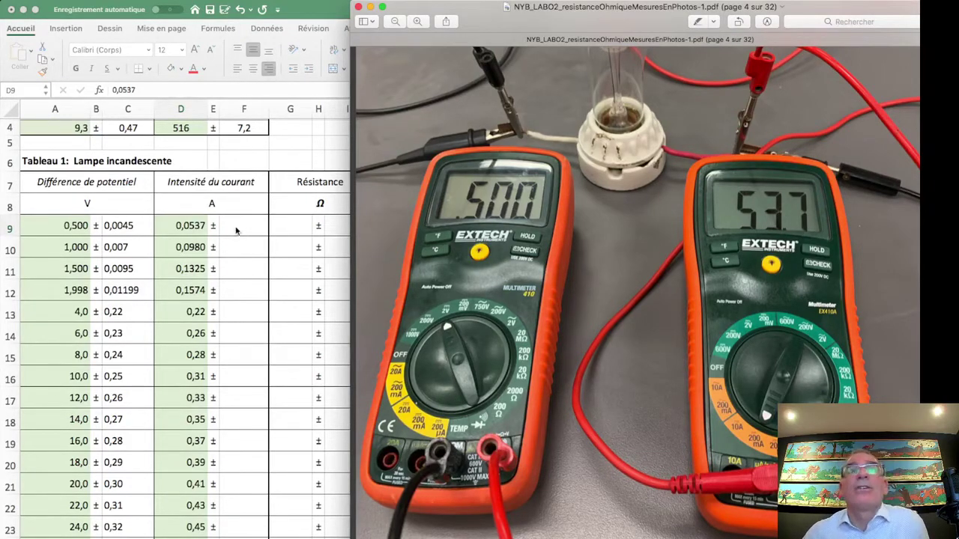
pyautogui.scroll(-3, 248, 405)
pyautogui.scroll(-5, 259, 418)
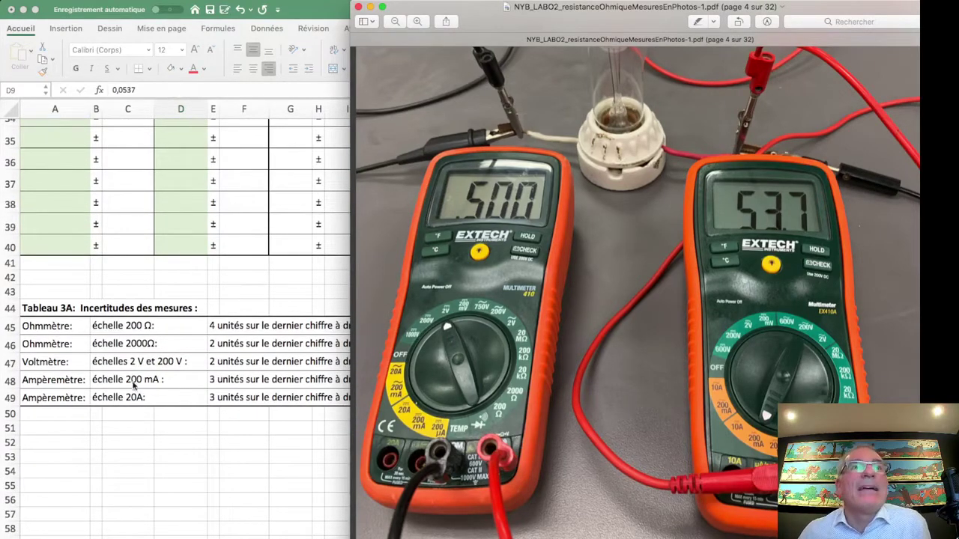
pyautogui.click(265, 387)
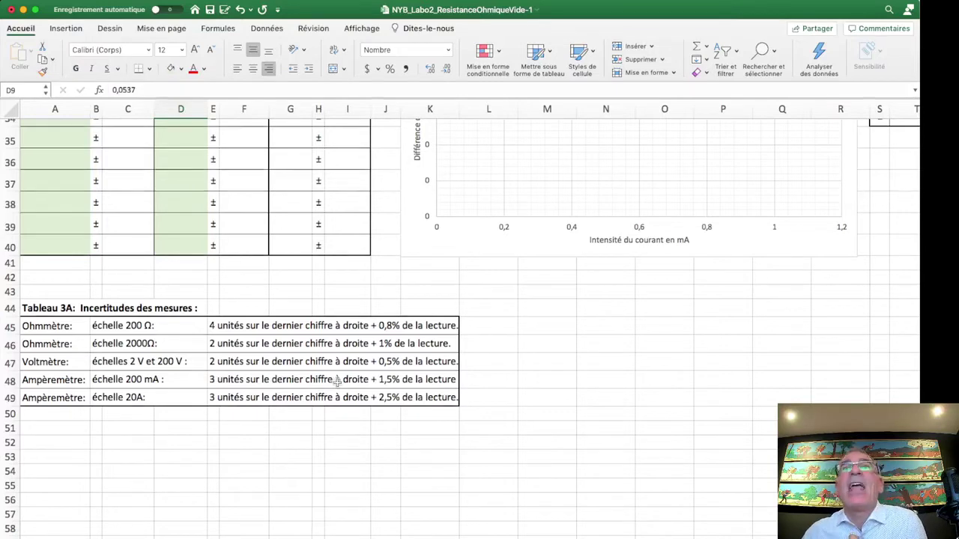
pyautogui.scroll(10, 326, 388)
pyautogui.scroll(5, 321, 388)
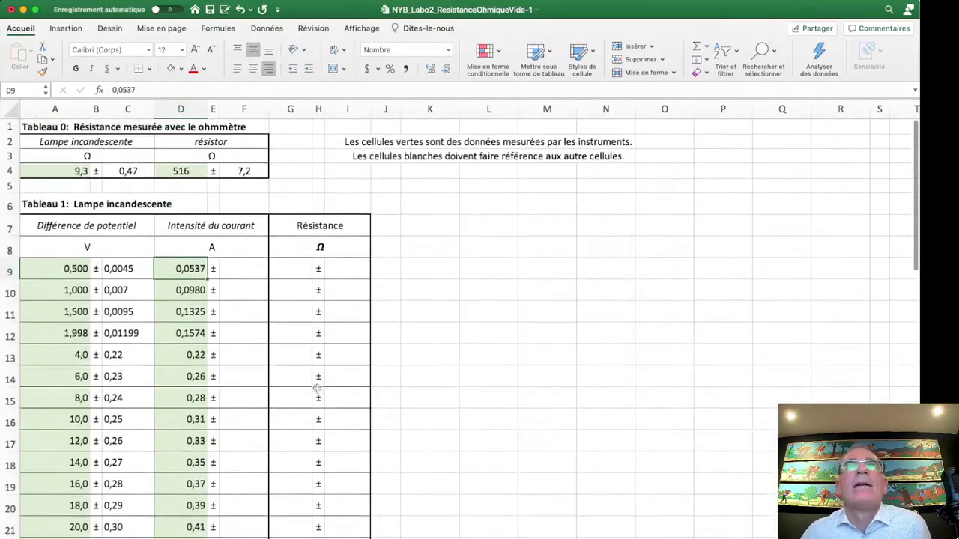
# Step: Enter the first lamp current's uncertainty in F9 as =0,0003+1,5%*D9, following the ammeter's 200 mA scale rule
pyautogui.click(233, 267)
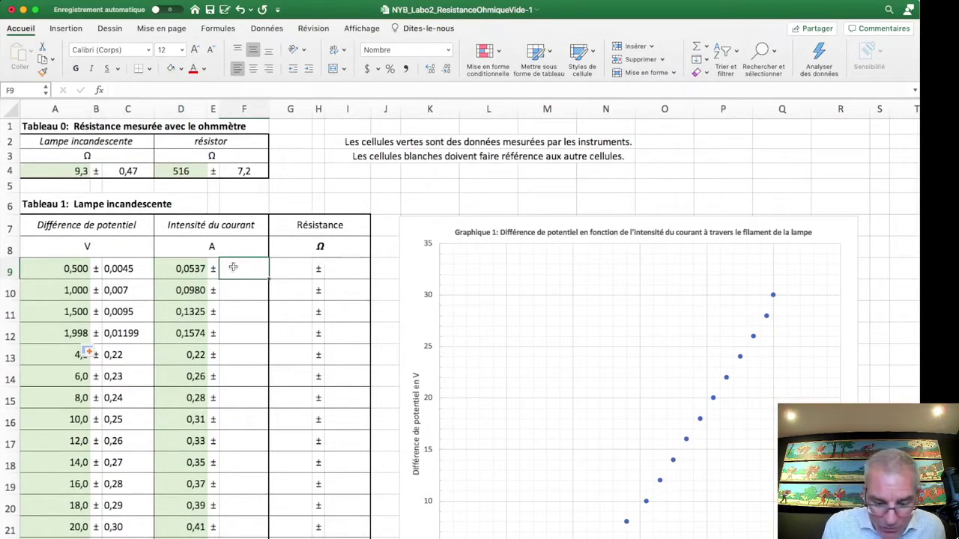
pyautogui.write('0,0003')
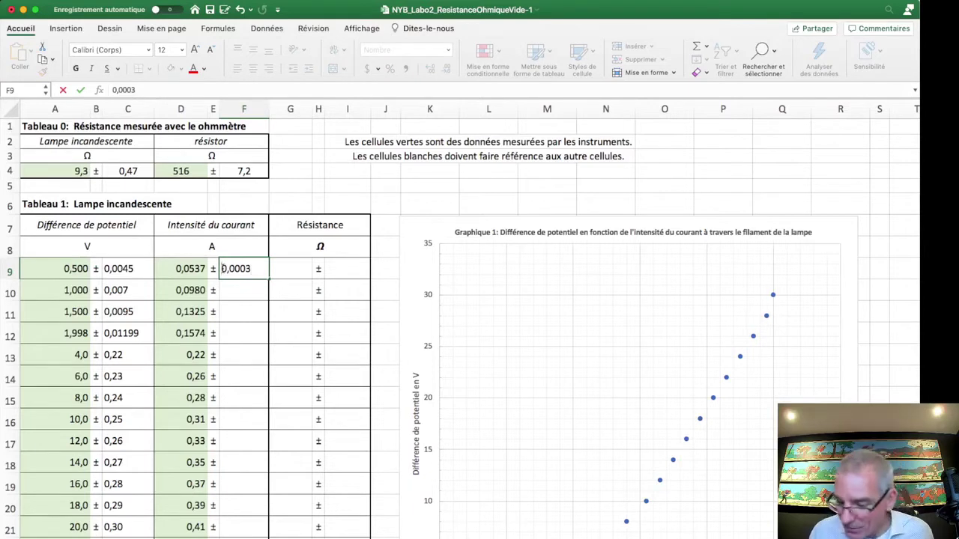
pyautogui.write('=')
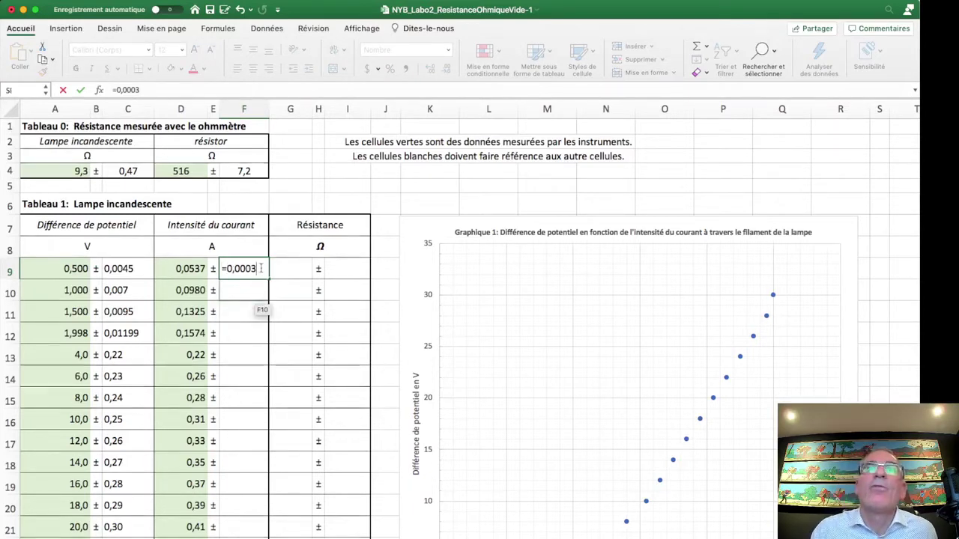
pyautogui.write('+')
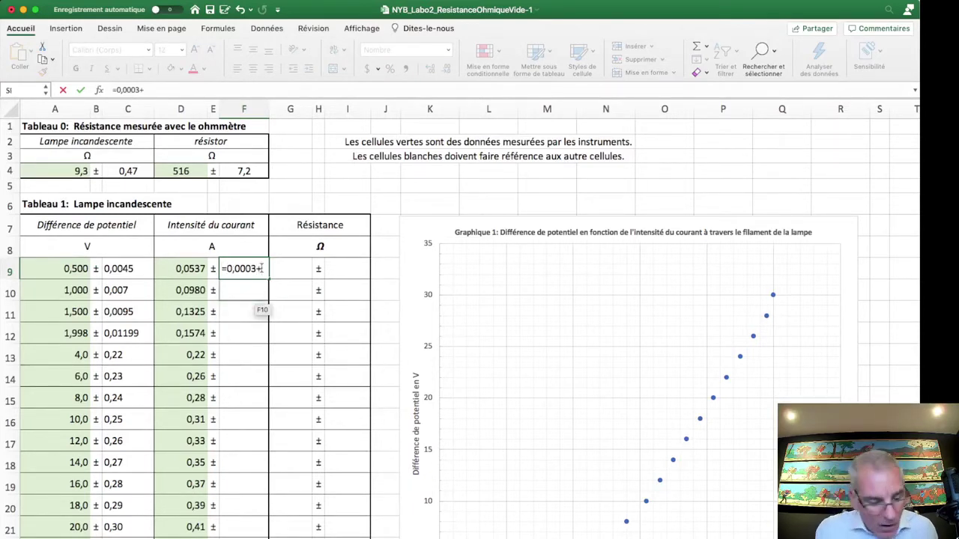
pyautogui.write('1,5%')
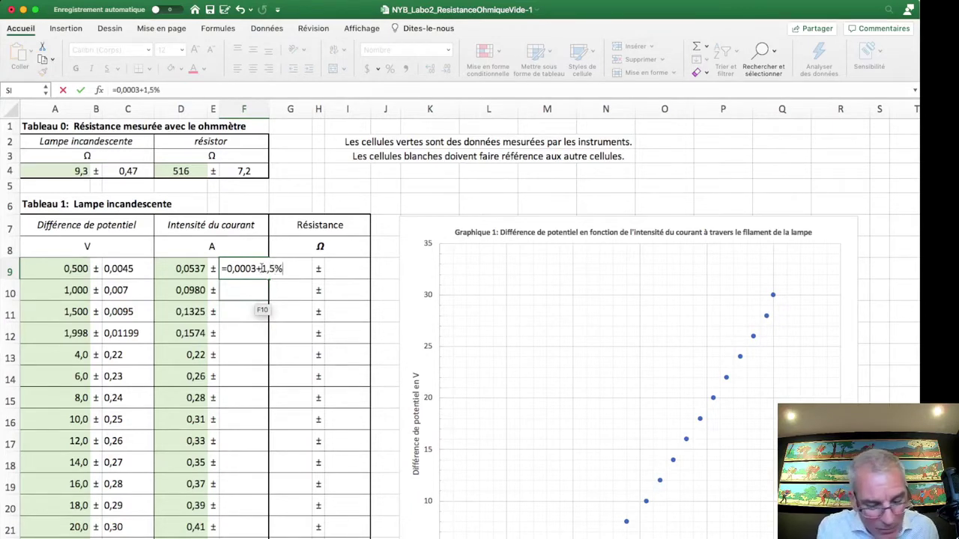
pyautogui.write('*')
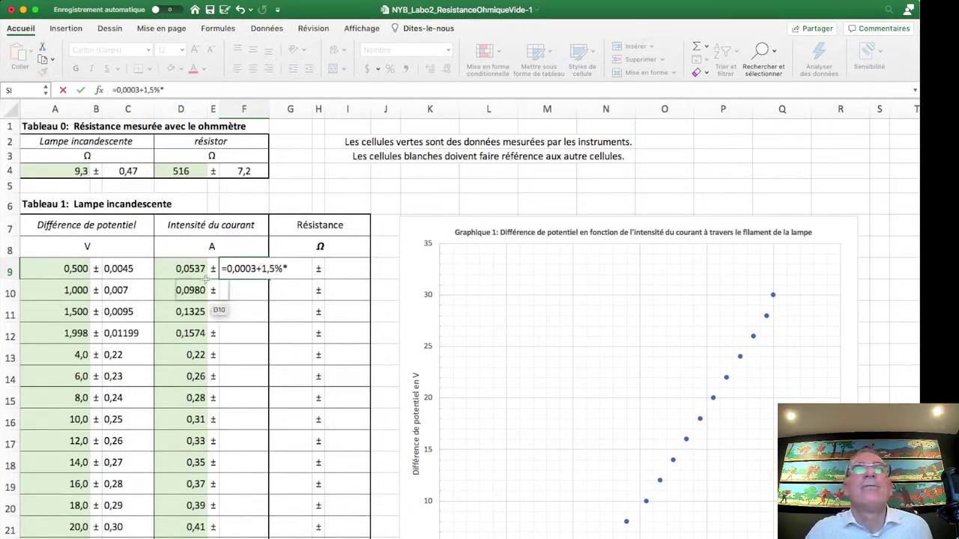
pyautogui.click(191, 268)
pyautogui.press('Return')
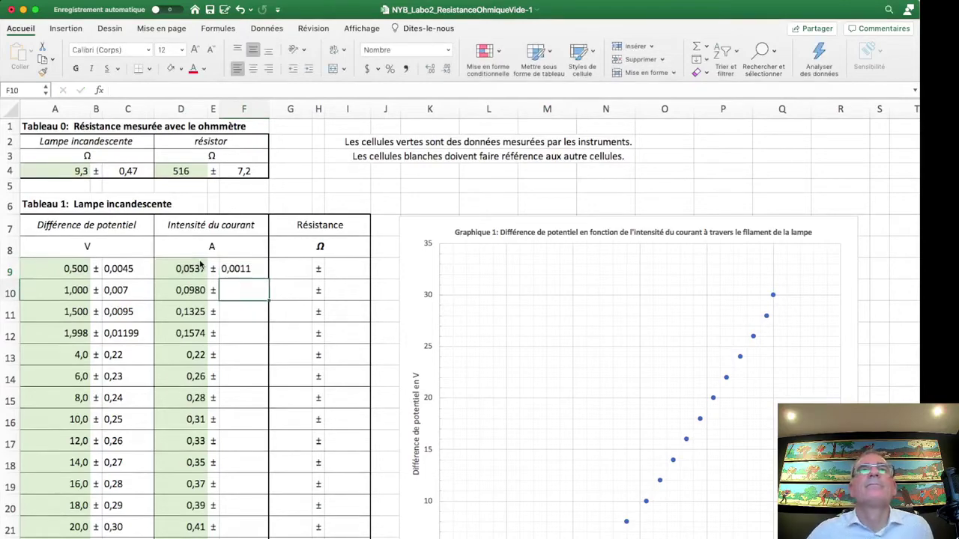
# Step: Check the ammeter rule in Tableau 3A and copy F9's uncertainty formula down through F12
pyautogui.scroll(-10, 287, 443)
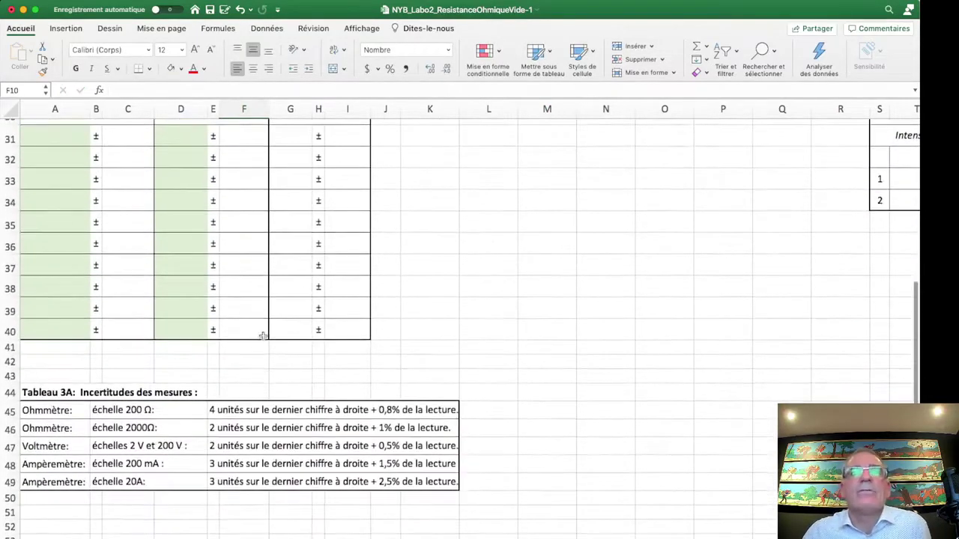
pyautogui.scroll(10, 305, 264)
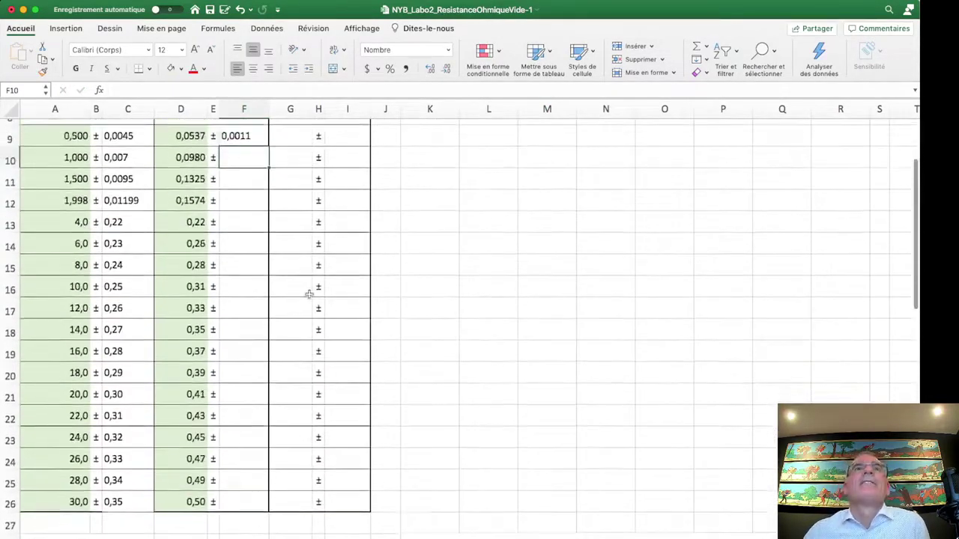
pyautogui.click(242, 252)
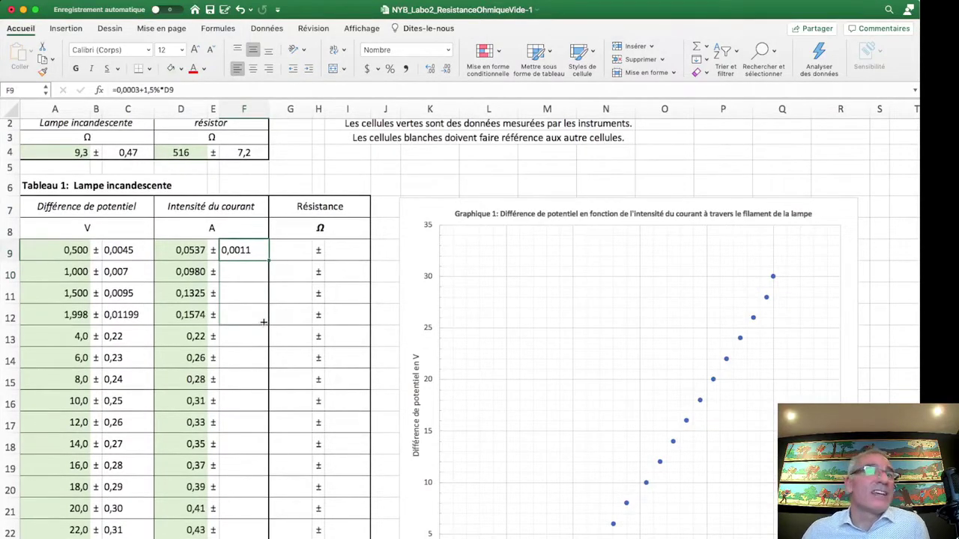
pyautogui.moveTo(268, 260); pyautogui.dragTo(263, 322)
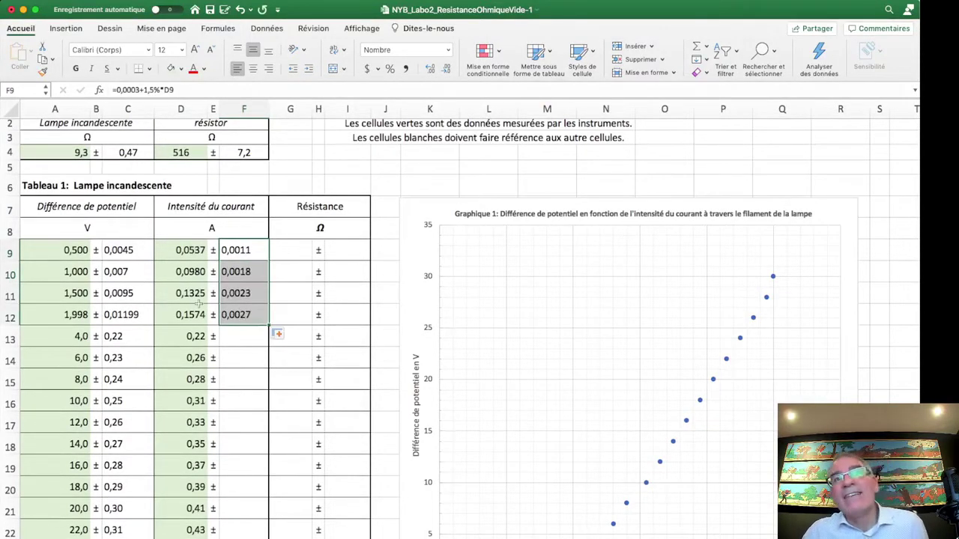
# Step: Examine the 4,0 V meter photo for the ammeter's scale, and read the matching 20A uncertainty rule in Tableau 3A
pyautogui.click(231, 336)
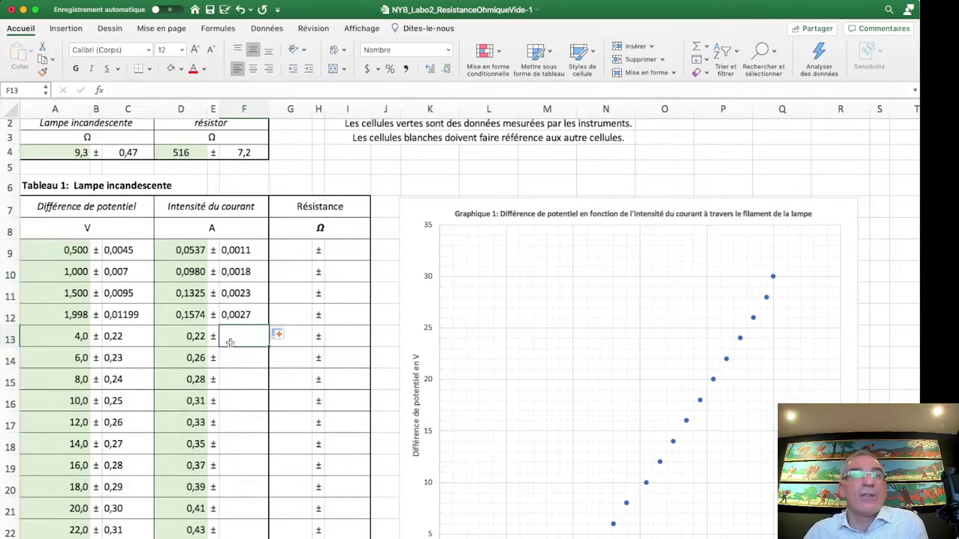
pyautogui.click(191, 336)
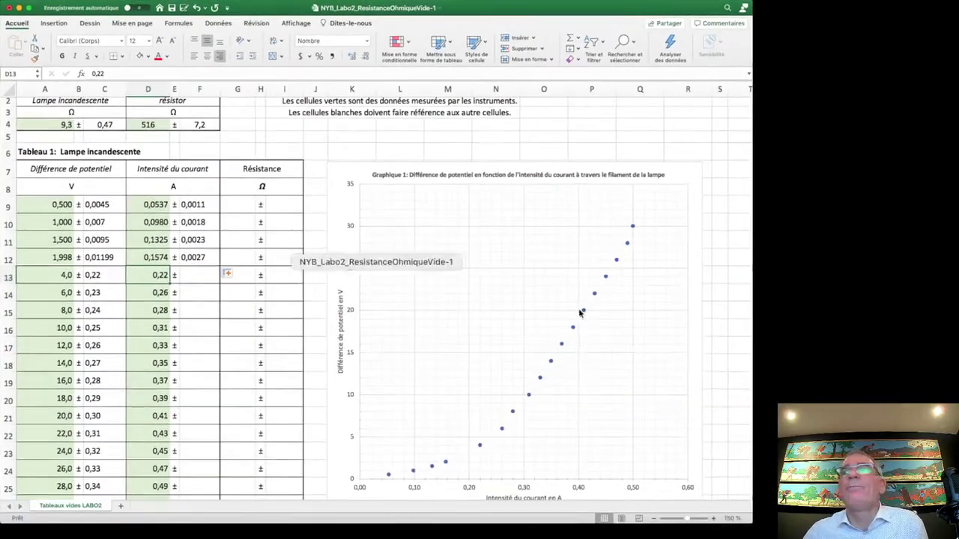
pyautogui.click(781, 388)
pyautogui.scroll(-10, 781, 388)
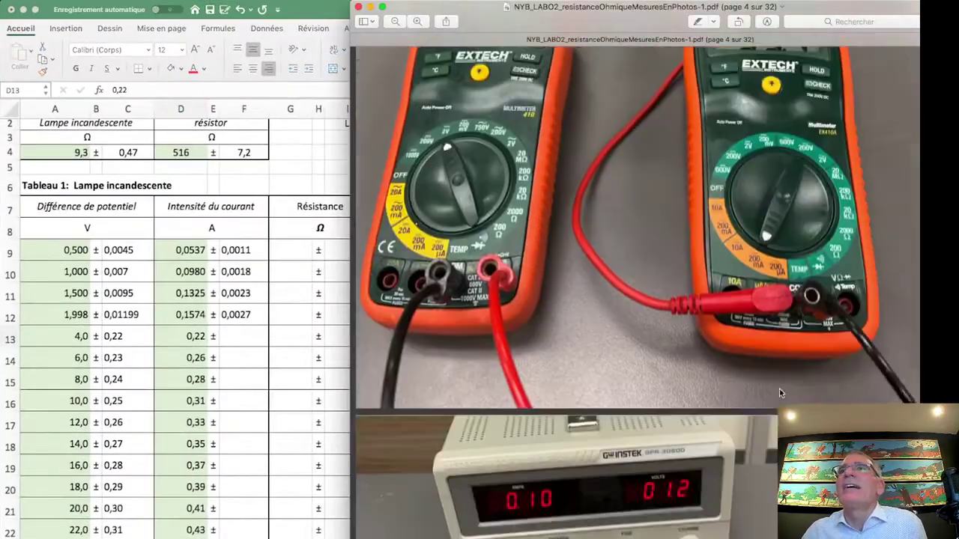
pyautogui.scroll(-10, 780, 388)
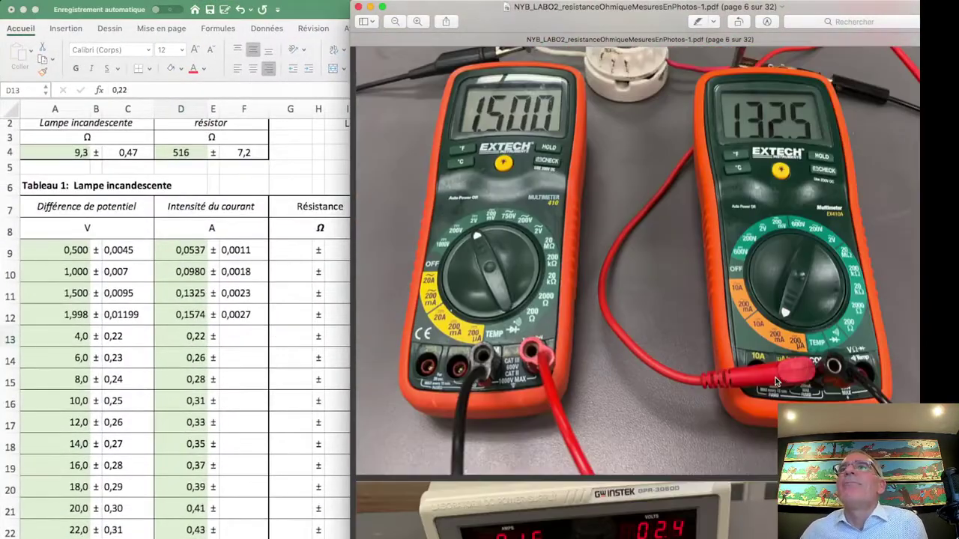
pyautogui.scroll(-10, 759, 236)
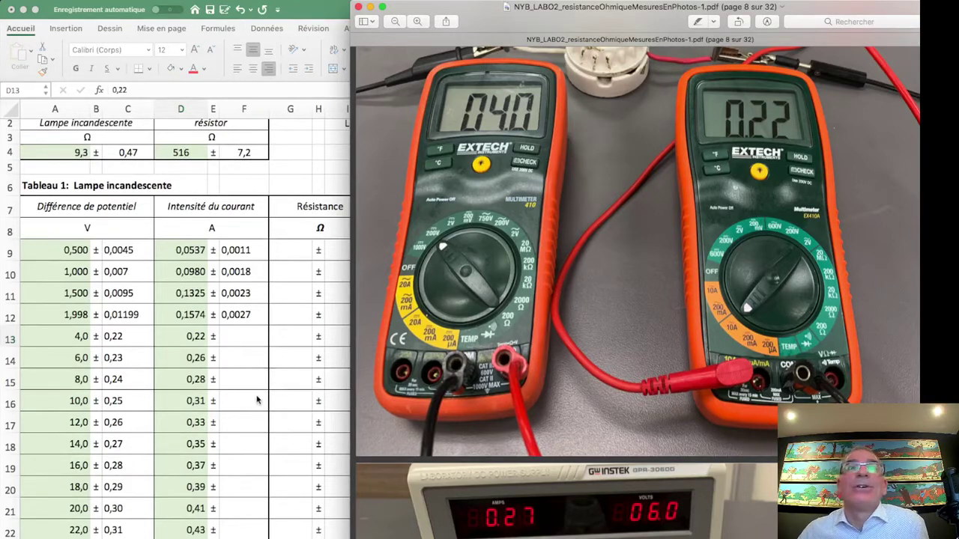
pyautogui.scroll(-12, 257, 401)
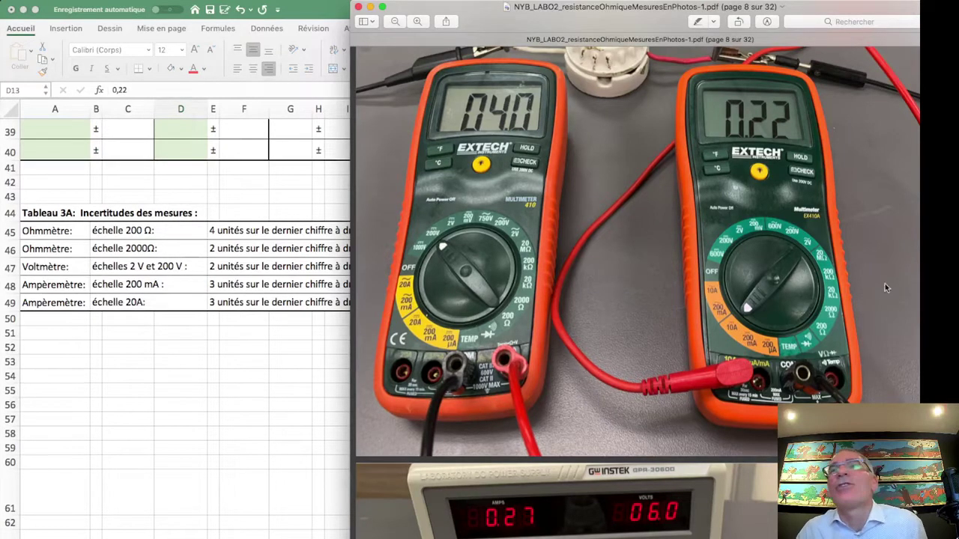
pyautogui.click(230, 398)
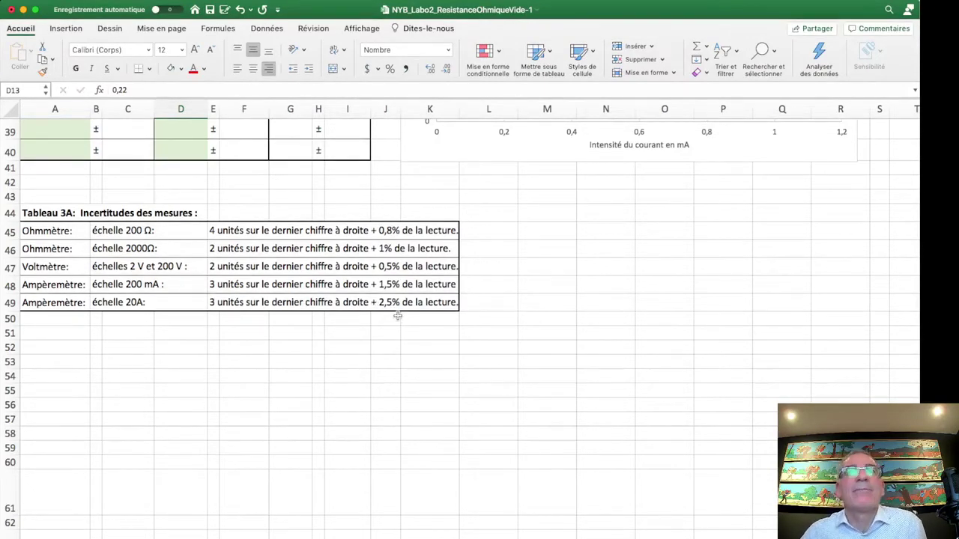
pyautogui.scroll(15, 395, 318)
# Step: Enter the uncertainty of the lamp current at 4,0 V in F13 as =0,03+2,5%*D13
pyautogui.click(234, 348)
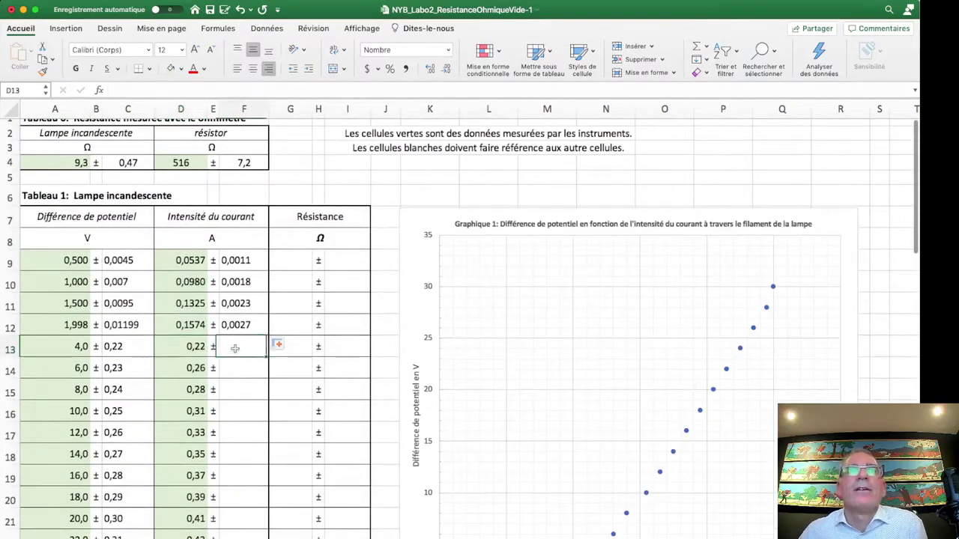
pyautogui.write('0,03')
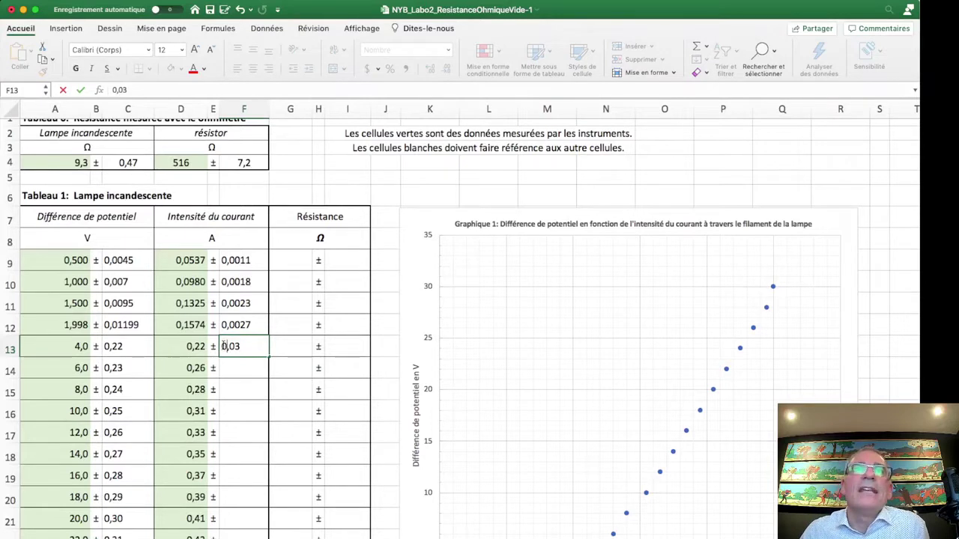
pyautogui.write('=')
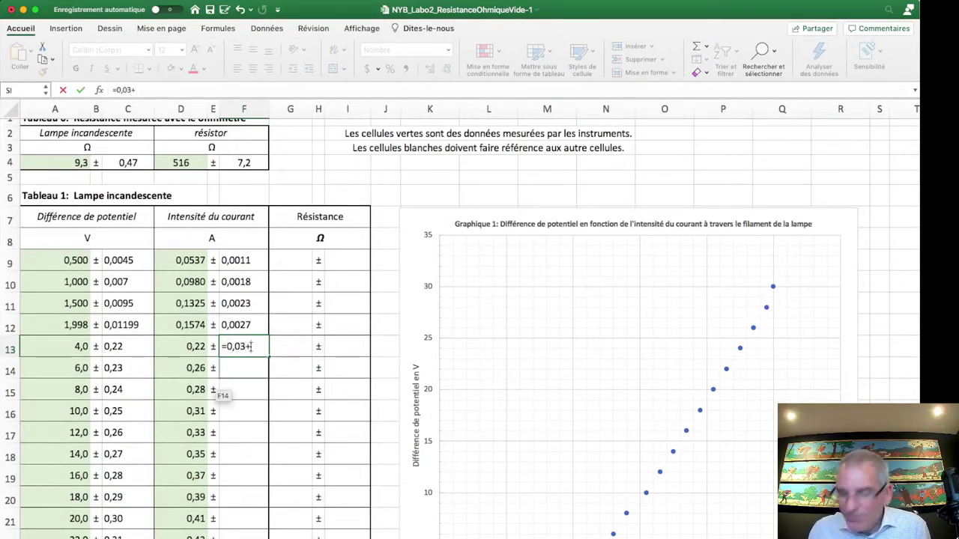
pyautogui.write('+2,')
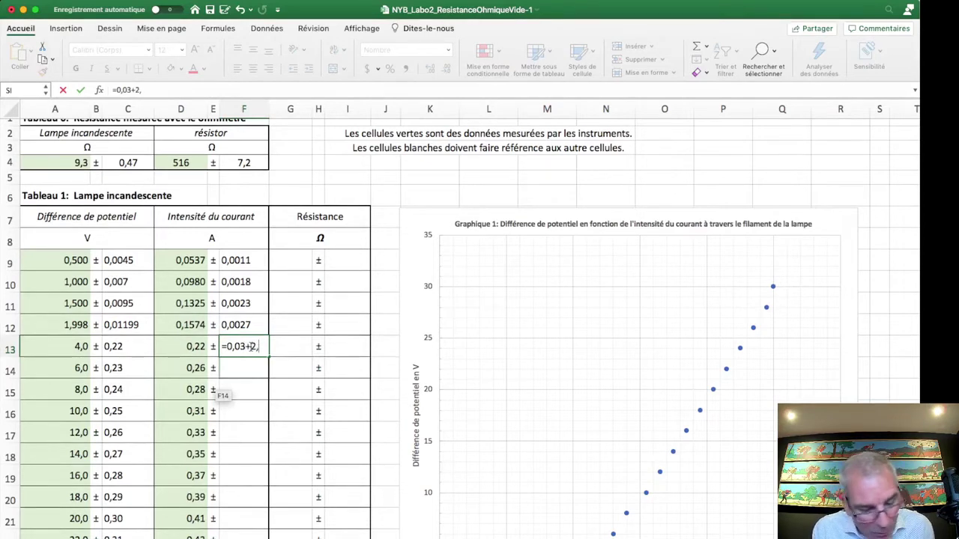
pyautogui.write('5%')
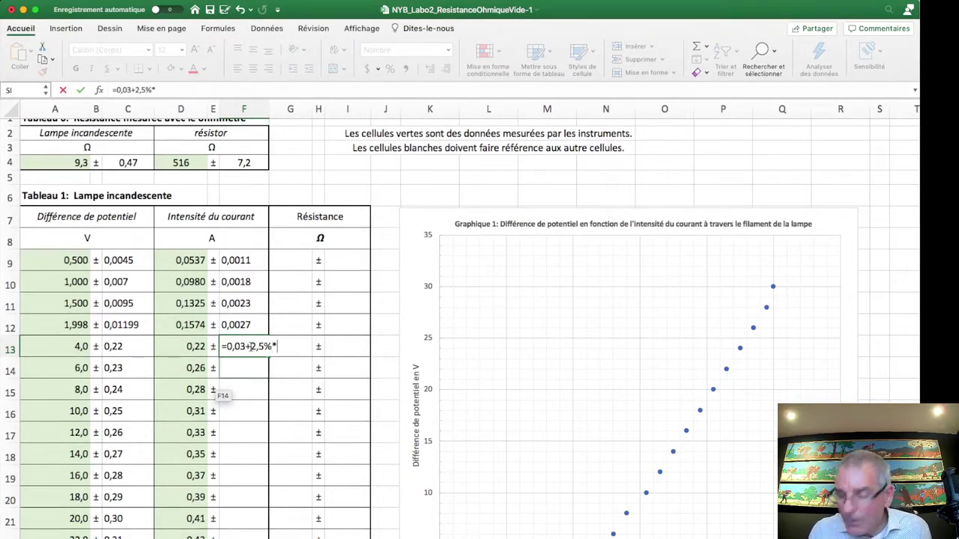
pyautogui.write('*')
pyautogui.click(192, 346)
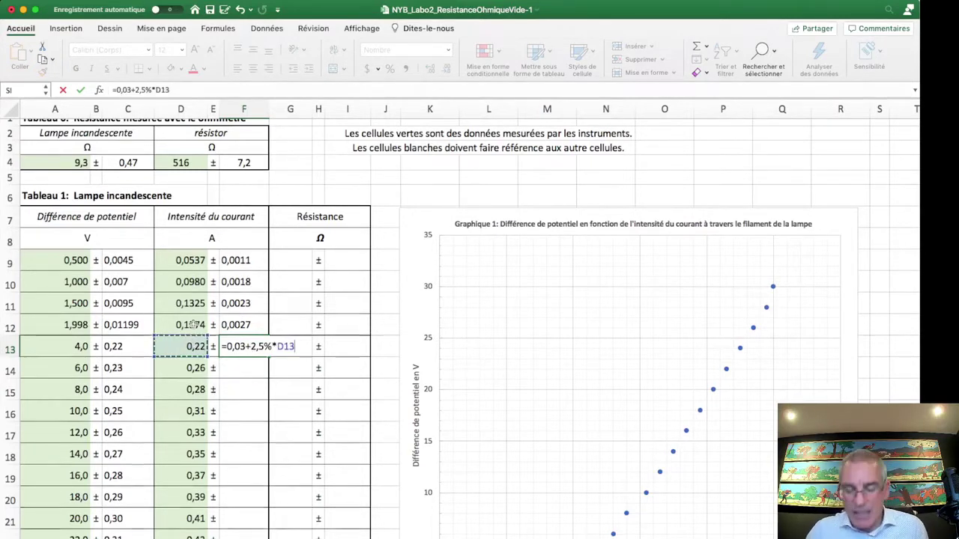
pyautogui.press('Return')
# Step: Copy the uncertainty formula in F13 down through the remaining lamp current rows of Tableau 1
pyautogui.click(244, 346)
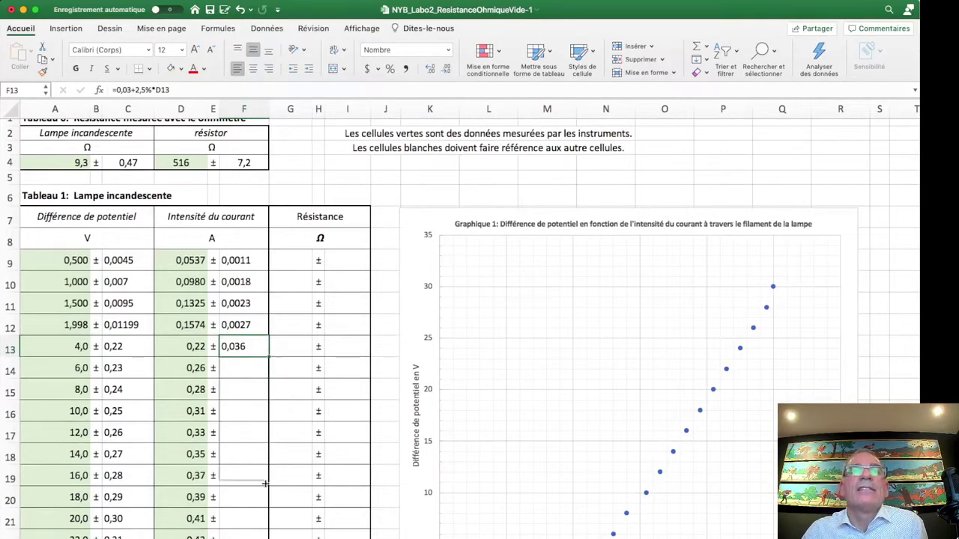
pyautogui.scroll(-2, 243, 532)
pyautogui.doubleClick(268, 305)
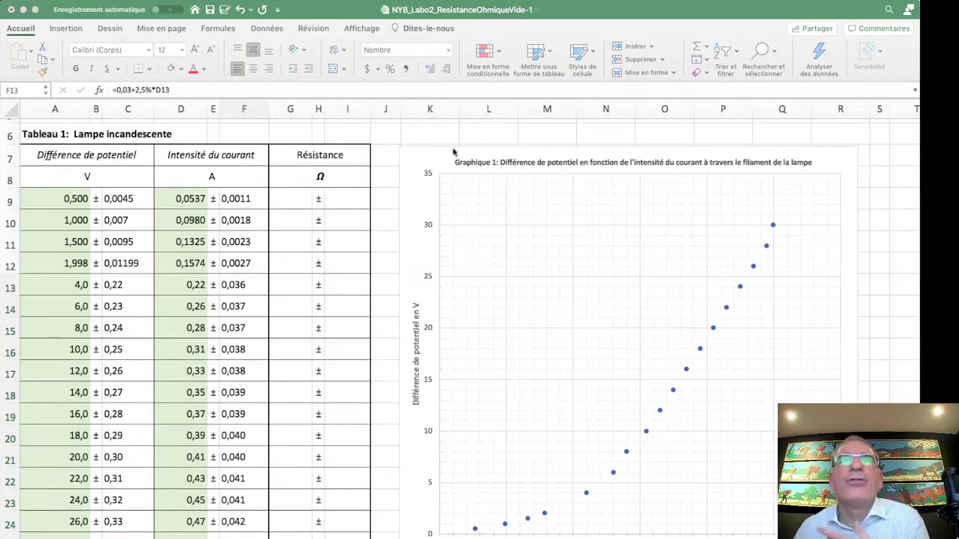
pyautogui.click(292, 200)
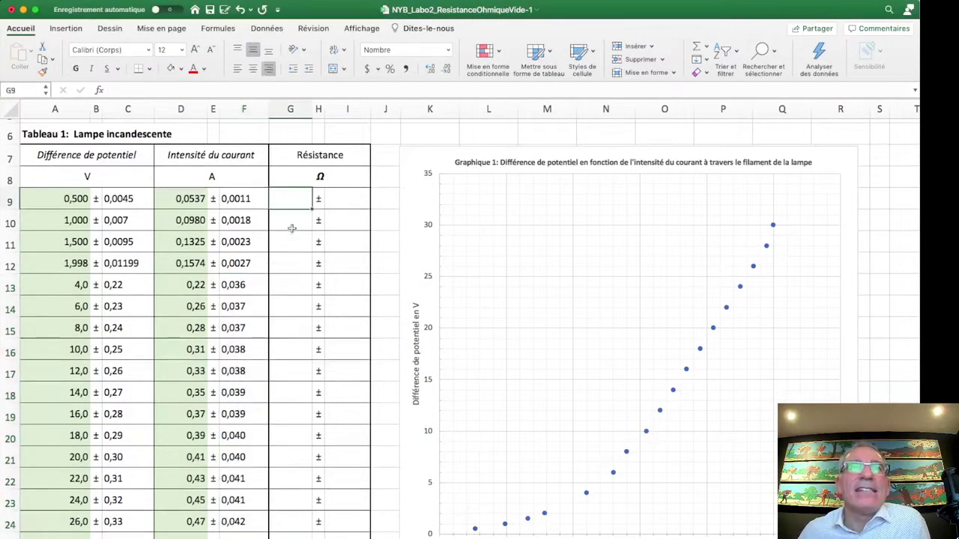
pyautogui.moveTo(292, 241); pyautogui.dragTo(298, 268)
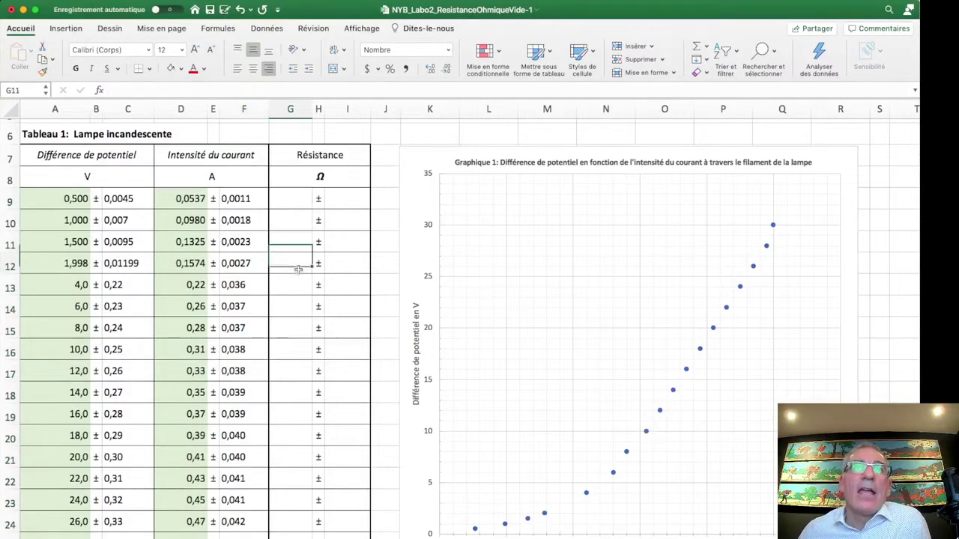
pyautogui.click(295, 199)
pyautogui.scroll(3, 558, 206)
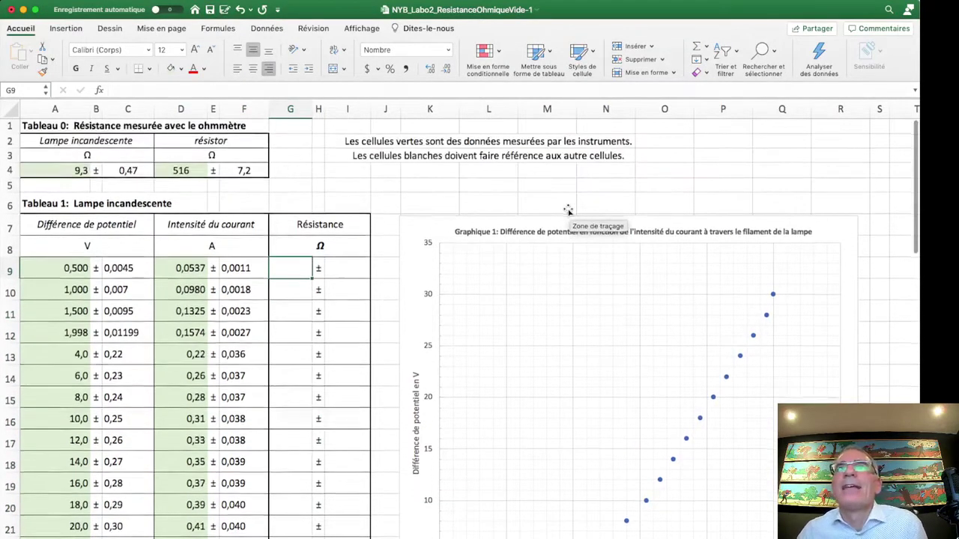
# Step: Move Graphique 1 horizontally away from Tableau 1, to about 26,72 cm left and 3,67 cm top, freeing columns K to O
pyautogui.scroll(-3, 562, 204)
pyautogui.scroll(1, 566, 203)
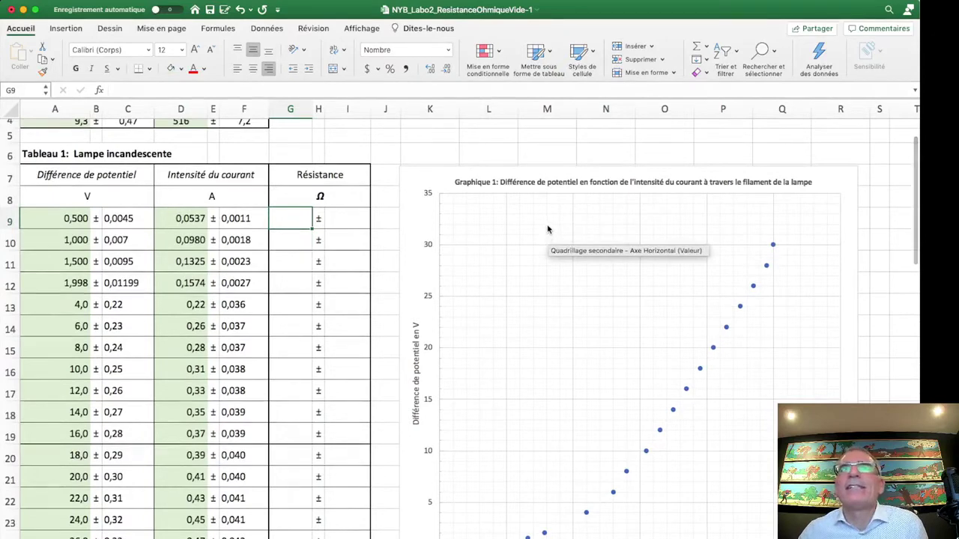
pyautogui.hscroll(3, 554, 247)
pyautogui.hscroll(5, 554, 250)
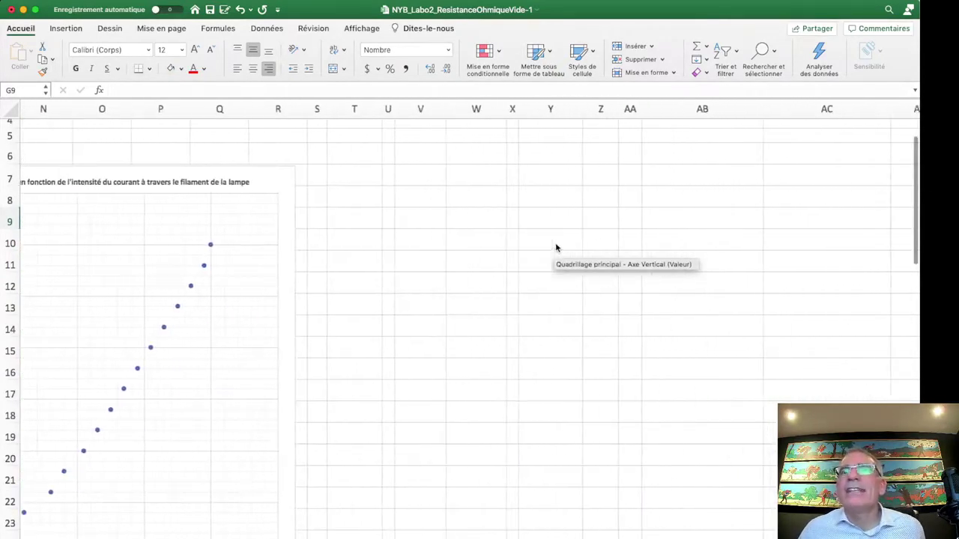
pyautogui.hscroll(-4, 555, 251)
pyautogui.click(346, 166)
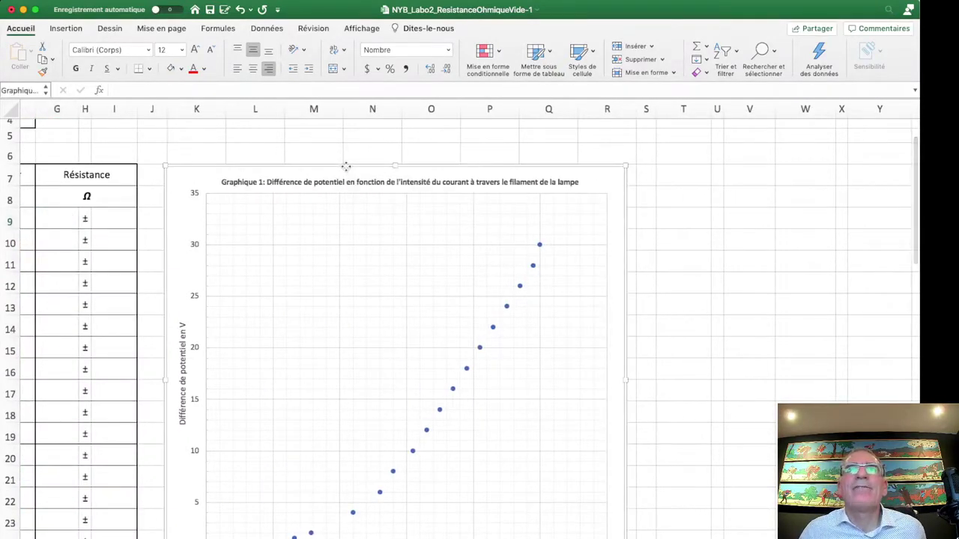
pyautogui.moveTo(338, 166); pyautogui.dragTo(637, 160)
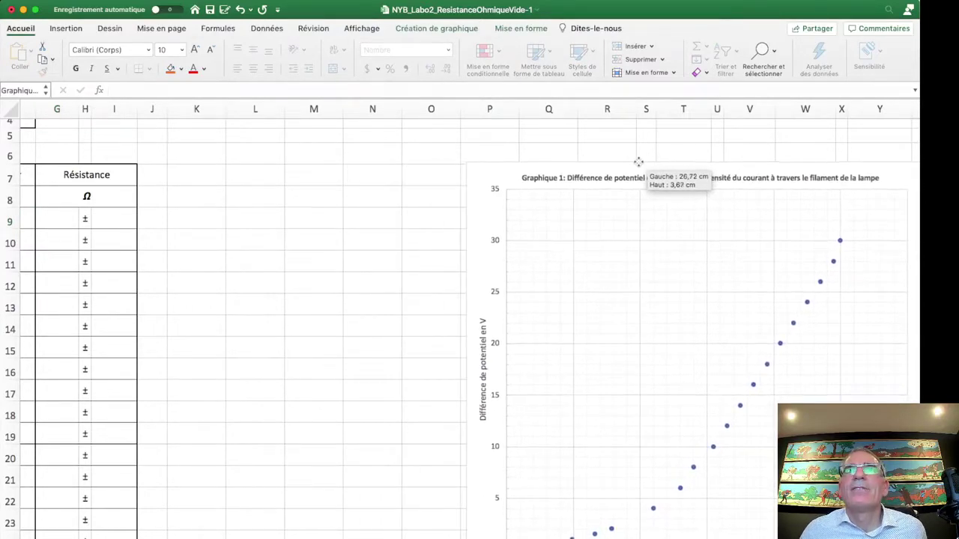
pyautogui.hscroll(4, 577, 255)
pyautogui.hscroll(6, 574, 248)
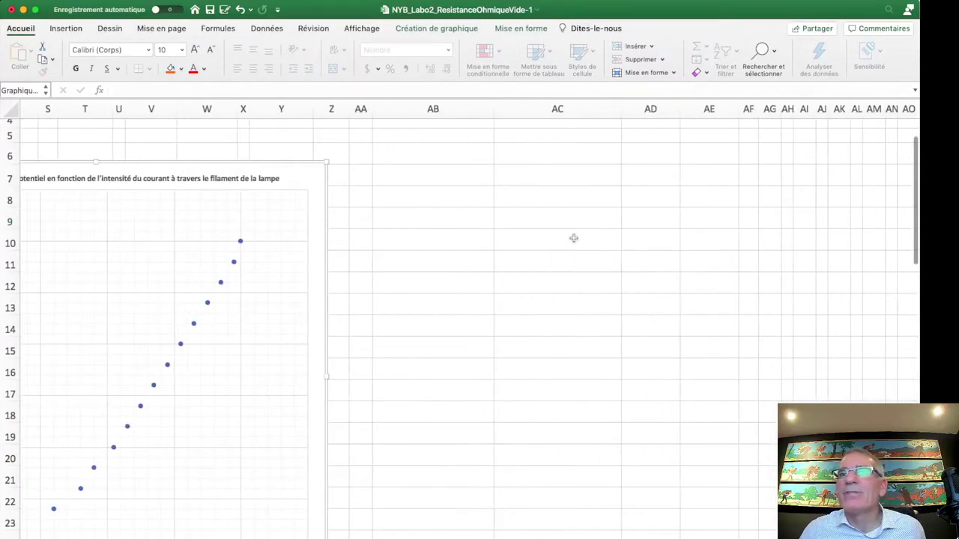
pyautogui.hscroll(-5, 569, 242)
pyautogui.hscroll(-7, 561, 244)
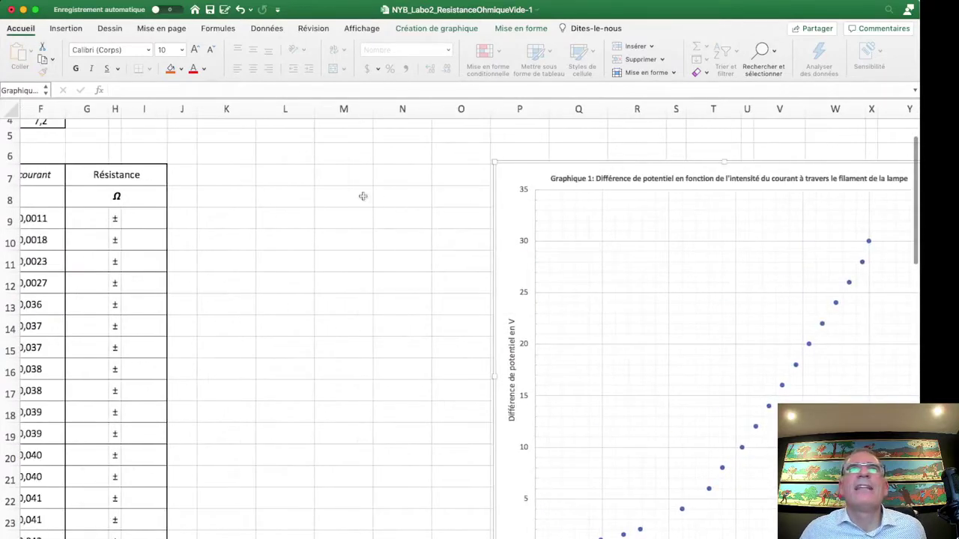
# Step: Enter the column headings Rmin in K7 and Rmax in L7 beside the Résistance column
pyautogui.click(241, 183)
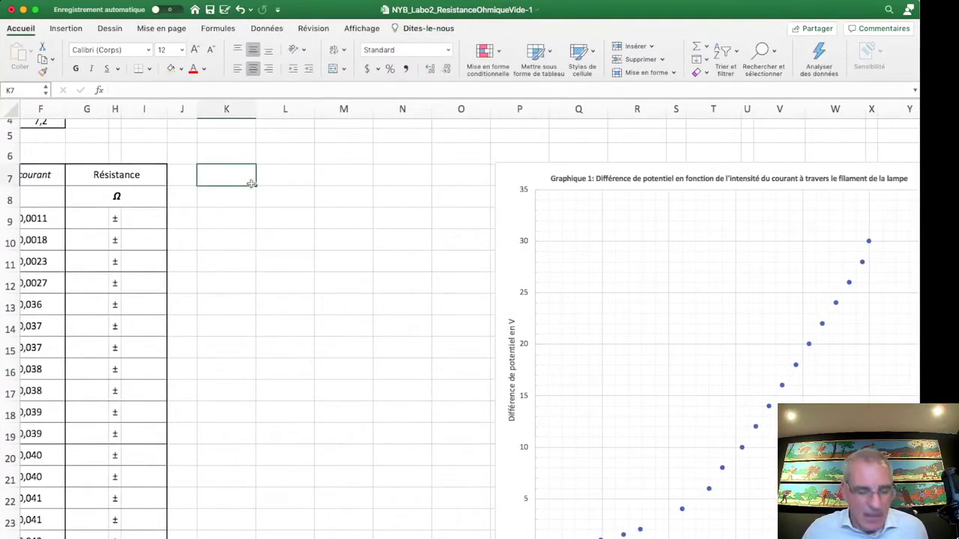
pyautogui.write('Rmin')
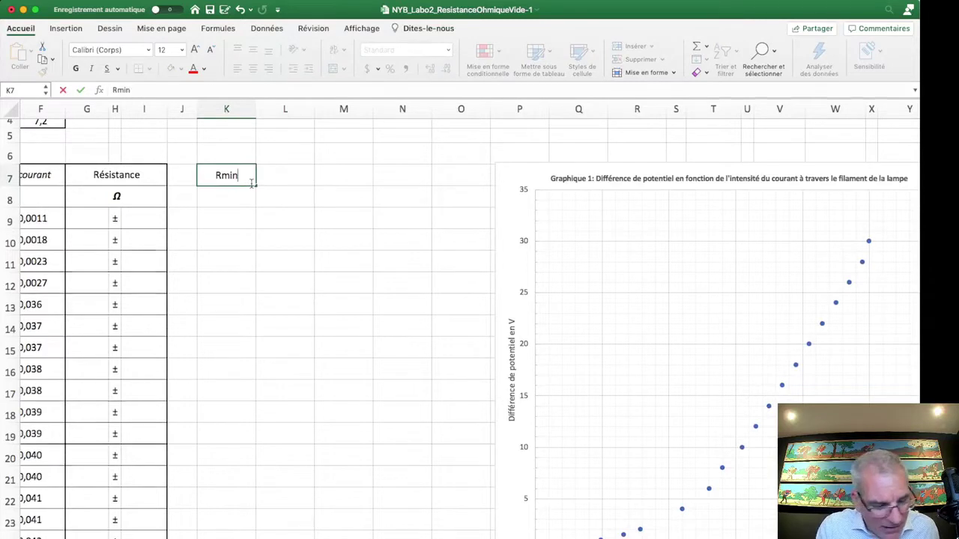
pyautogui.press('Tab')
pyautogui.write('Rm')
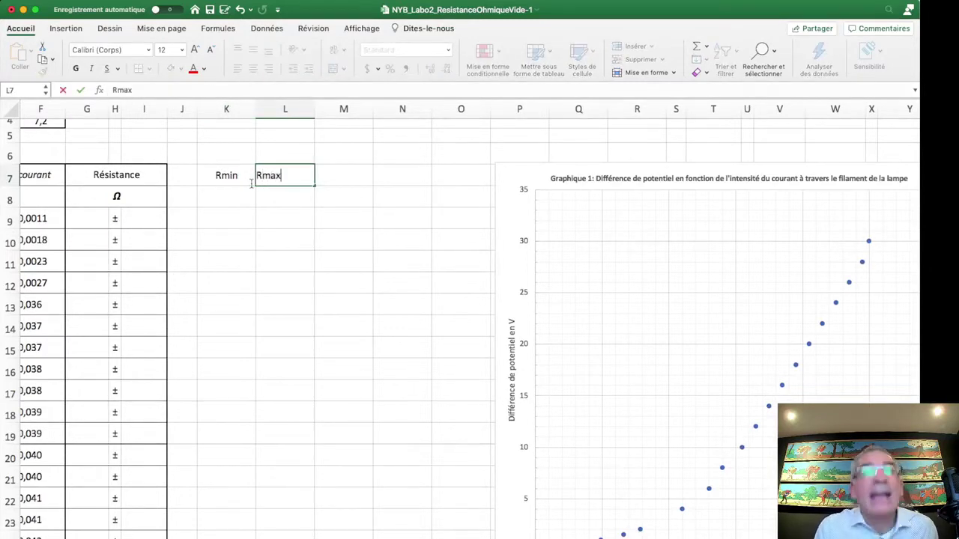
pyautogui.press('Return')
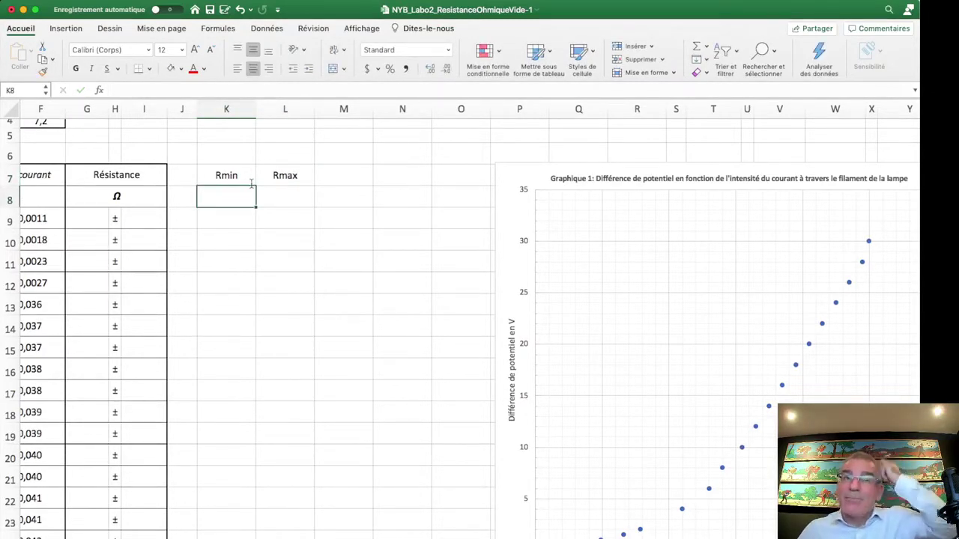
# Step: Copy the Ω unit from the Résistance heading into K8 and unmerge the pasted cells K8:M8
pyautogui.click(114, 197)
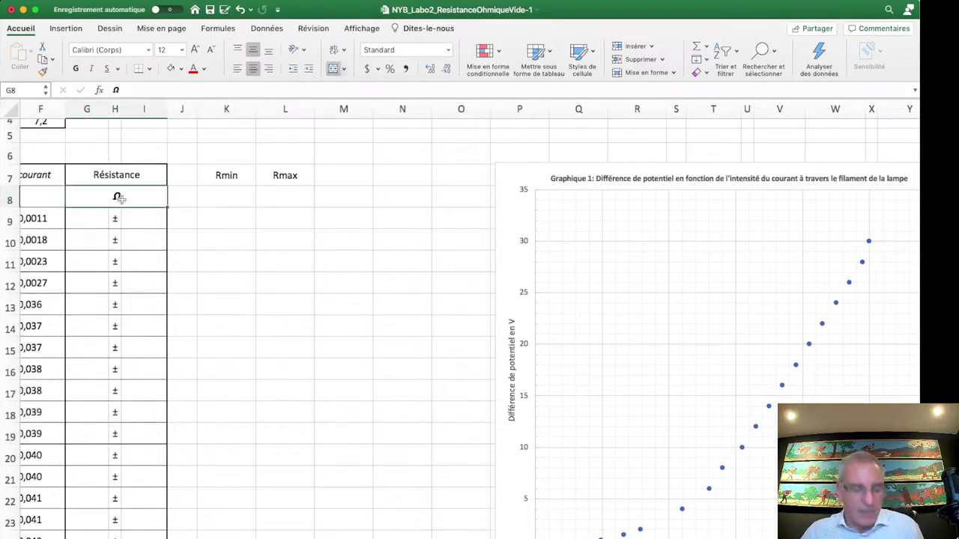
pyautogui.press('super+c')
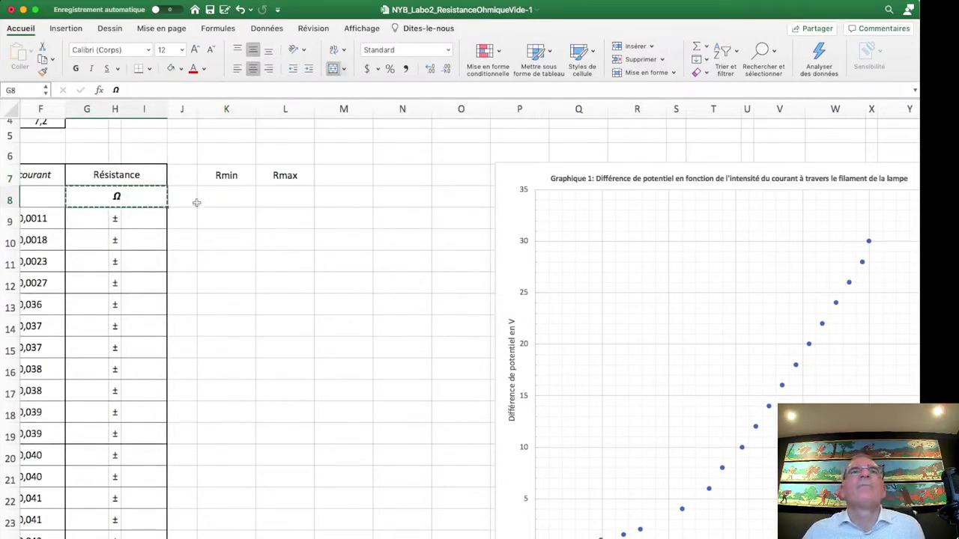
pyautogui.click(224, 199)
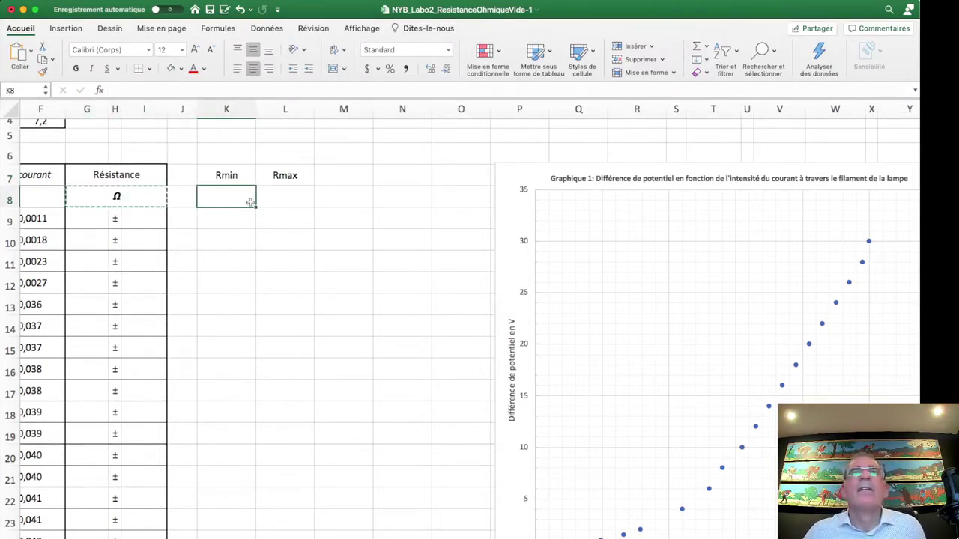
pyautogui.press('super+v')
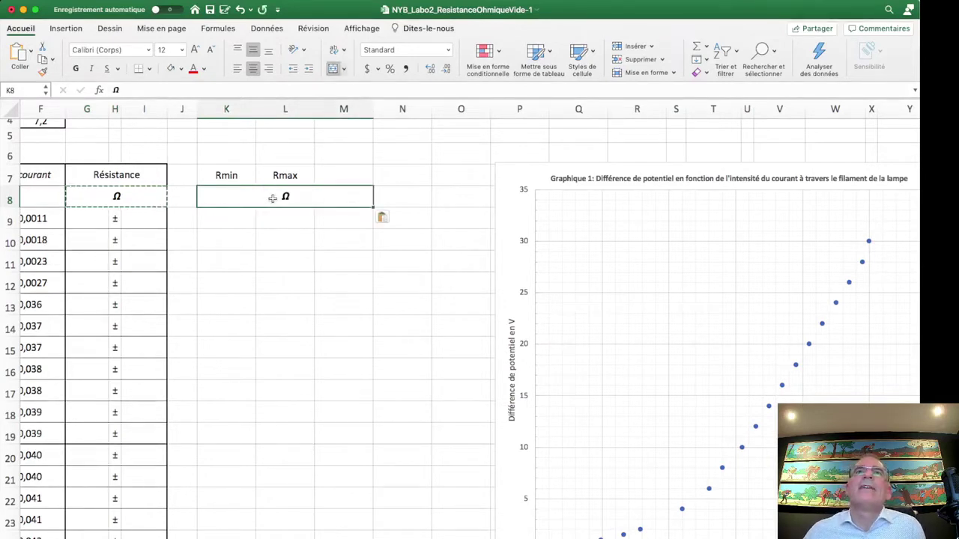
pyautogui.click(334, 68)
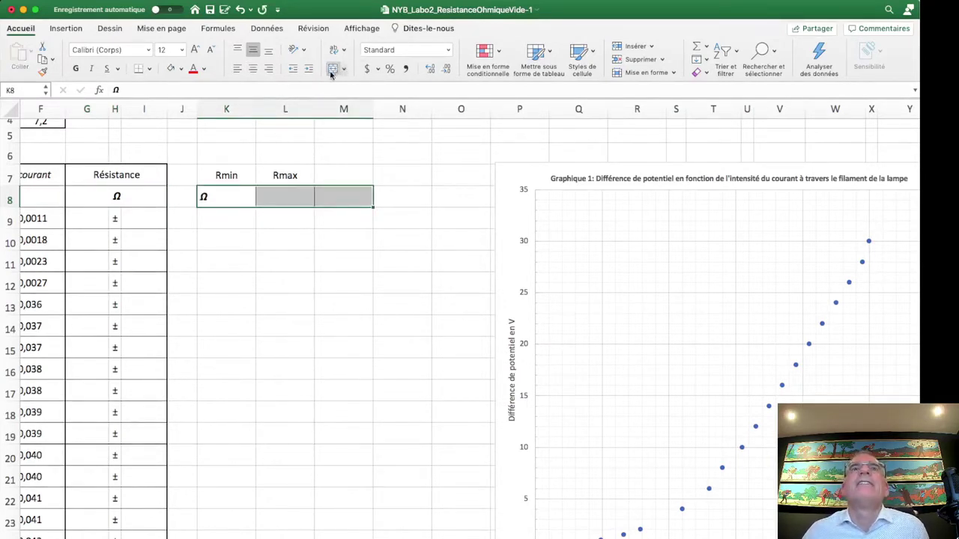
pyautogui.click(279, 214)
# Step: Copy the Ω unit from K8 into L8 under Rmax and centre both unit cells
pyautogui.click(223, 197)
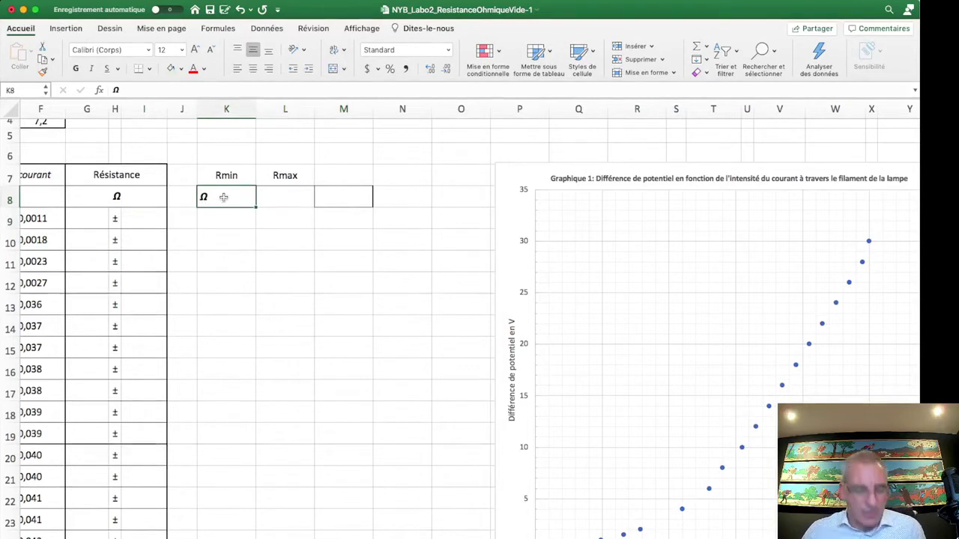
pyautogui.press('super+c')
pyautogui.click(271, 204)
pyautogui.press('super+v')
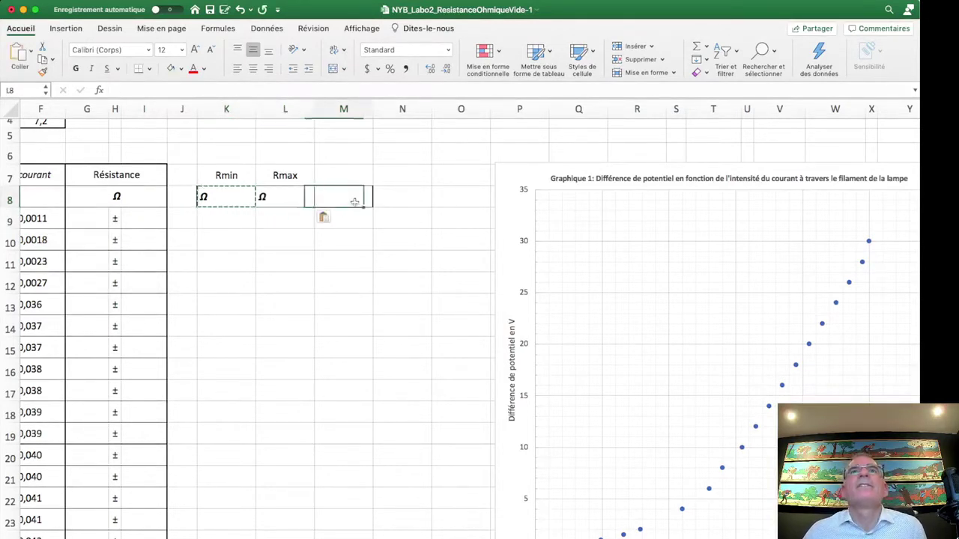
pyautogui.moveTo(231, 194); pyautogui.dragTo(279, 194)
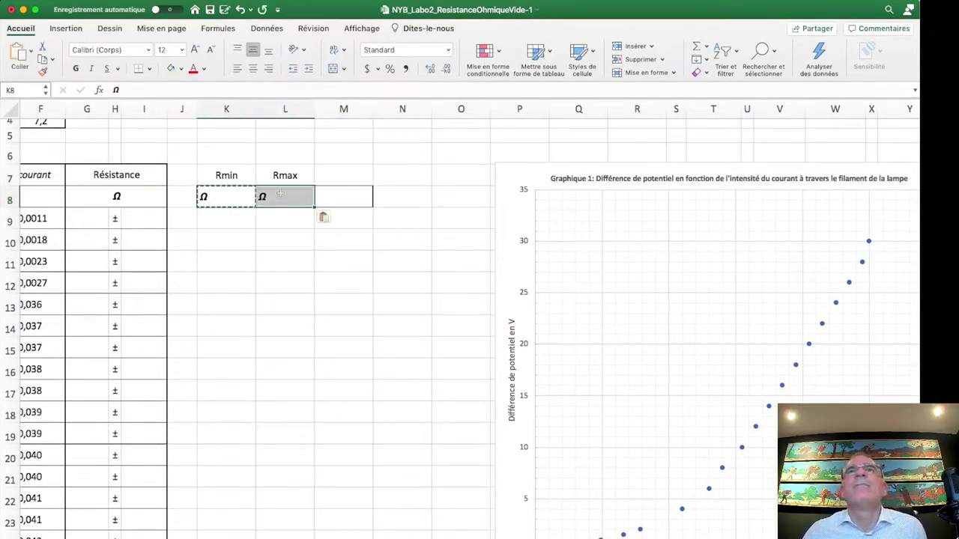
pyautogui.click(253, 68)
pyautogui.click(310, 262)
pyautogui.click(338, 193)
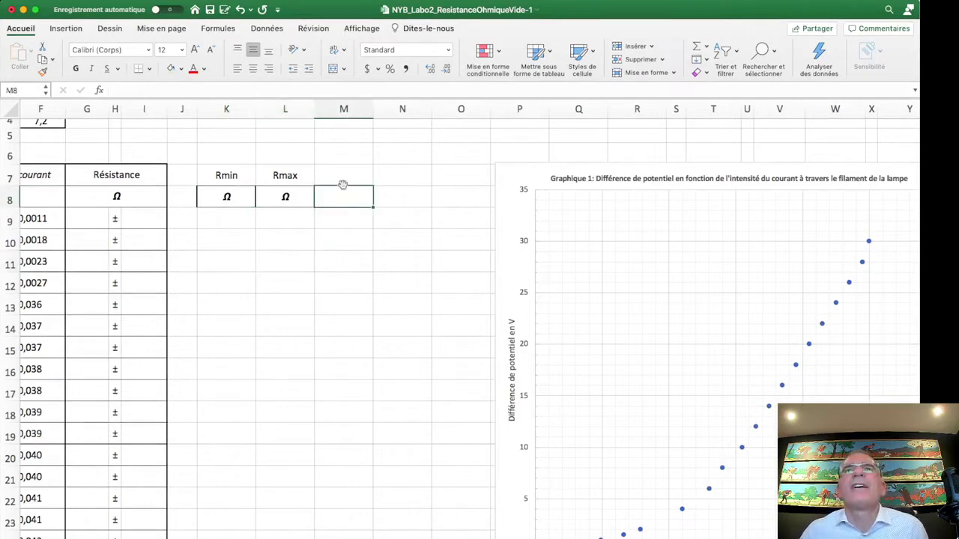
# Step: Calculate the minimum resistance of the first lamp reading in K9 with the formula =(A9-C9)/(D9+F9)
pyautogui.click(227, 221)
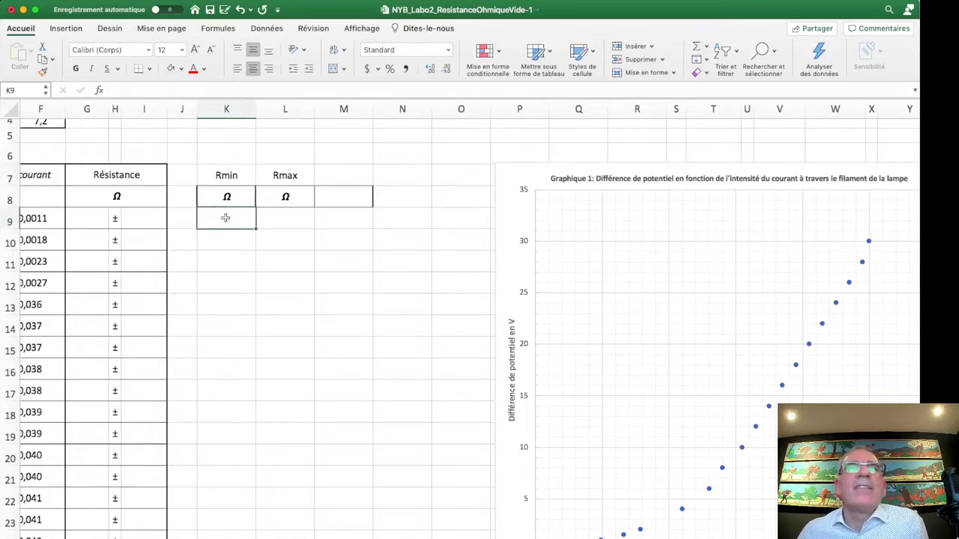
pyautogui.hscroll(-5, 274, 222)
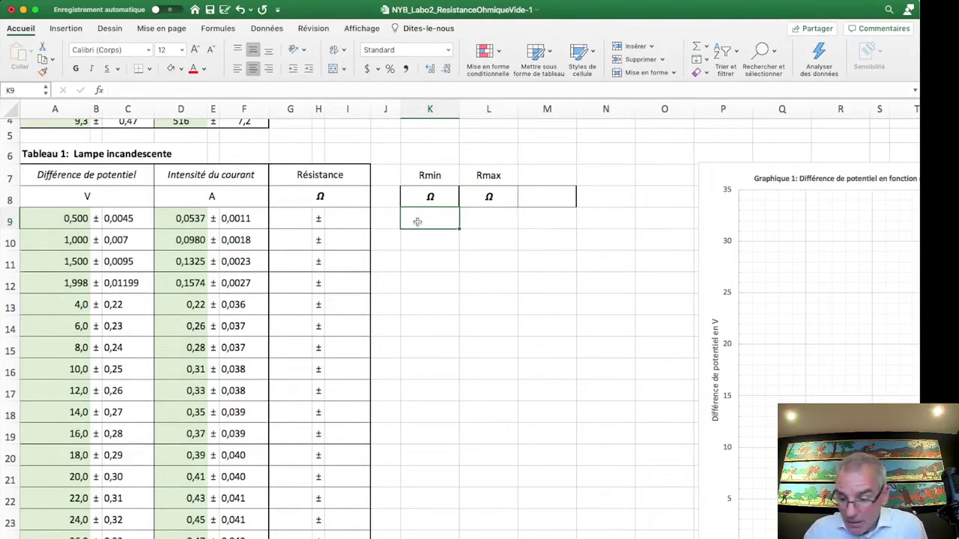
pyautogui.write('=/')
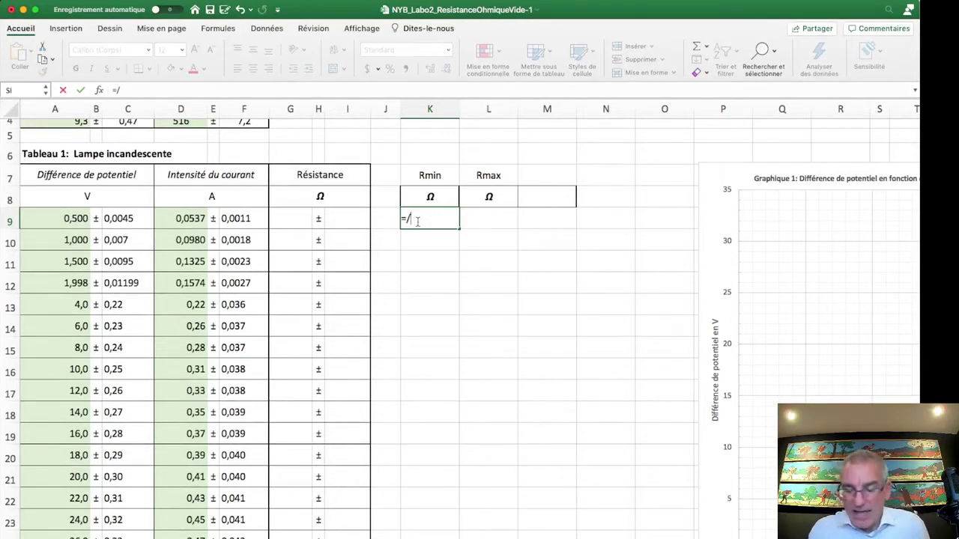
pyautogui.press('BackSpace')
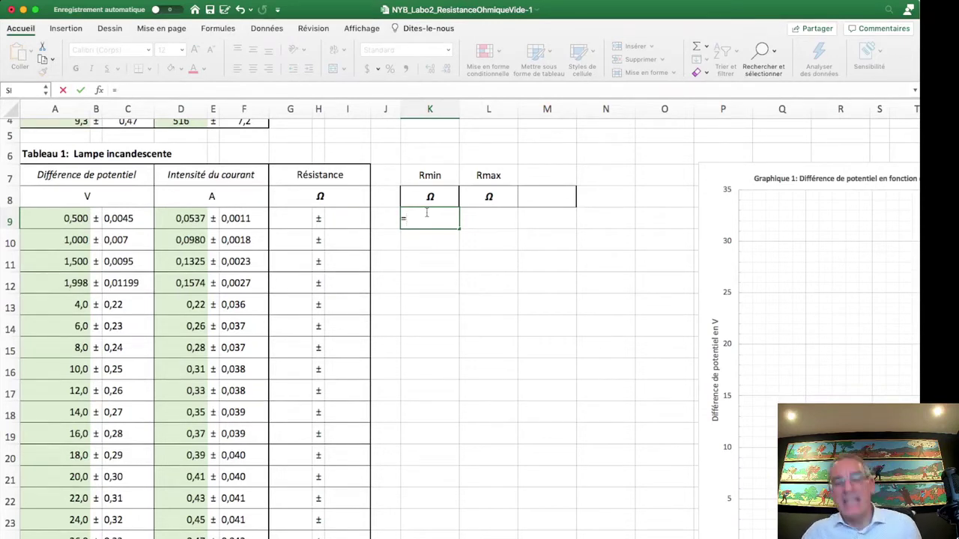
pyautogui.write('(')
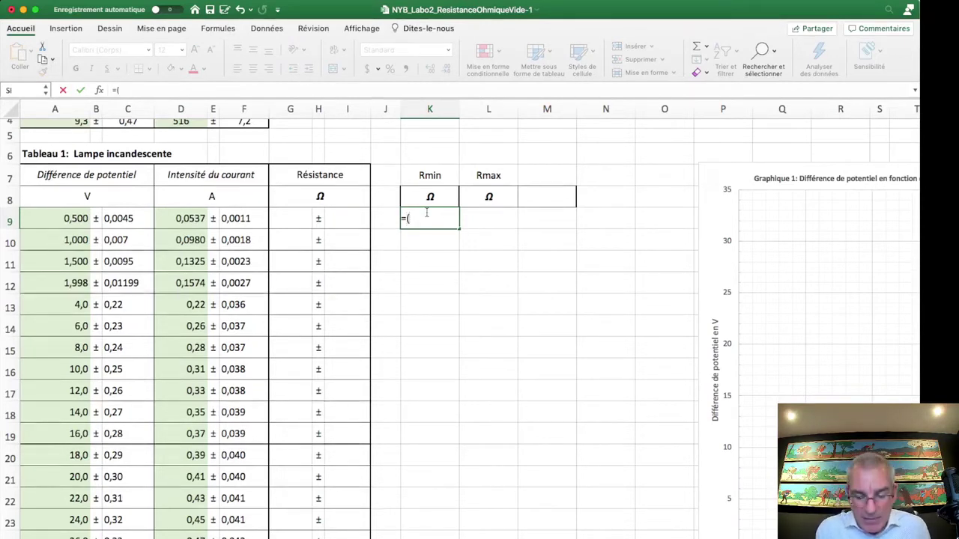
pyautogui.write(')/(')
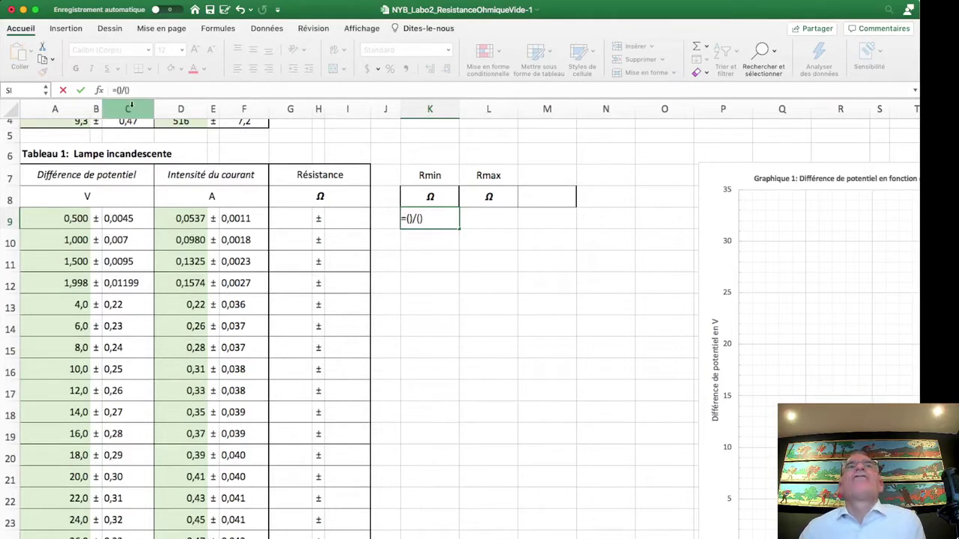
pyautogui.click(65, 218)
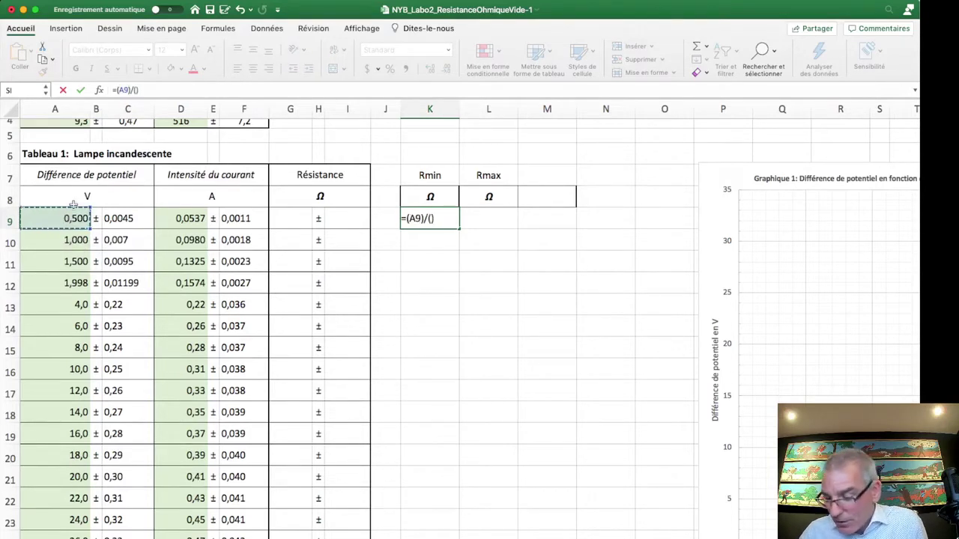
pyautogui.write('-')
pyautogui.click(119, 219)
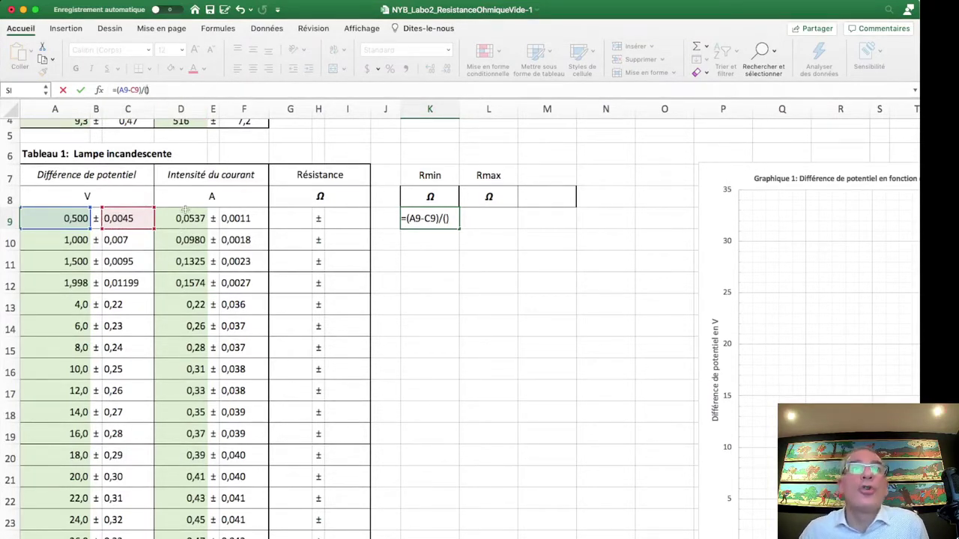
pyautogui.click(185, 218)
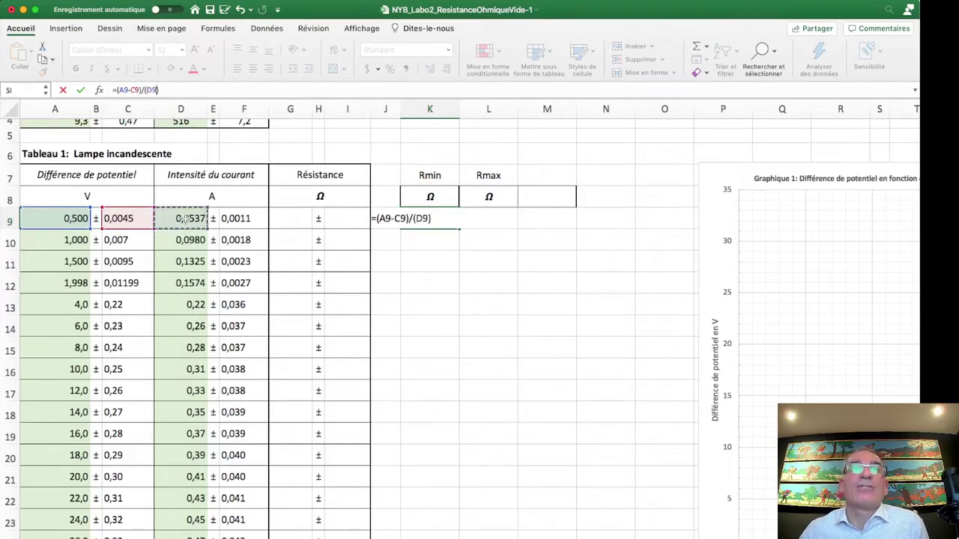
pyautogui.write('-')
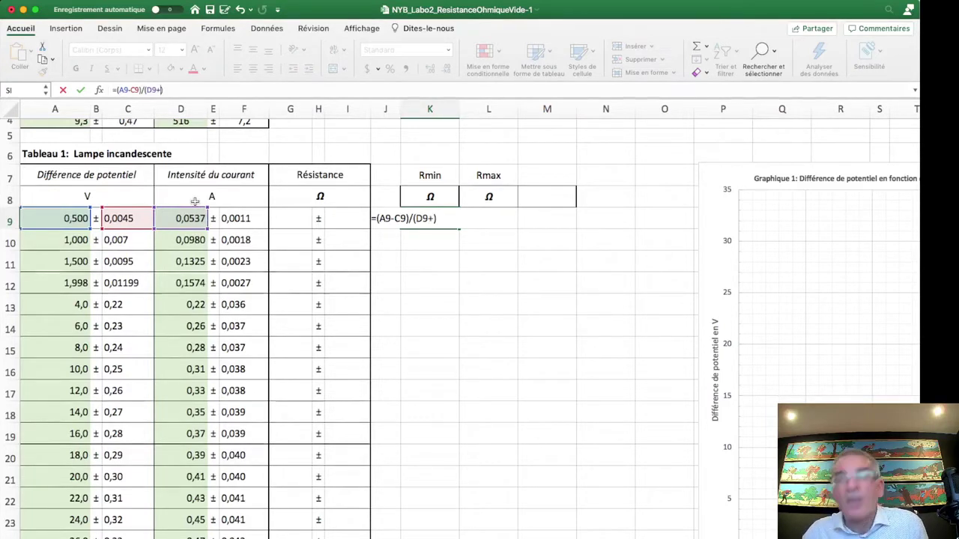
pyautogui.write('+')
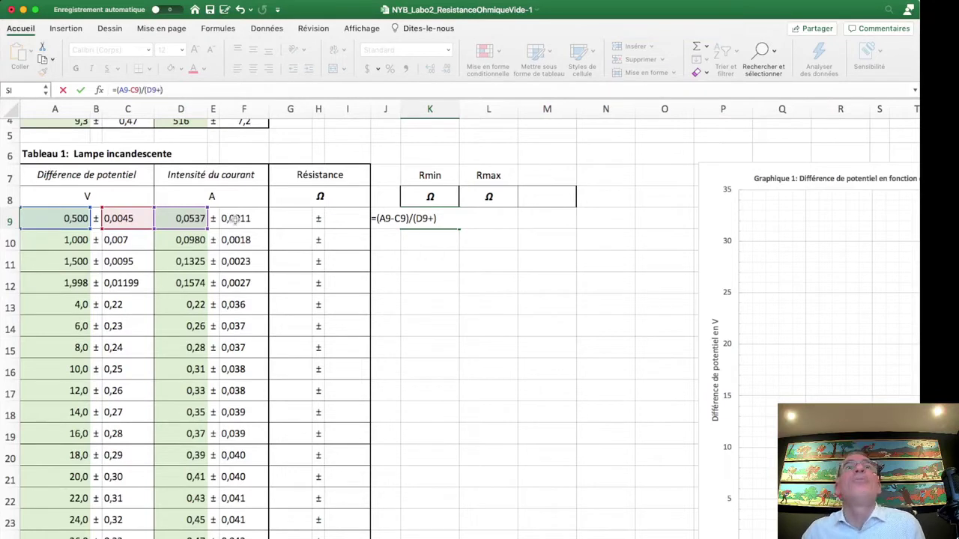
pyautogui.click(234, 218)
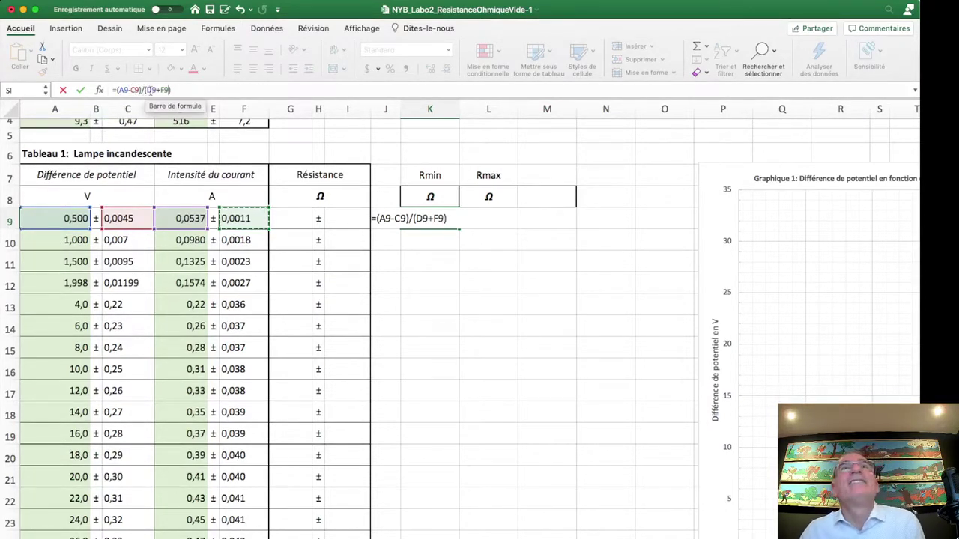
pyautogui.click(187, 88)
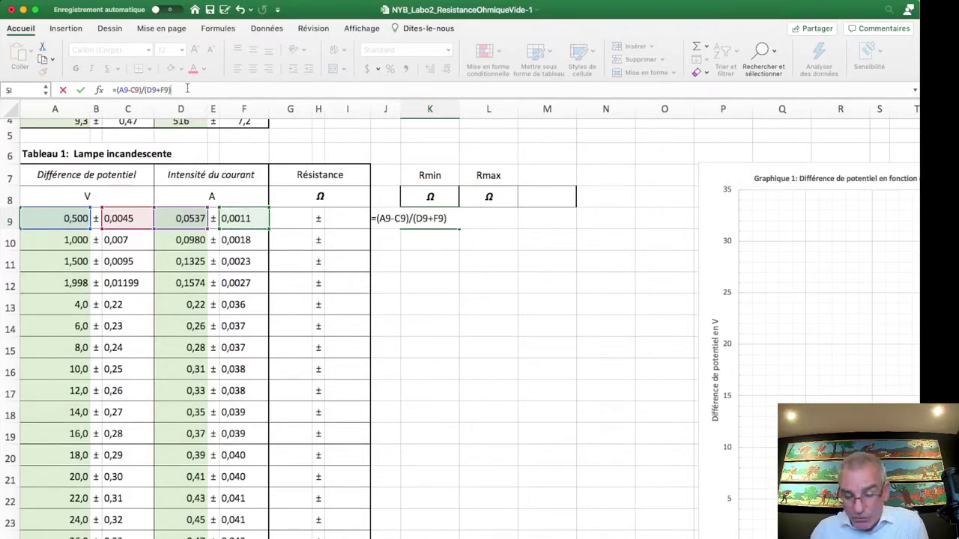
pyautogui.press('Return')
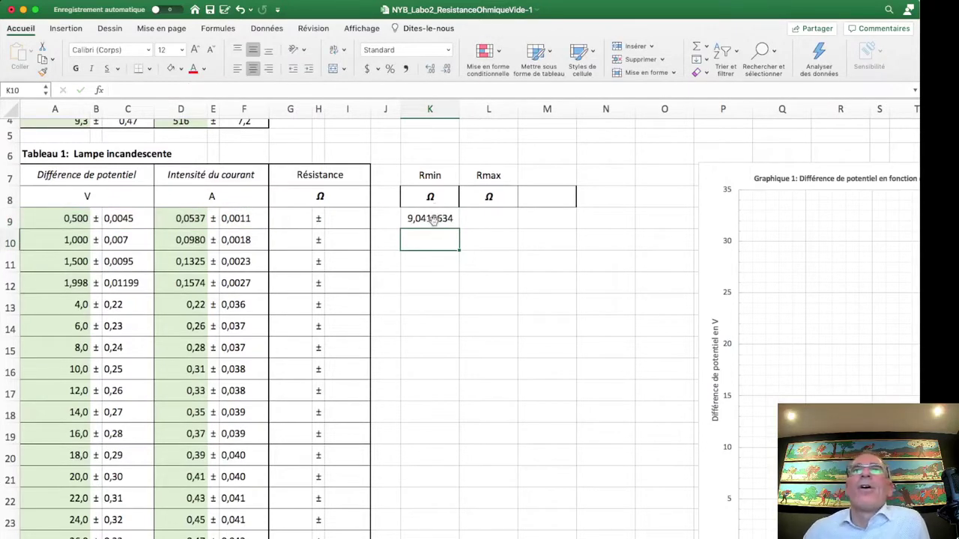
pyautogui.click(433, 219)
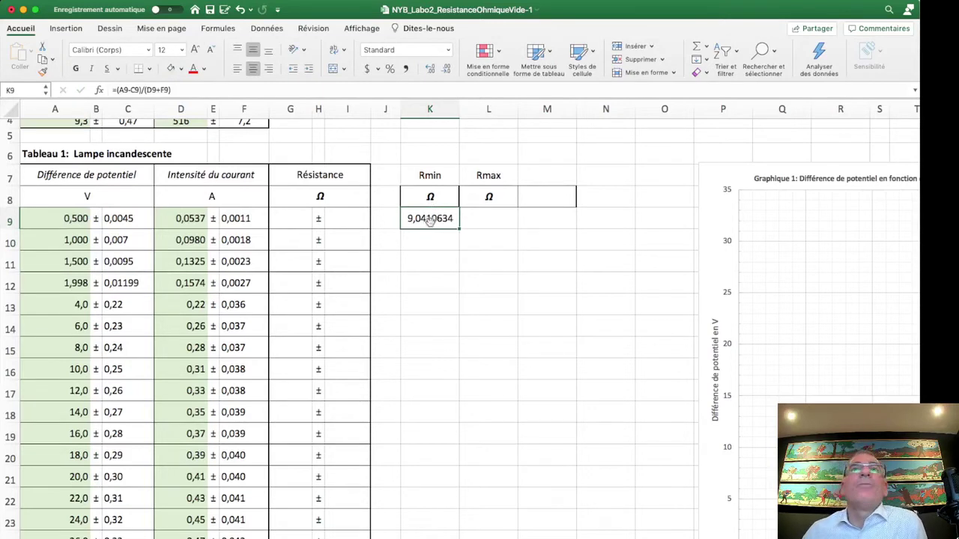
# Step: Calculate the maximum resistance of the first lamp reading in L9 with the formula =(A9+C9)/(D9-F9)
pyautogui.click(484, 215)
pyautogui.write('=')
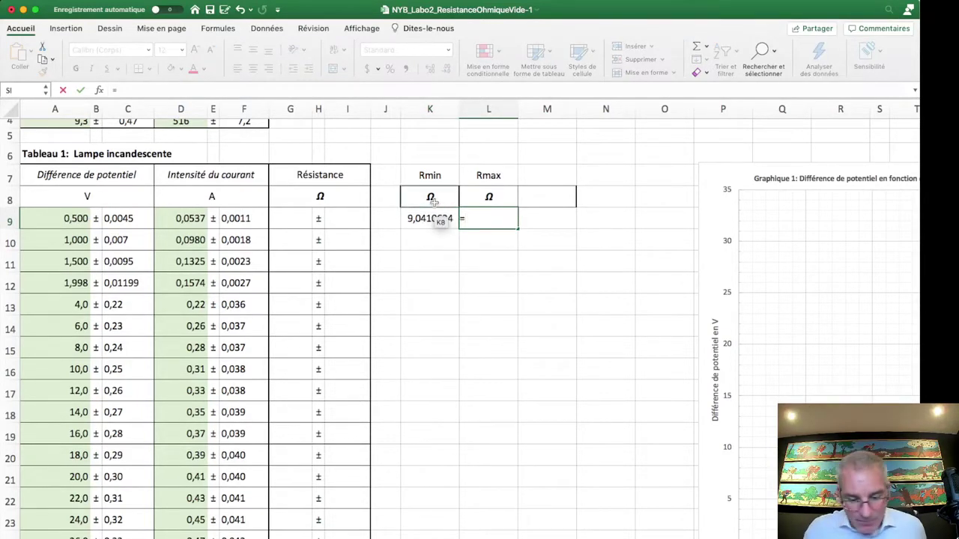
pyautogui.write('(')
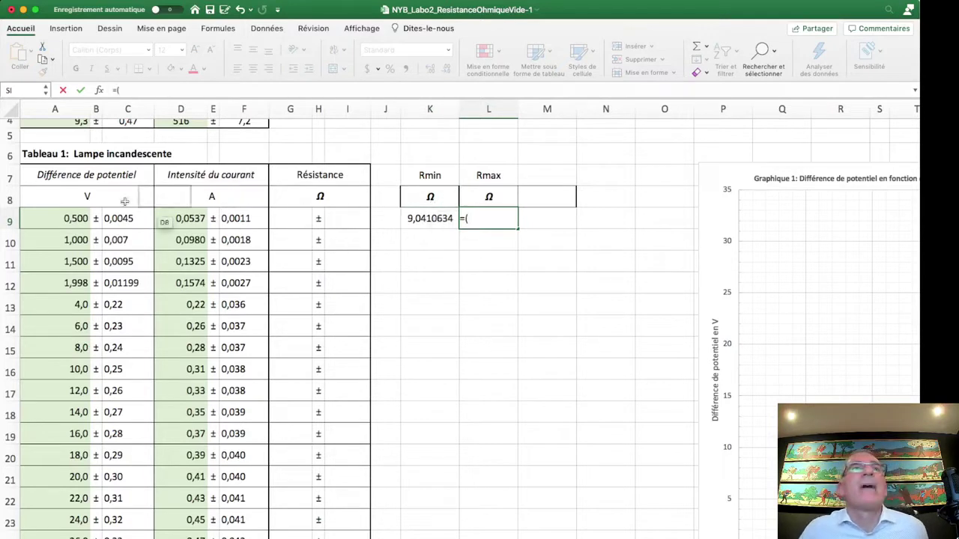
pyautogui.click(48, 216)
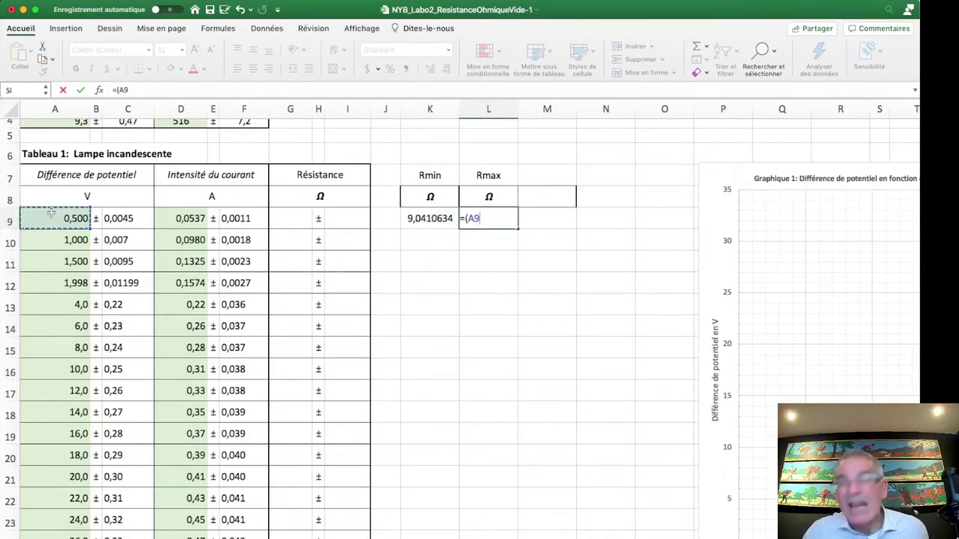
pyautogui.write('+')
pyautogui.click(126, 218)
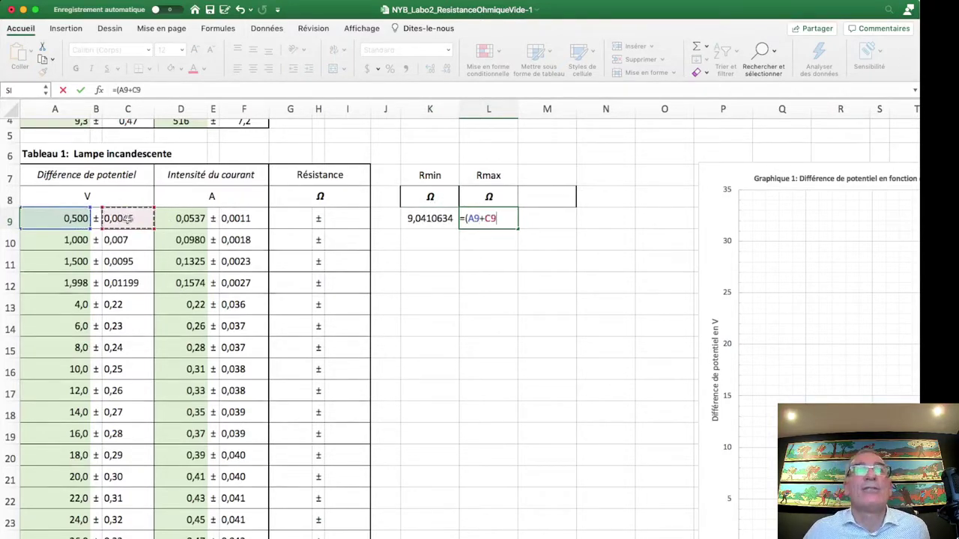
pyautogui.write(')')
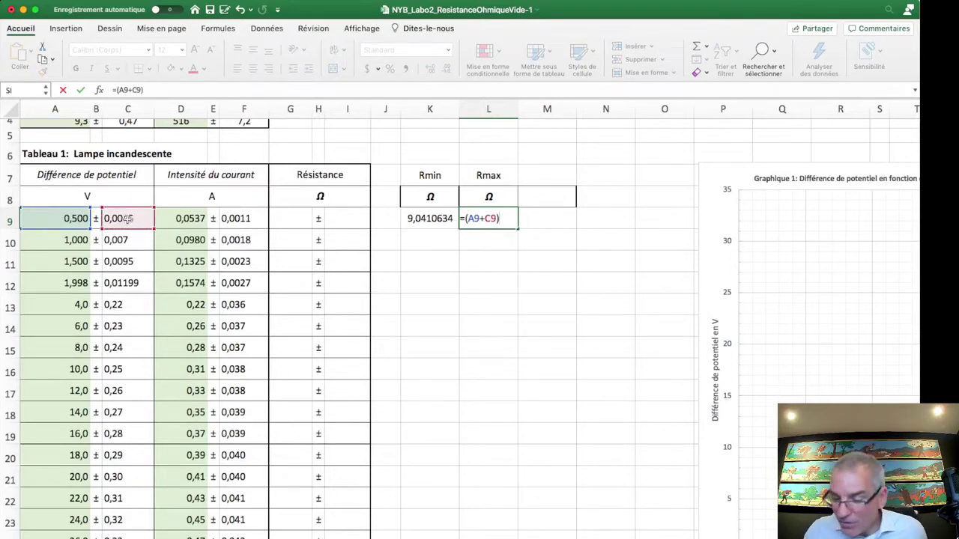
pyautogui.write('/(')
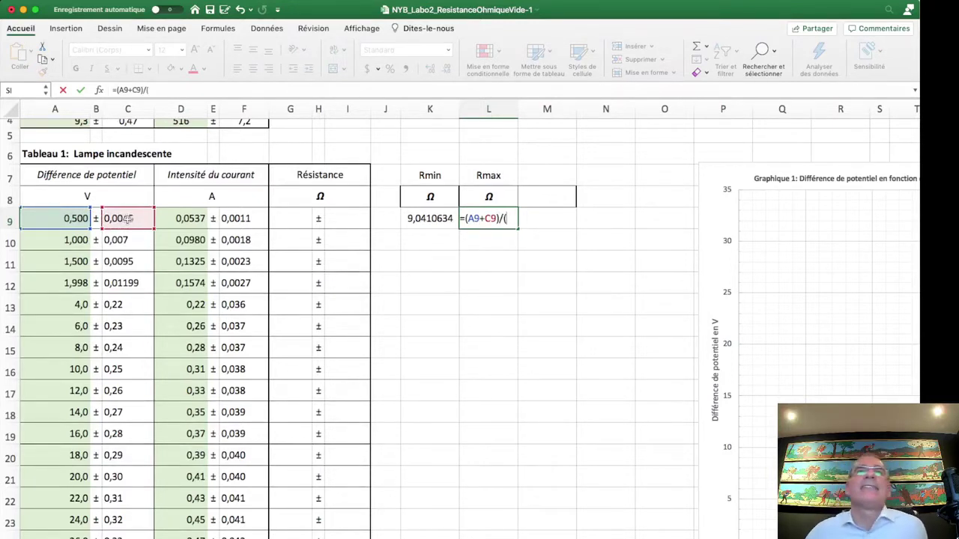
pyautogui.click(189, 218)
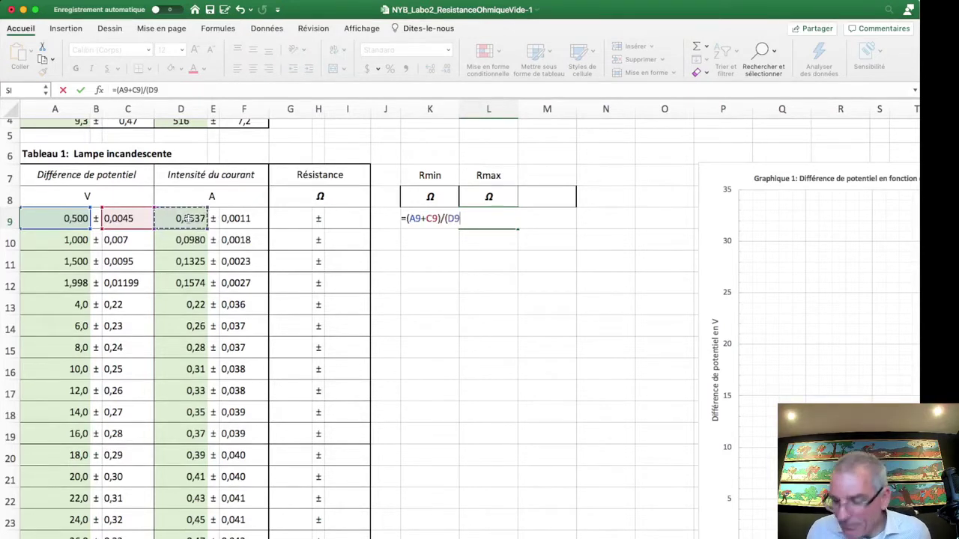
pyautogui.write('-')
pyautogui.click(240, 219)
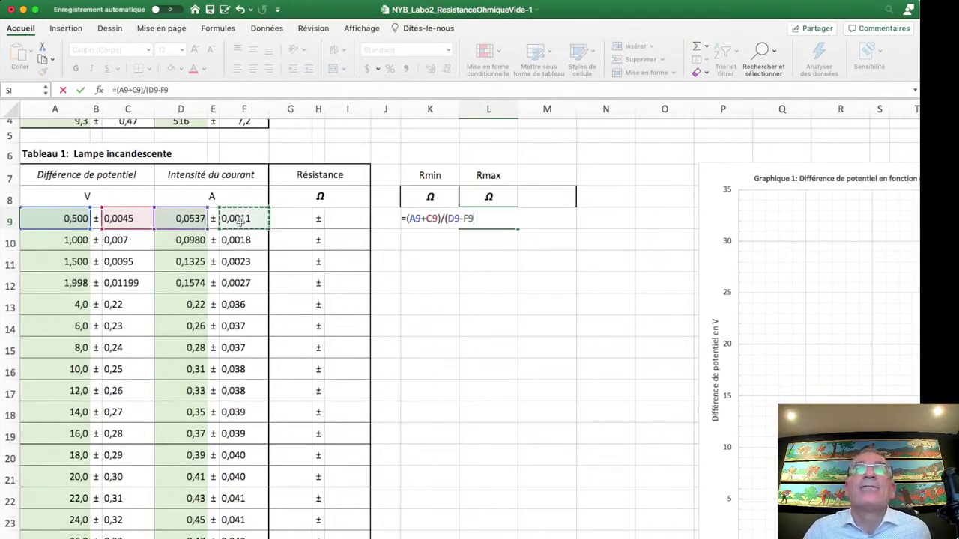
pyautogui.write(')')
pyautogui.press('Return')
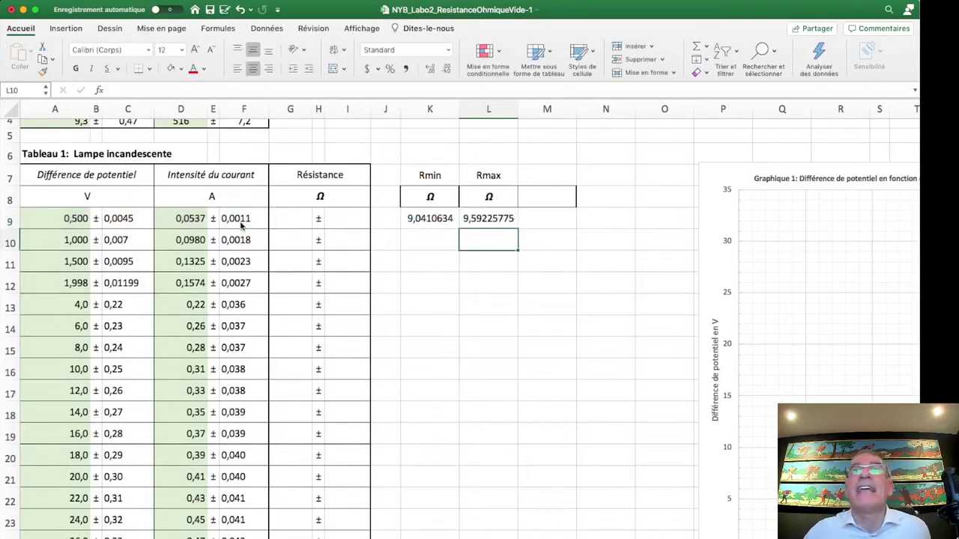
pyautogui.click(474, 217)
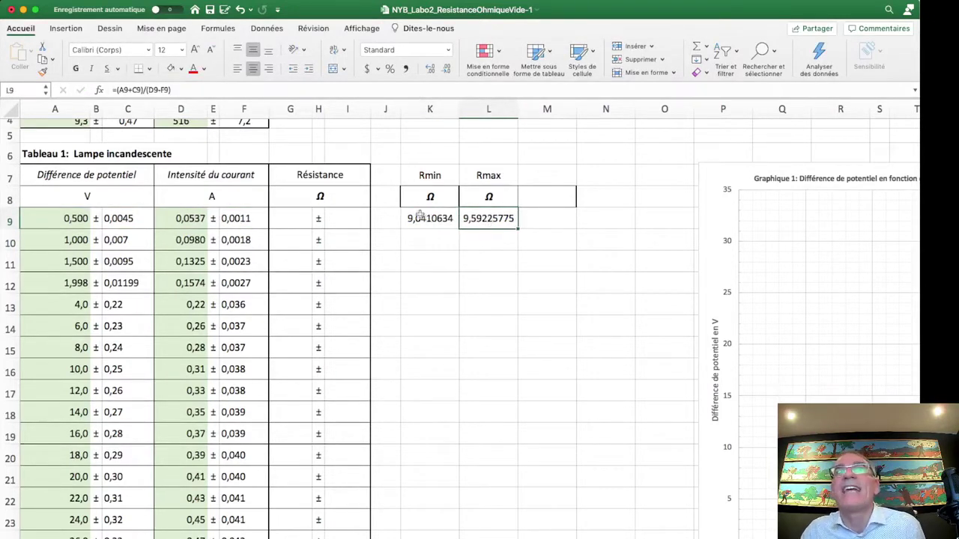
# Step: Calculate the first reading's resistance in G9 as the mean of Rmin and Rmax with =(K9+L9)/2
pyautogui.click(307, 218)
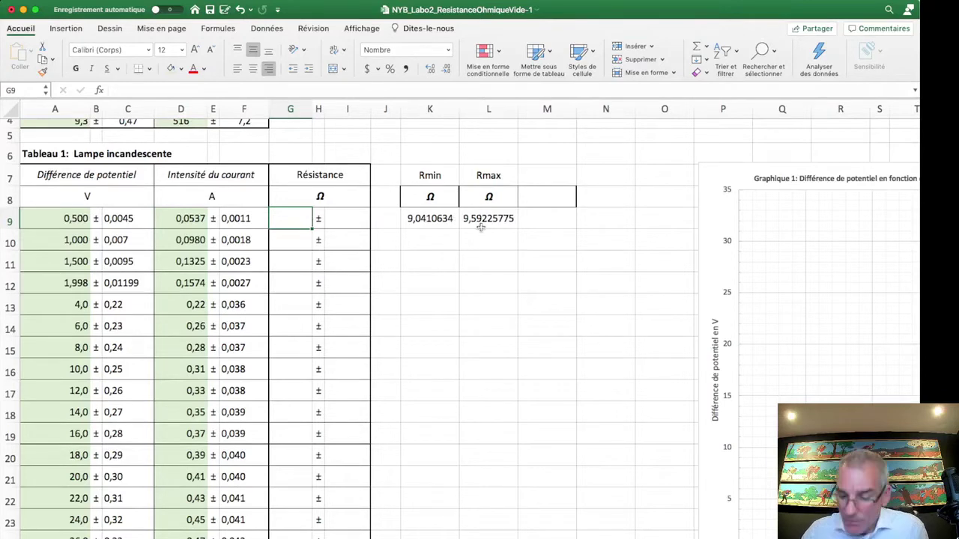
pyautogui.write('=')
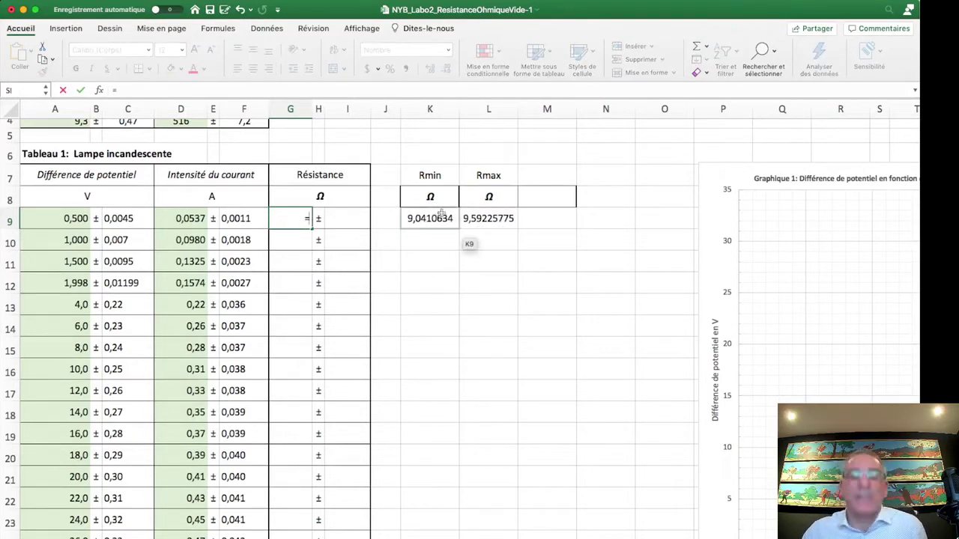
pyautogui.write('(')
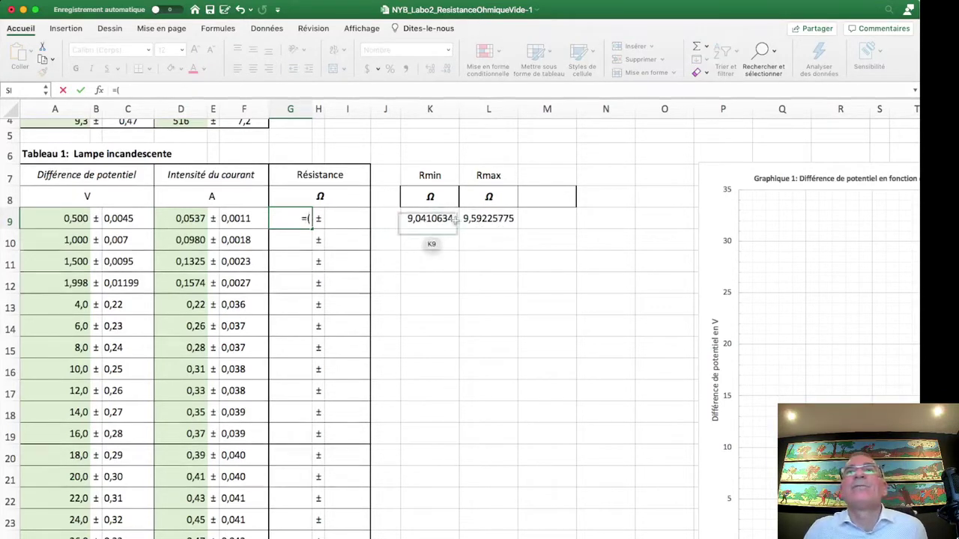
pyautogui.click(430, 218)
pyautogui.write('+')
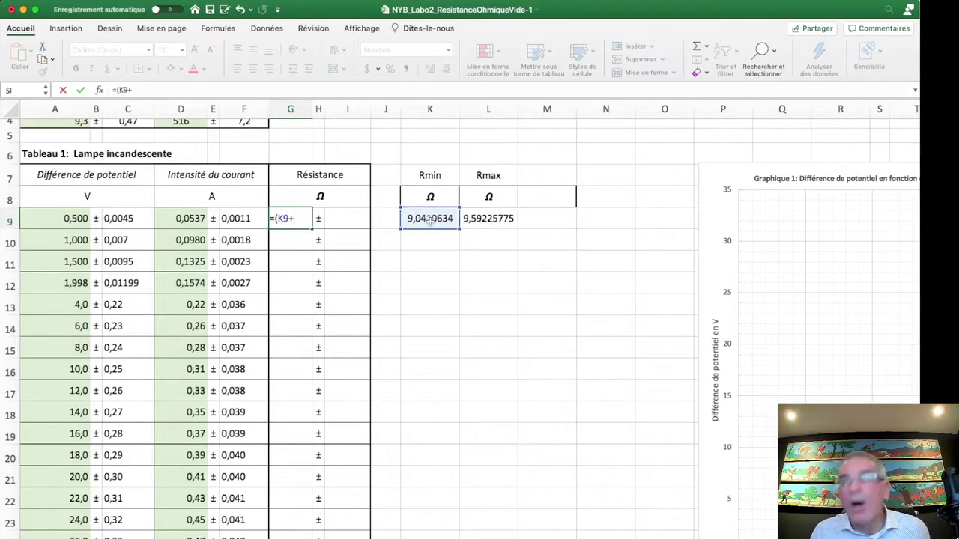
pyautogui.click(485, 218)
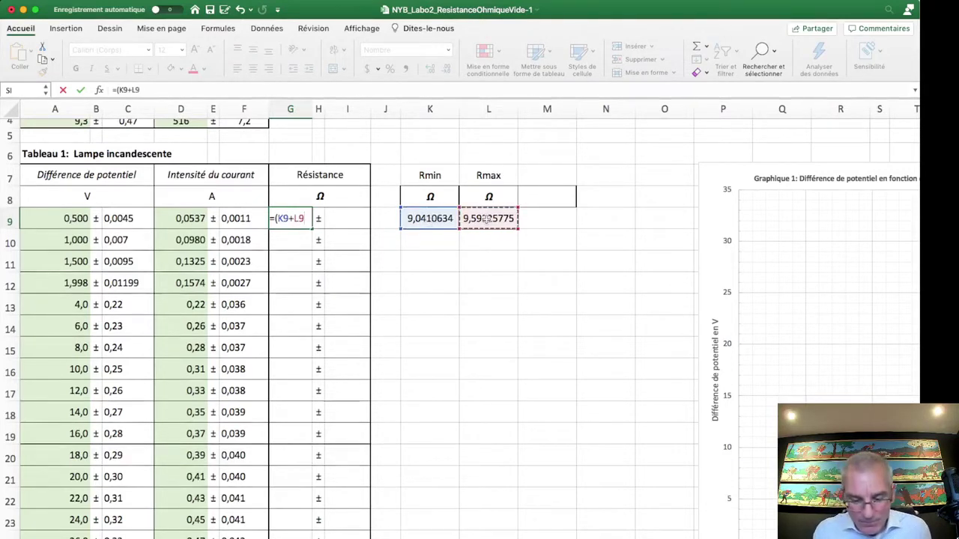
pyautogui.write(')')
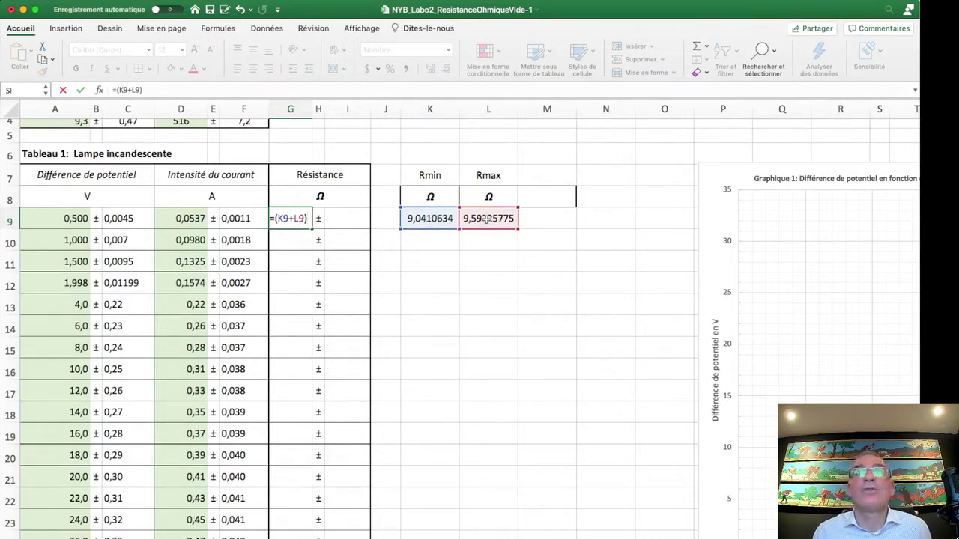
pyautogui.write('/2')
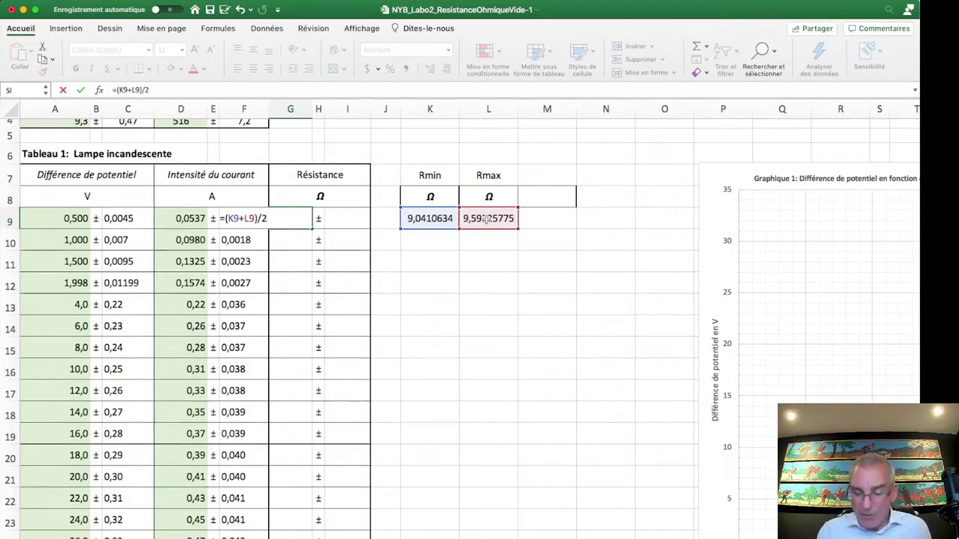
pyautogui.press('Return')
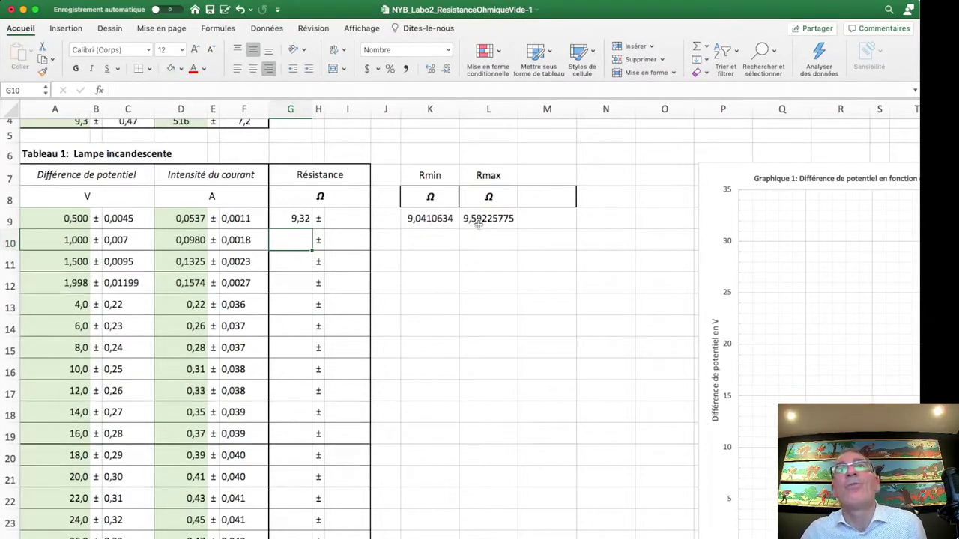
# Step: Calculate the first lamp reading's resistance uncertainty in I9 as half the Rmax–Rmin difference with =(L9-K9)/2
pyautogui.click(352, 221)
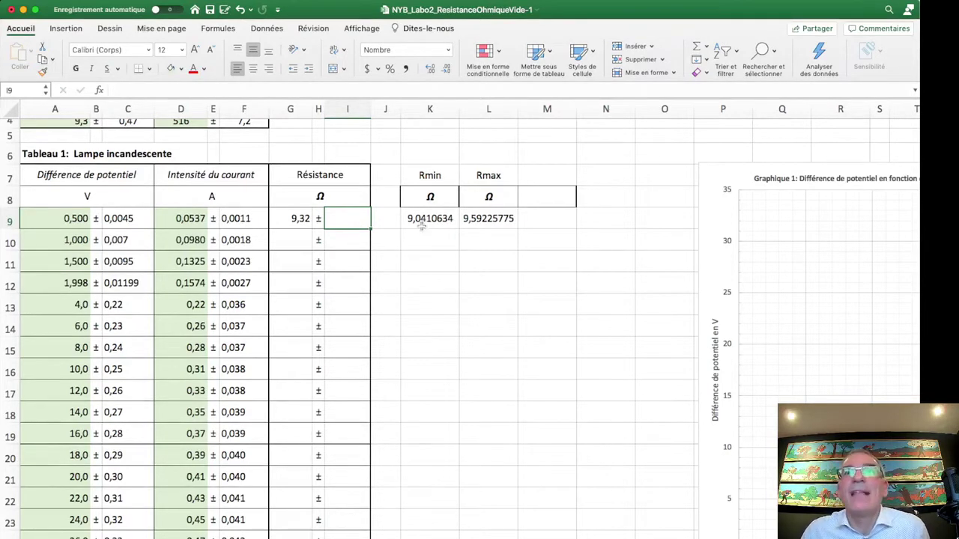
pyautogui.moveTo(423, 220); pyautogui.dragTo(486, 219)
pyautogui.click(334, 220)
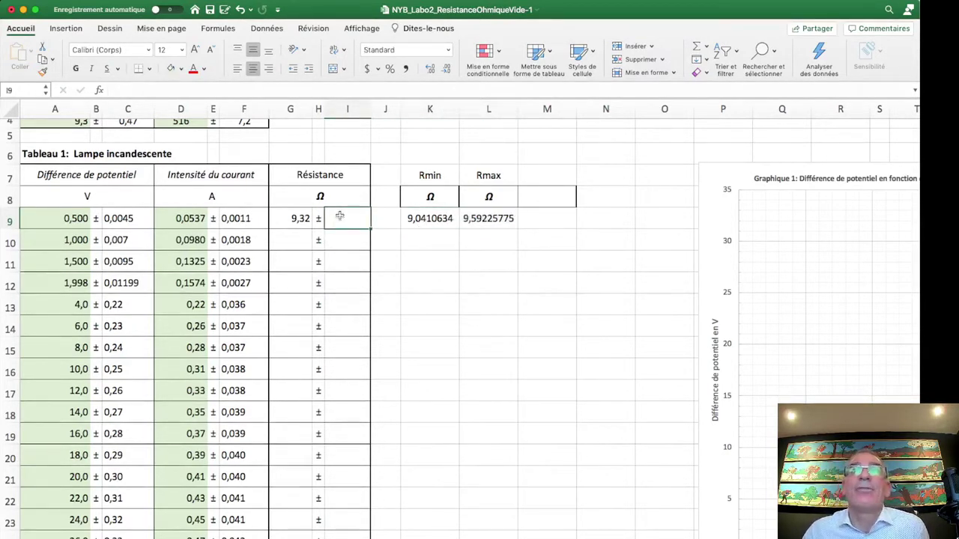
pyautogui.write('=')
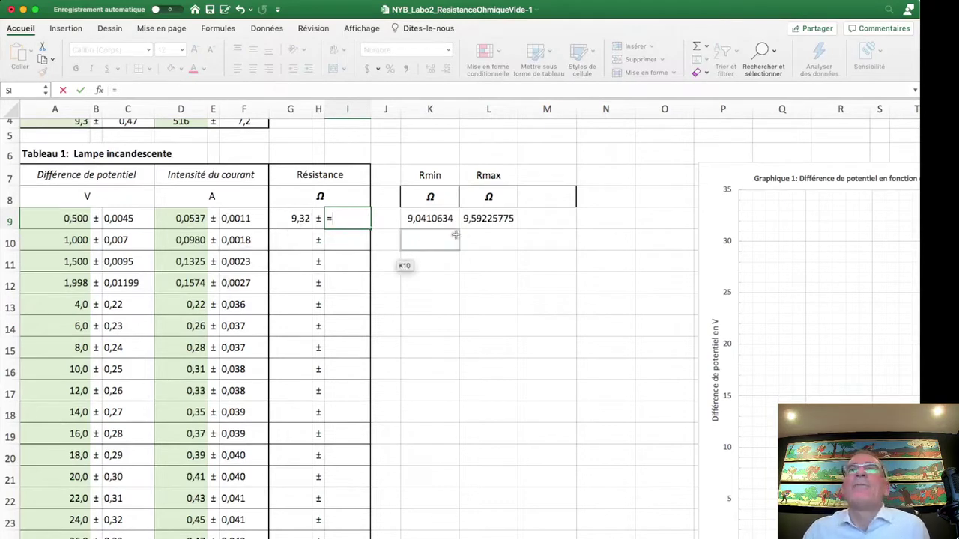
pyautogui.write('(')
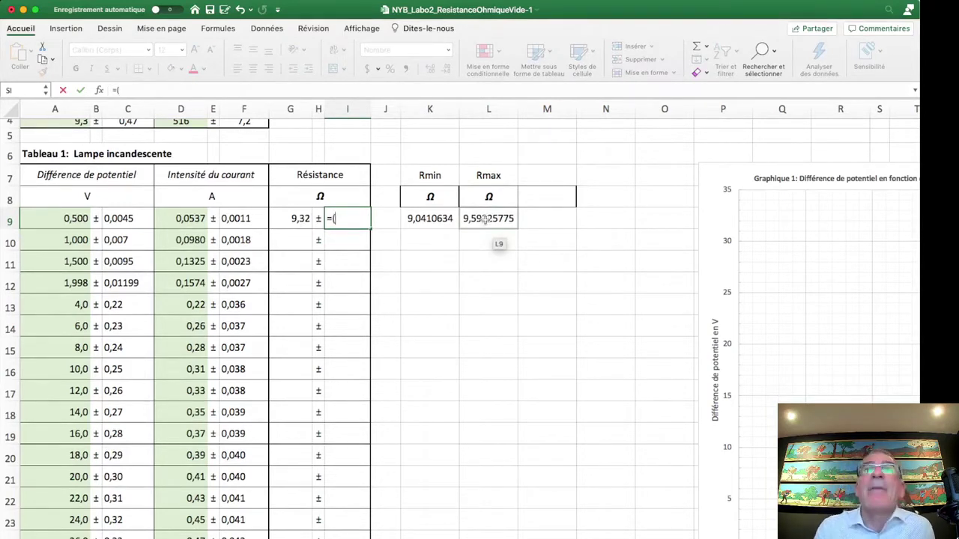
pyautogui.click(485, 218)
pyautogui.write('-')
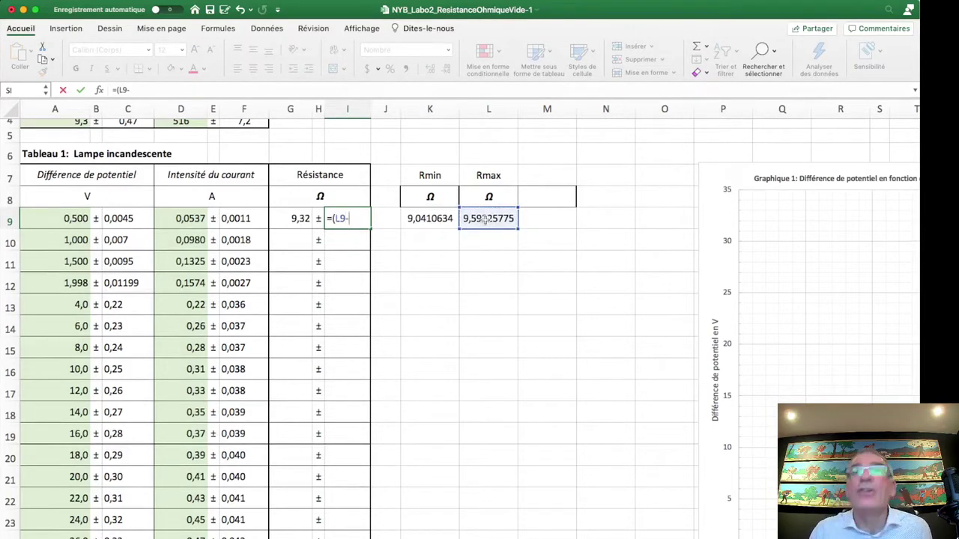
pyautogui.click(438, 219)
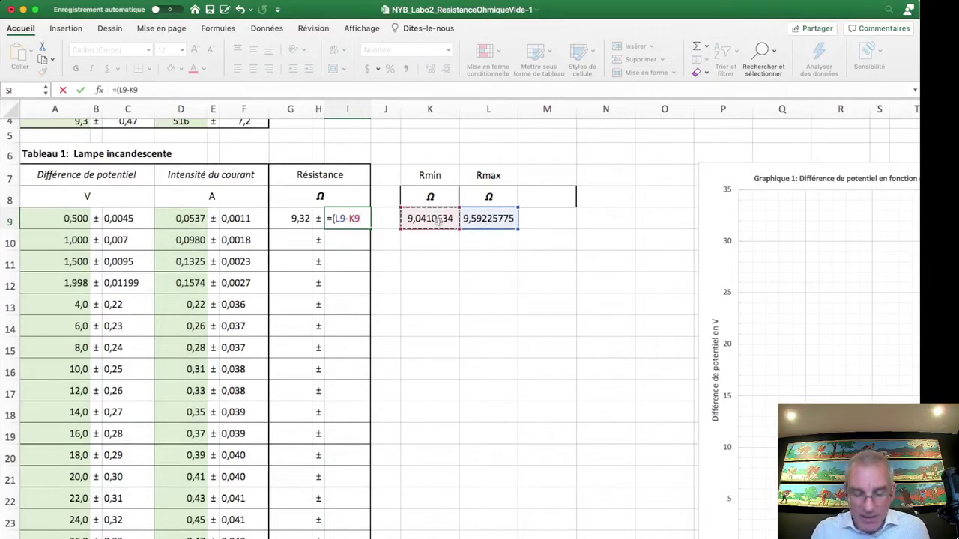
pyautogui.write(')')
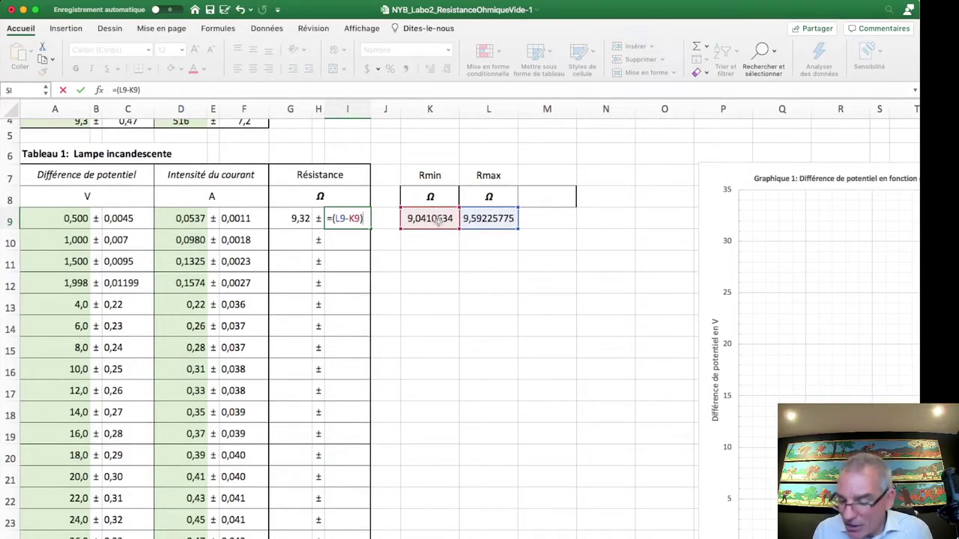
pyautogui.write('/2')
pyautogui.press('Return')
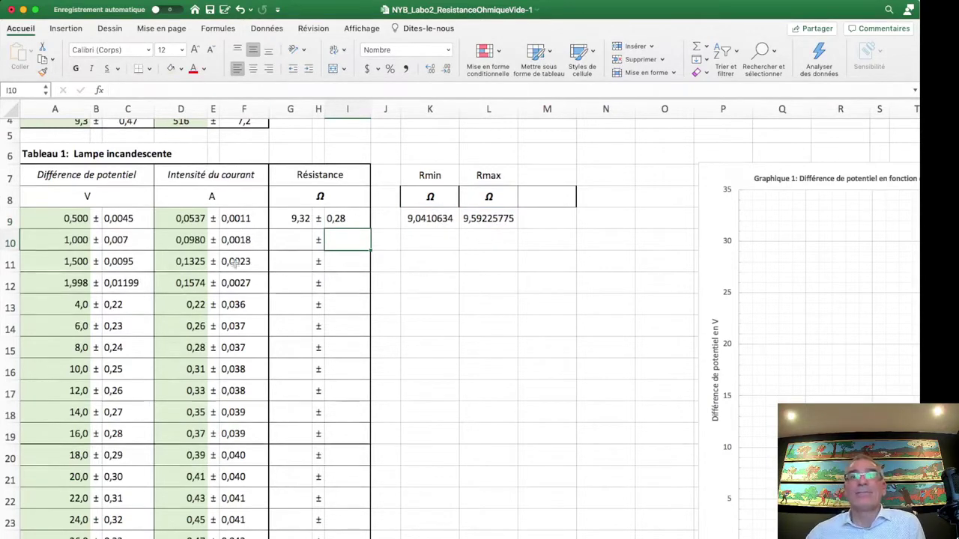
# Step: Fill the Rmin, Rmax, resistance and uncertainty formulas from row 9 down to row 26 of Tableau 1
pyautogui.click(427, 221)
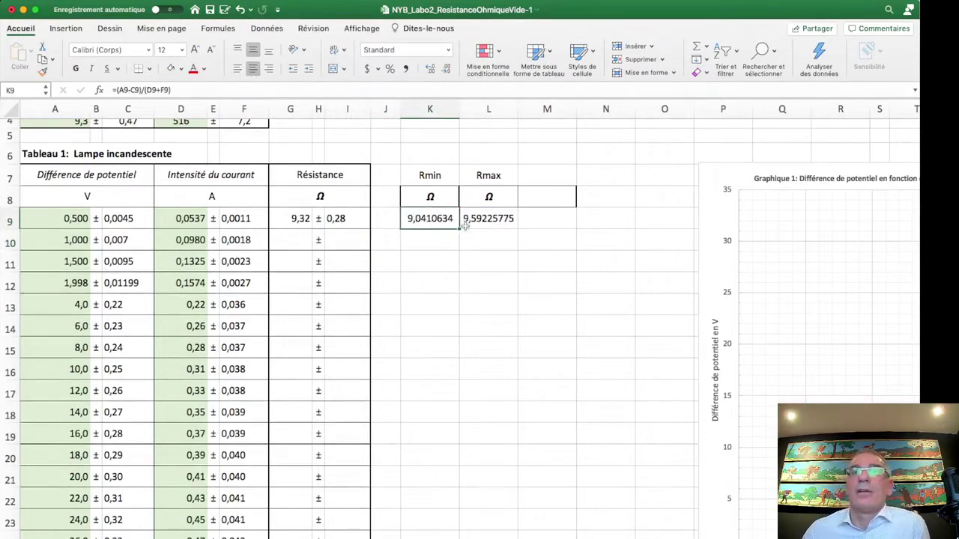
pyautogui.click(549, 220)
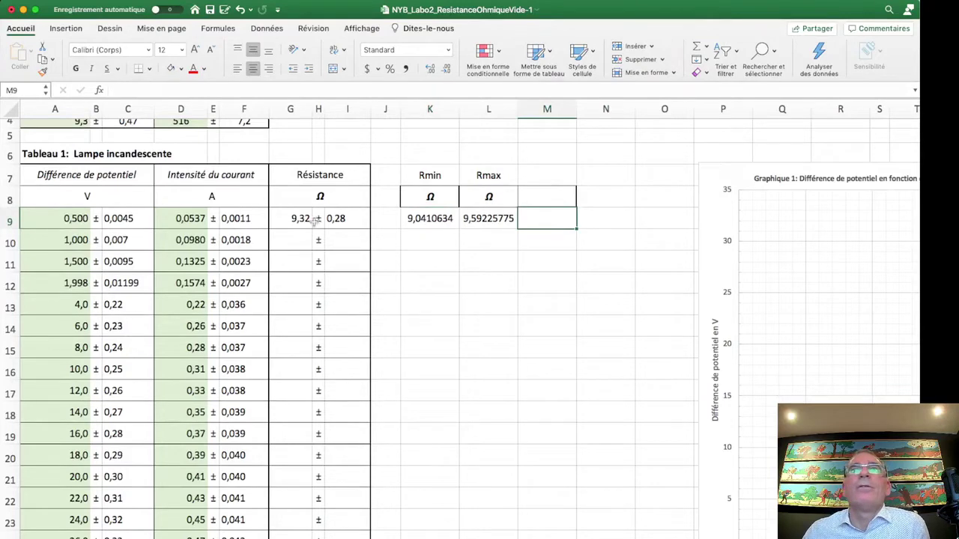
pyautogui.moveTo(311, 220); pyautogui.dragTo(533, 536)
pyautogui.click(599, 537)
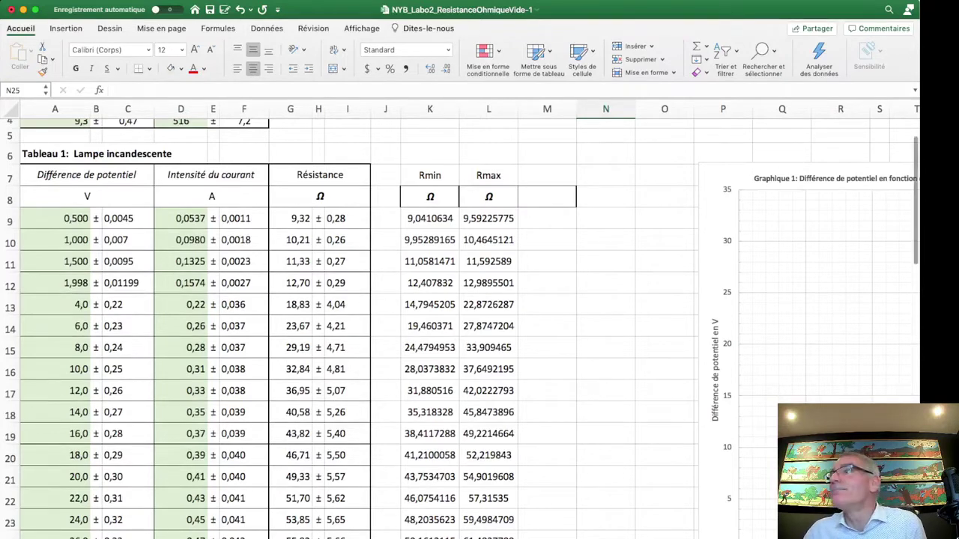
# Step: Switch to the measurement photos PDF and look through the remaining lamp photos up to the simple resistor circuit's meter readings
pyautogui.scroll(-6, 450, 341)
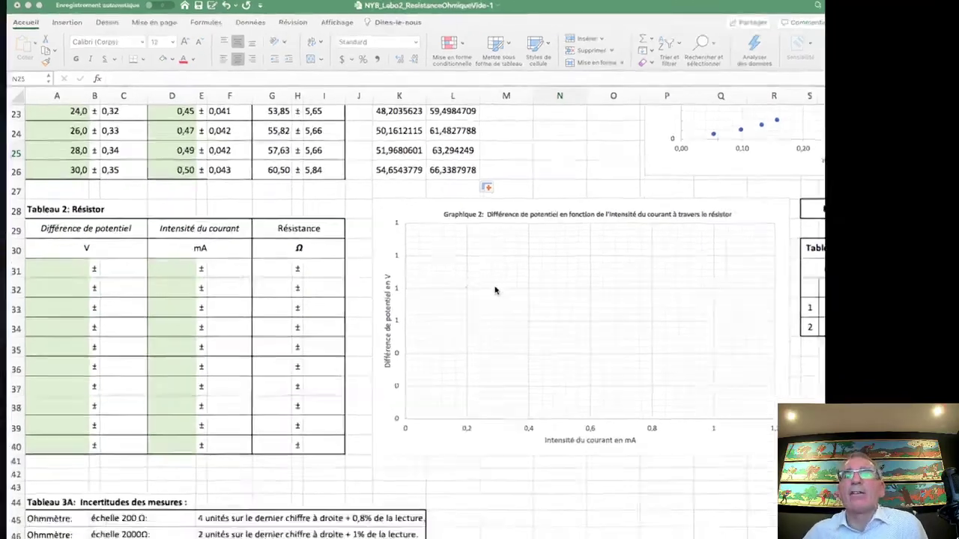
pyautogui.press('super+Tab')
pyautogui.scroll(-20, 755, 429)
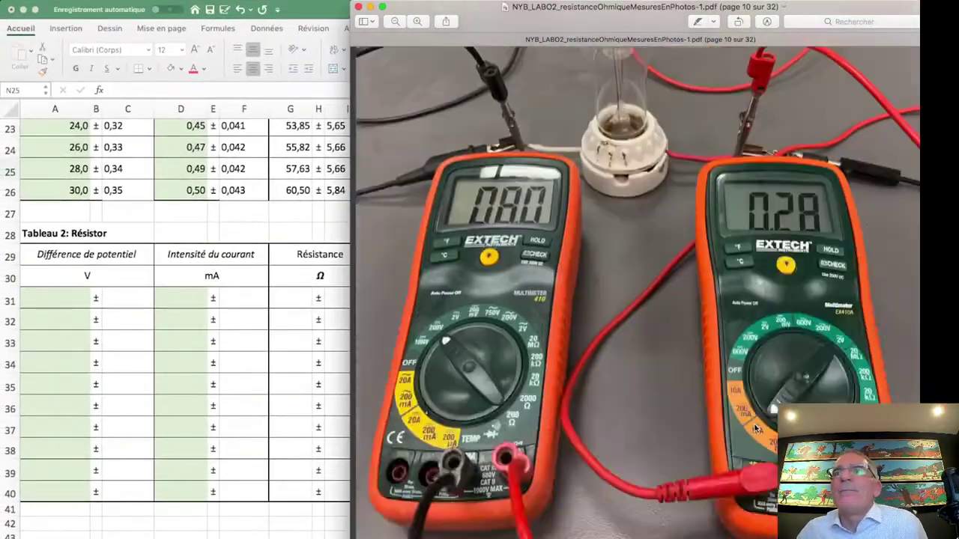
pyautogui.scroll(-20, 755, 428)
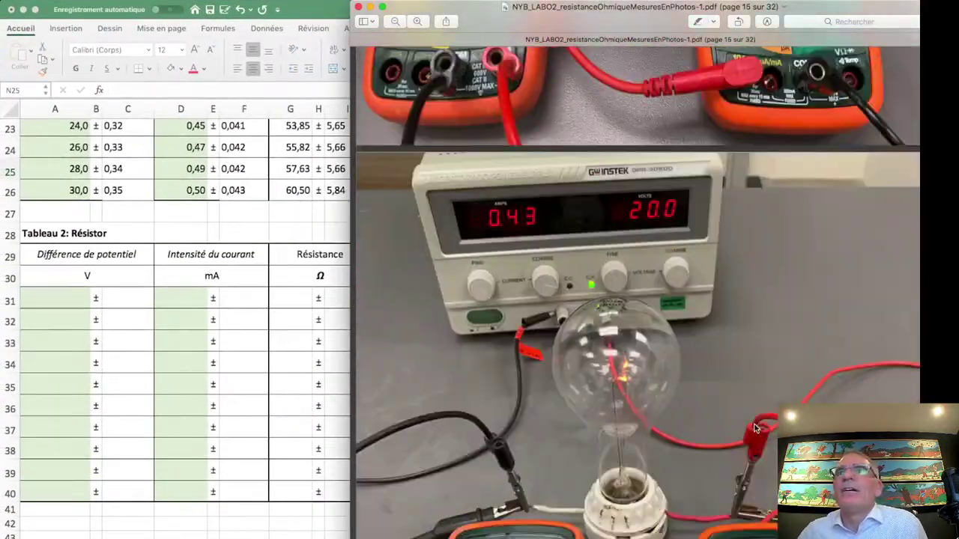
pyautogui.scroll(-8, 721, 238)
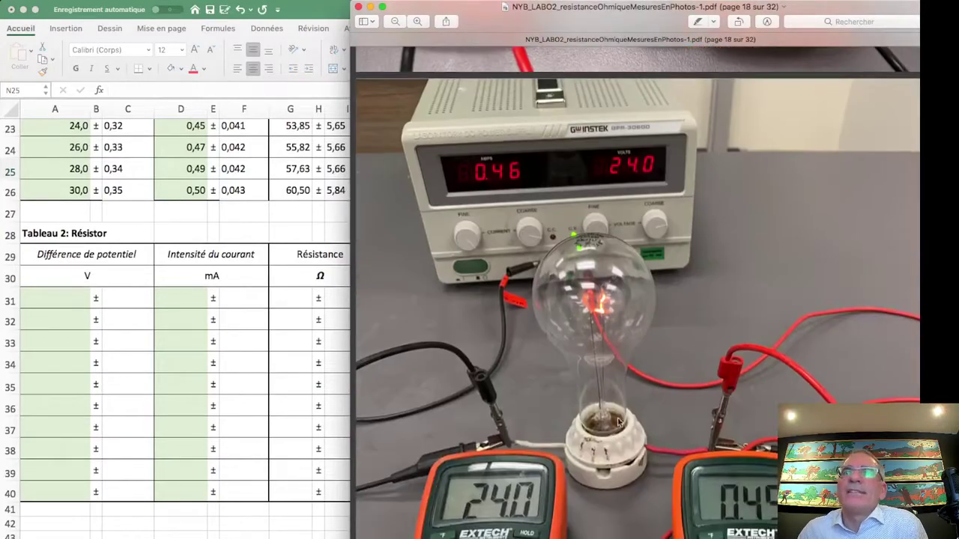
pyautogui.scroll(-12, 629, 388)
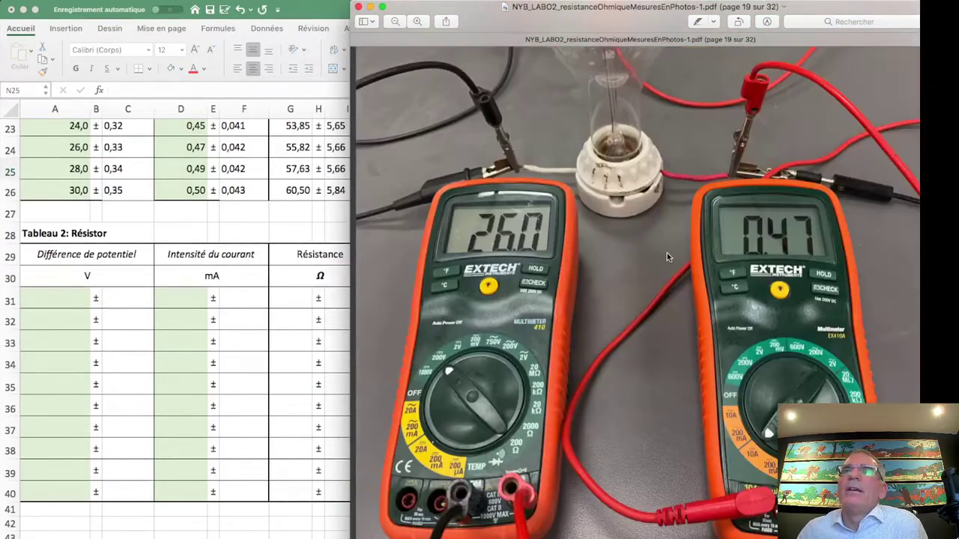
pyautogui.scroll(-12, 660, 244)
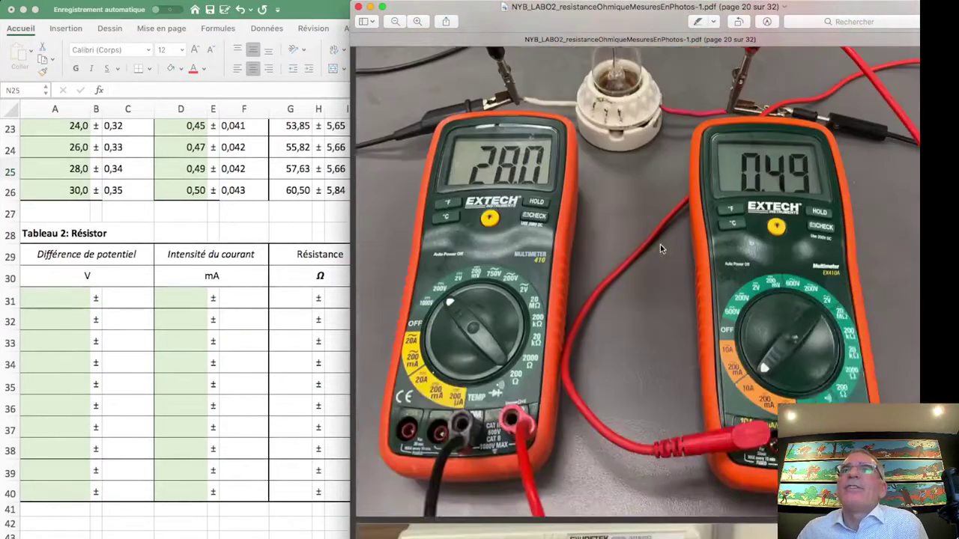
pyautogui.scroll(-10, 660, 244)
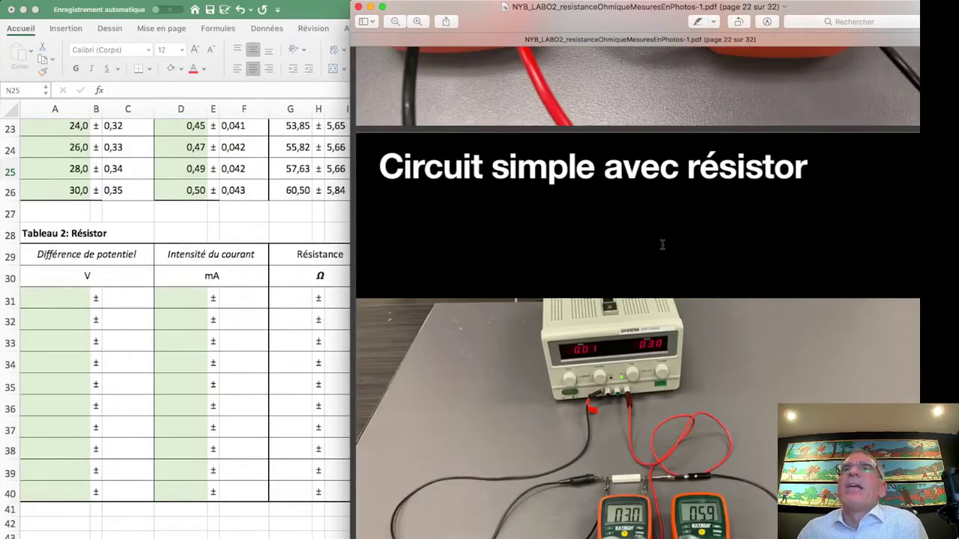
pyautogui.scroll(-12, 661, 251)
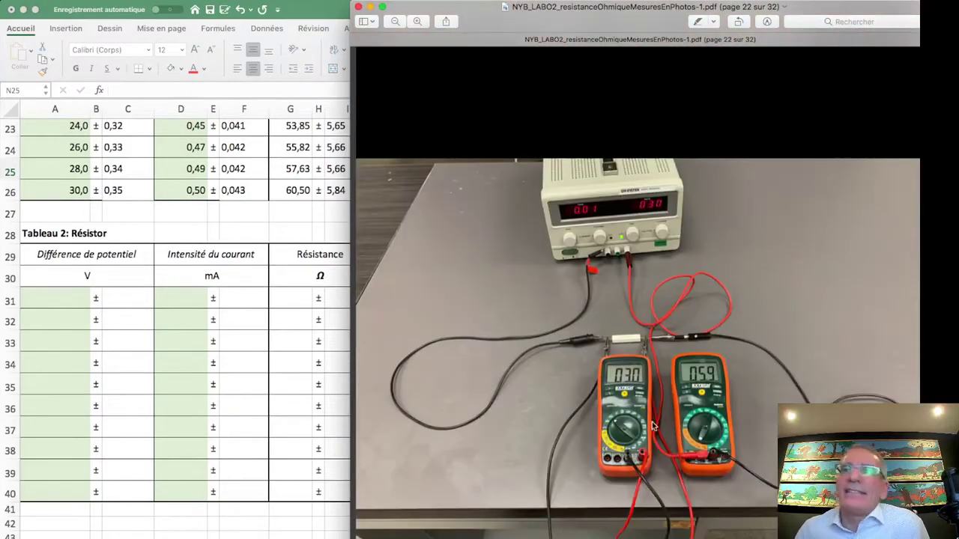
pyautogui.scroll(-12, 672, 369)
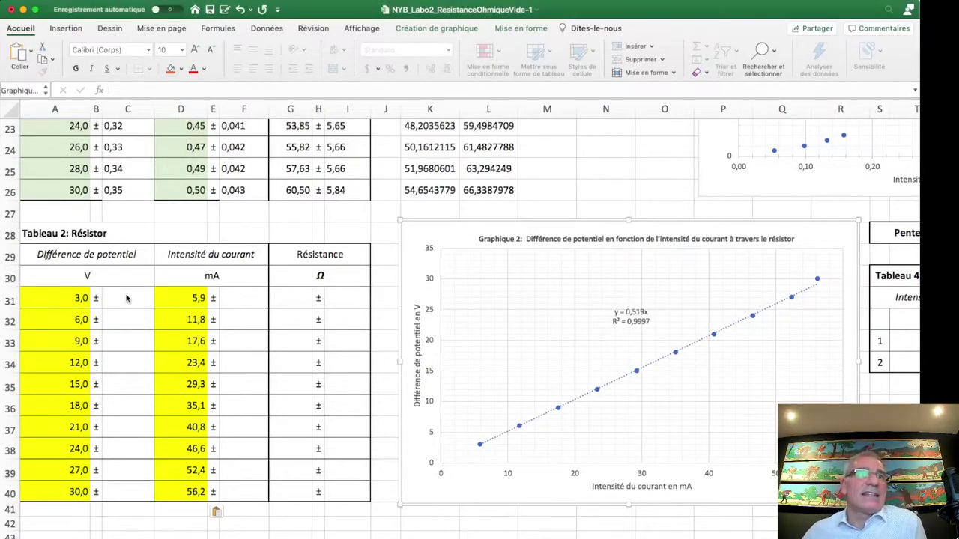
# Step: Calculate the resistor's voltage uncertainty in C31 of Tableau 2 with =0,2+0,5%*A31 and fill it down to C40
pyautogui.click(129, 298)
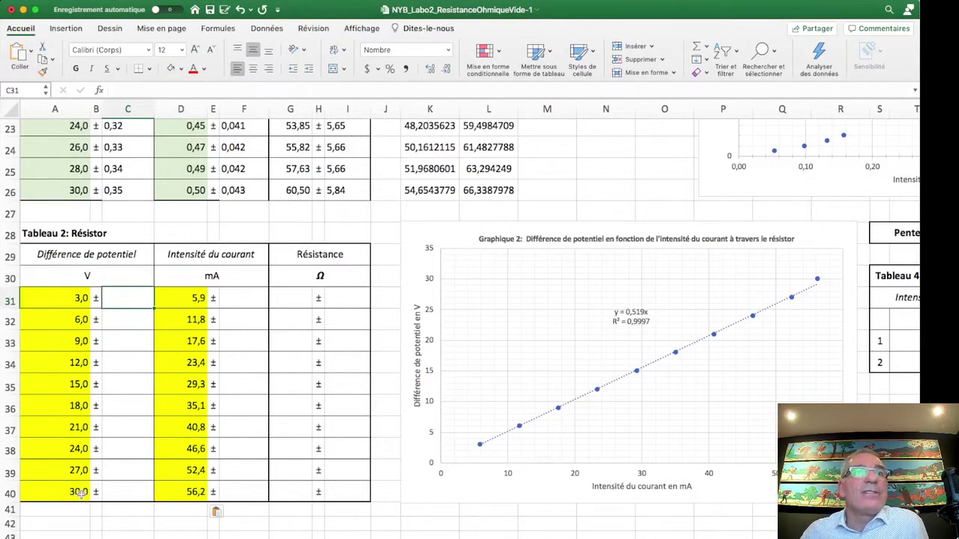
pyautogui.scroll(-2, 219, 481)
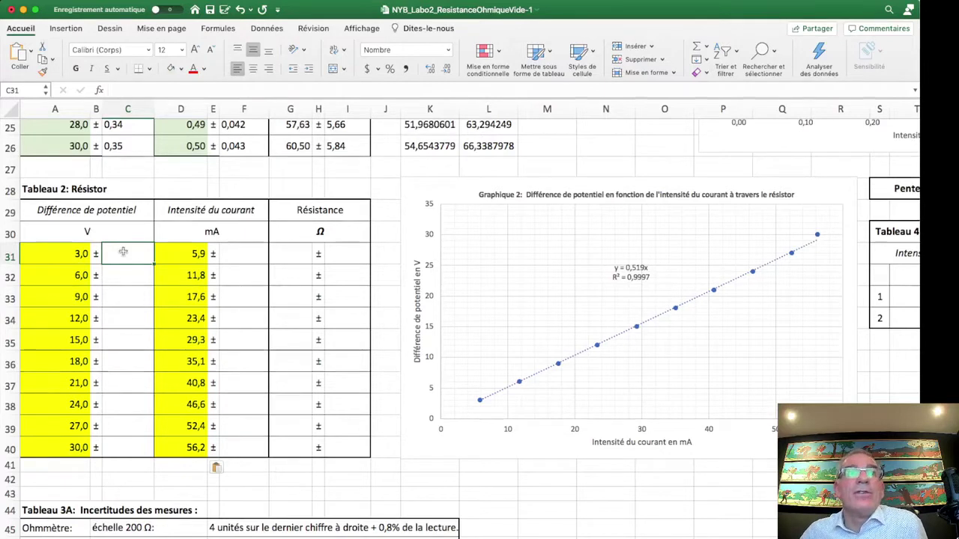
pyautogui.write('=')
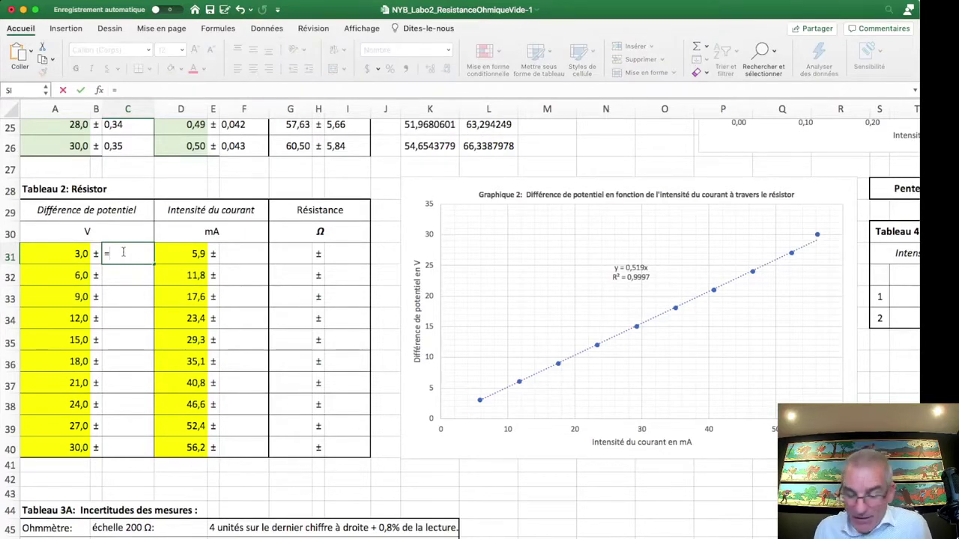
pyautogui.write('0')
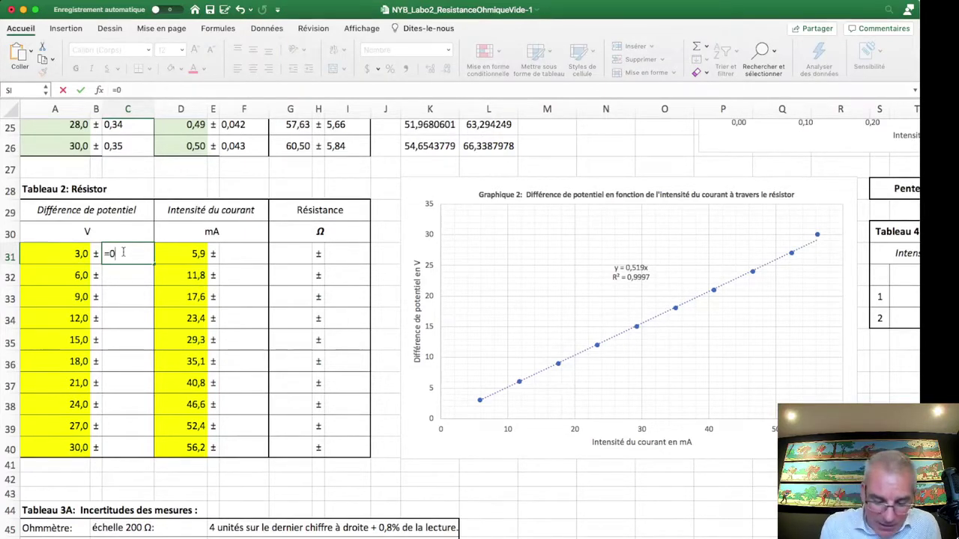
pyautogui.write(',2')
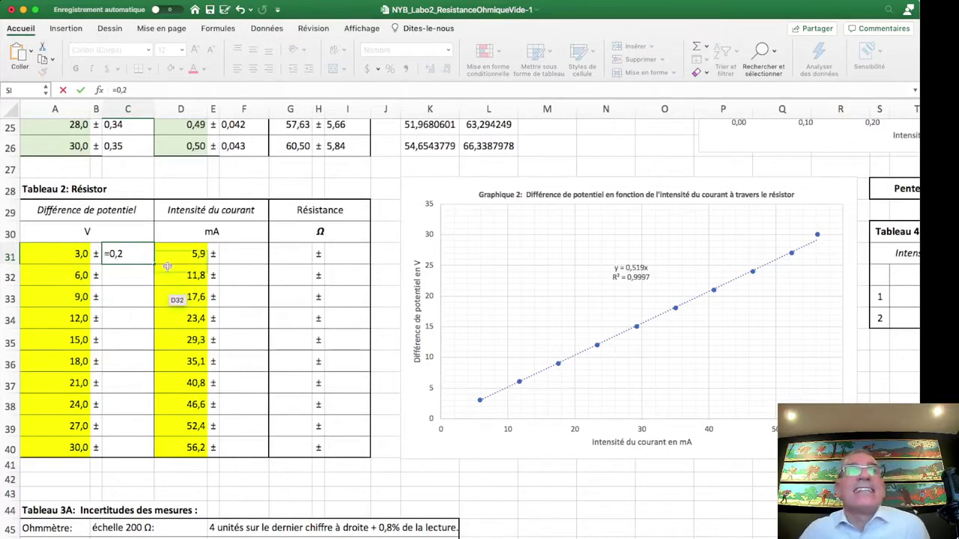
pyautogui.write('+')
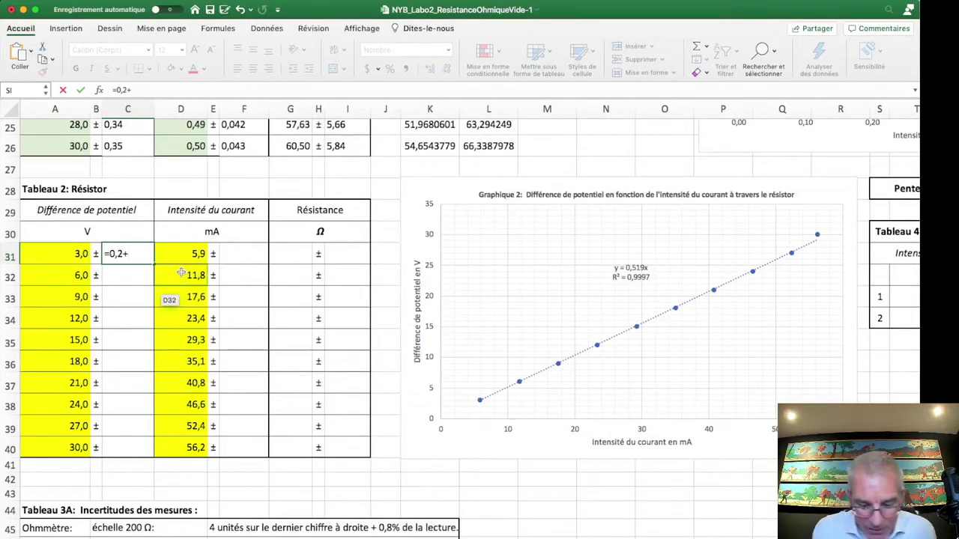
pyautogui.write('0,5%')
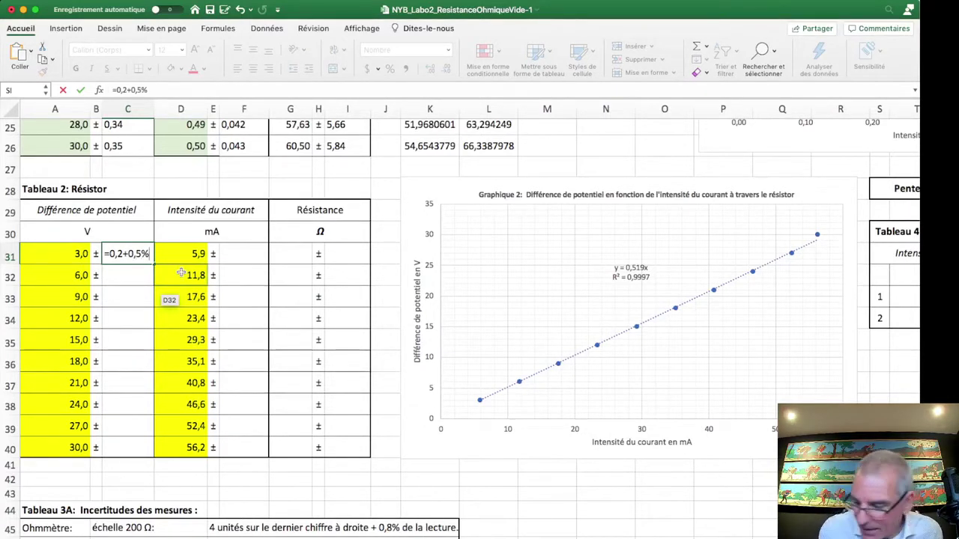
pyautogui.write('*')
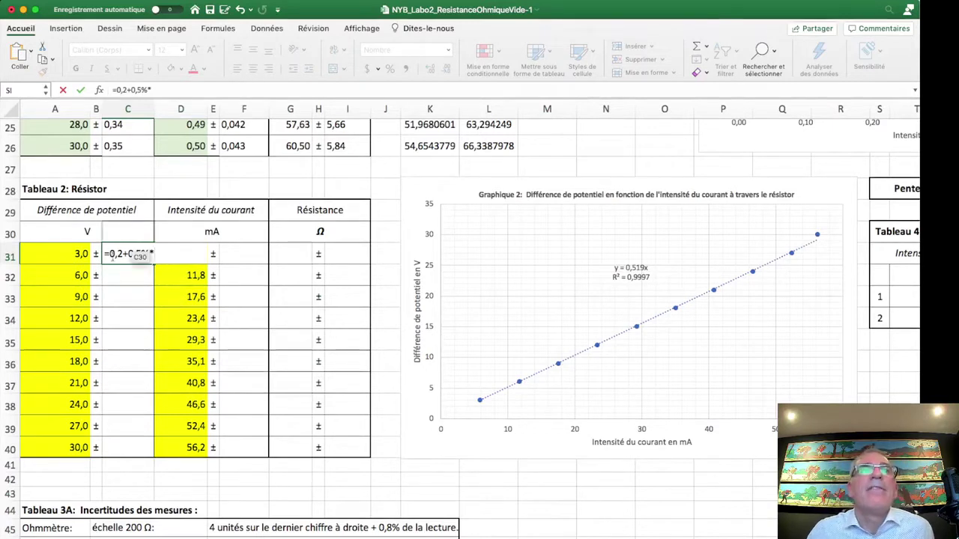
pyautogui.click(63, 258)
pyautogui.press('Return')
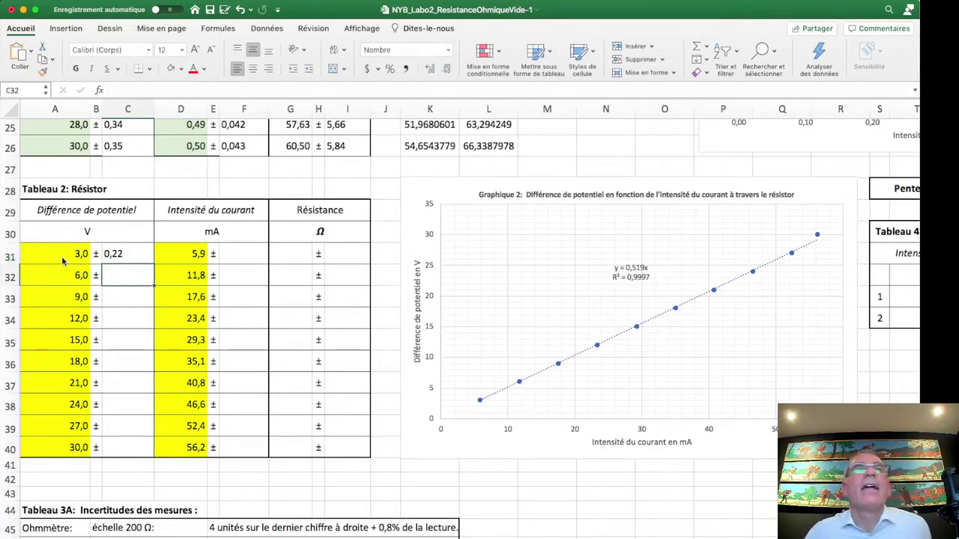
pyautogui.click(139, 262)
pyautogui.moveTo(153, 263); pyautogui.dragTo(149, 443)
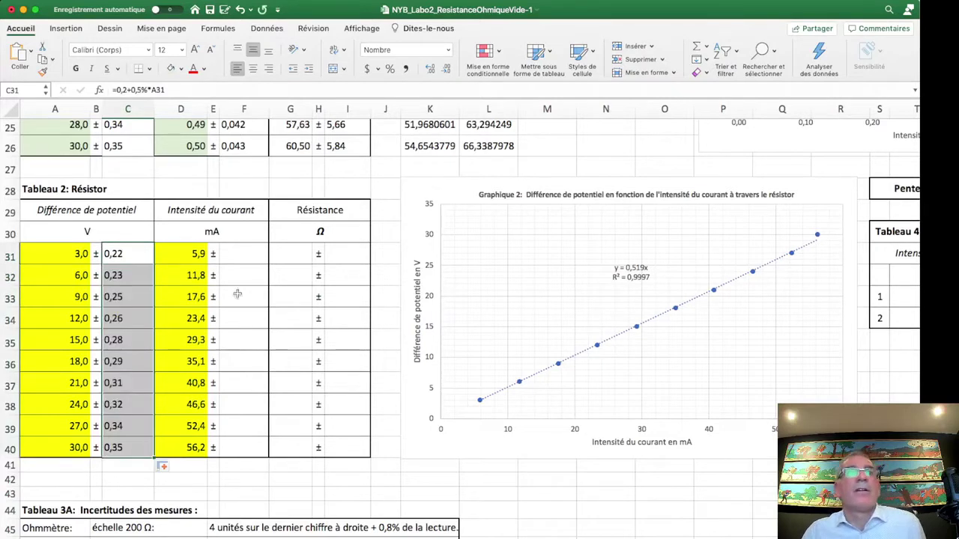
# Step: Begin the current uncertainty formula in F31 and check the ammeter's scale in the measurement photos PDF before returning to the workbook
pyautogui.click(243, 256)
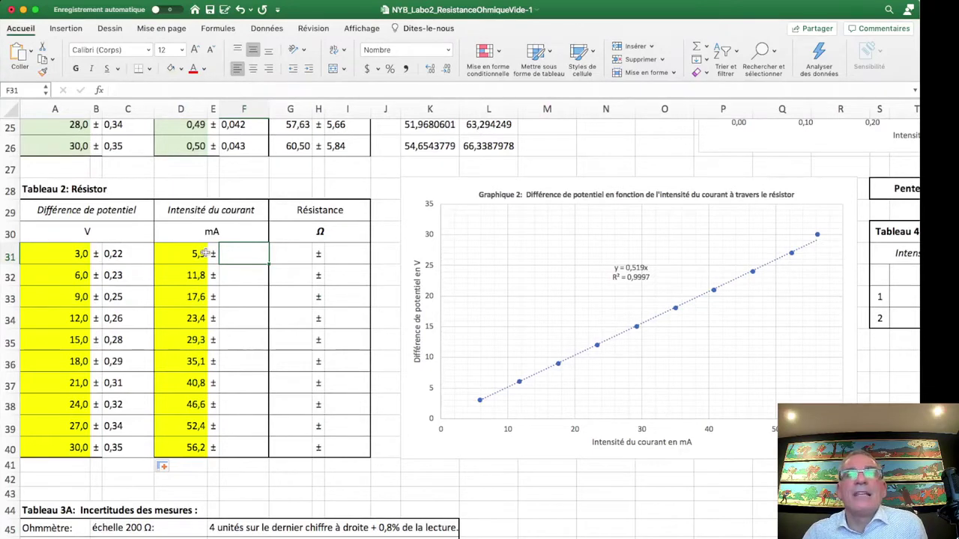
pyautogui.click(241, 278)
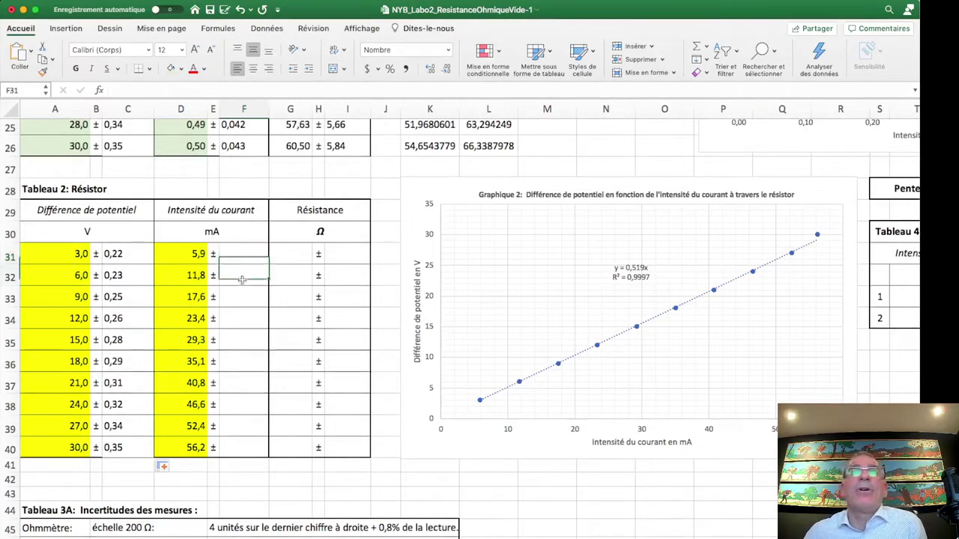
pyautogui.click(247, 256)
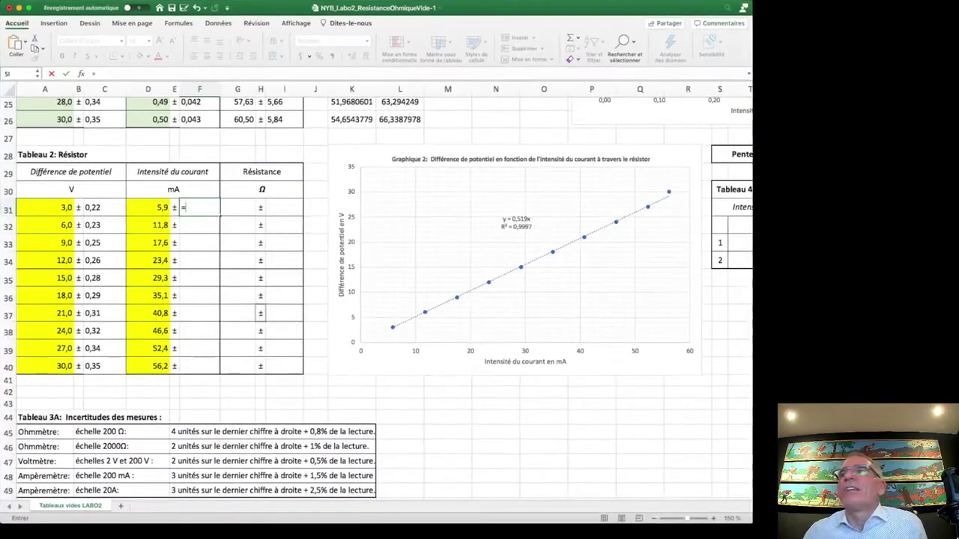
pyautogui.click(849, 384)
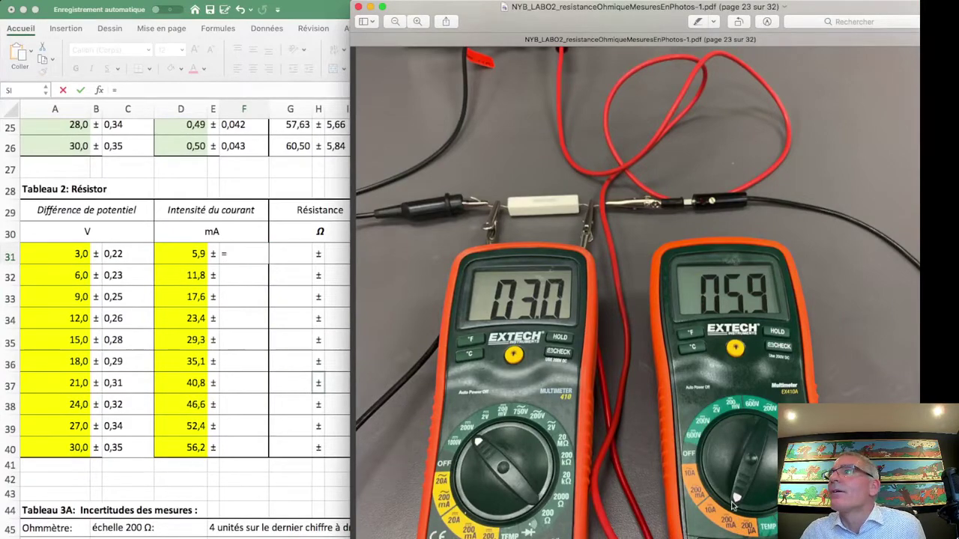
pyautogui.hotkey('ctrl', 'Up')
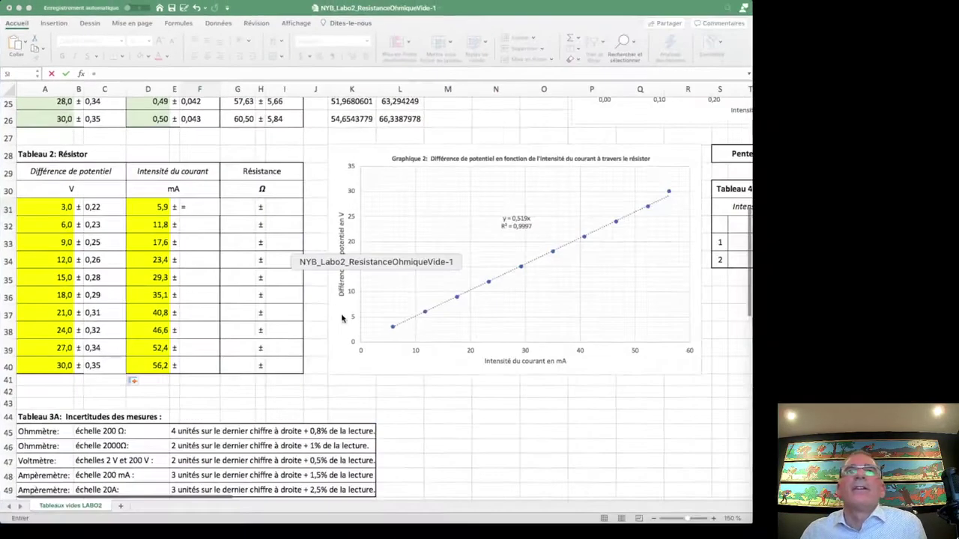
pyautogui.click(194, 211)
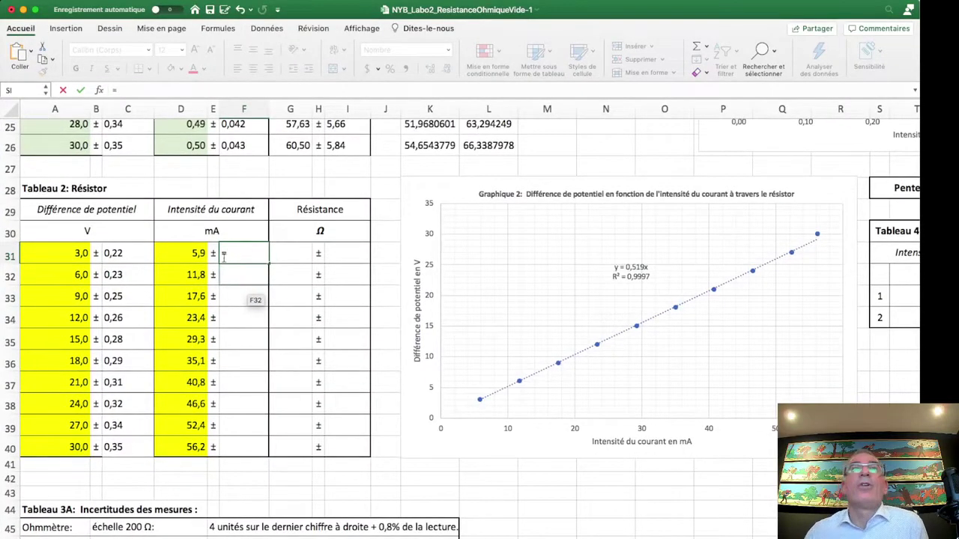
# Step: Complete the resistor's first current uncertainty in F31 of Tableau 2 with the formula =0,3+1,5%*D31
pyautogui.write('0,')
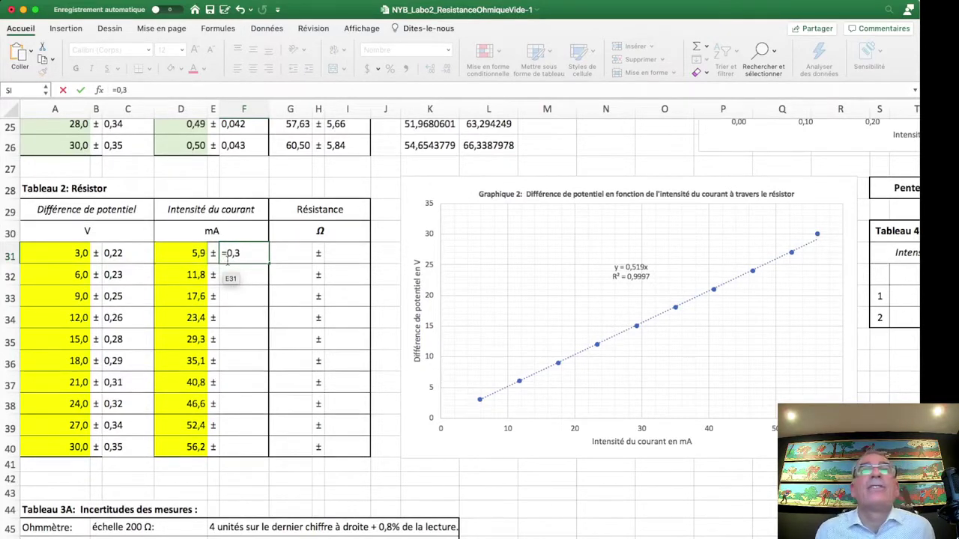
pyautogui.write('3')
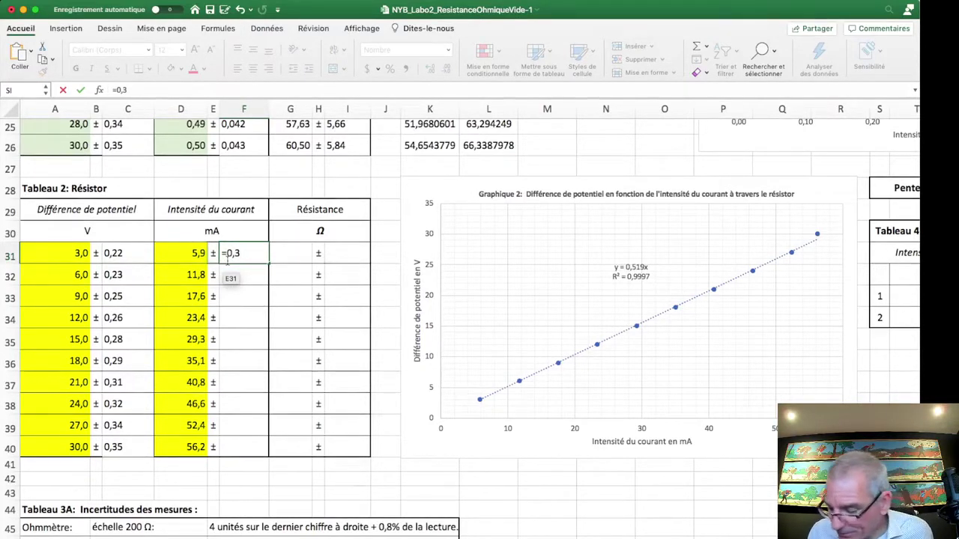
pyautogui.write('+')
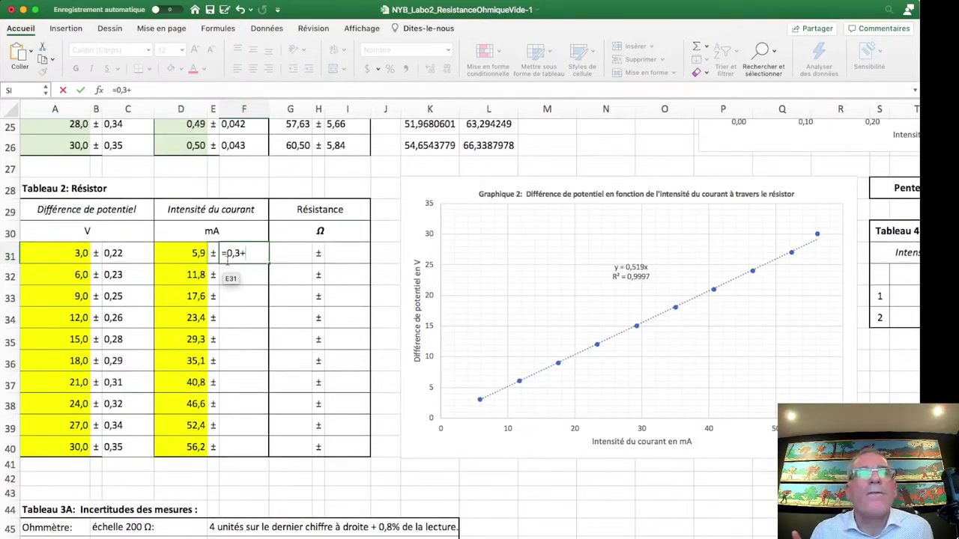
pyautogui.write('1,5')
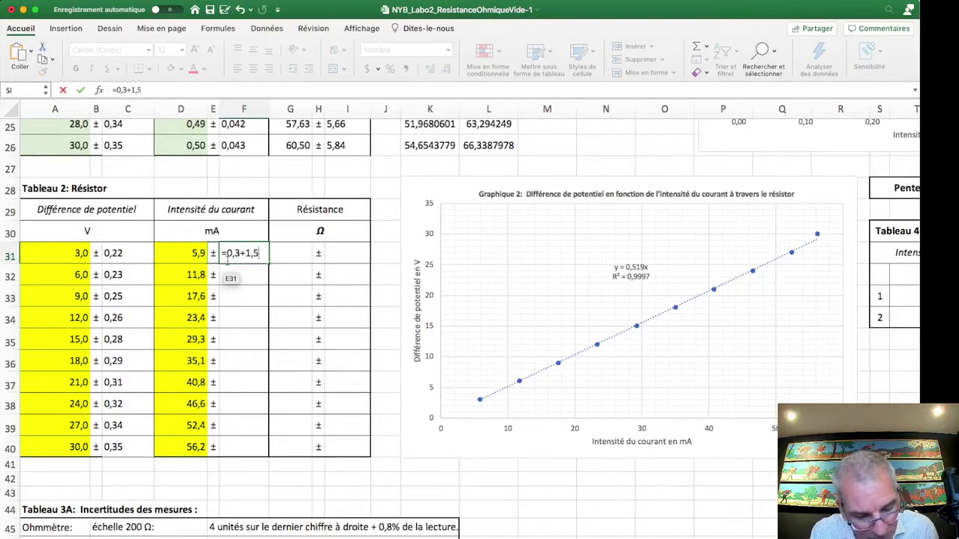
pyautogui.write('%')
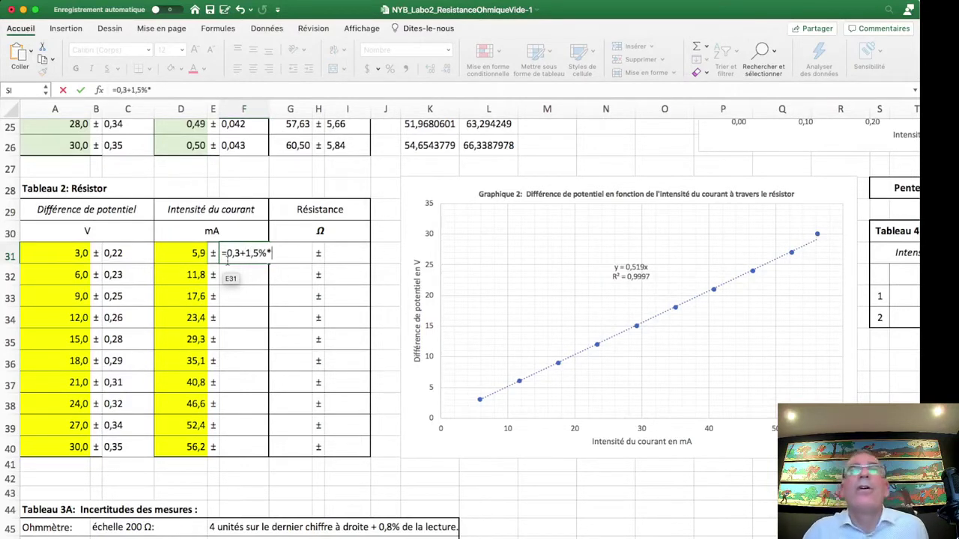
pyautogui.write('*')
pyautogui.click(195, 253)
pyautogui.press('Return')
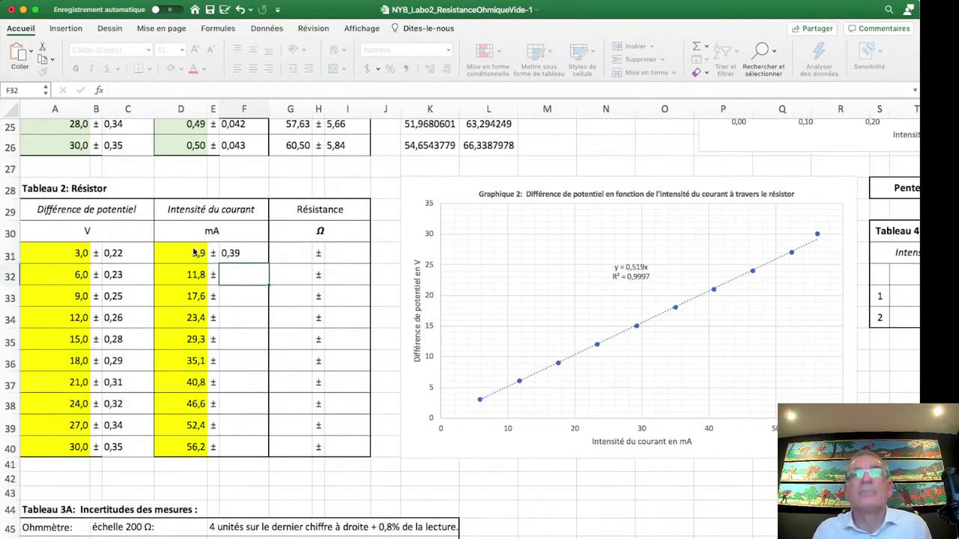
# Step: Fill the current uncertainty formula from F31 down to F40
pyautogui.click(244, 257)
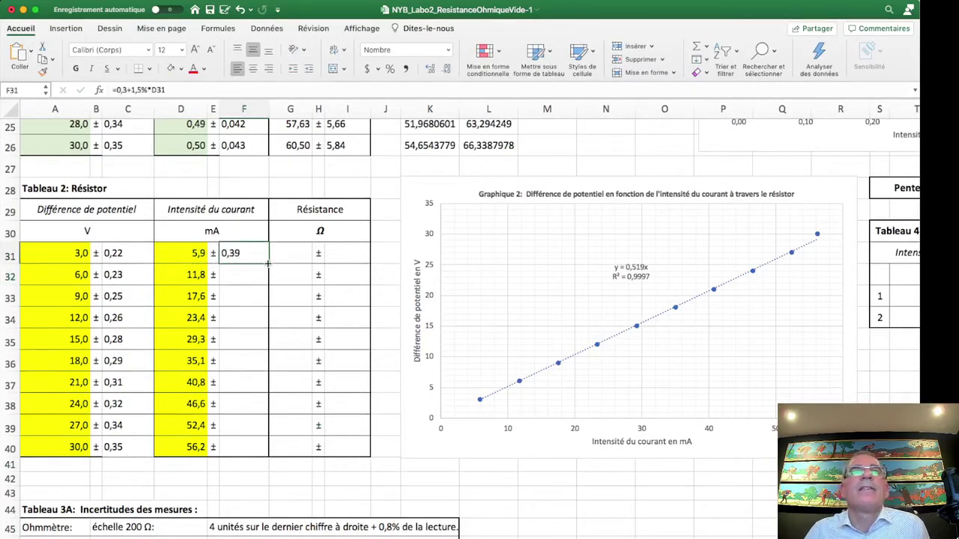
pyautogui.moveTo(268, 270); pyautogui.dragTo(255, 450)
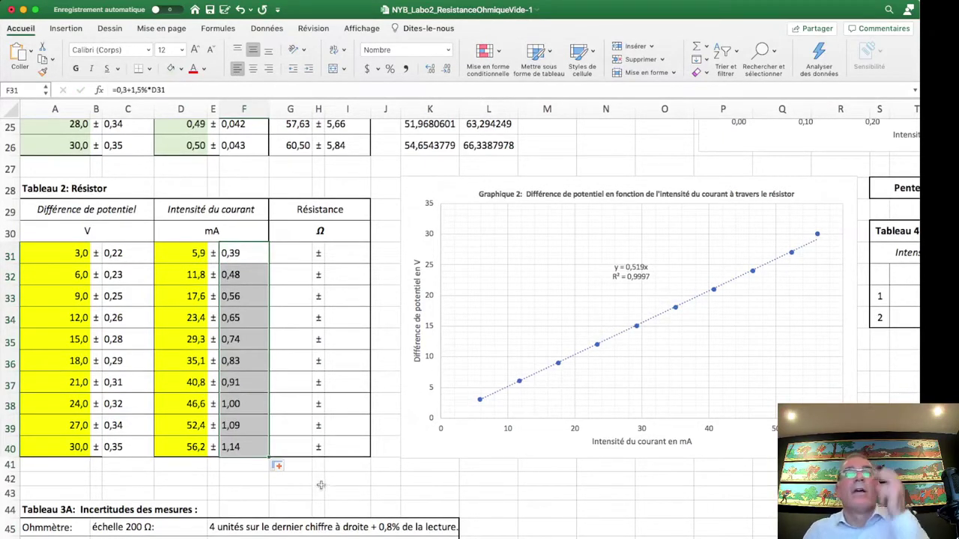
pyautogui.click(248, 468)
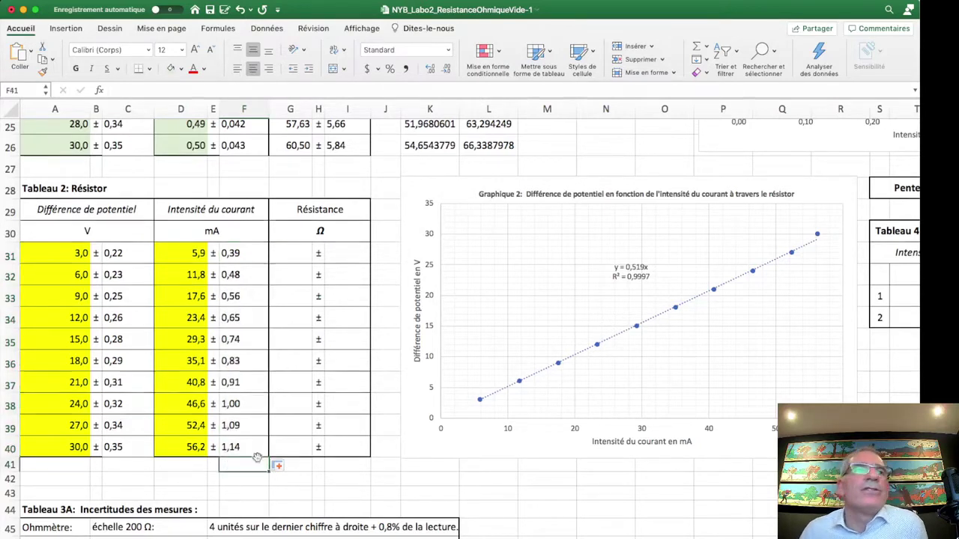
# Step: Reduce the current uncertainties in F38 to F40 to one decimal place
pyautogui.click(244, 448)
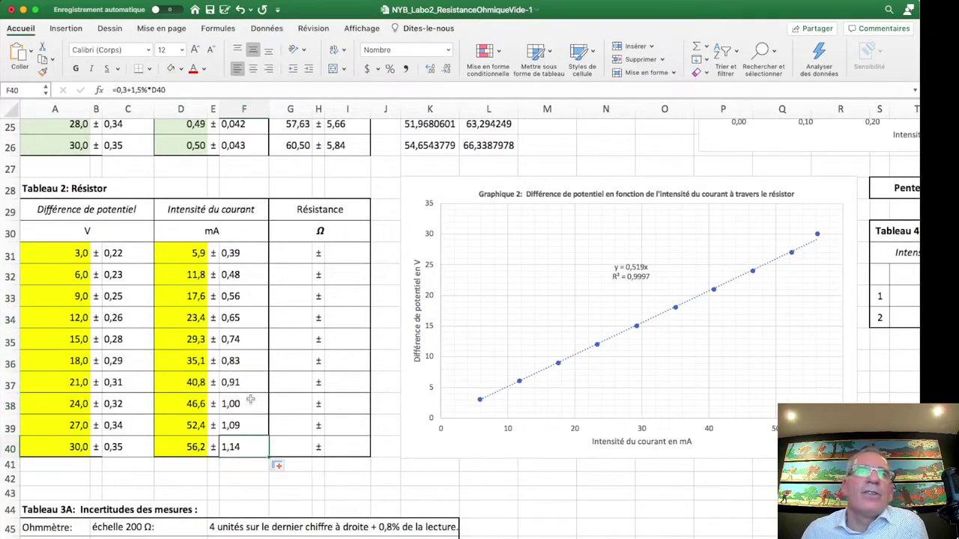
pyautogui.moveTo(250, 403); pyautogui.dragTo(244, 447)
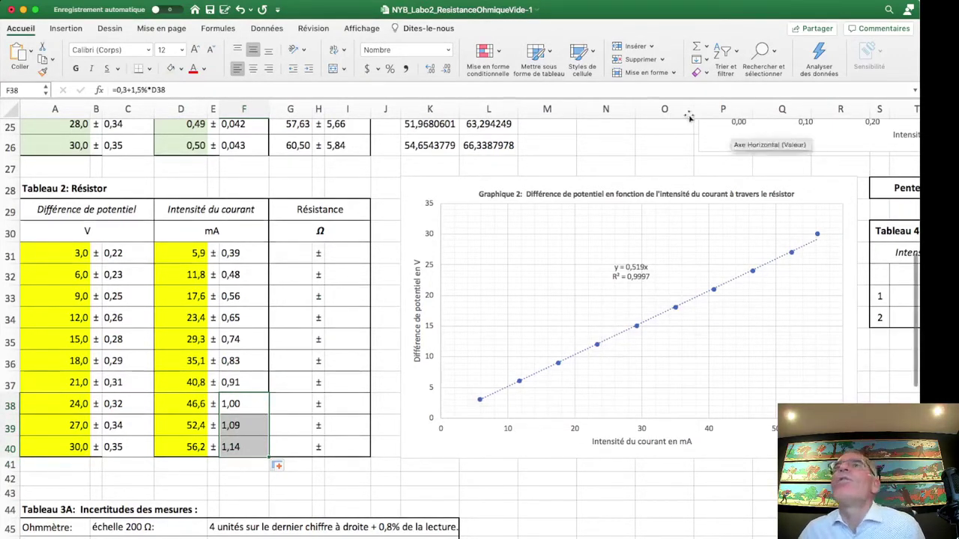
pyautogui.click(431, 69)
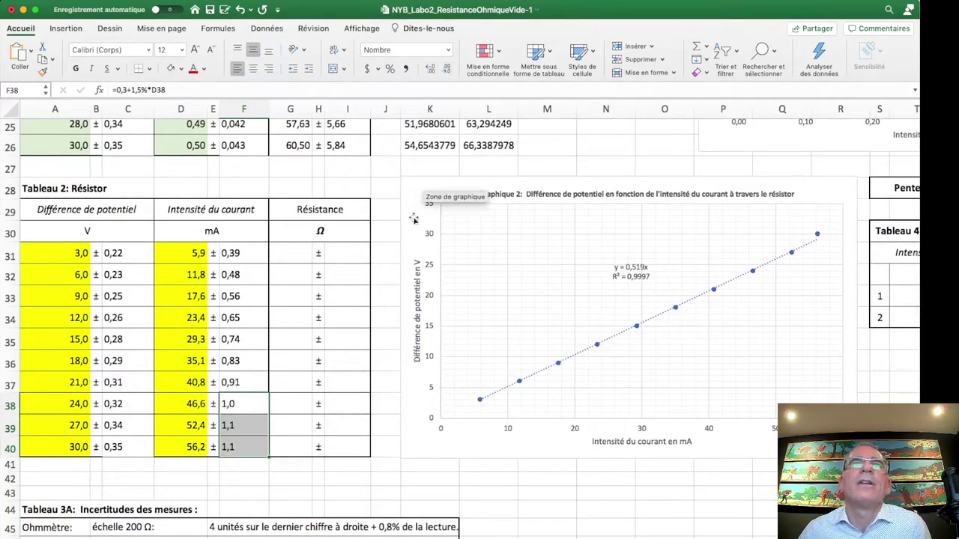
pyautogui.click(279, 495)
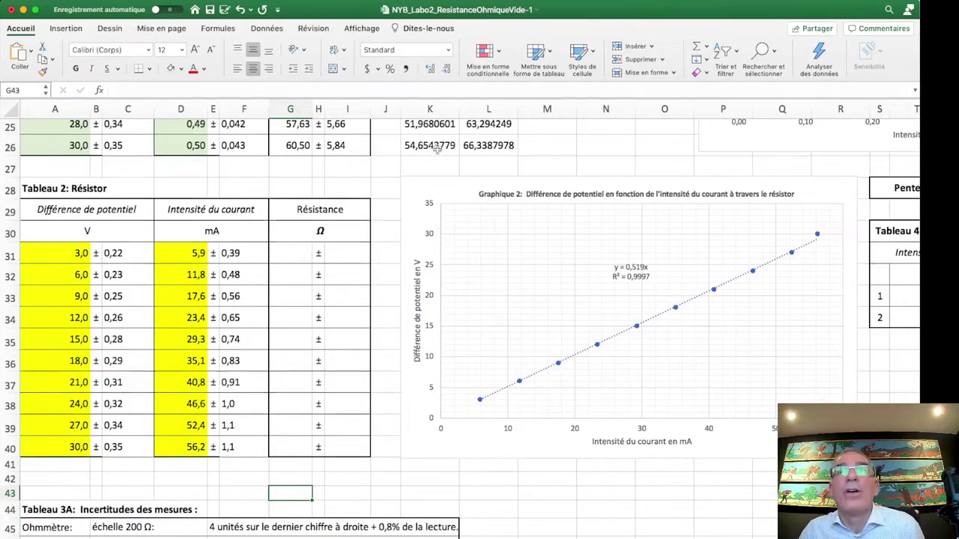
# Step: Widen column R to about 42 to make room between the graphs and Tableau 4
pyautogui.hscroll(10, 584, 449)
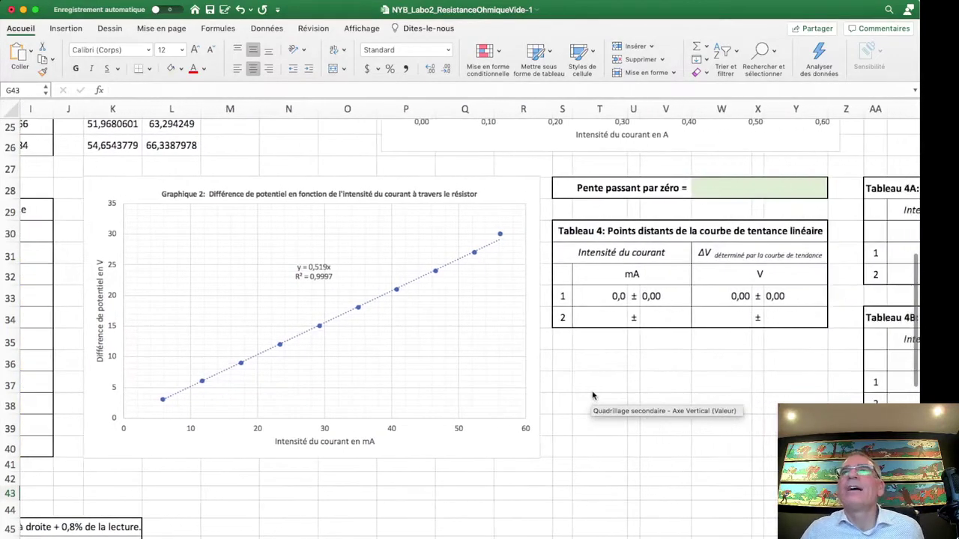
pyautogui.hscroll(-5, 592, 396)
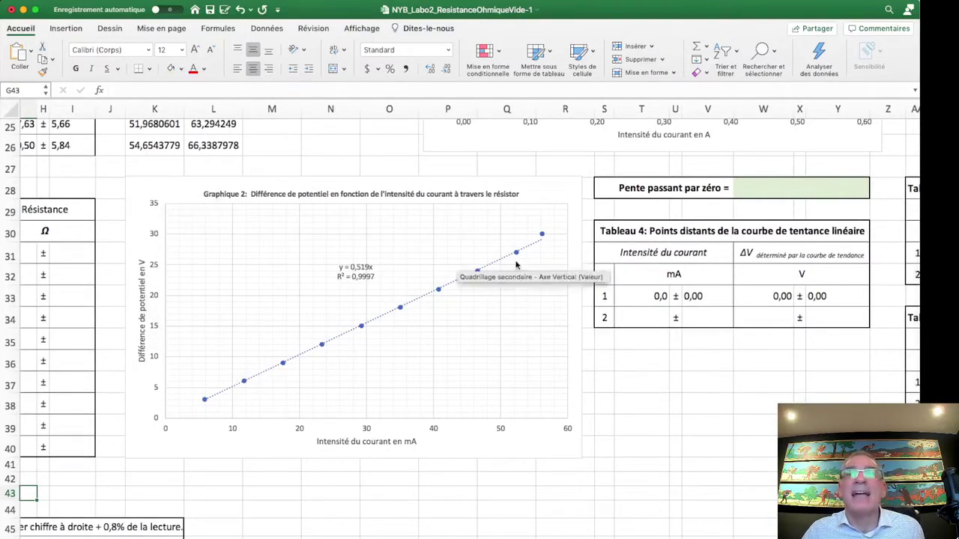
pyautogui.scroll(10, 675, 218)
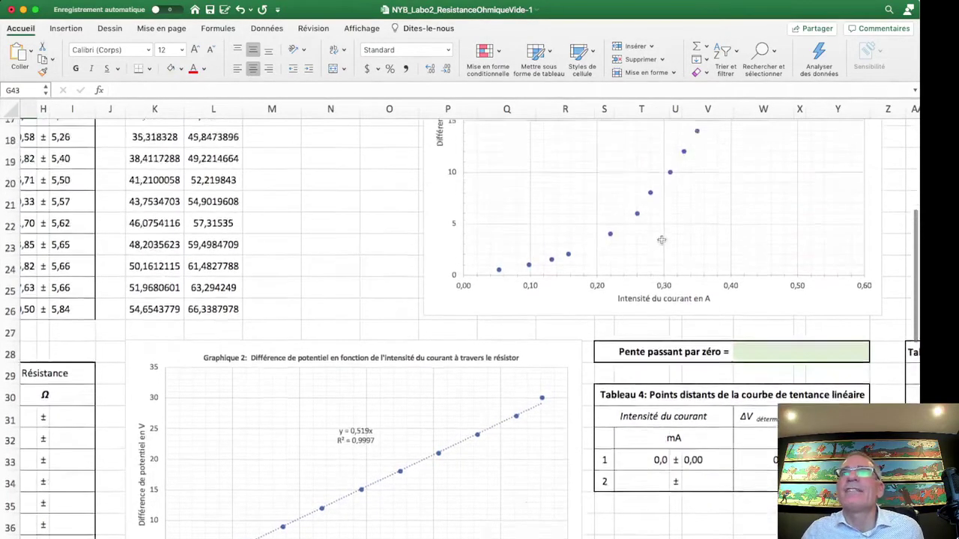
pyautogui.scroll(3, 656, 241)
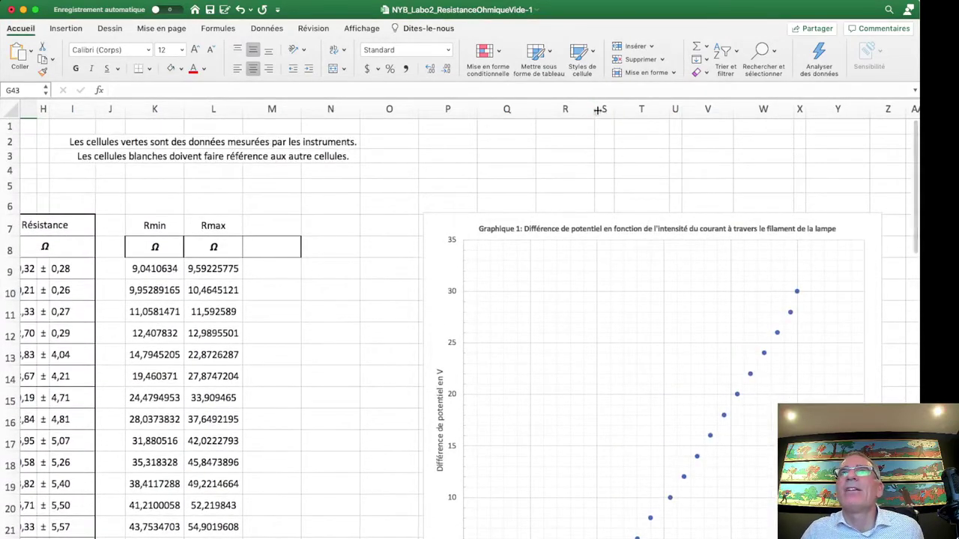
pyautogui.moveTo(593, 107); pyautogui.dragTo(768, 108)
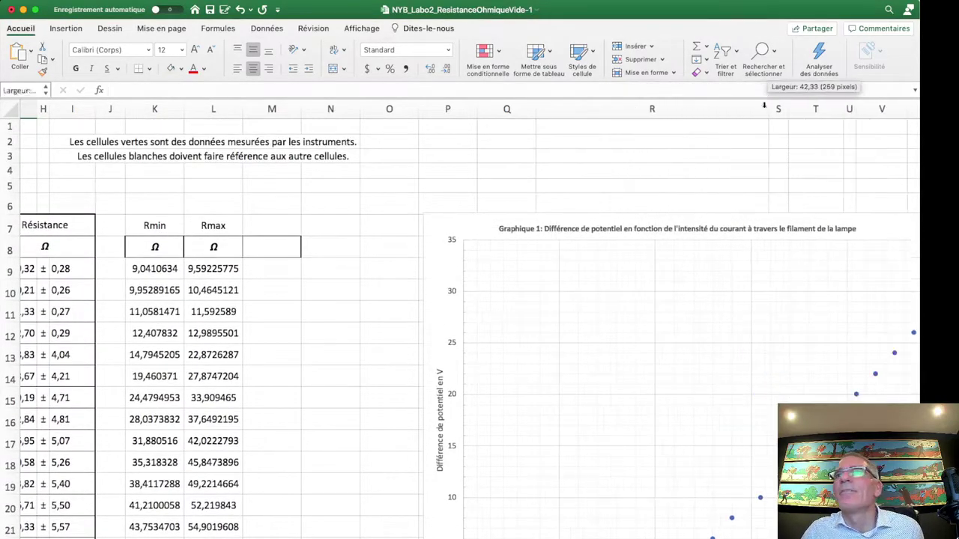
pyautogui.hscroll(4, 701, 238)
pyautogui.scroll(-8, 690, 217)
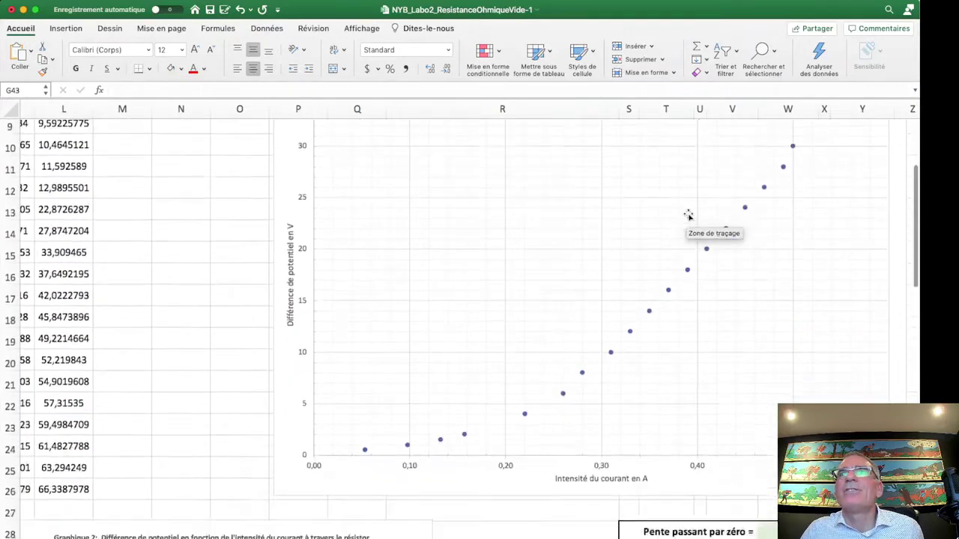
# Step: Move Graphique 2 to the right, clear of columns K and L beside Tableau 2
pyautogui.scroll(3, 581, 447)
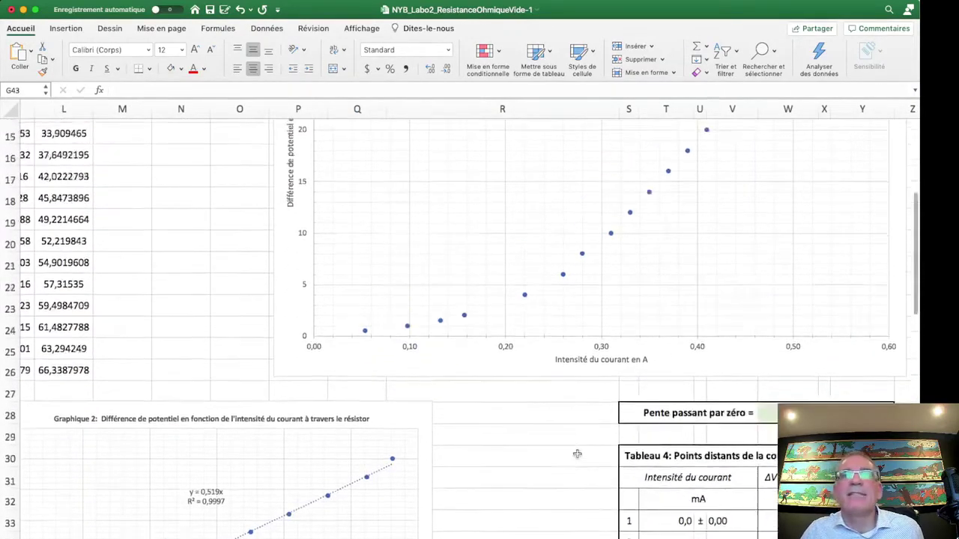
pyautogui.scroll(-5, 569, 448)
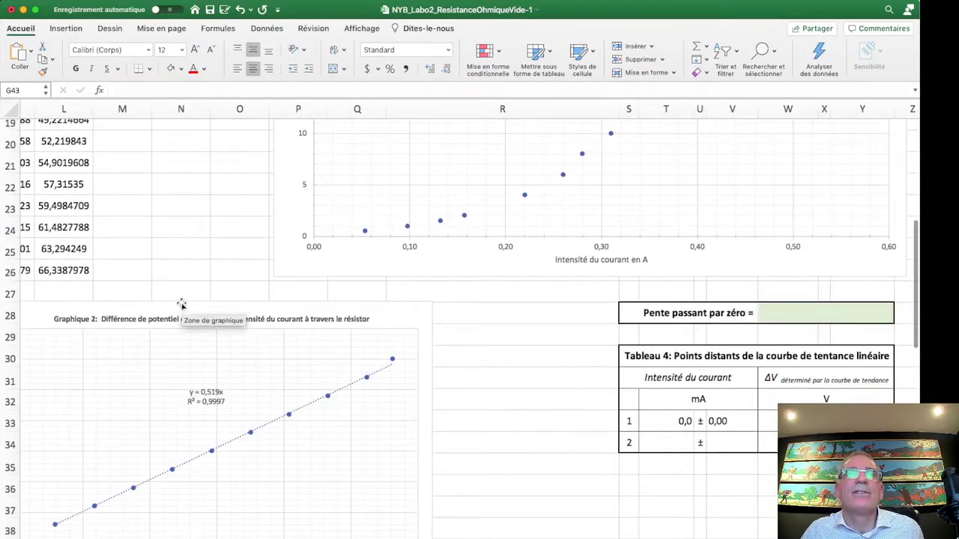
pyautogui.click(182, 301)
pyautogui.moveTo(177, 301); pyautogui.dragTo(369, 302)
pyautogui.hscroll(-5, 368, 311)
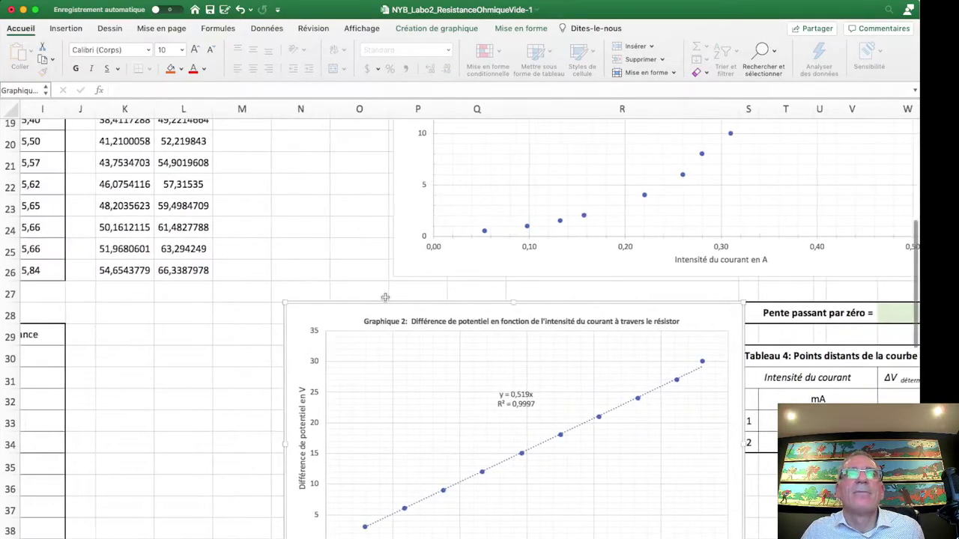
# Step: Enter the headings Rmin in K29 and Rmax in L29 beside Tableau 2
pyautogui.click(257, 333)
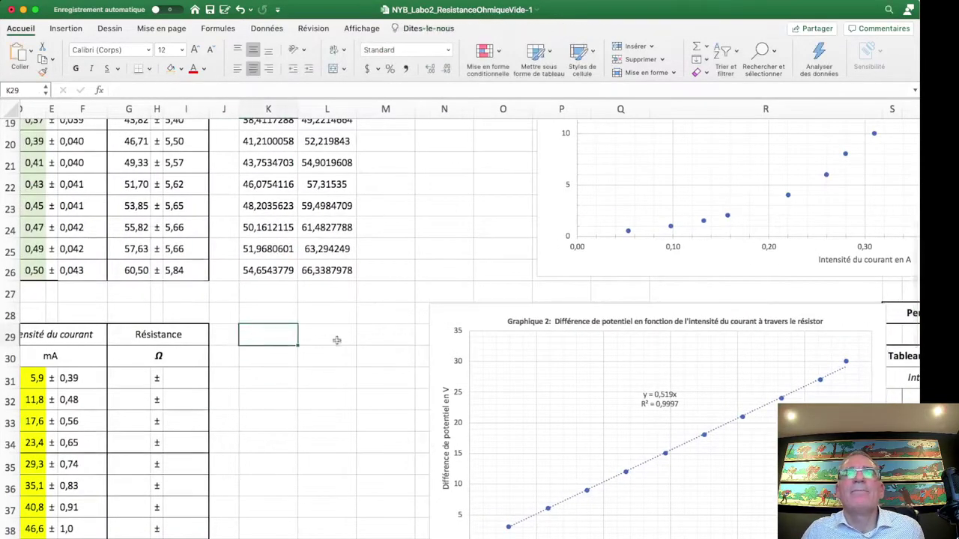
pyautogui.write('Rmi')
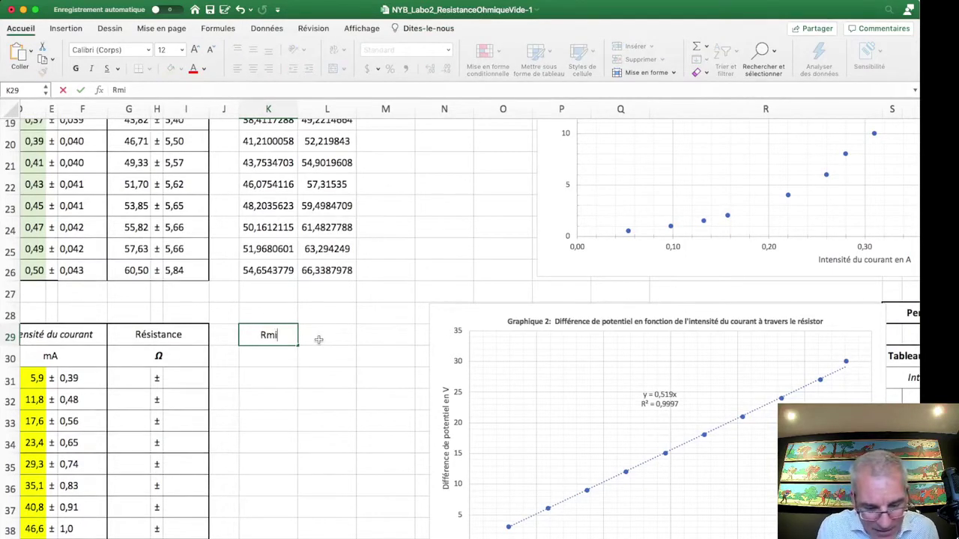
pyautogui.write('n')
pyautogui.click(319, 339)
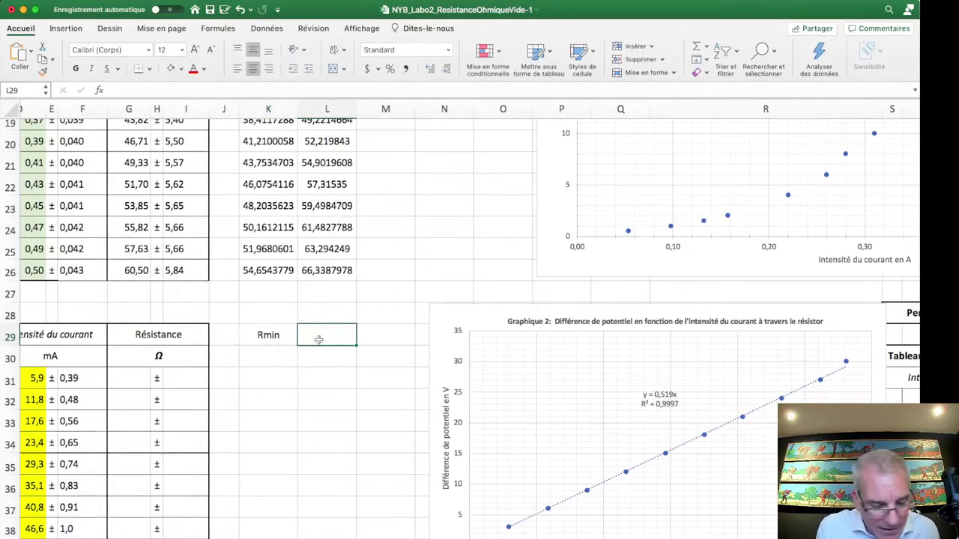
pyautogui.write('Rmax')
pyautogui.press('Return')
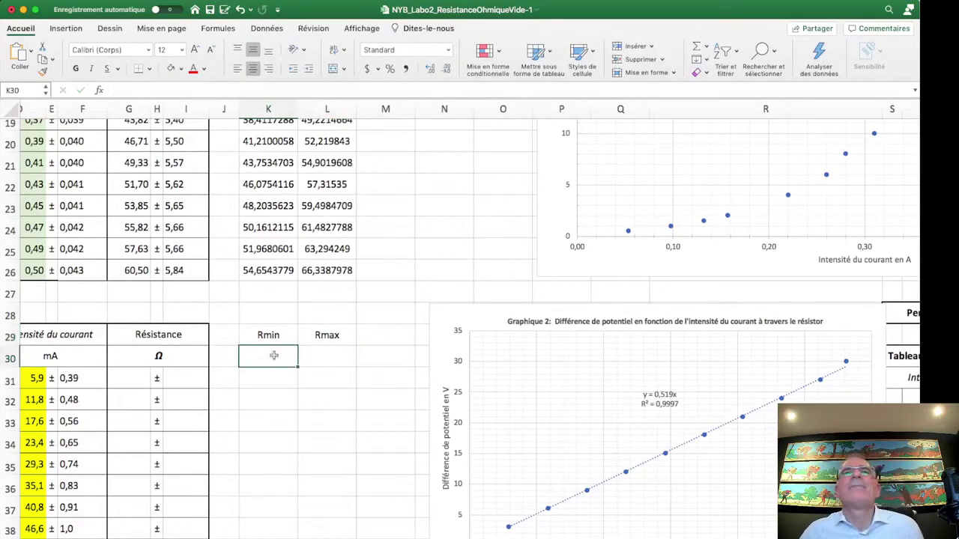
# Step: Copy the Ω unit cell K8 of Tableau 1 into K30 and L30 under the Rmin and Rmax headings
pyautogui.scroll(10, 307, 325)
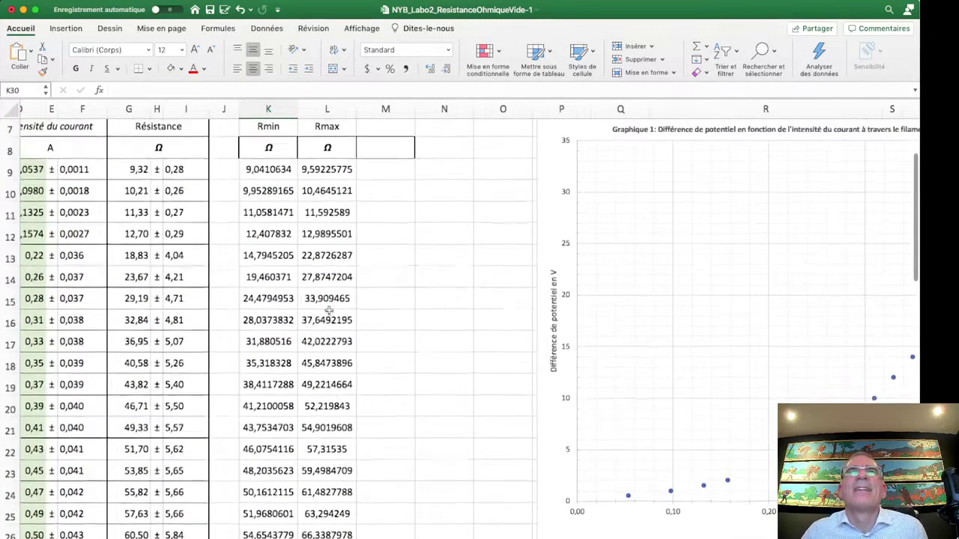
pyautogui.click(271, 215)
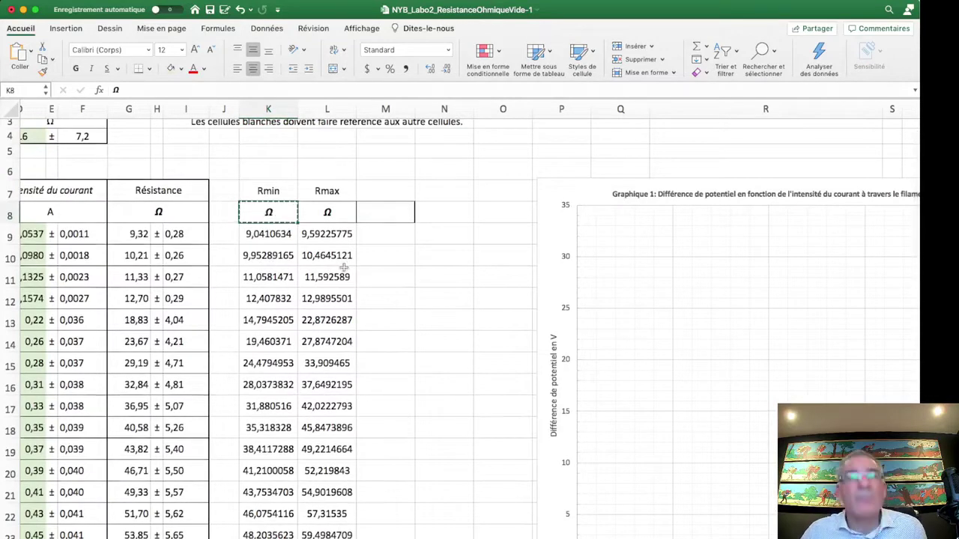
pyautogui.scroll(-5, 280, 467)
pyautogui.click(280, 457)
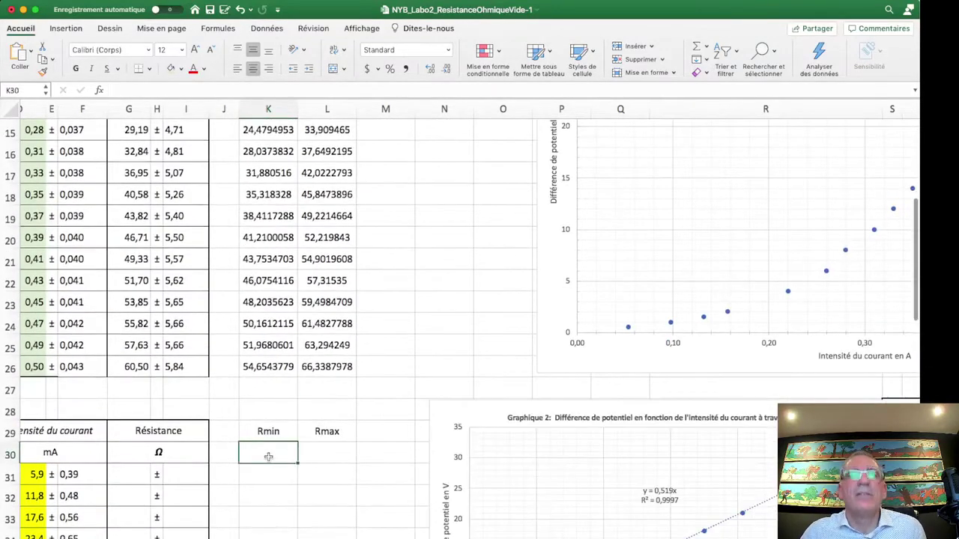
pyautogui.write('Ω')
pyautogui.click(329, 453)
pyautogui.write('Ω')
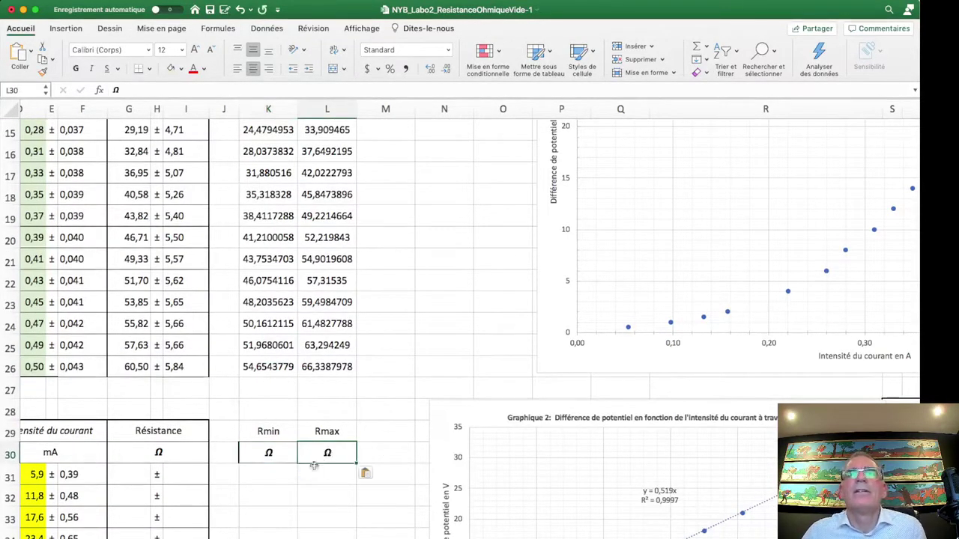
pyautogui.click(278, 471)
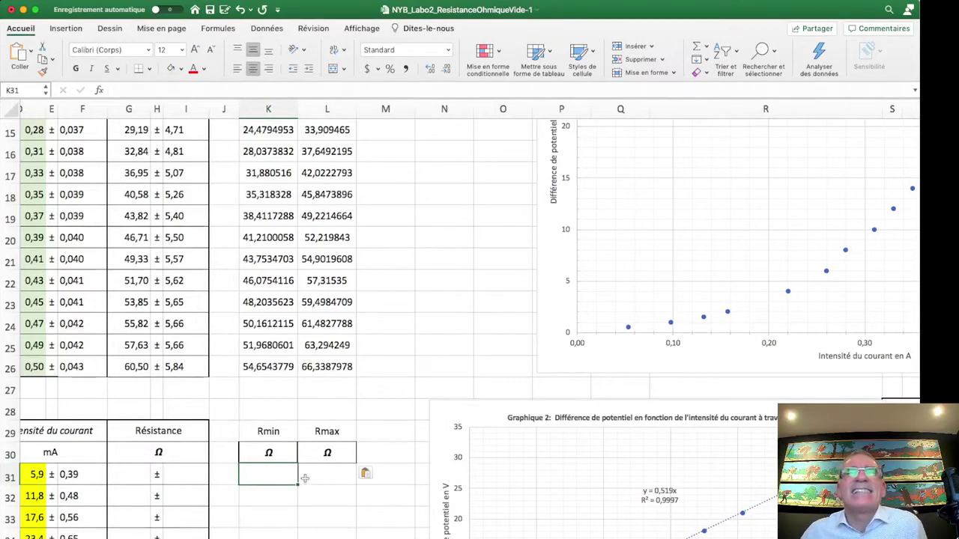
pyautogui.click(128, 477)
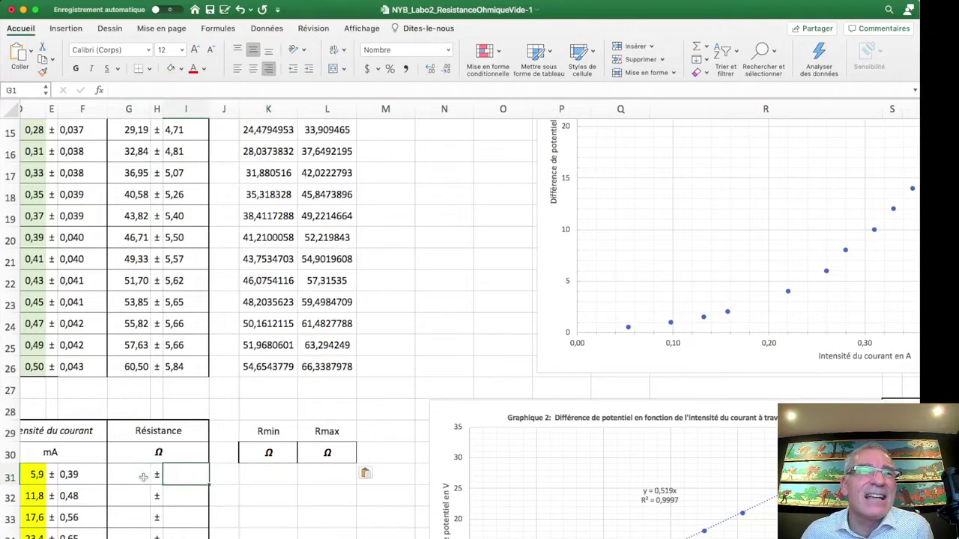
pyautogui.click(179, 478)
pyautogui.click(133, 476)
pyautogui.click(184, 479)
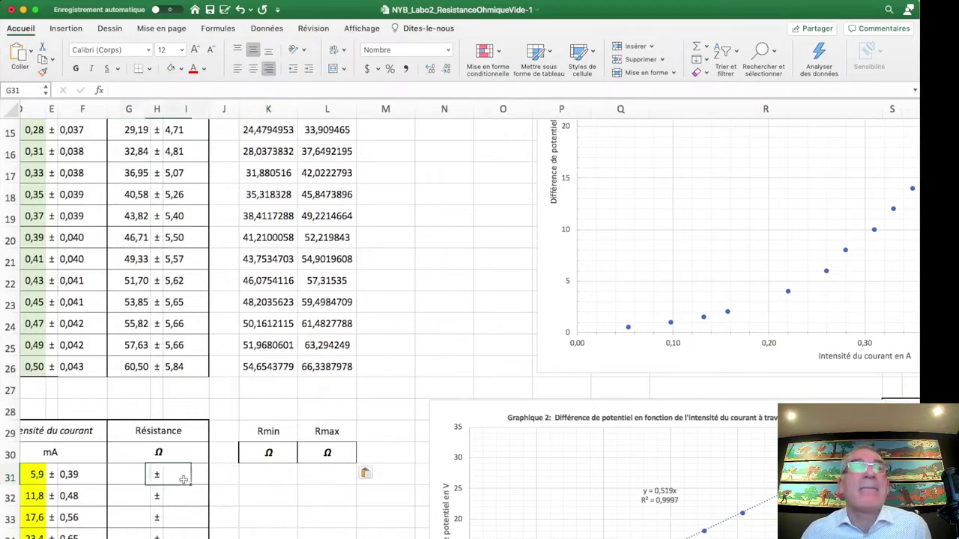
pyautogui.click(270, 477)
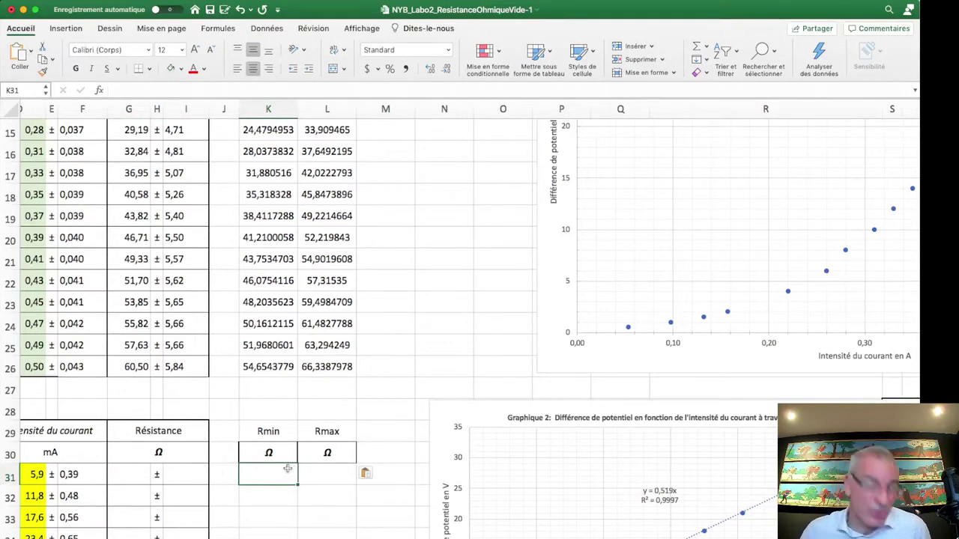
pyautogui.hscroll(2, 287, 468)
pyautogui.hscroll(-4, 233, 474)
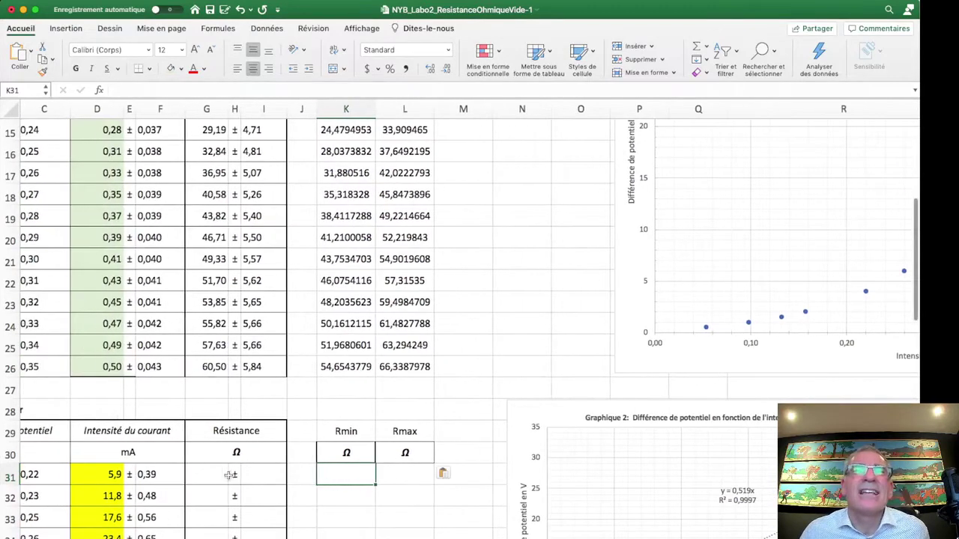
pyautogui.click(212, 475)
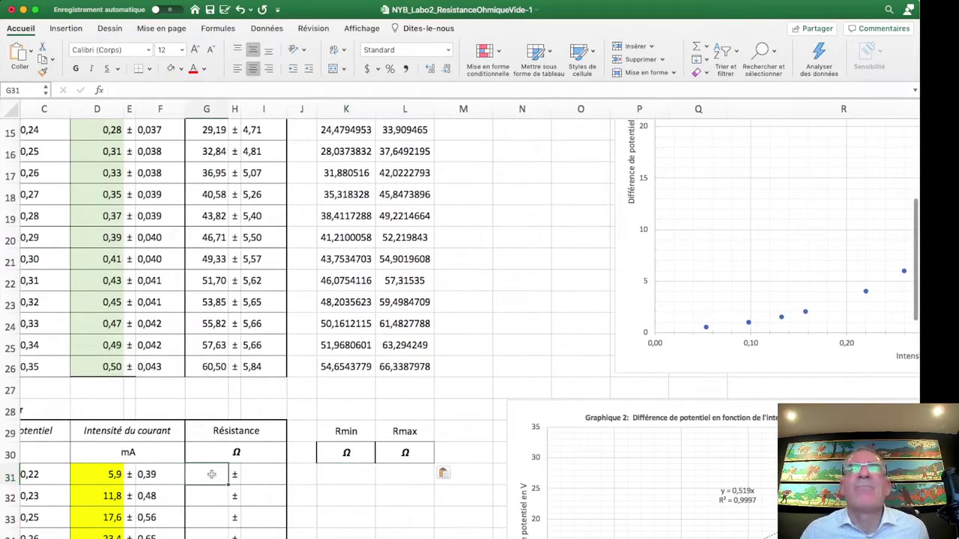
# Step: Enter the minimum resistance formula =(A31-C31)/(D31+F31) in K31 for the resistor's first reading
pyautogui.click(345, 475)
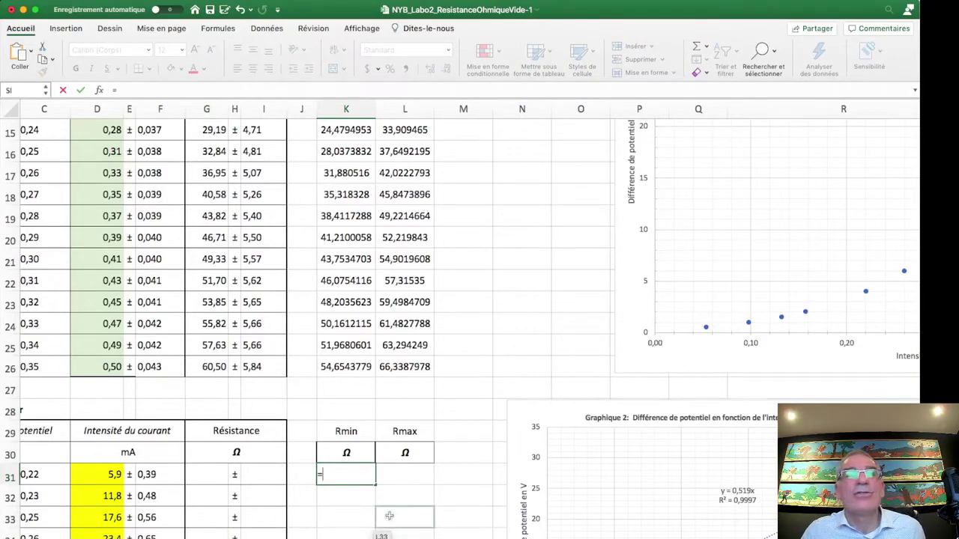
pyautogui.scroll(3, 395, 520)
pyautogui.scroll(-3, 418, 487)
pyautogui.hscroll(3, 431, 470)
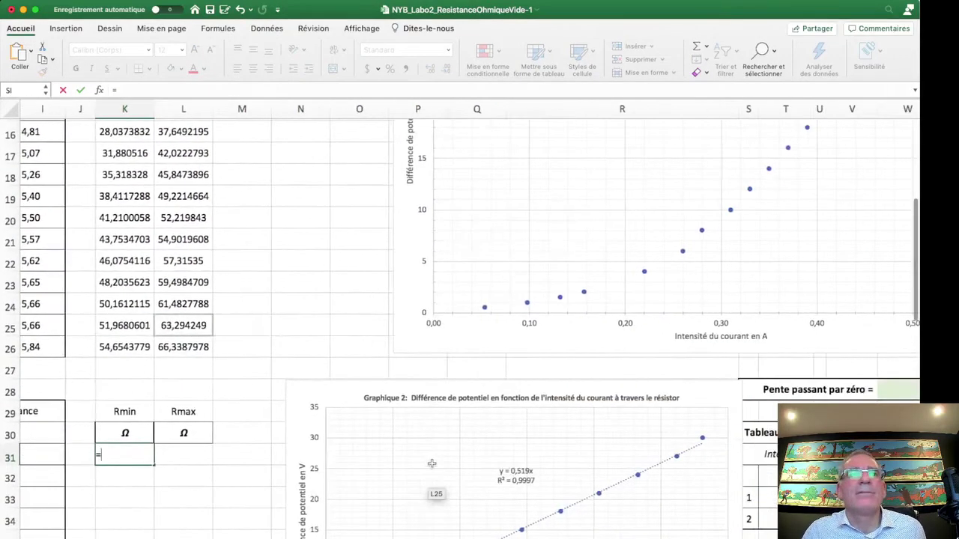
pyautogui.hscroll(-5, 434, 487)
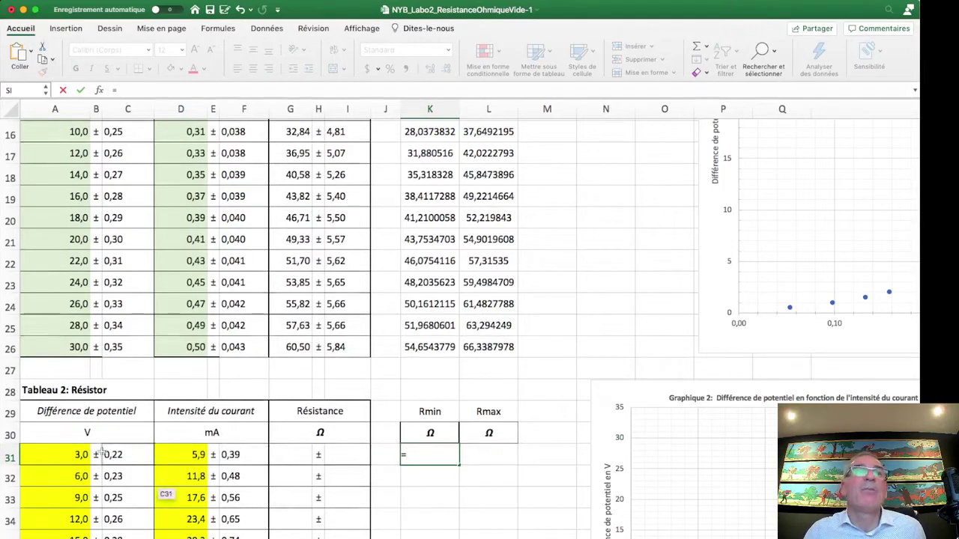
pyautogui.click(58, 457)
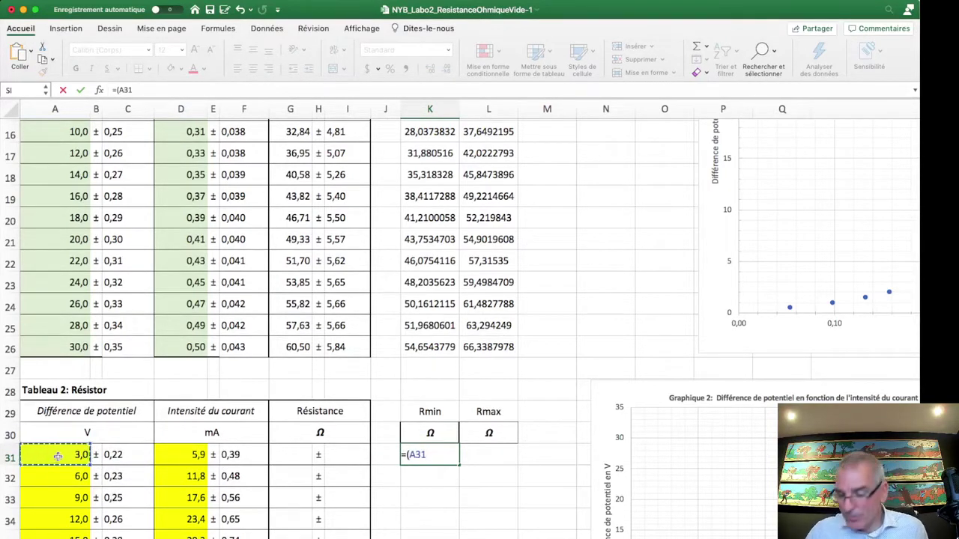
pyautogui.write('-')
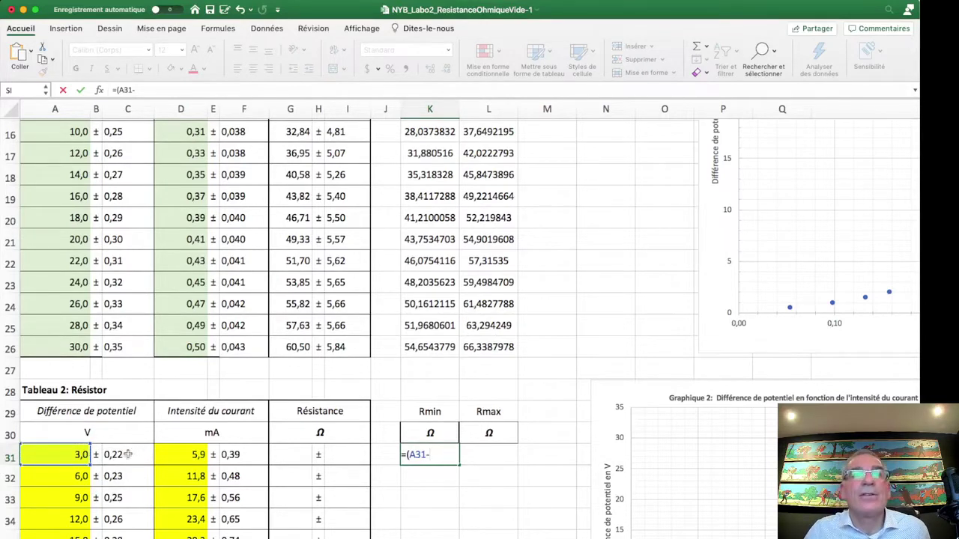
pyautogui.click(124, 454)
pyautogui.write(')')
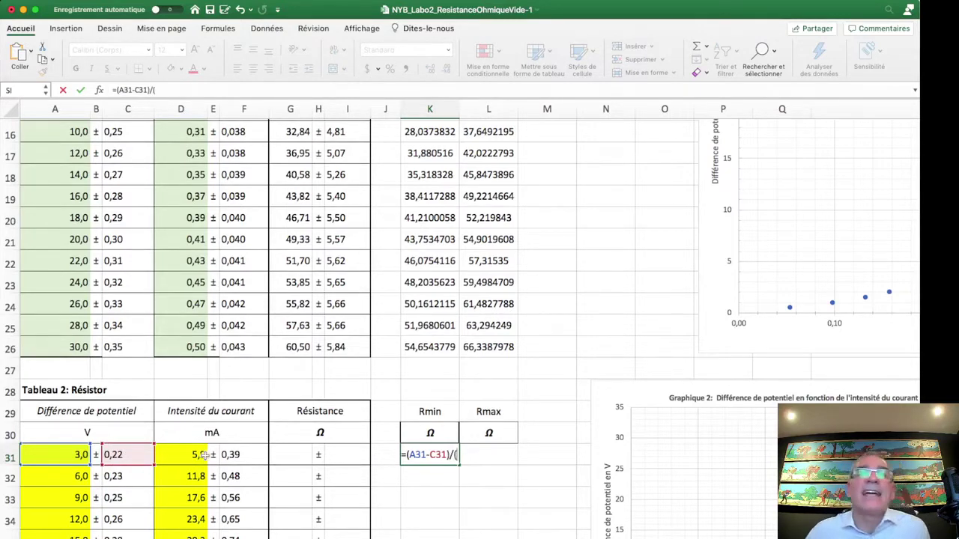
pyautogui.write('/(')
pyautogui.click(194, 458)
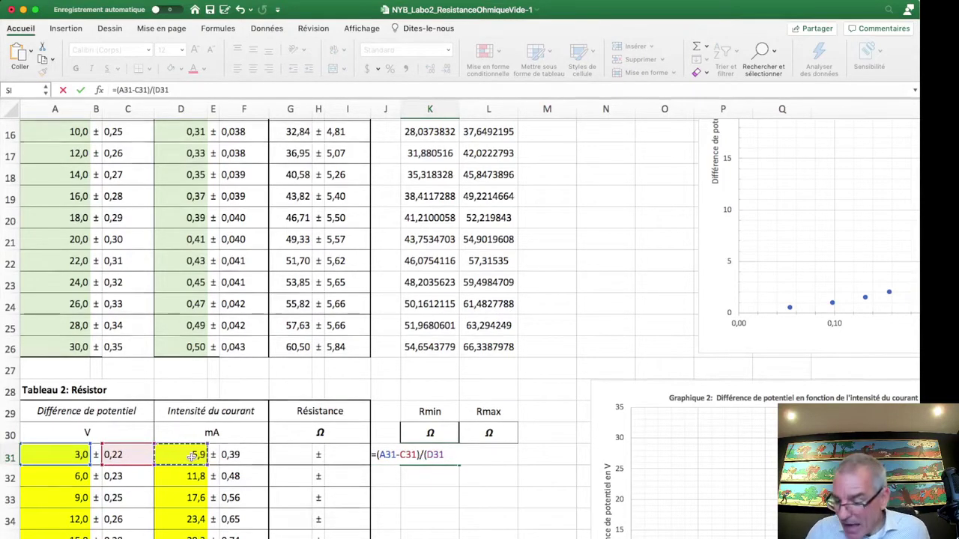
pyautogui.write('+')
pyautogui.click(235, 454)
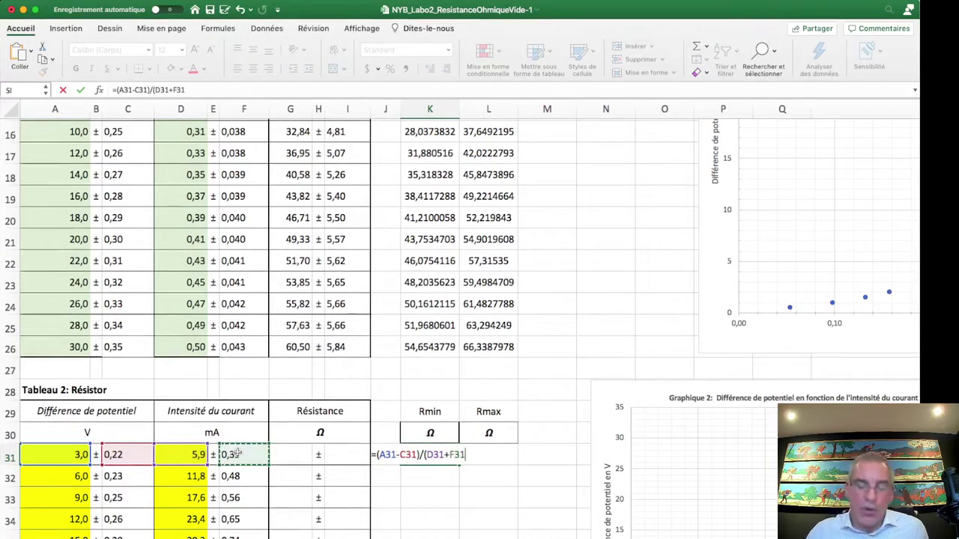
pyautogui.write(')')
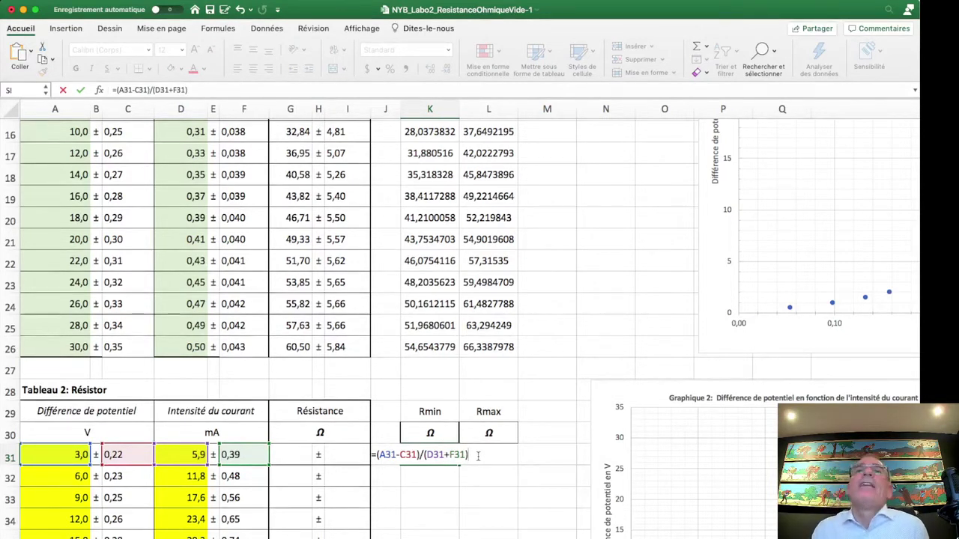
pyautogui.press('Return')
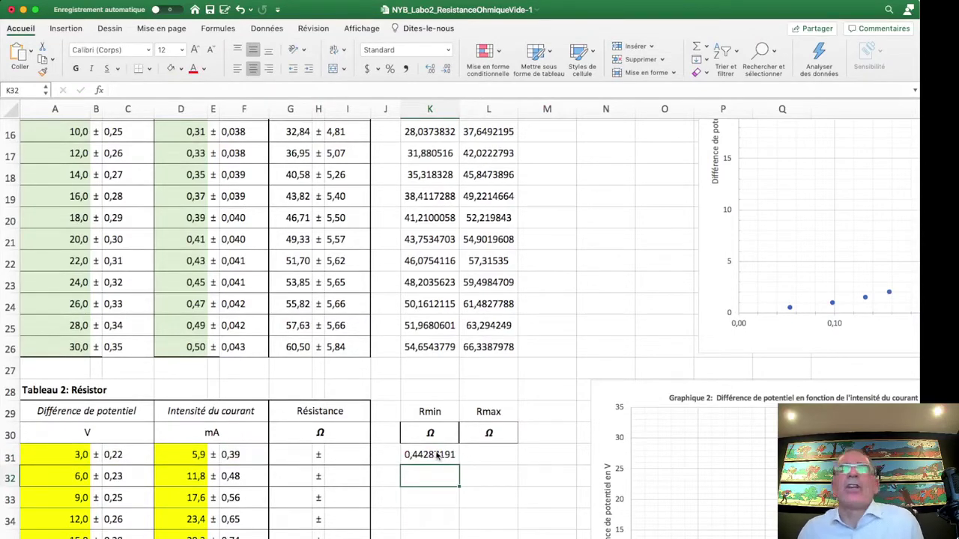
pyautogui.scroll(8, 484, 386)
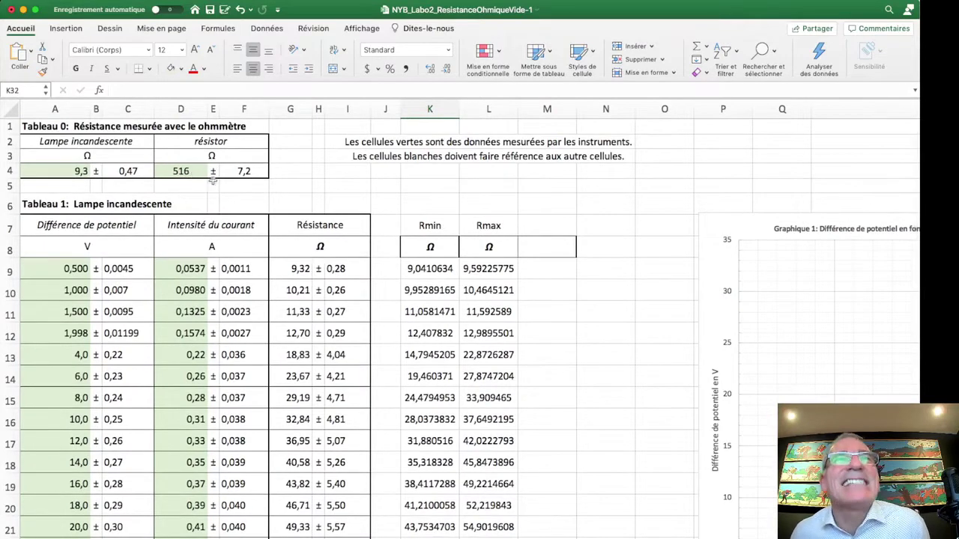
pyautogui.scroll(-6, 418, 302)
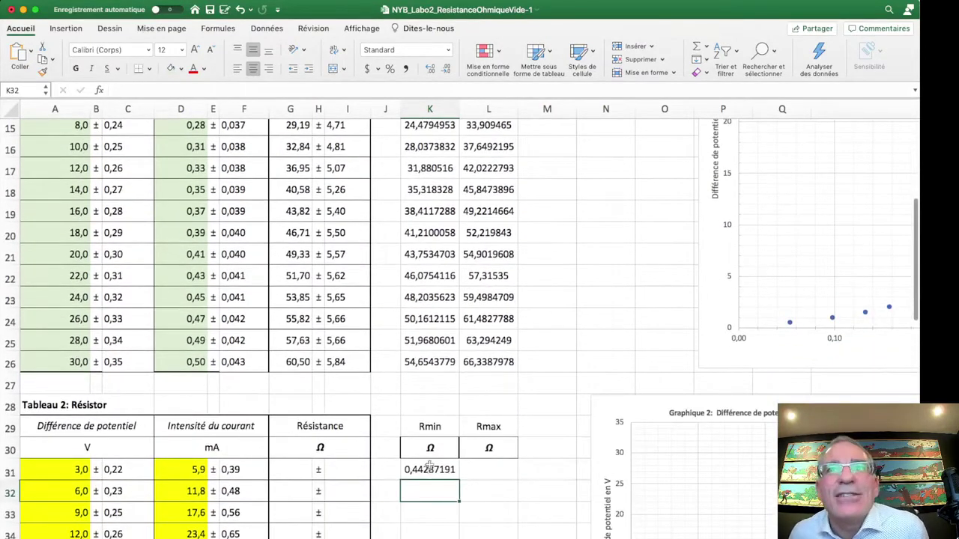
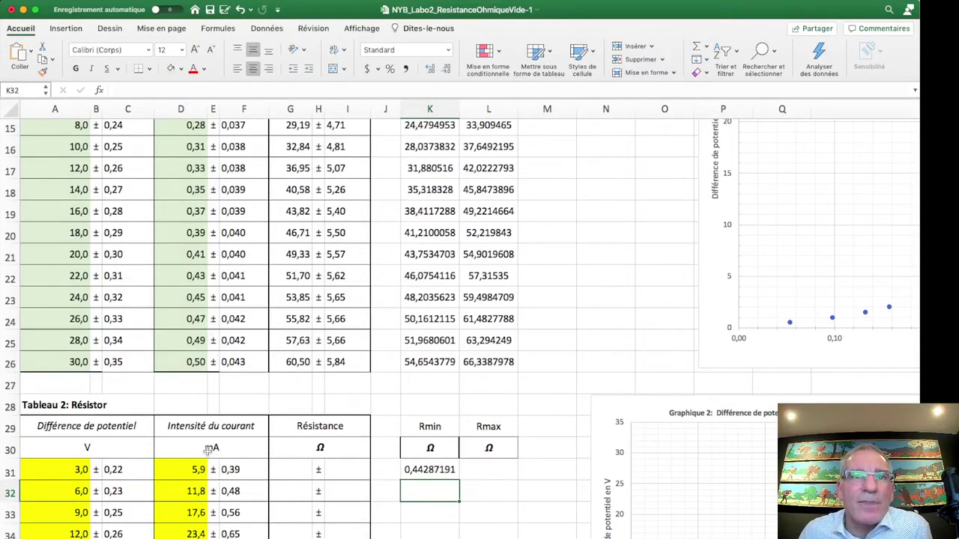
# Step: Multiply the Rmin formula in K31 by 1000 so it reads =(A31-C31)/(D31+F31)*1000
pyautogui.click(417, 469)
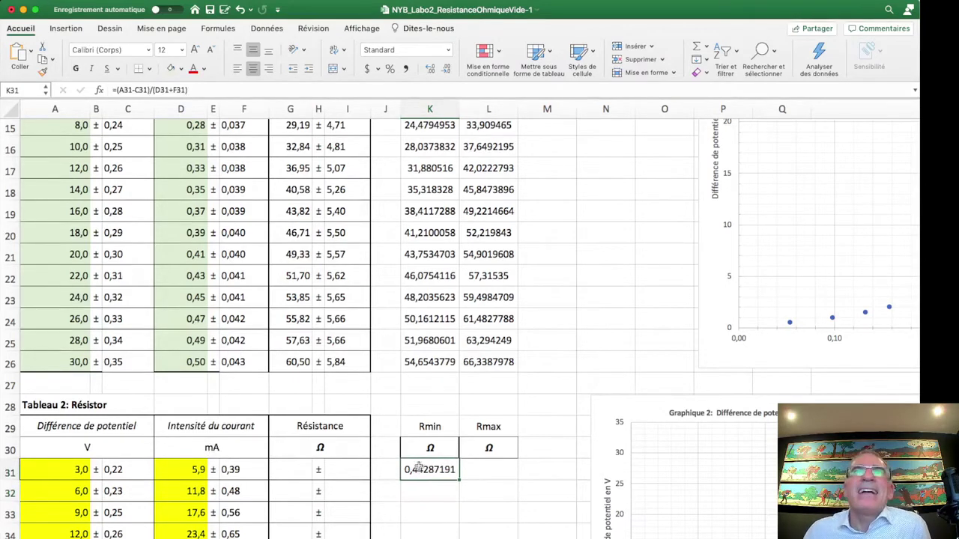
pyautogui.click(205, 87)
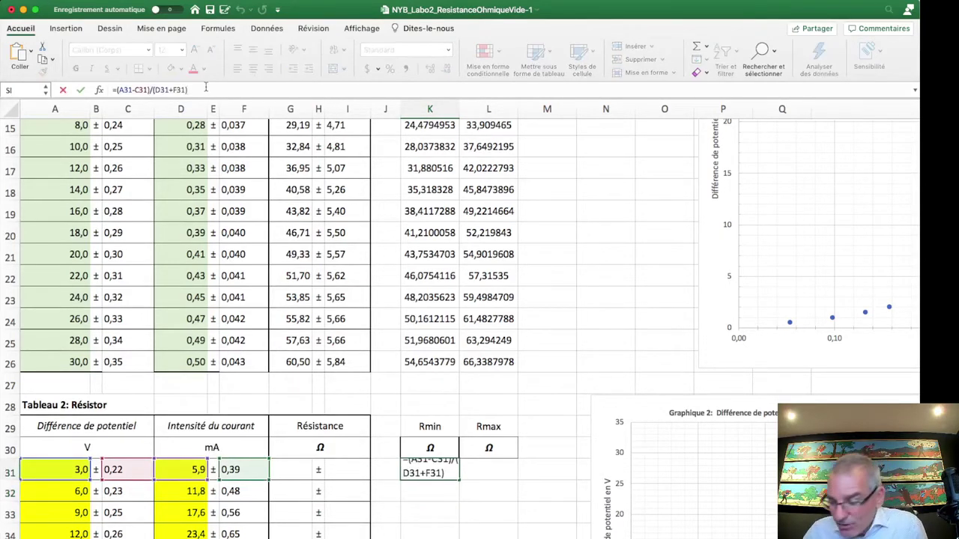
pyautogui.write('*1000')
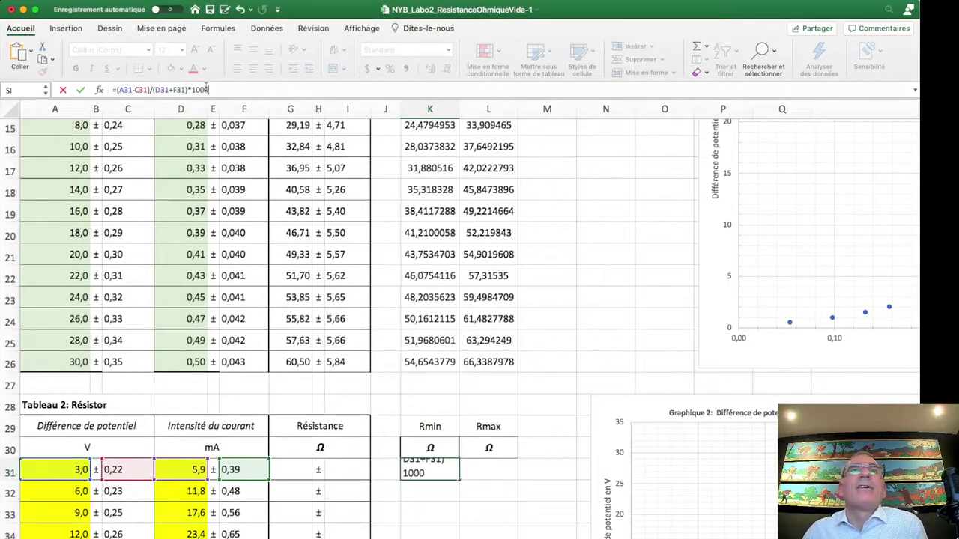
pyautogui.press('Return')
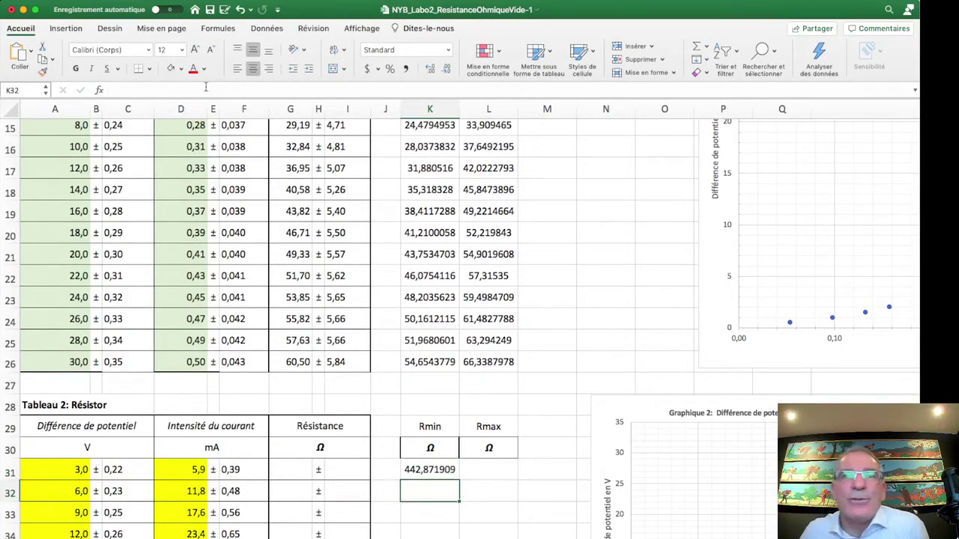
# Step: Enter the Rmax formula =(A31+C31)/(D31-F31) in L31 for the first row of Tableau 2
pyautogui.click(438, 472)
pyautogui.press('Right')
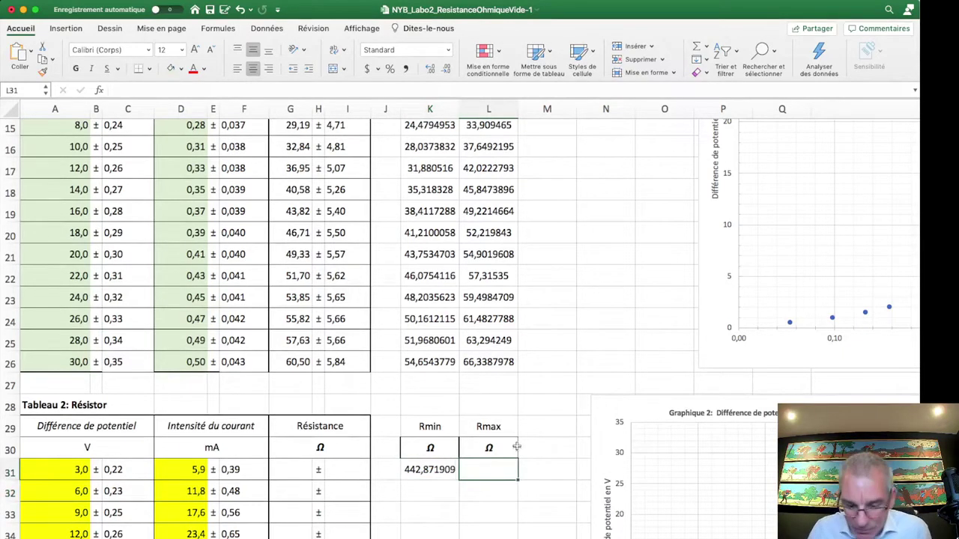
pyautogui.write('=')
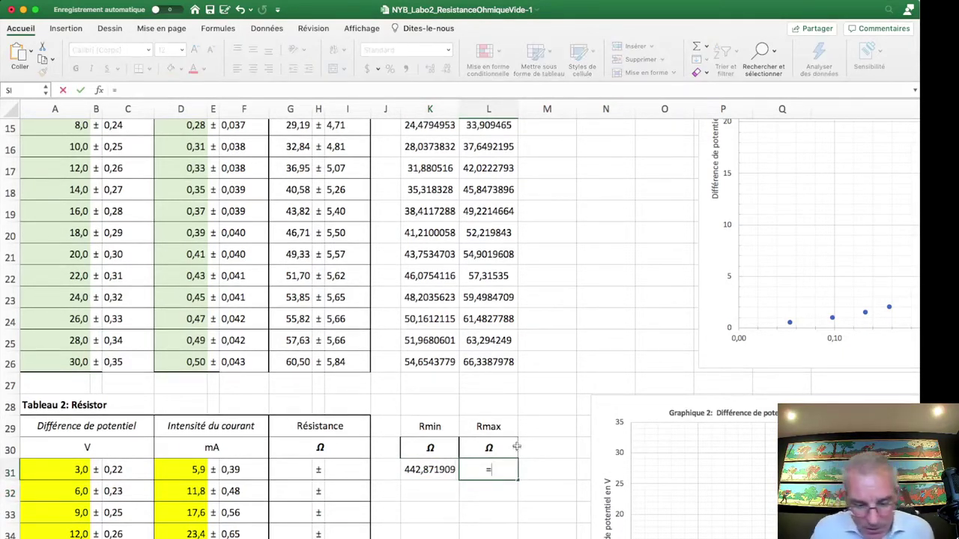
pyautogui.write('(')
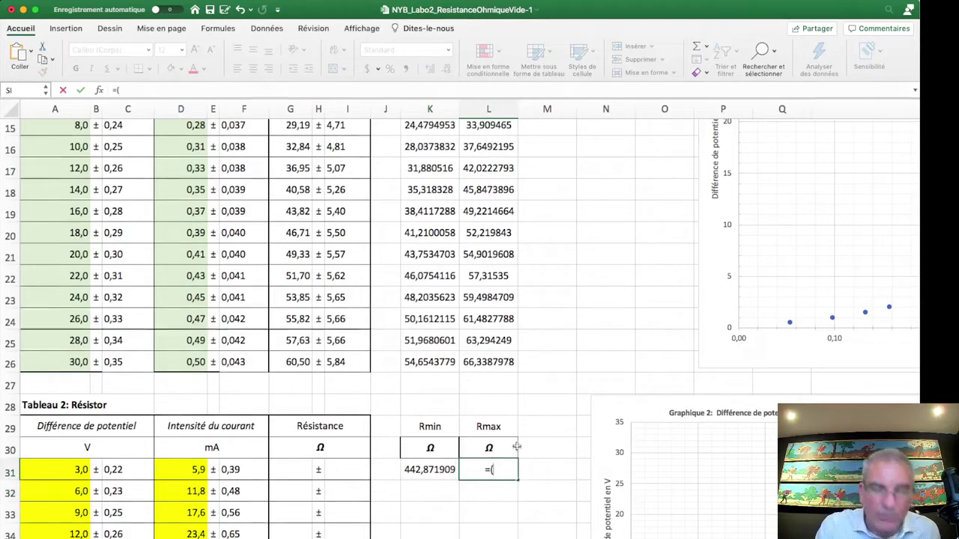
pyautogui.click(68, 469)
pyautogui.write('+')
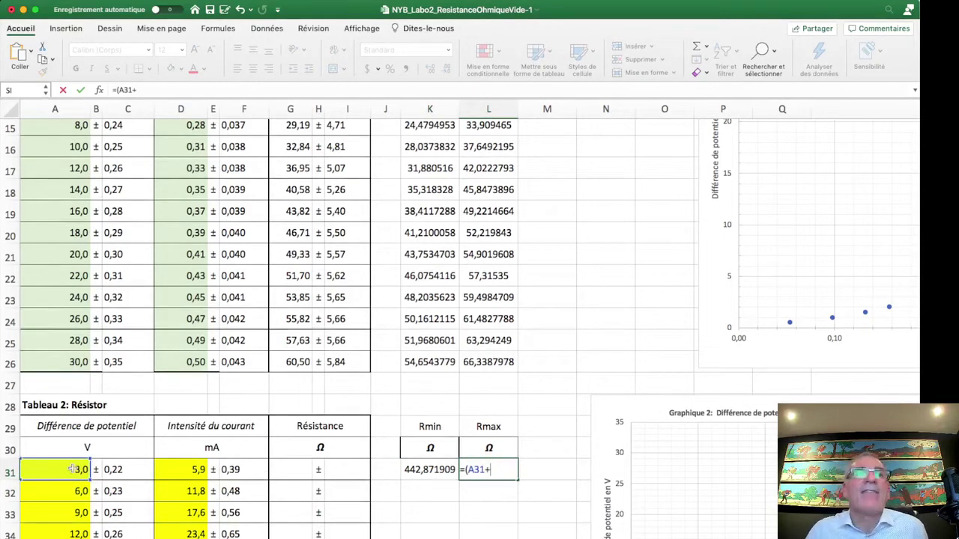
pyautogui.click(127, 468)
pyautogui.write(')')
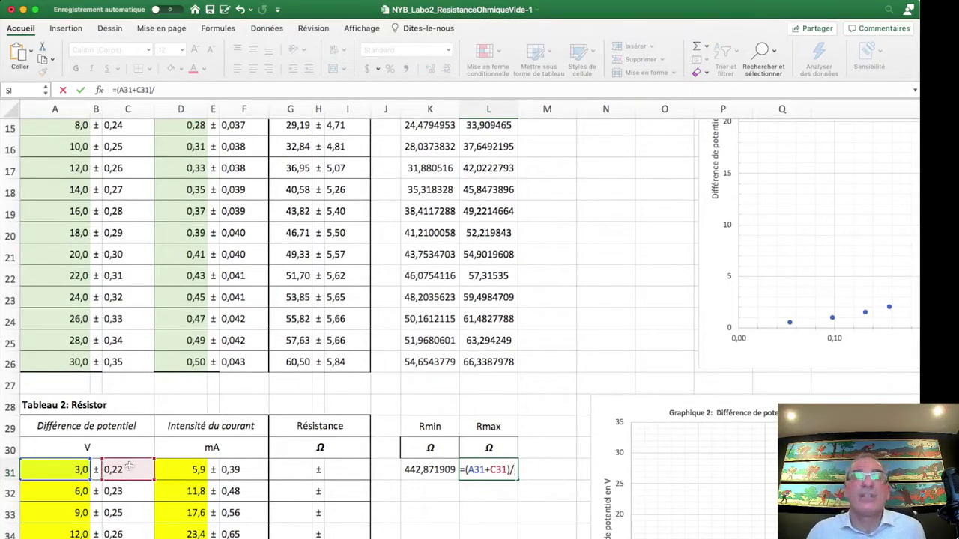
pyautogui.write('/(')
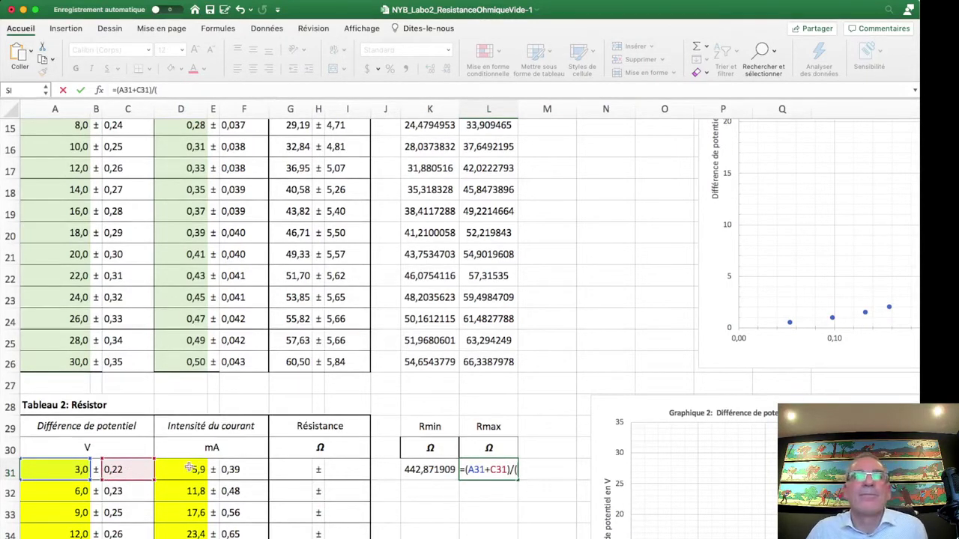
pyautogui.click(194, 469)
pyautogui.write('-')
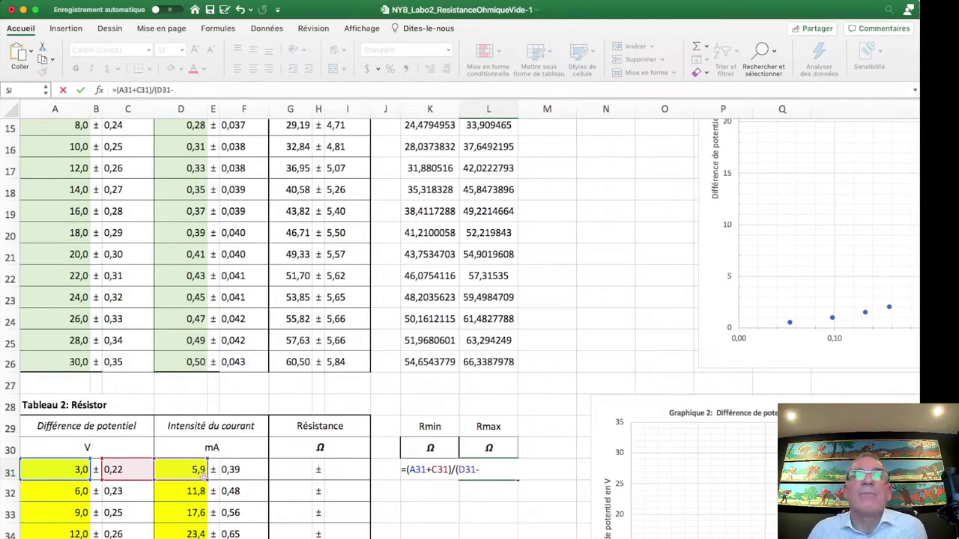
pyautogui.click(238, 469)
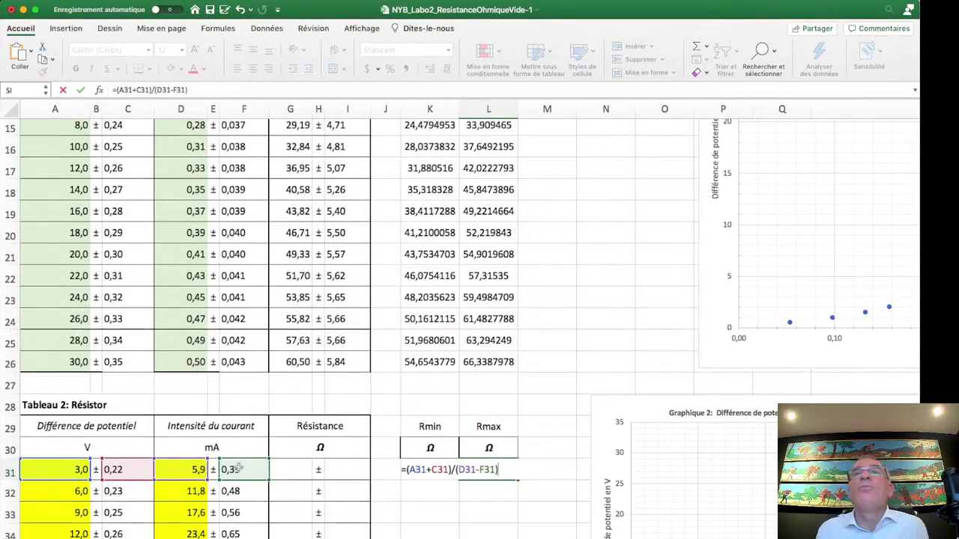
pyautogui.press('Return')
# Step: Append *1000 to the Rmax formula in L31 to convert the result to ohms
pyautogui.click(490, 468)
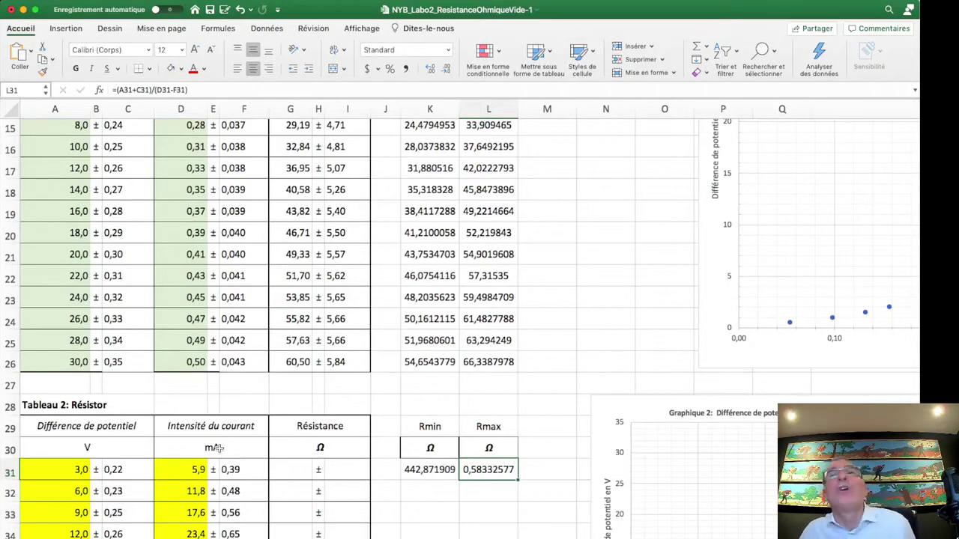
pyautogui.click(218, 91)
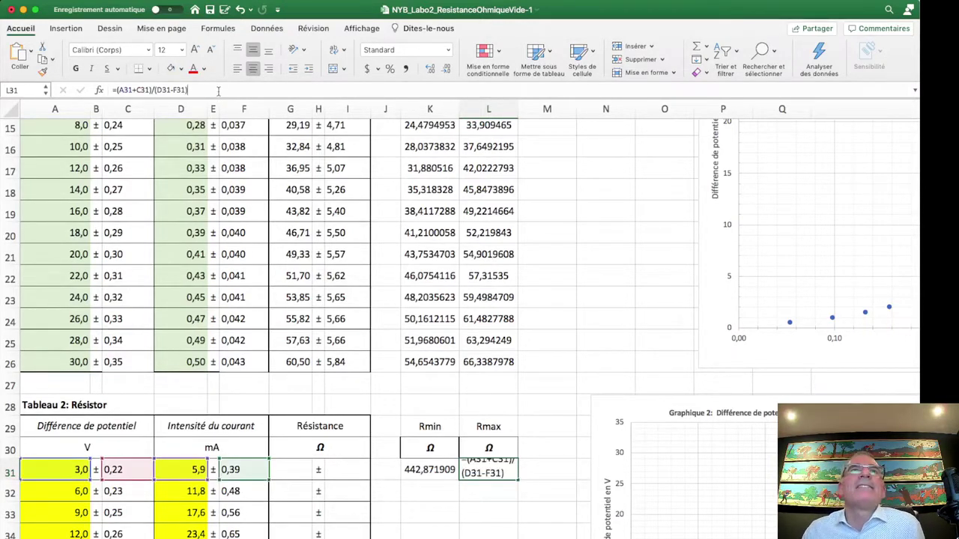
pyautogui.write('*1000')
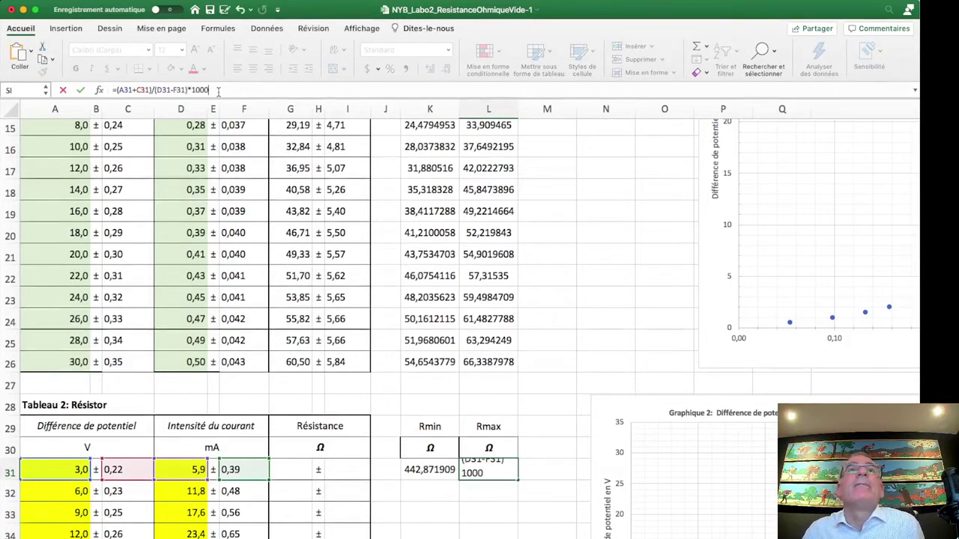
pyautogui.press('Return')
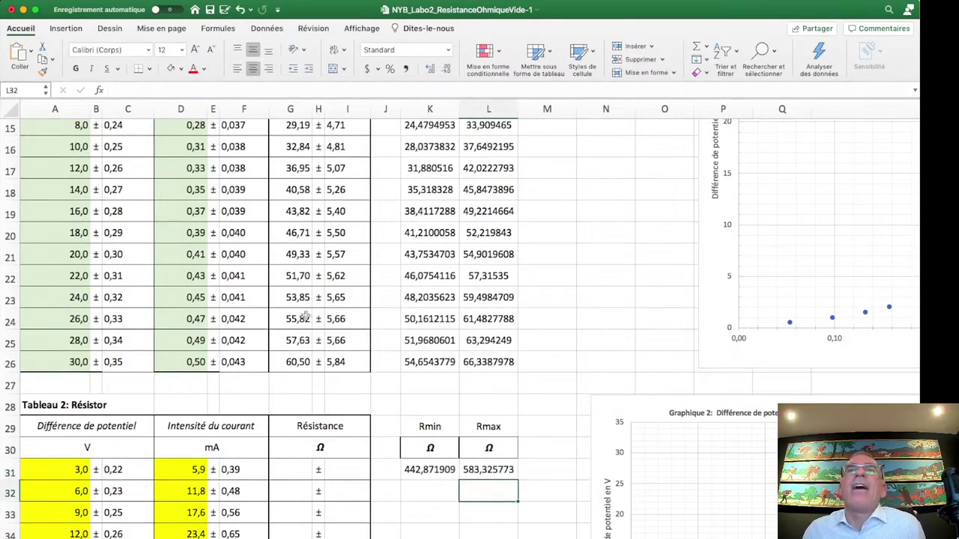
# Step: Enter the mean resistance formula =(K31+L31)/2 in G31 of Tableau 2
pyautogui.click(426, 470)
pyautogui.scroll(5, 442, 375)
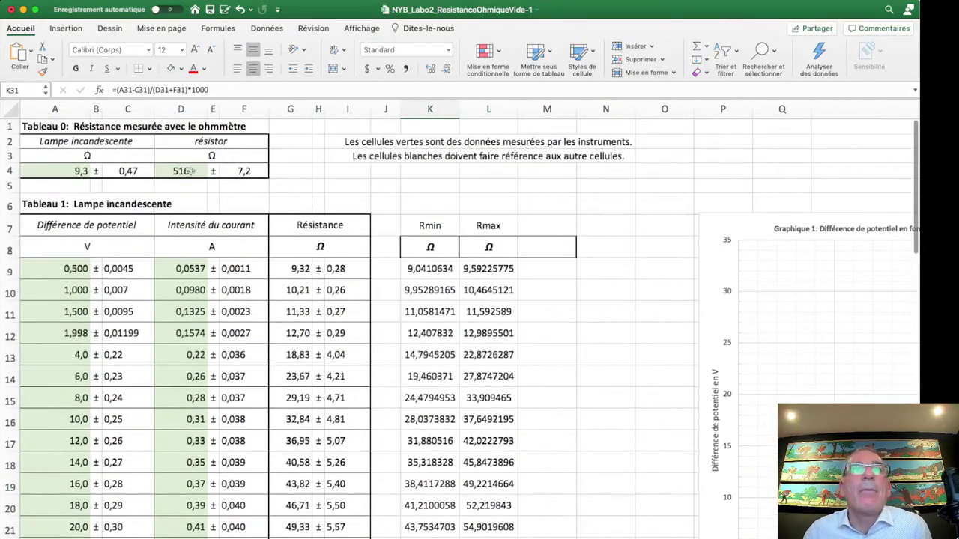
pyautogui.scroll(-7, 191, 172)
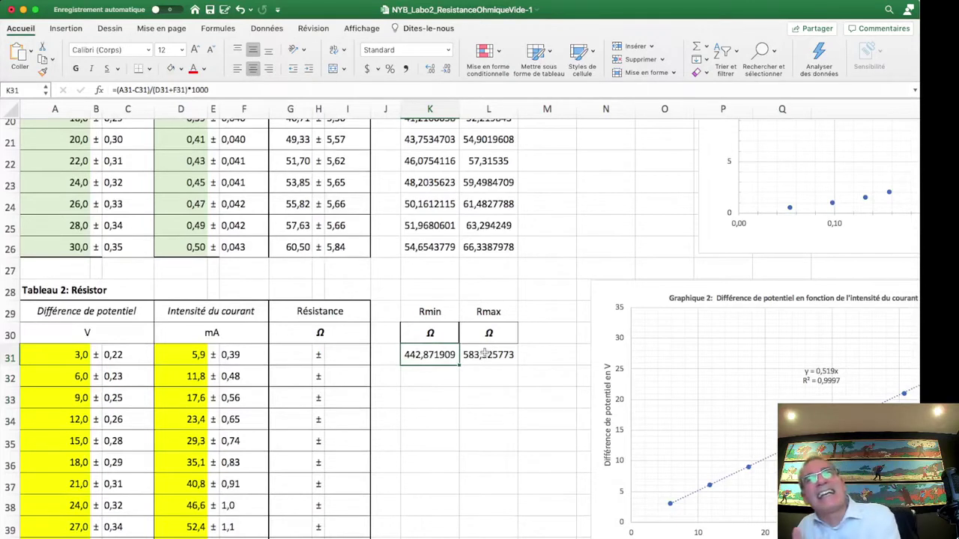
pyautogui.click(293, 357)
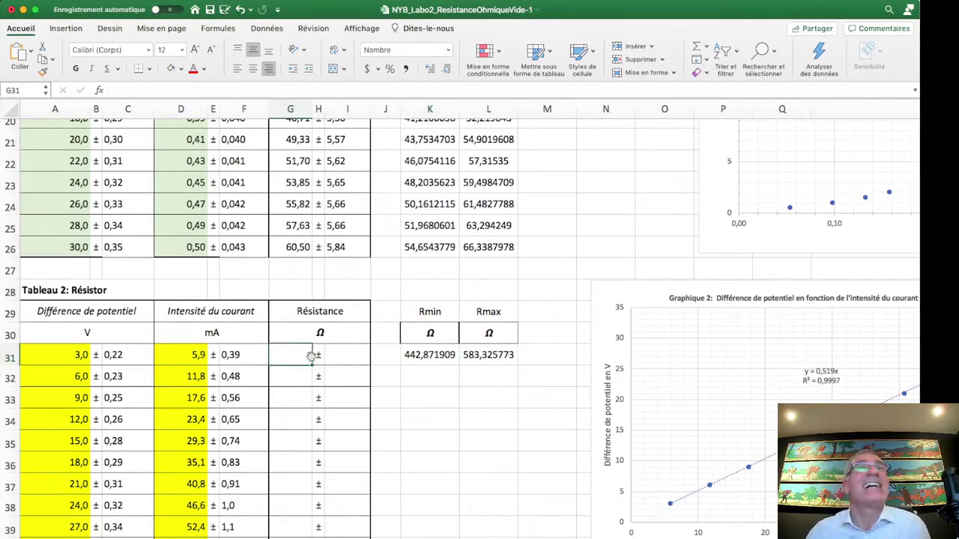
pyautogui.write('=')
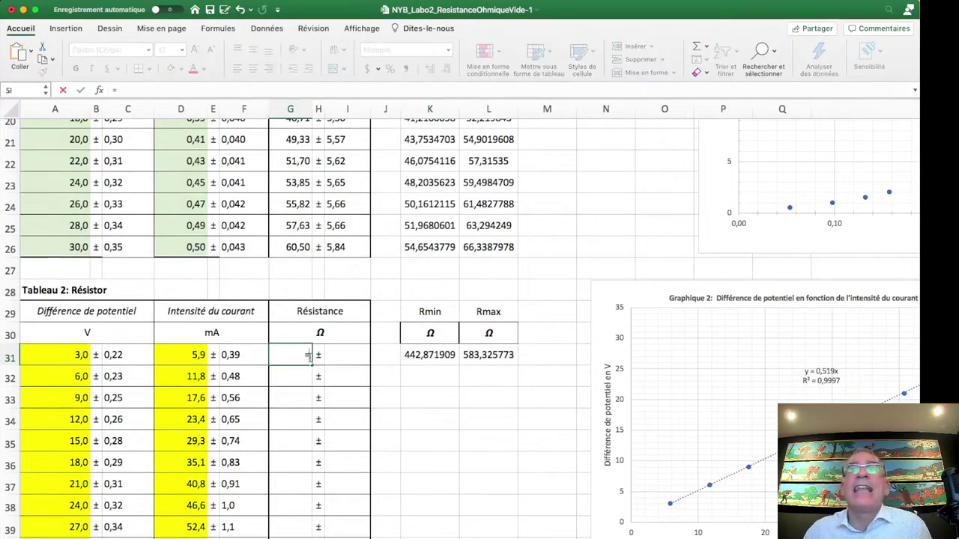
pyautogui.write('(')
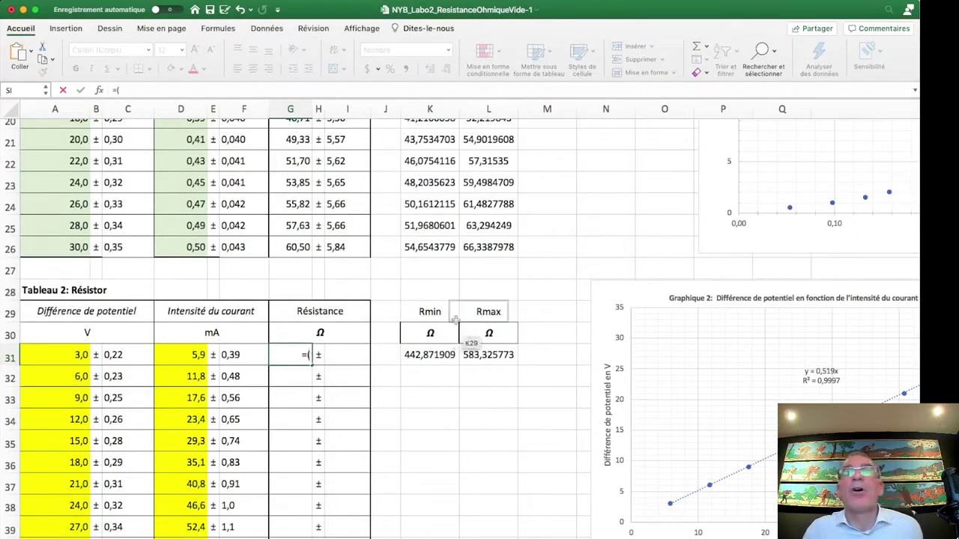
pyautogui.click(429, 354)
pyautogui.write('+')
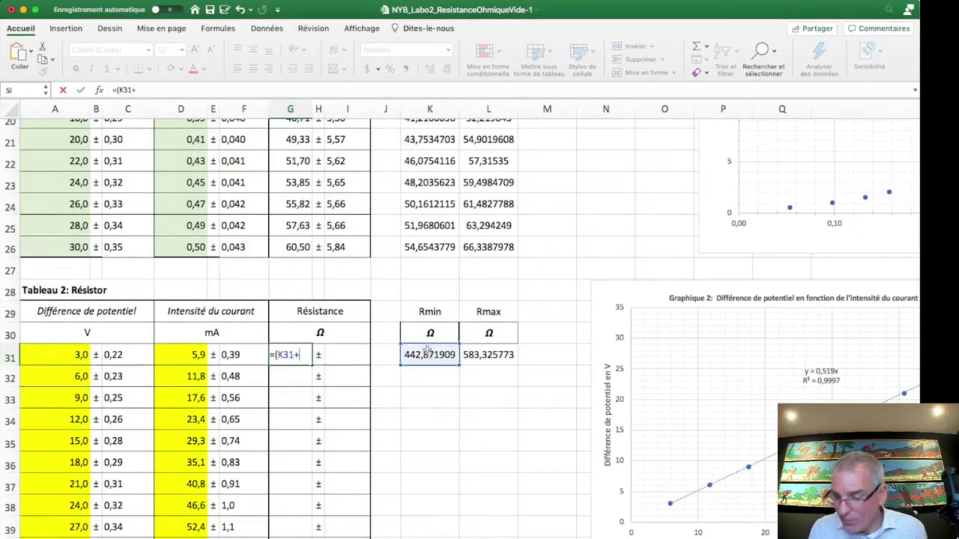
pyautogui.click(501, 355)
pyautogui.write(')/2')
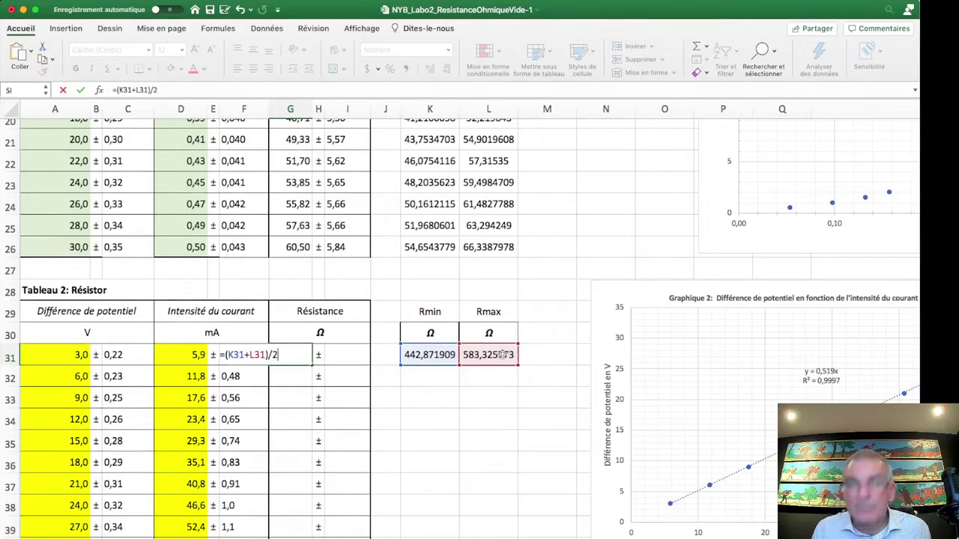
pyautogui.press('Return')
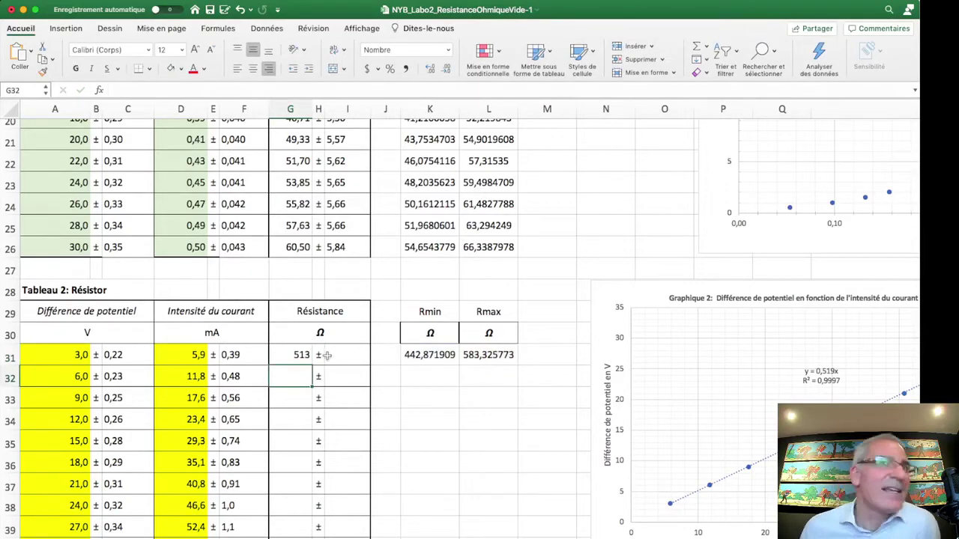
# Step: Enter the resistance uncertainty formula =(L31-K31)/2 in I31 of Tableau 2
pyautogui.scroll(10, 542, 495)
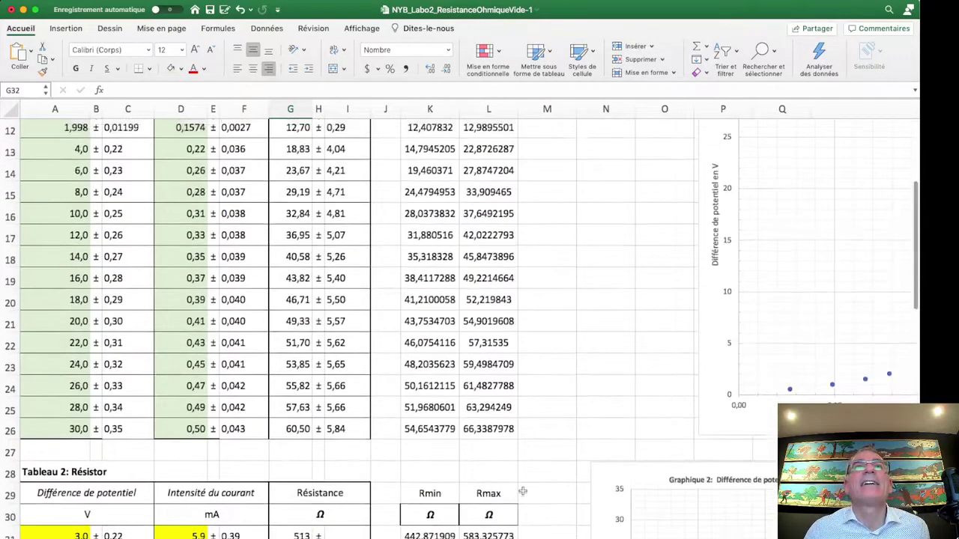
pyautogui.hscroll(5, 370, 278)
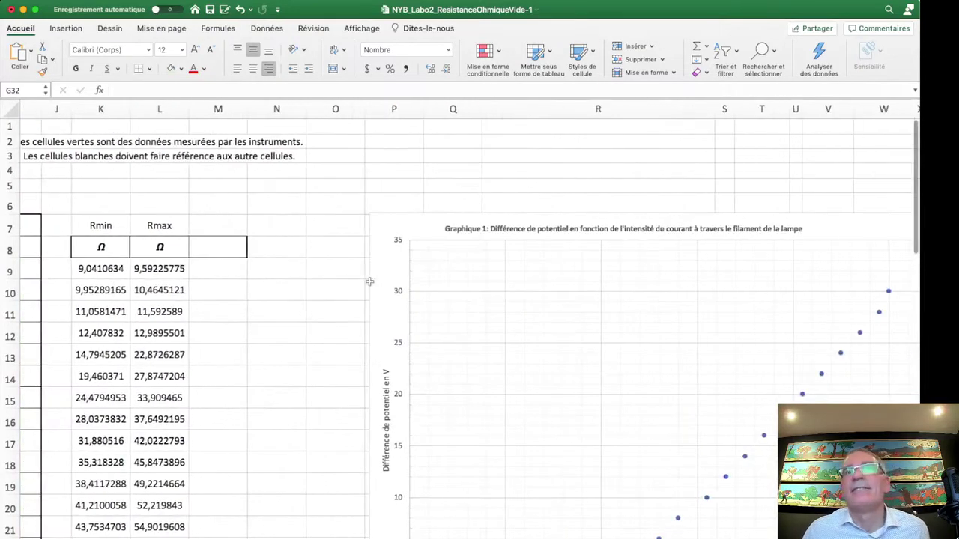
pyautogui.hscroll(-5, 368, 278)
pyautogui.scroll(-1, 373, 279)
pyautogui.scroll(-9, 374, 280)
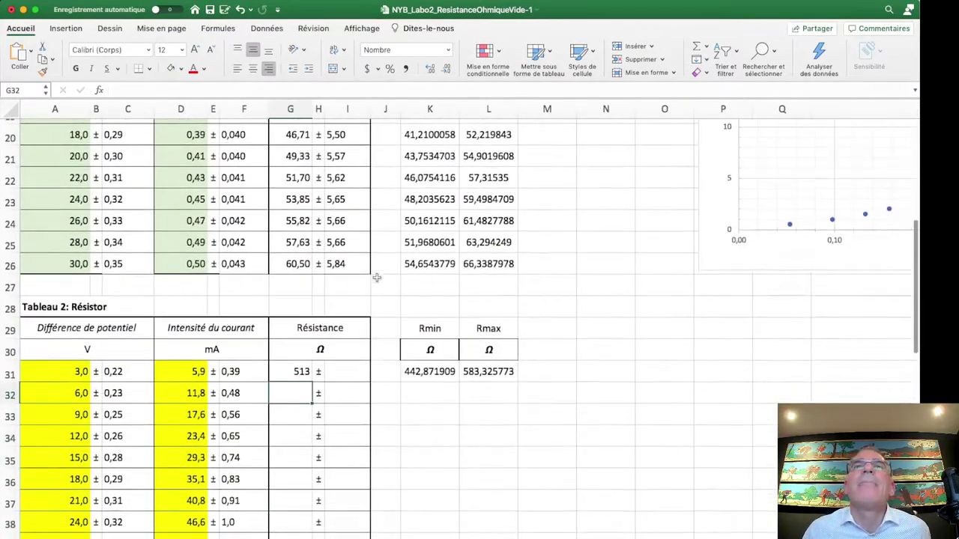
pyautogui.click(361, 367)
pyautogui.write('=')
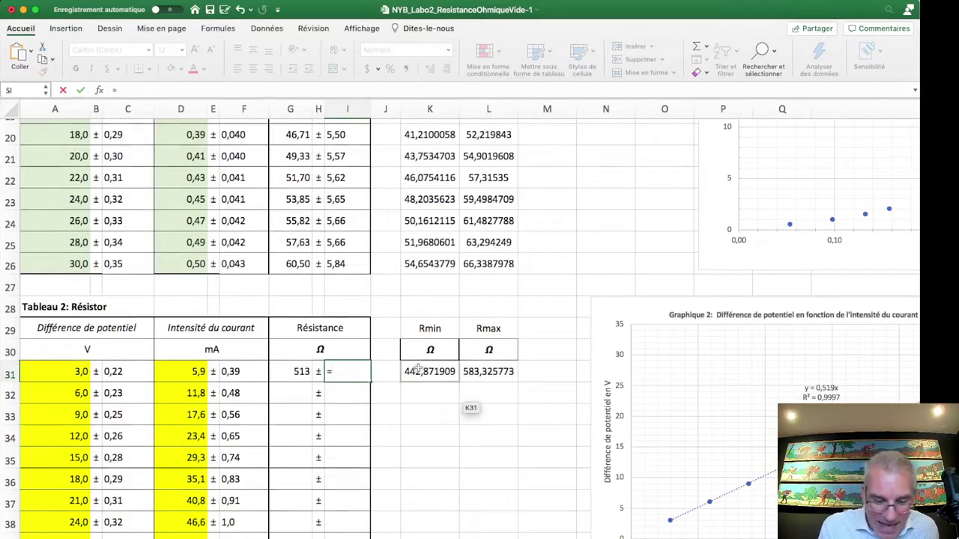
pyautogui.write('(')
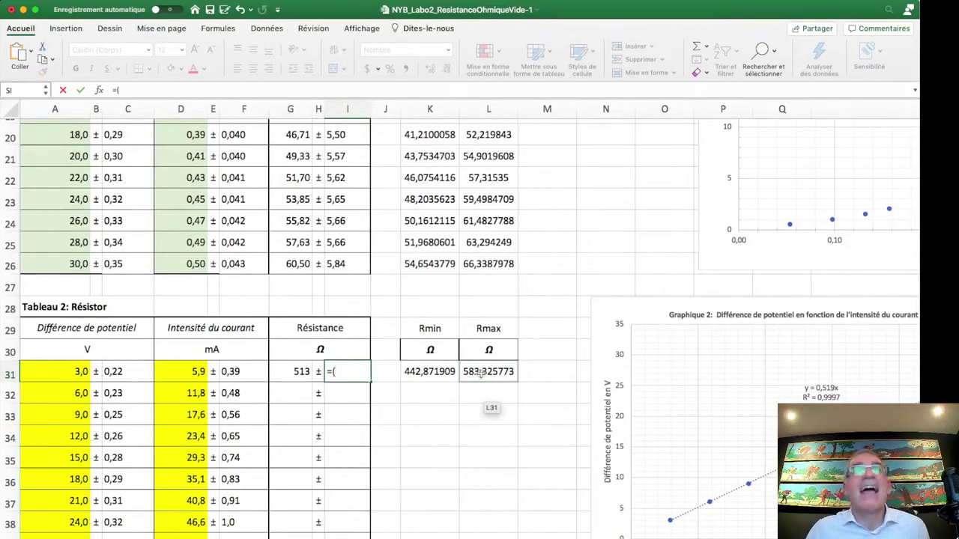
pyautogui.click(484, 379)
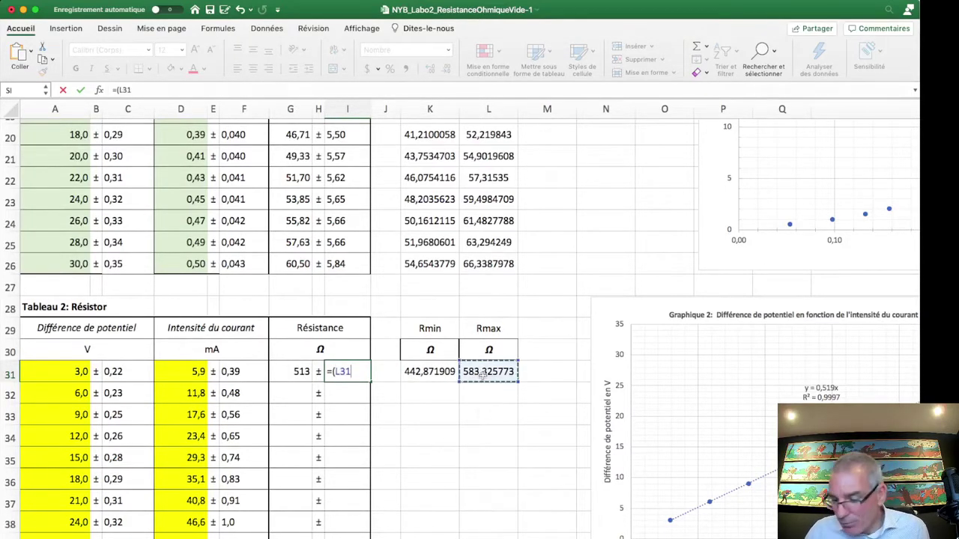
pyautogui.write('-')
pyautogui.click(432, 372)
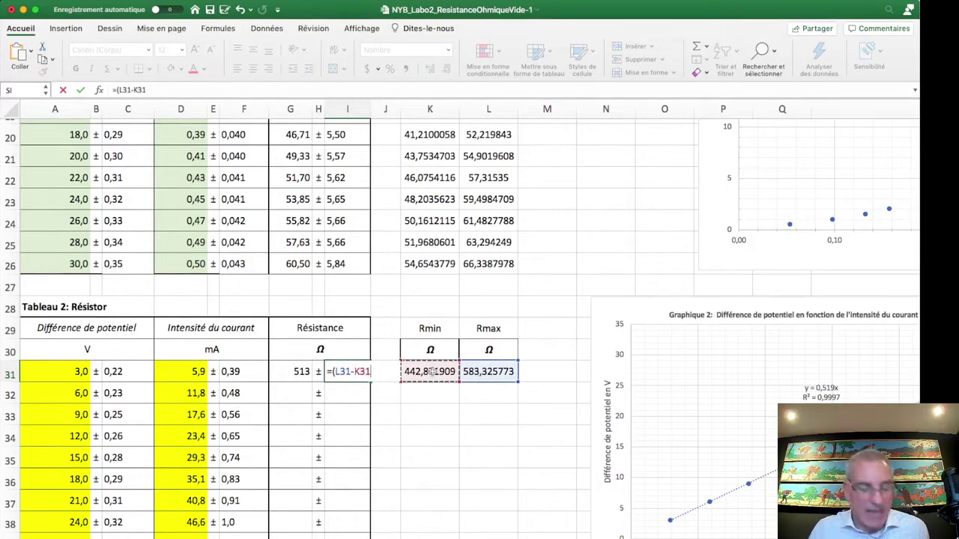
pyautogui.write(')/2')
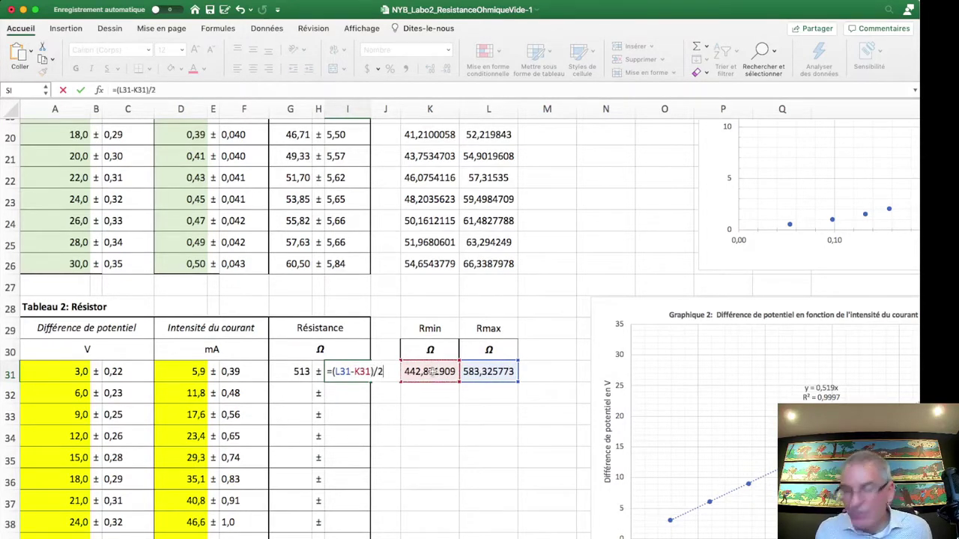
pyautogui.press('Return')
pyautogui.click(338, 377)
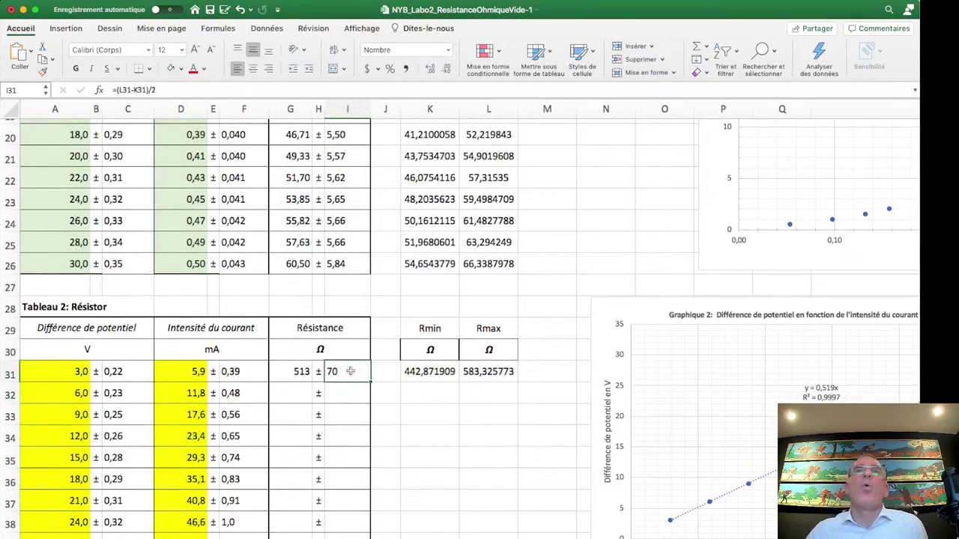
pyautogui.click(292, 391)
pyautogui.click(329, 393)
pyautogui.click(295, 390)
pyautogui.click(331, 391)
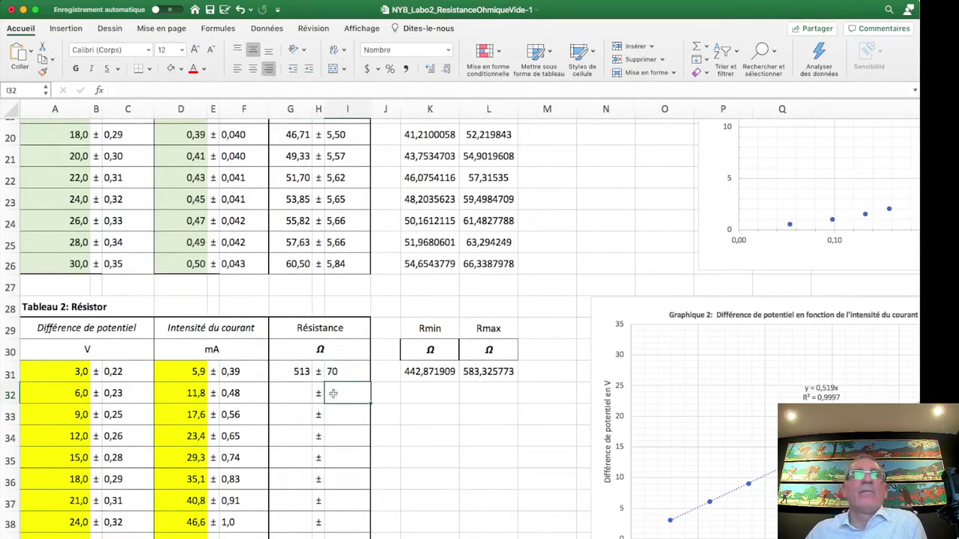
pyautogui.click(289, 391)
pyautogui.click(335, 394)
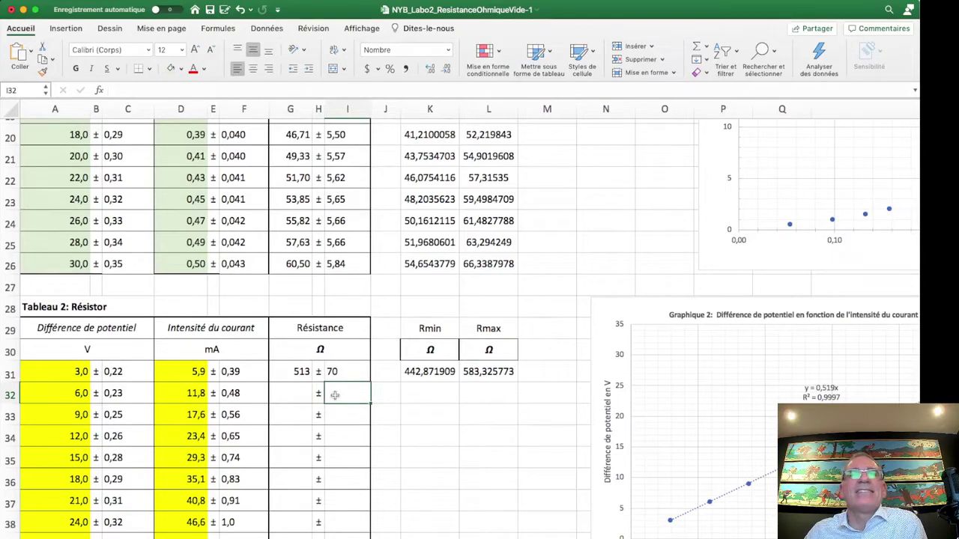
# Step: Copy the mean resistance formula from G31 down through G40 in Tableau 2
pyautogui.click(303, 374)
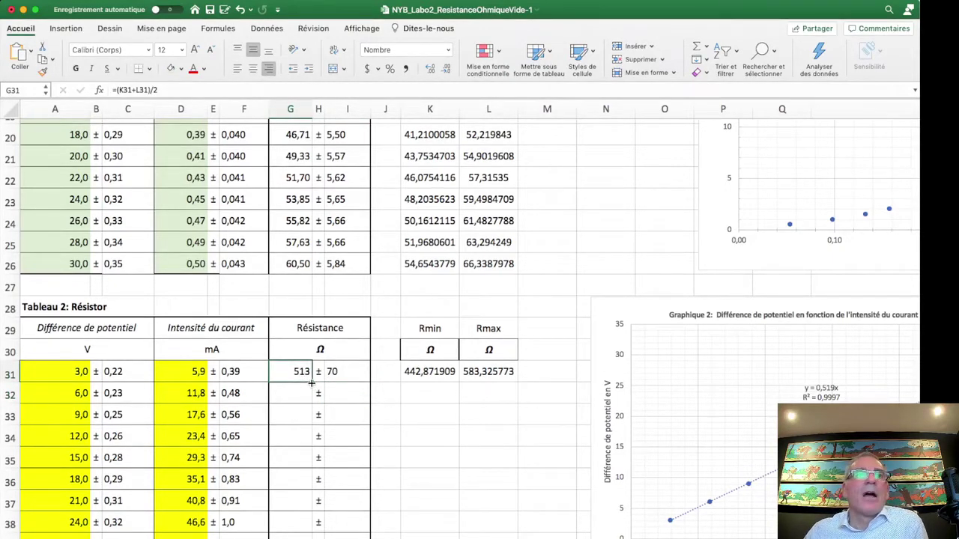
pyautogui.moveTo(311, 383); pyautogui.dragTo(310, 533)
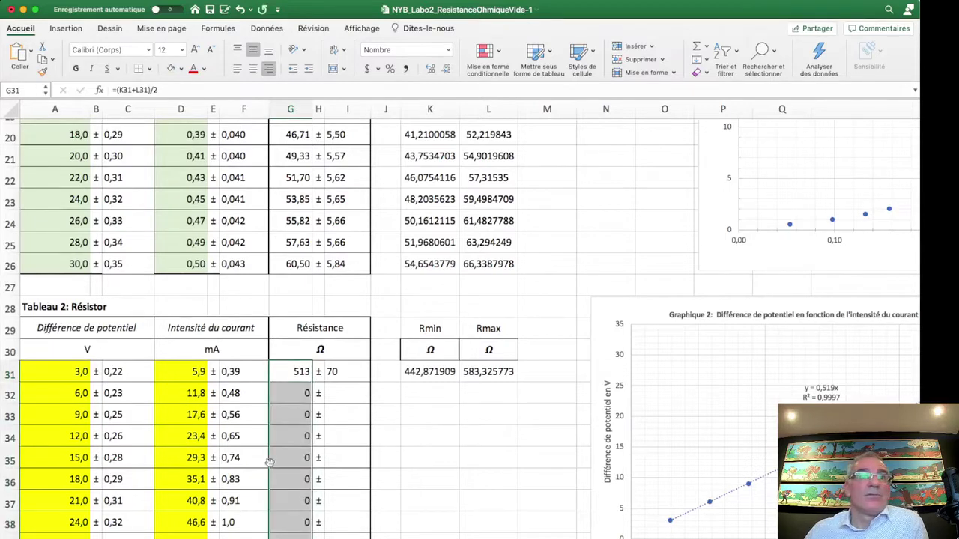
pyautogui.click(408, 457)
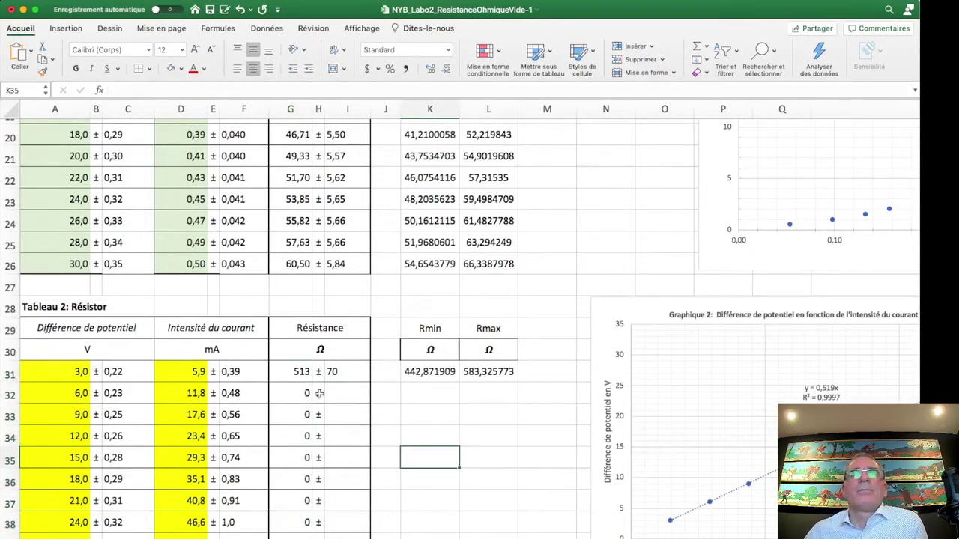
pyautogui.click(296, 373)
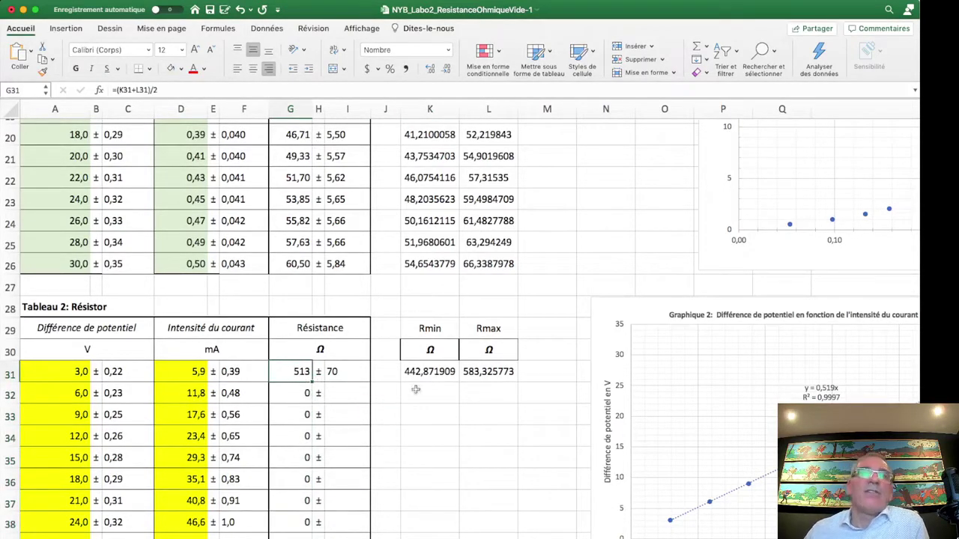
# Step: Copy the Rmin and Rmax formulas from K31 and L31 down through row 40 of Tableau 2
pyautogui.click(437, 371)
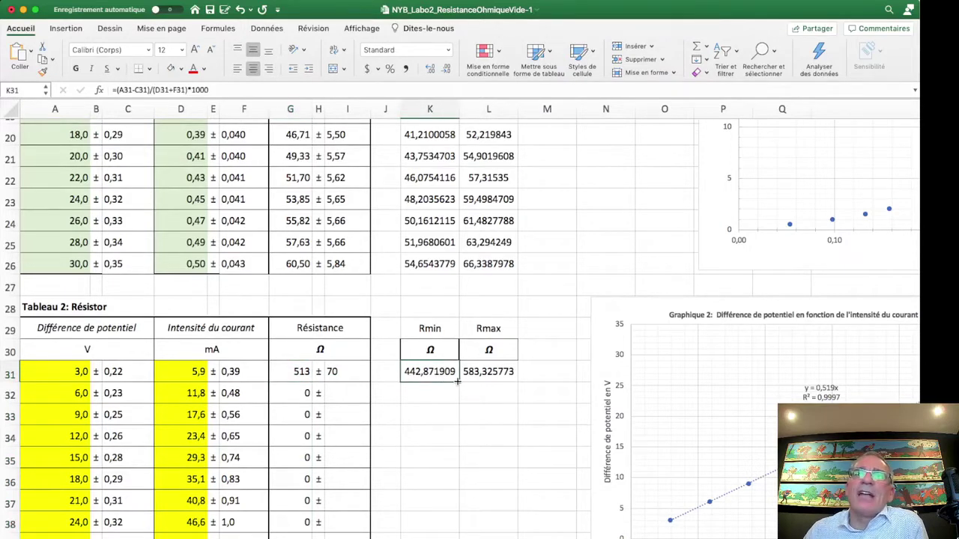
pyautogui.moveTo(457, 382); pyautogui.dragTo(459, 538)
pyautogui.click(490, 372)
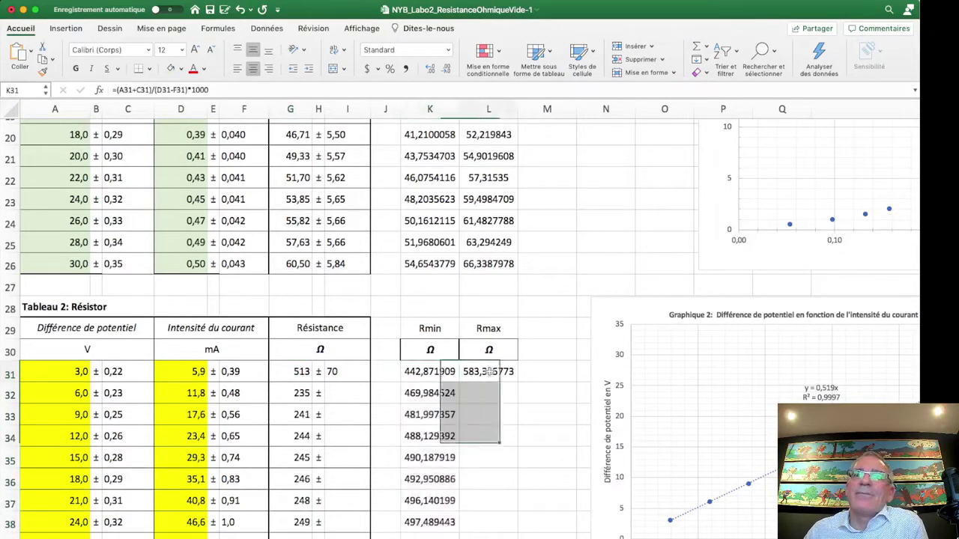
pyautogui.moveTo(517, 382); pyautogui.dragTo(517, 538)
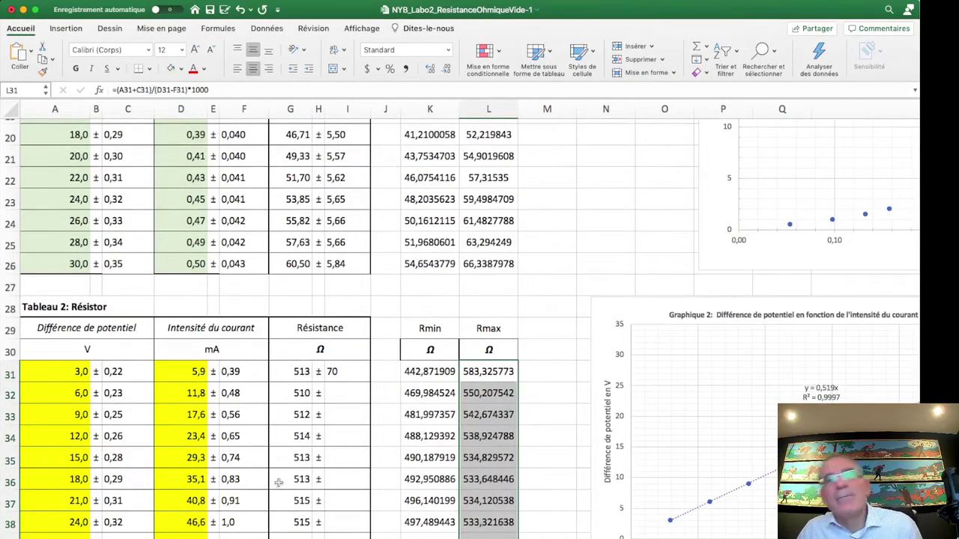
# Step: Copy the resistance uncertainty formula from I31 down through I40 in Tableau 2
pyautogui.click(343, 372)
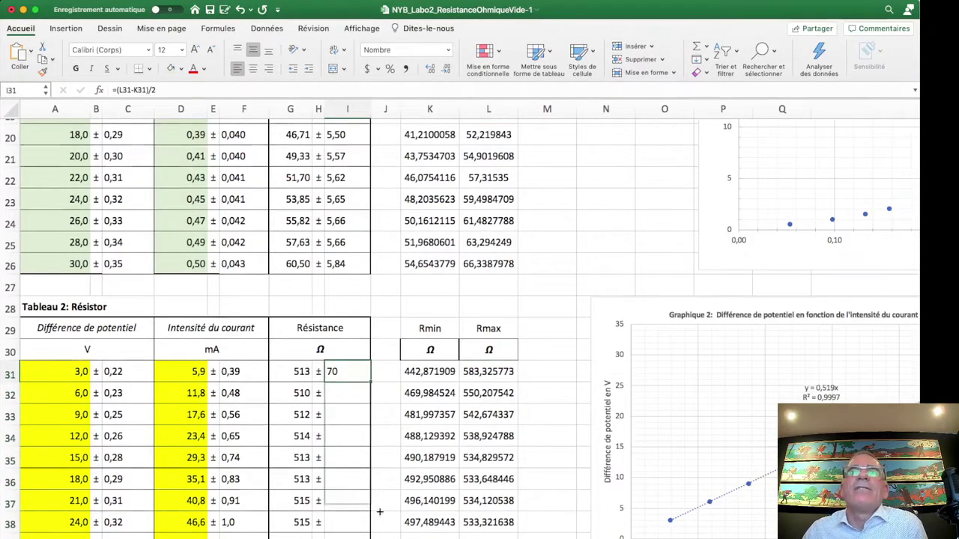
pyautogui.doubleClick(370, 382)
pyautogui.click(385, 472)
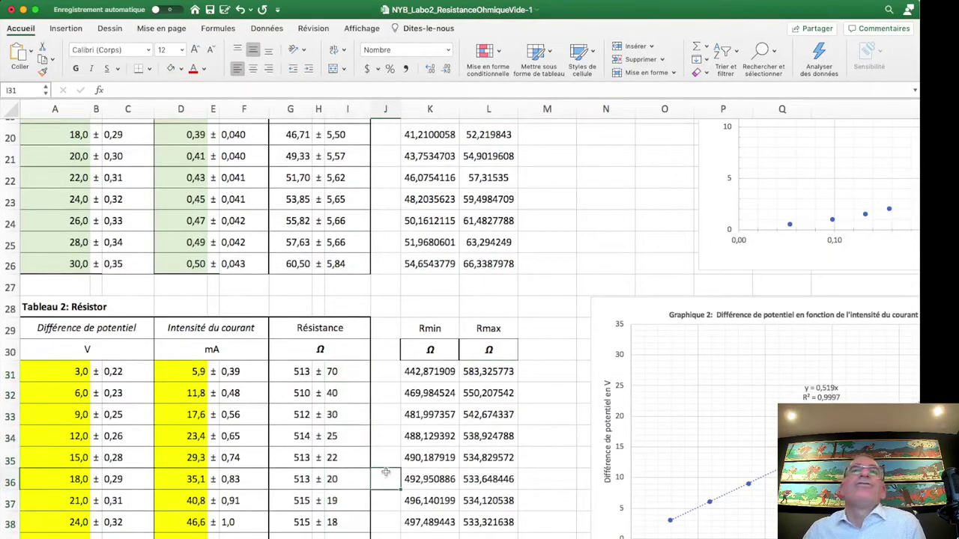
pyautogui.click(552, 455)
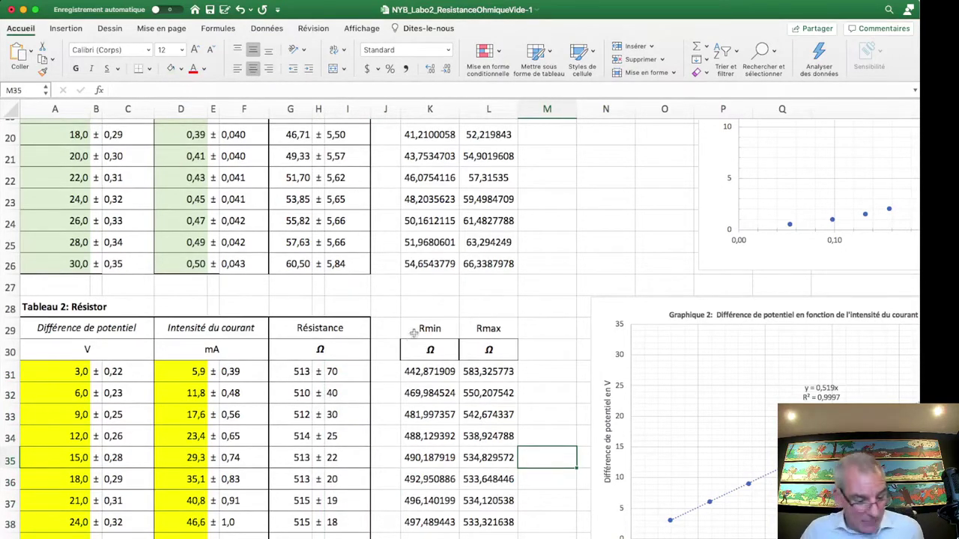
# Step: Examine Graphique 1, the potential difference versus current plot for the lamp filament
pyautogui.scroll(5, 504, 242)
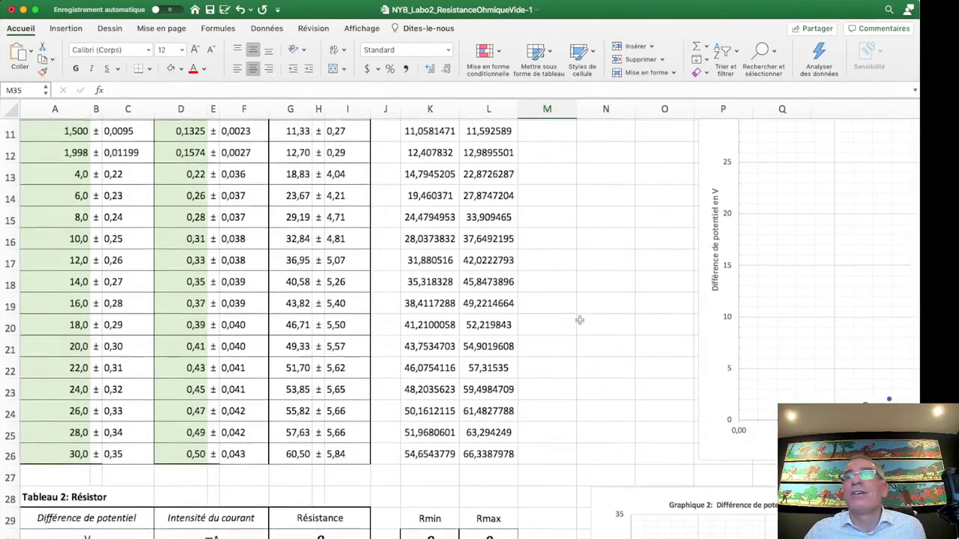
pyautogui.scroll(1, 577, 306)
pyautogui.hscroll(1, 565, 327)
pyautogui.hscroll(10, 565, 327)
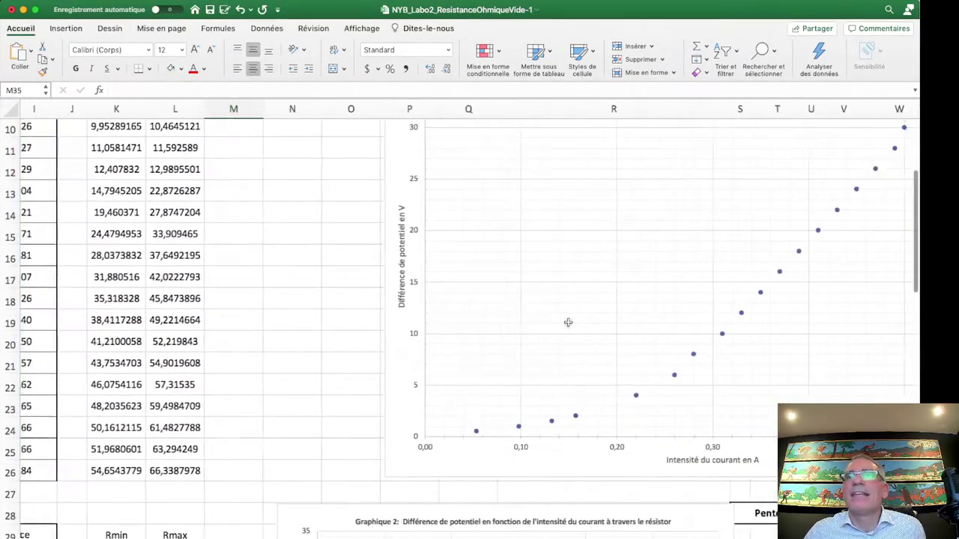
pyautogui.scroll(5, 565, 327)
pyautogui.scroll(-4, 566, 326)
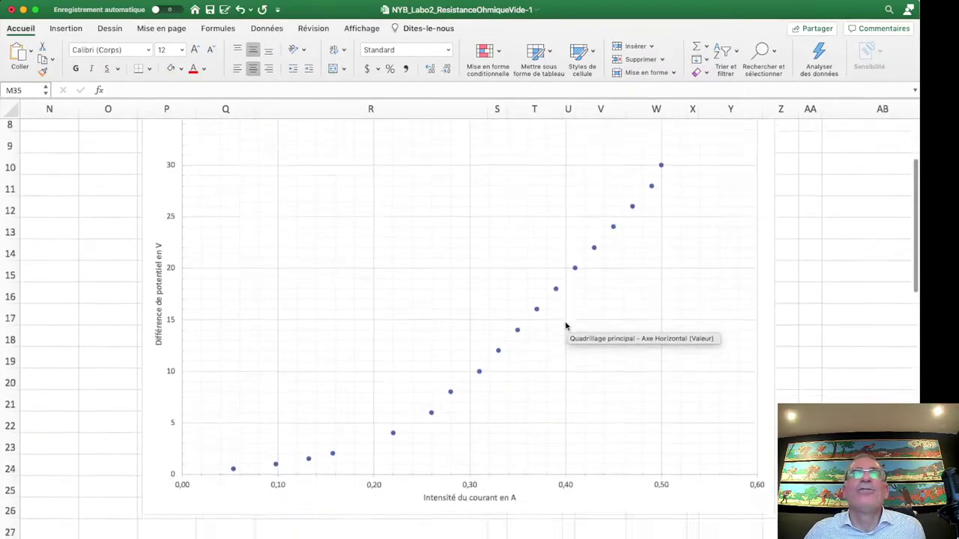
pyautogui.scroll(2, 565, 327)
pyautogui.hscroll(3, 566, 326)
pyautogui.scroll(-5, 565, 327)
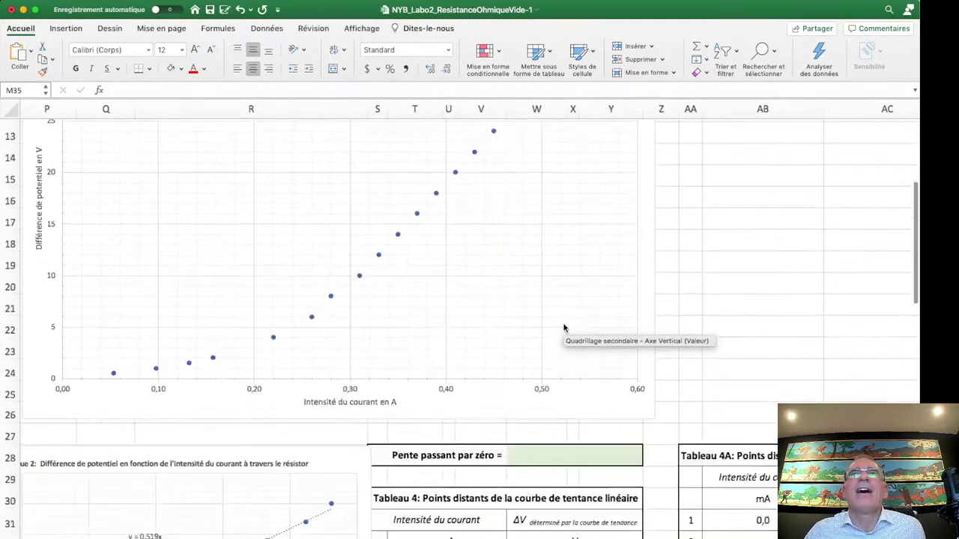
pyautogui.scroll(9, 563, 328)
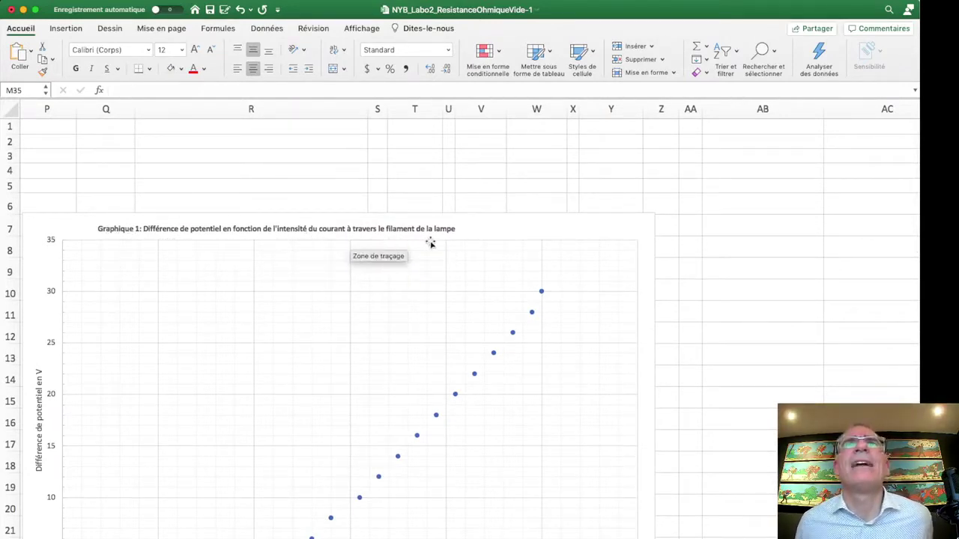
pyautogui.hscroll(1, 486, 316)
pyautogui.hscroll(2, 486, 317)
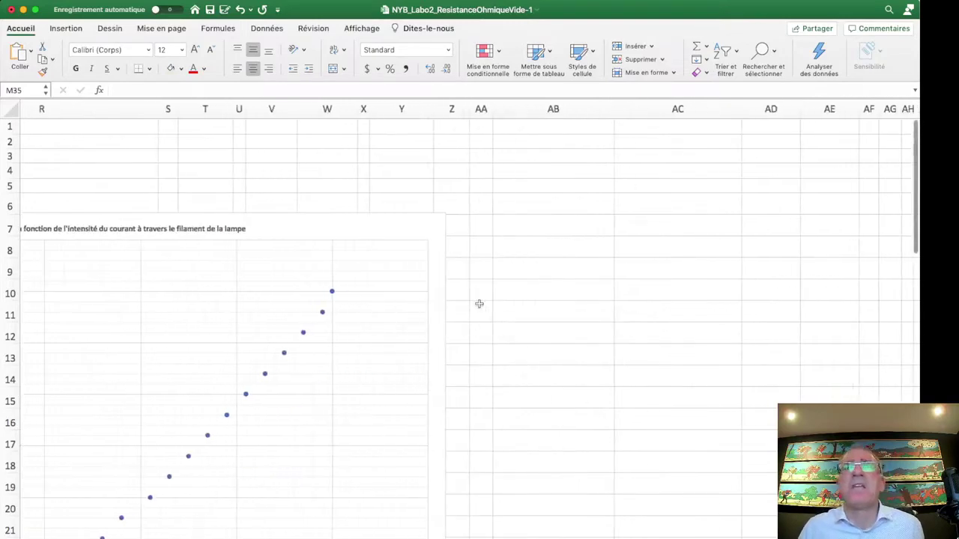
pyautogui.hscroll(-4, 479, 303)
pyautogui.scroll(-6, 480, 302)
pyautogui.scroll(8, 476, 299)
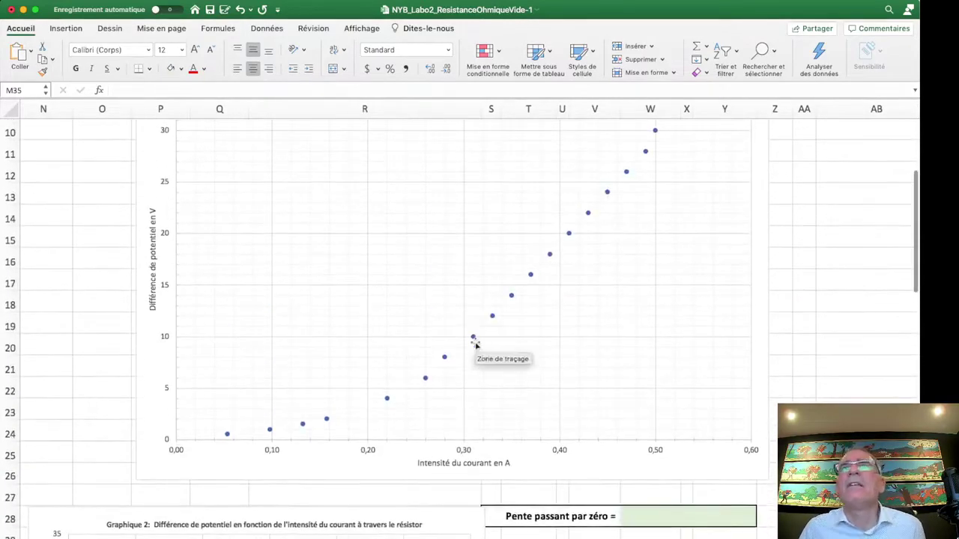
# Step: Examine Graphique 2 for the resistor along with the slope cell and the Tableau 4, 4A and 4B layouts
pyautogui.scroll(-7, 471, 330)
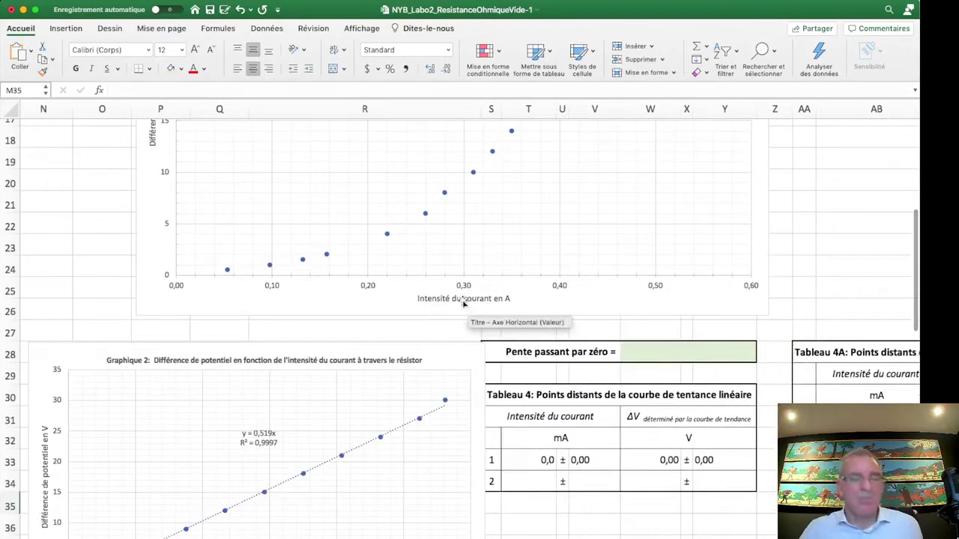
pyautogui.hscroll(2, 464, 303)
pyautogui.hscroll(-3, 460, 308)
pyautogui.scroll(-3, 459, 310)
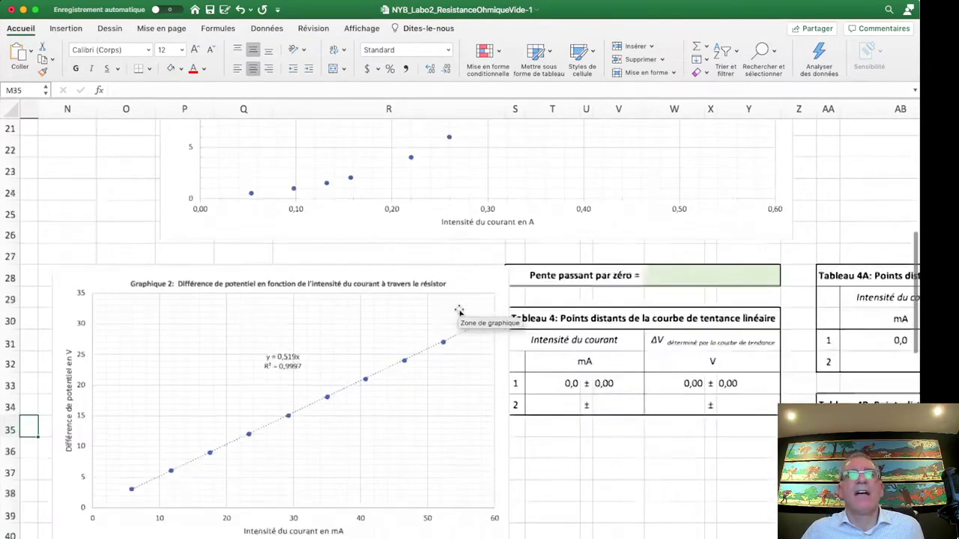
pyautogui.hscroll(5, 488, 333)
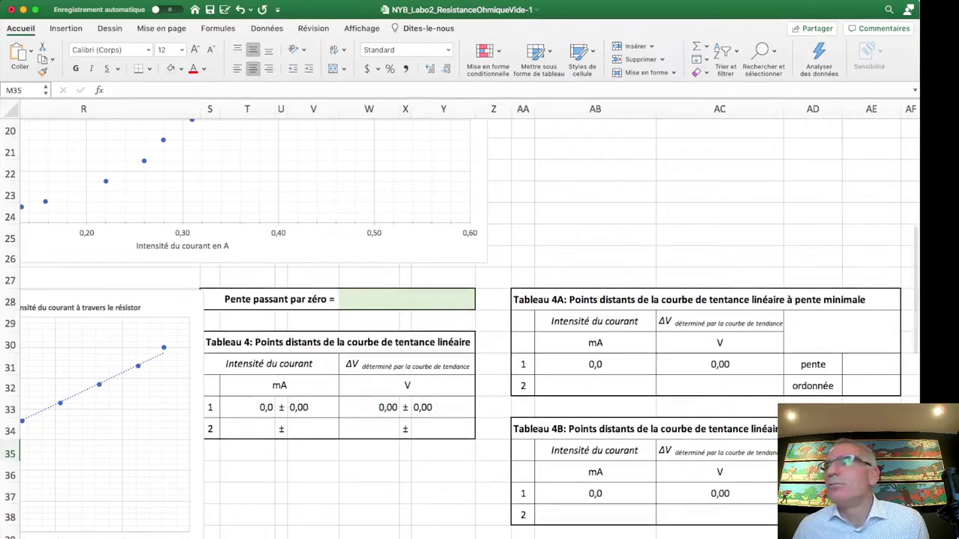
pyautogui.hscroll(-5, 692, 372)
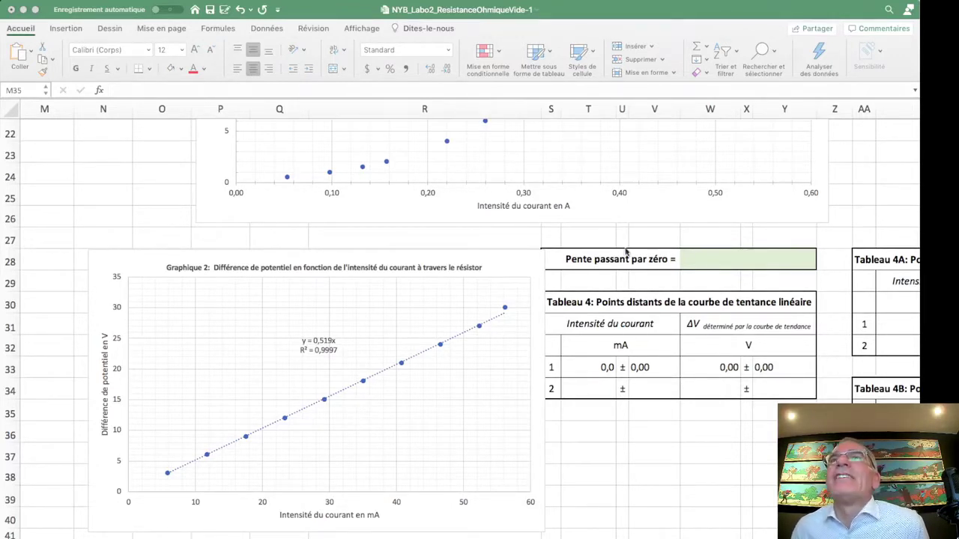
# Step: Enter the slope formula =PENTE(A31:A40;D31:D40) in the Pente passant par zéro cell W28
pyautogui.click(746, 260)
pyautogui.write('=')
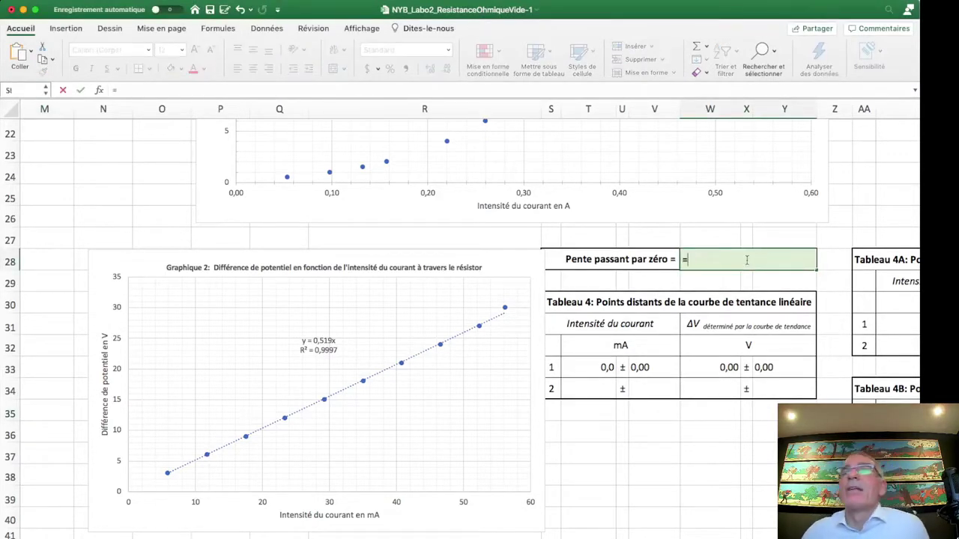
pyautogui.write('pente')
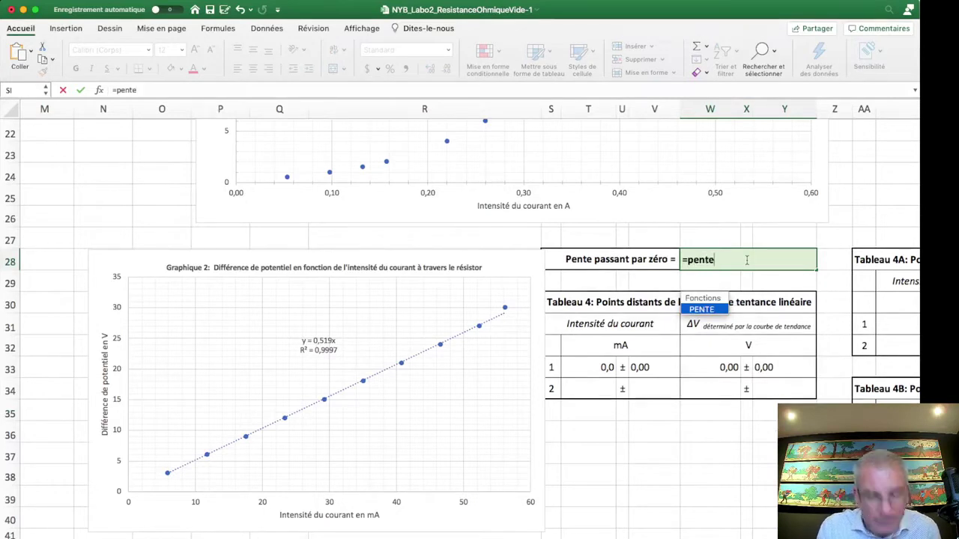
pyautogui.write('(')
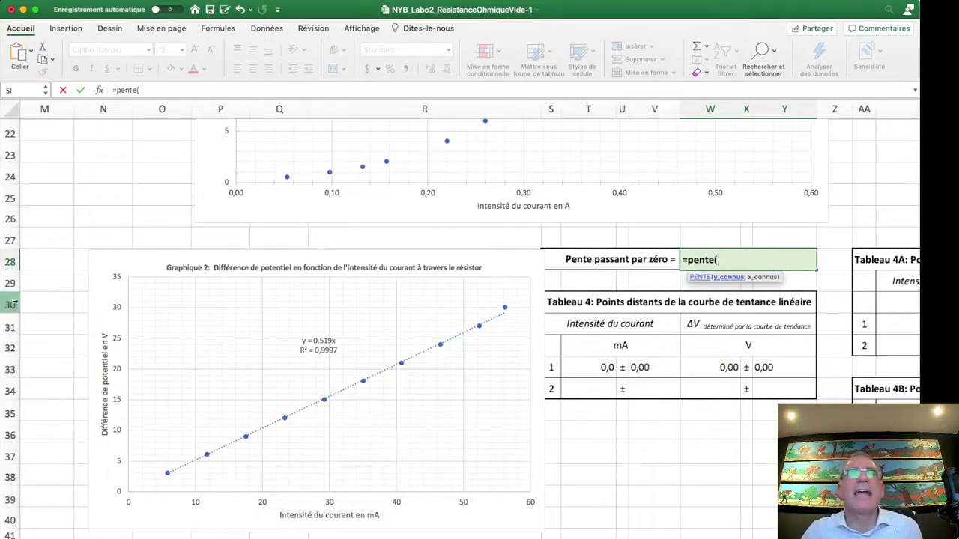
pyautogui.hscroll(-10, 230, 458)
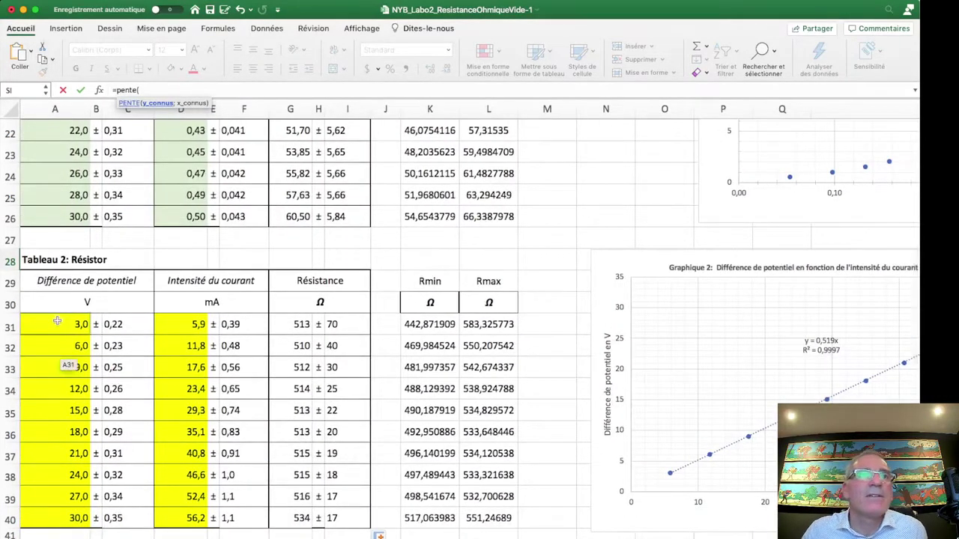
pyautogui.moveTo(57, 321); pyautogui.dragTo(48, 516)
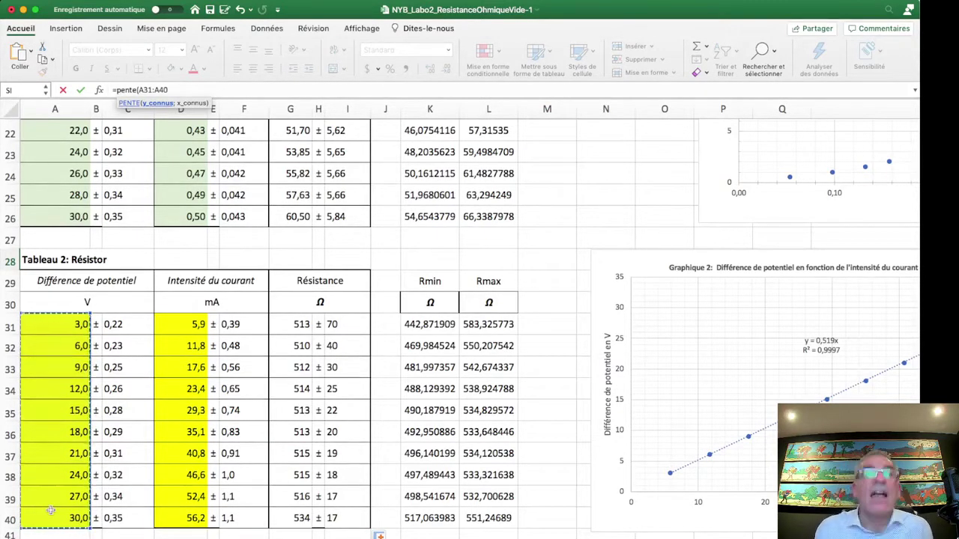
pyautogui.write(';')
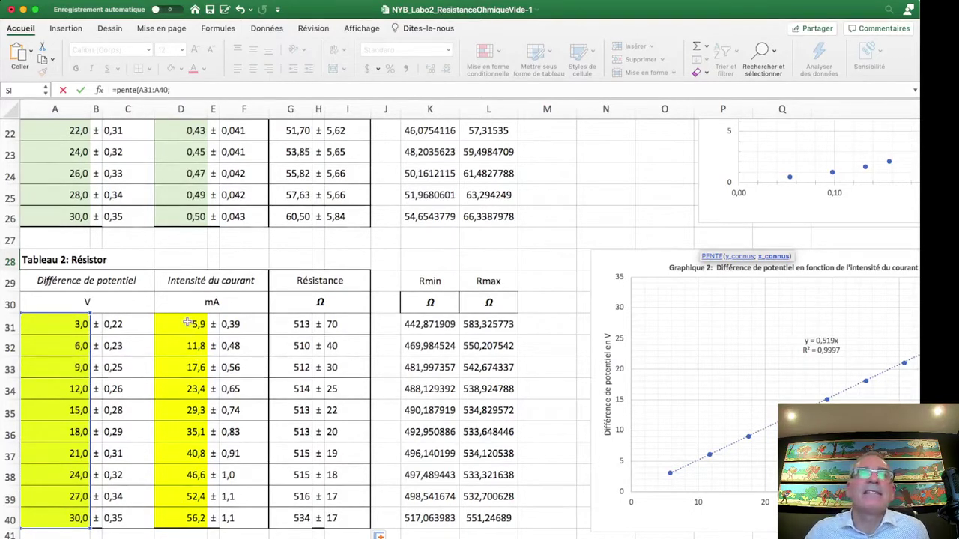
pyautogui.moveTo(189, 324); pyautogui.dragTo(162, 517)
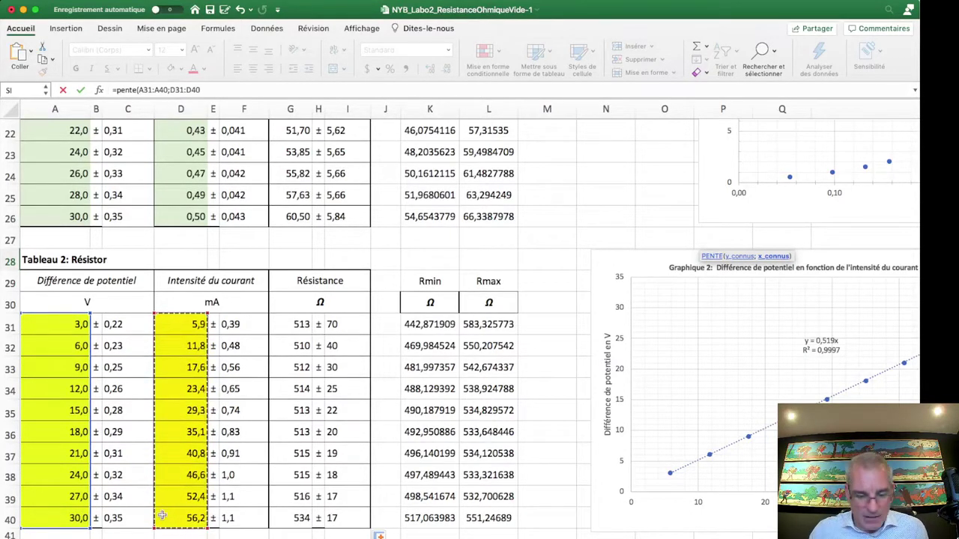
pyautogui.press('Return')
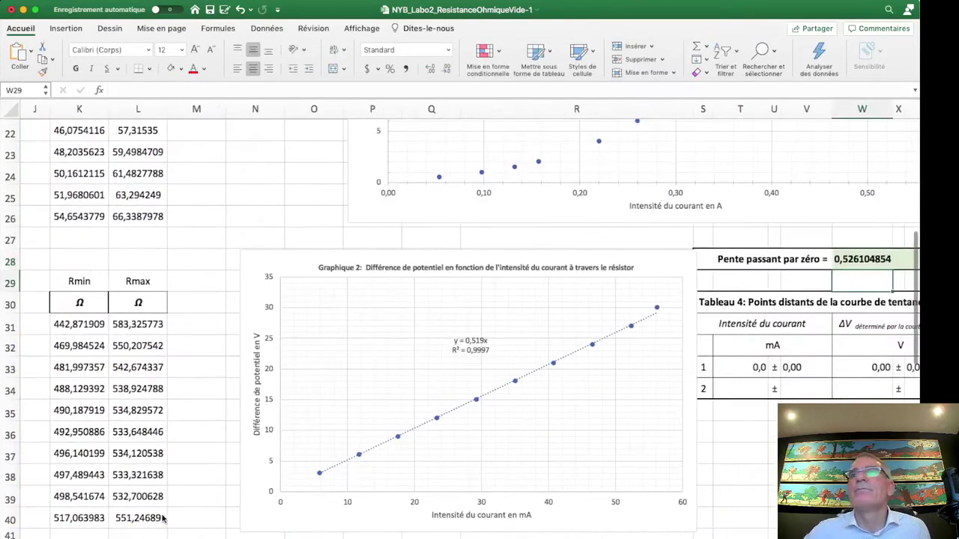
# Step: Review the PENTE formula and its cell ranges in W28 without changing it
pyautogui.press('Up')
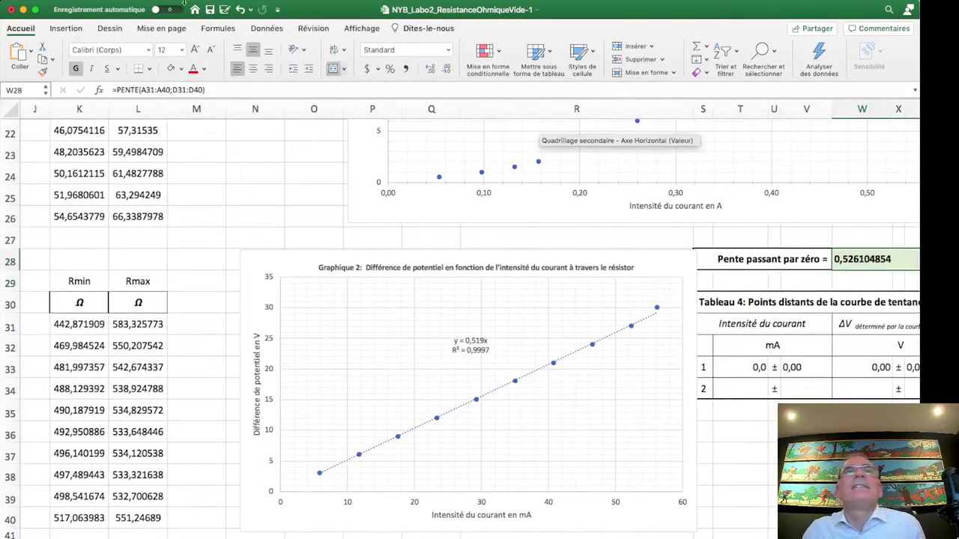
pyautogui.moveTo(204, 89); pyautogui.dragTo(112, 91)
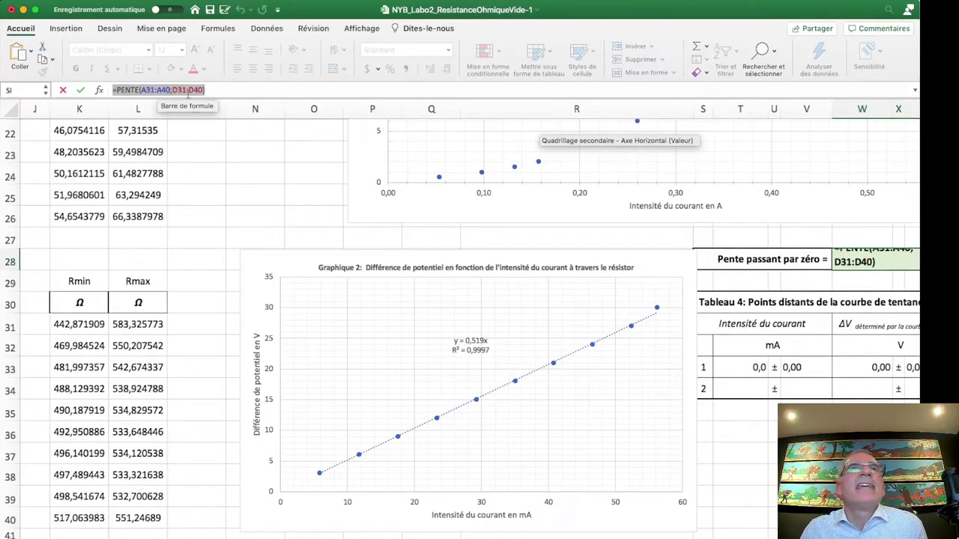
pyautogui.click(228, 89)
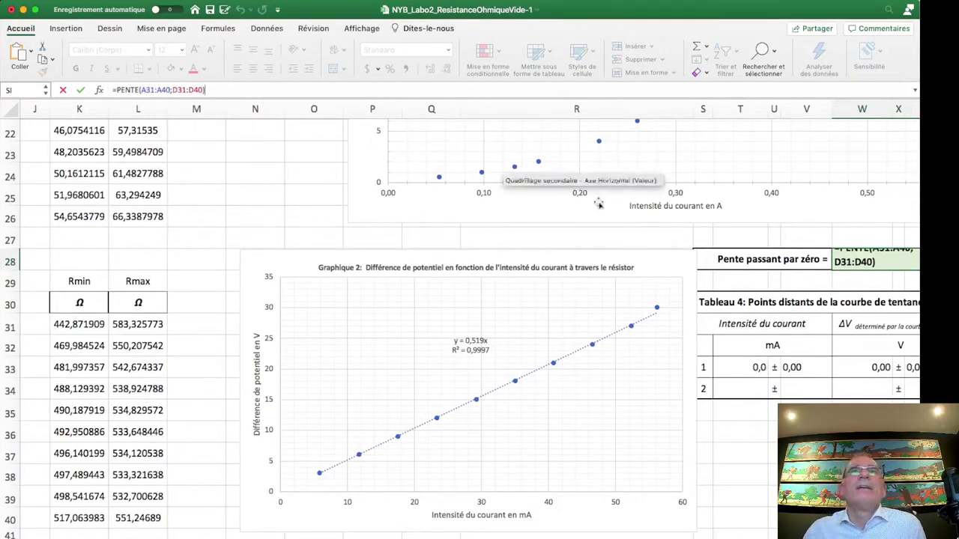
pyautogui.press('Return')
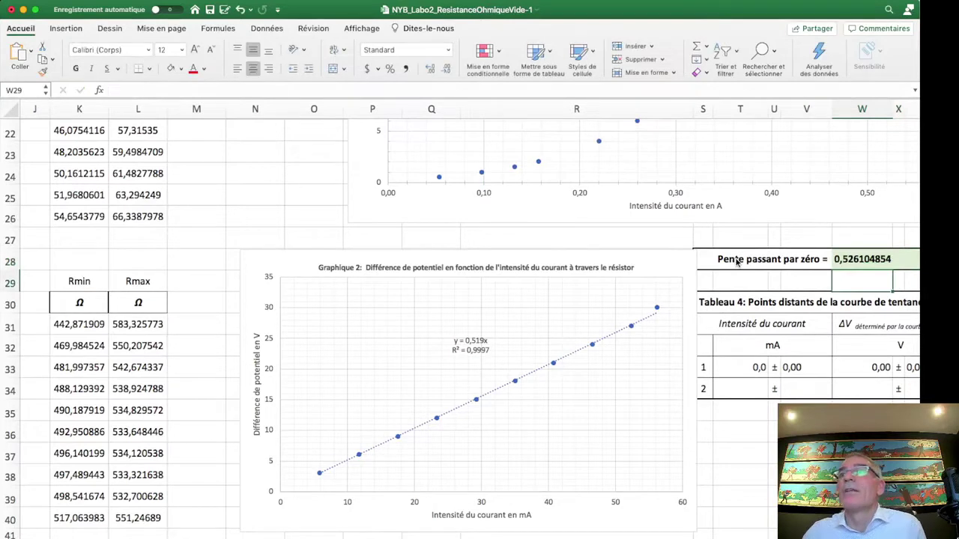
pyautogui.hscroll(2, 851, 294)
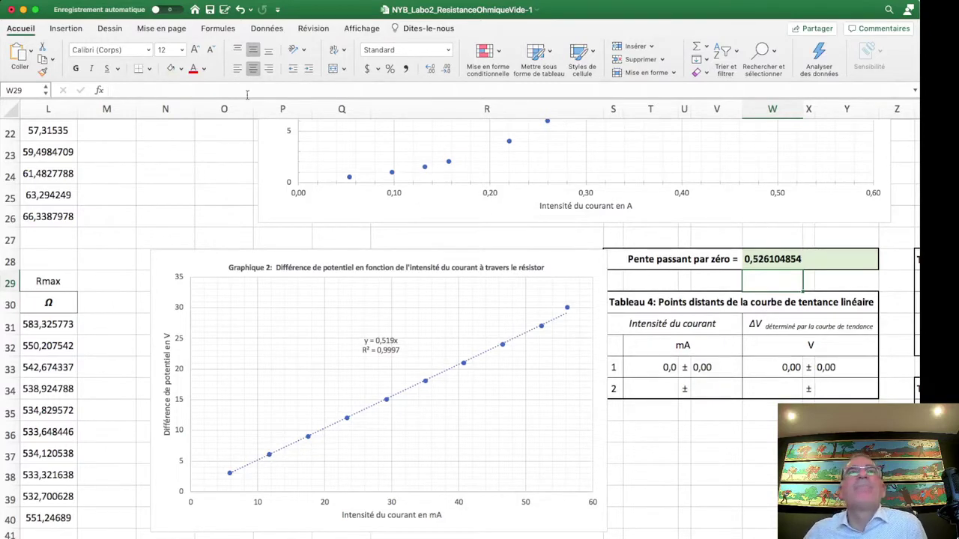
pyautogui.click(772, 259)
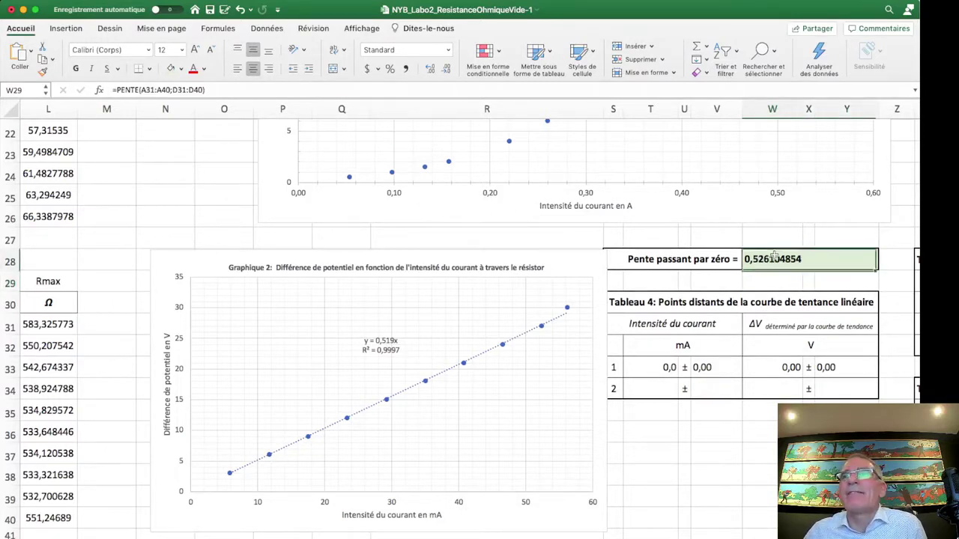
# Step: Multiply the PENTE slope formula in W28 by 1000
pyautogui.click(222, 90)
pyautogui.write('*1000')
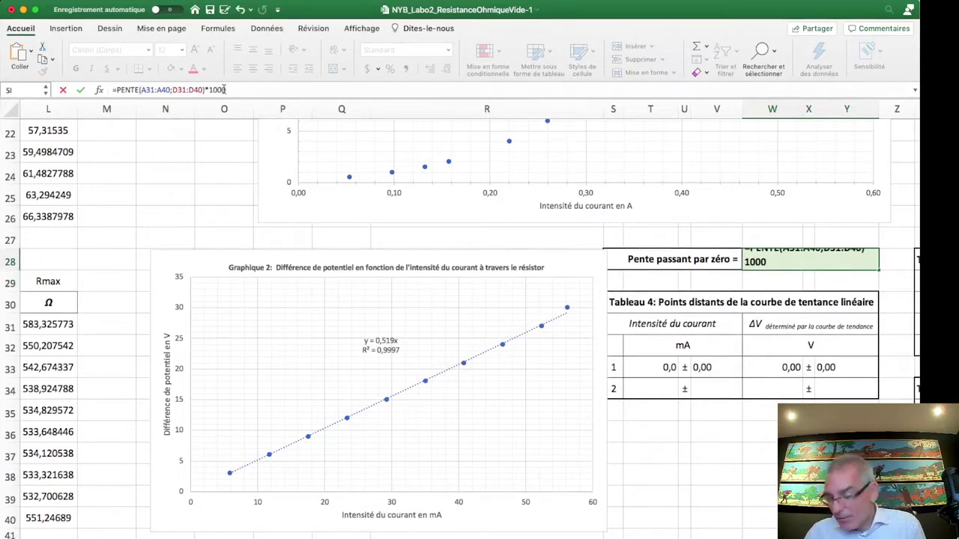
pyautogui.press('Return')
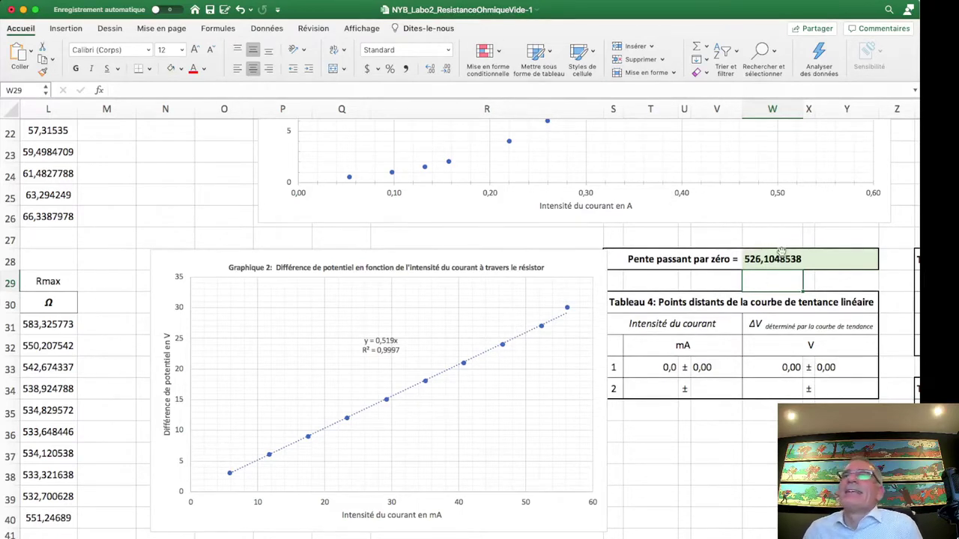
# Step: Reduce the multiplier at the end of the PENTE slope formula in W28 to 1
pyautogui.click(833, 259)
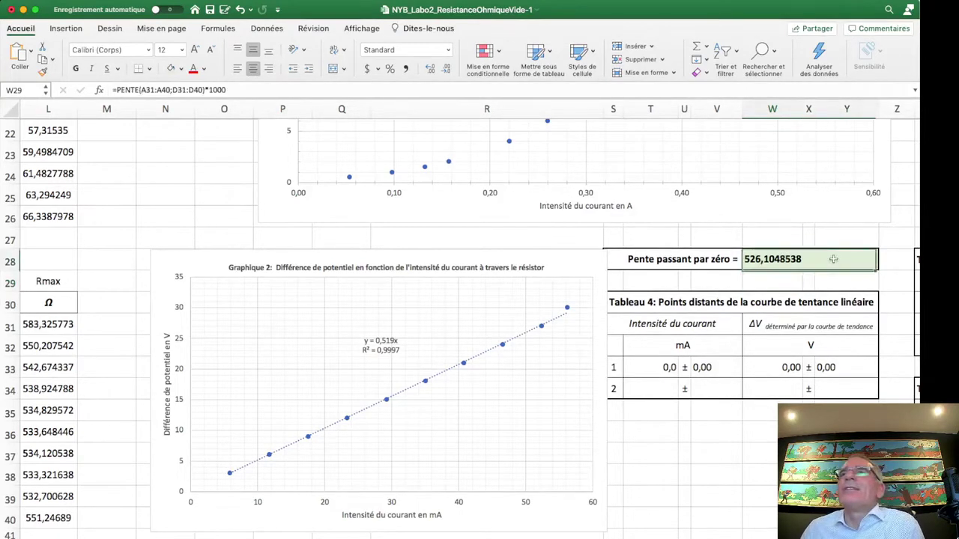
pyautogui.click(261, 89)
pyautogui.press('BackSpace')
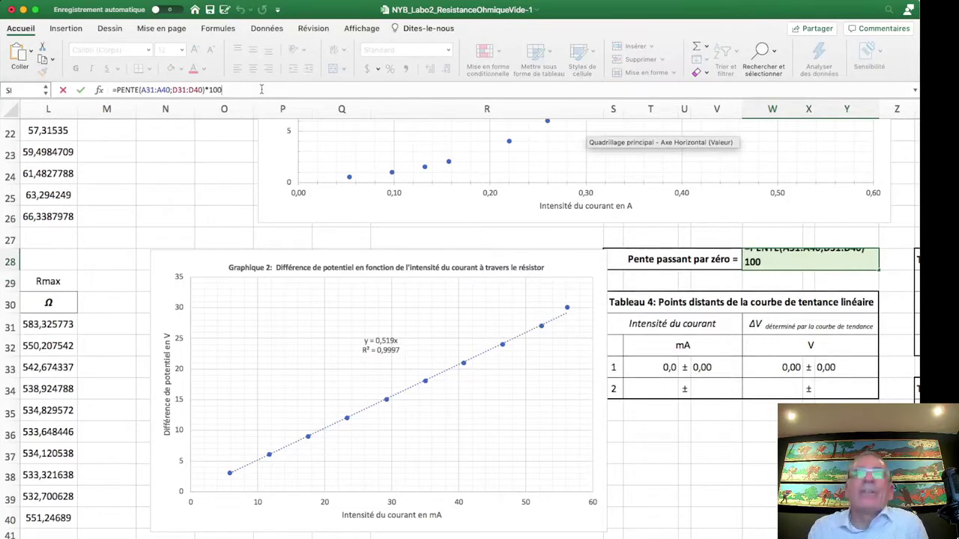
pyautogui.press('BackSpace')
pyautogui.press('BackSpace')
pyautogui.press('Return')
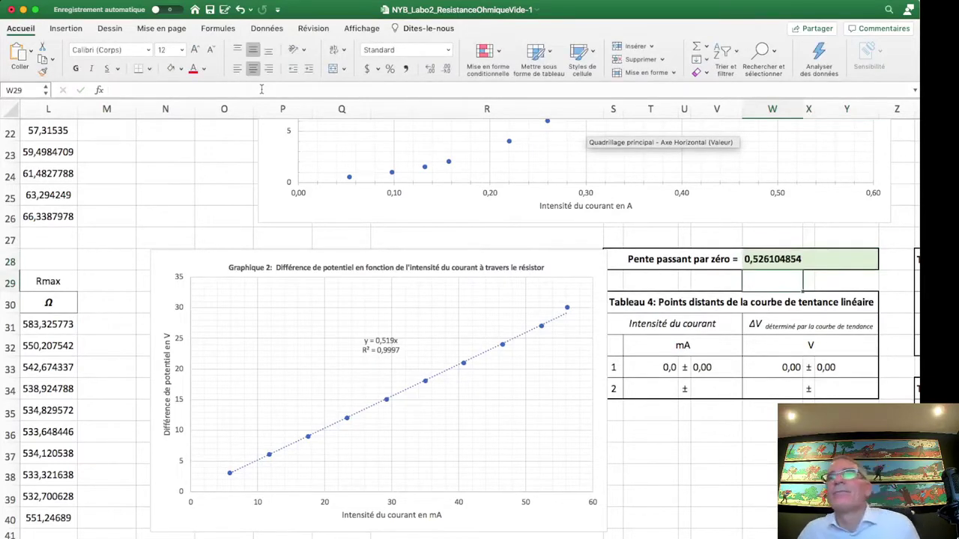
# Step: Examine the first point of Tableau 4, Graphique 2 and the voltage and current readings of Tableau 2
pyautogui.hscroll(5, 469, 330)
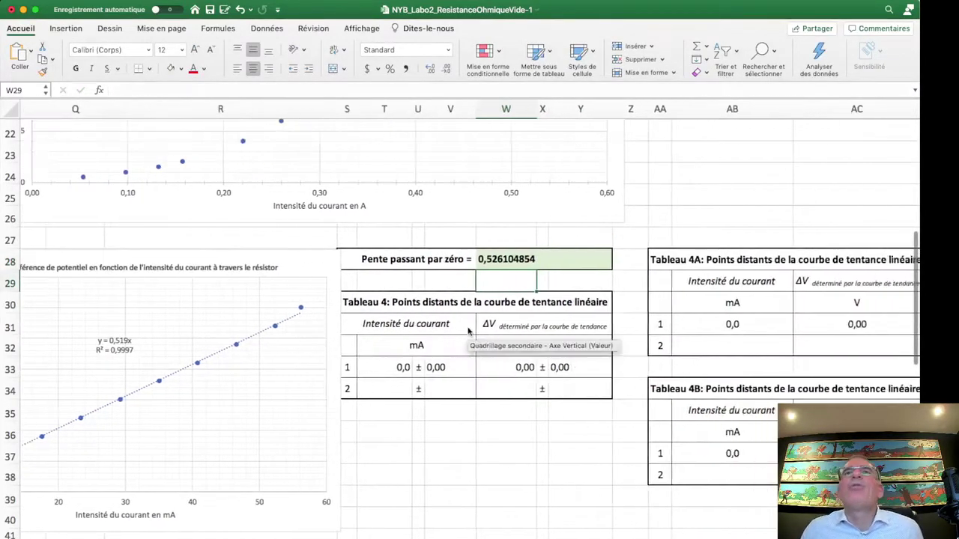
pyautogui.hscroll(1, 469, 330)
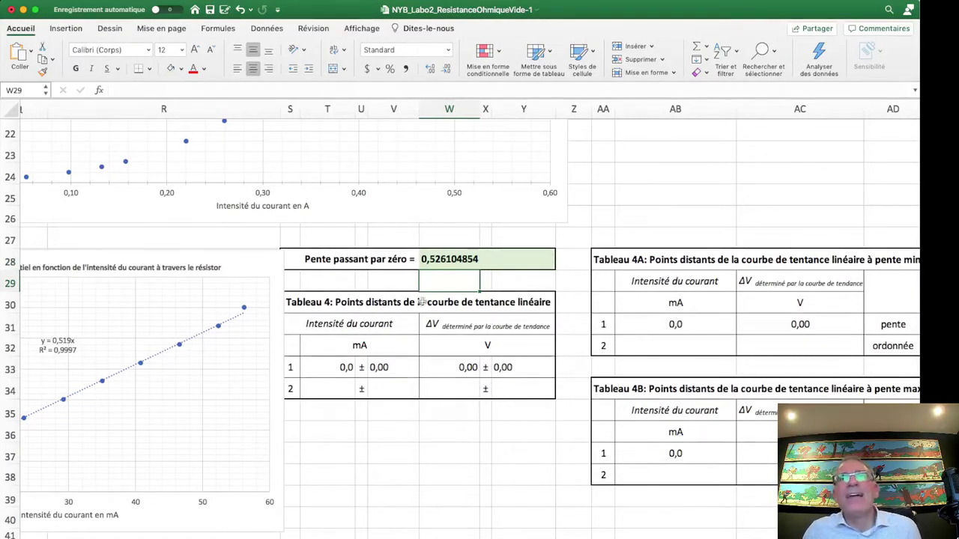
pyautogui.click(316, 368)
pyautogui.hscroll(-5, 321, 373)
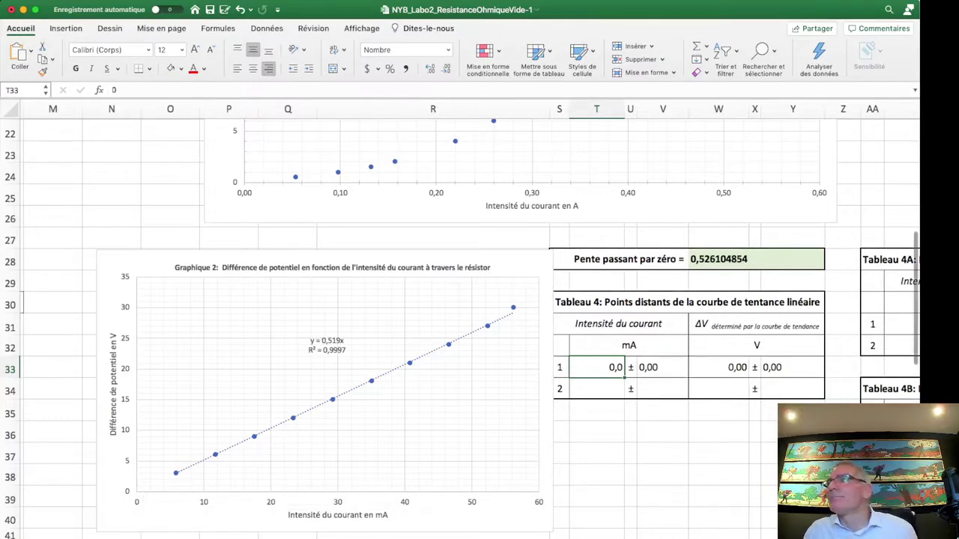
pyautogui.press('super+Tab')
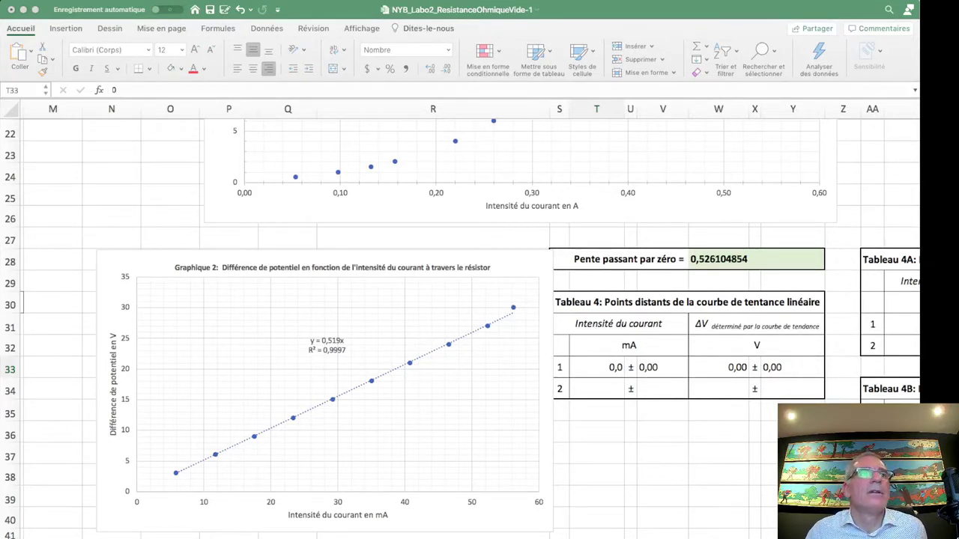
pyautogui.hscroll(-5, 341, 453)
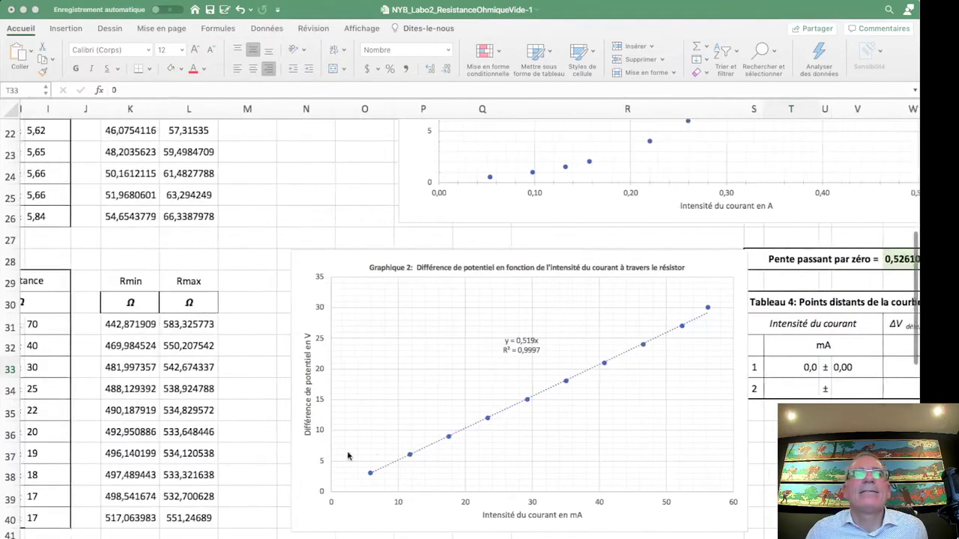
pyautogui.hscroll(-6, 344, 457)
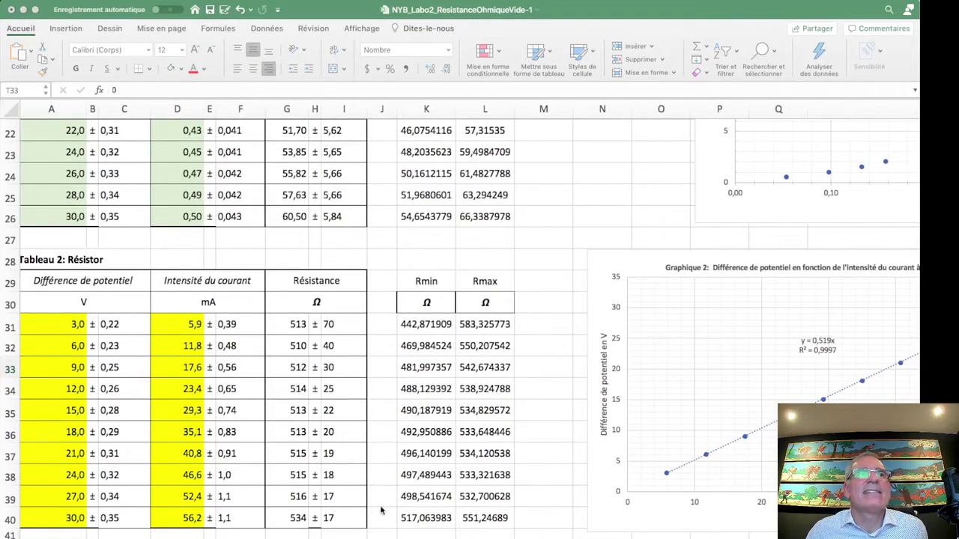
# Step: Fill the current of point 2 in Tableau 4 (T34) with =D40, a reference to the last current in Tableau 2
pyautogui.hscroll(15, 381, 510)
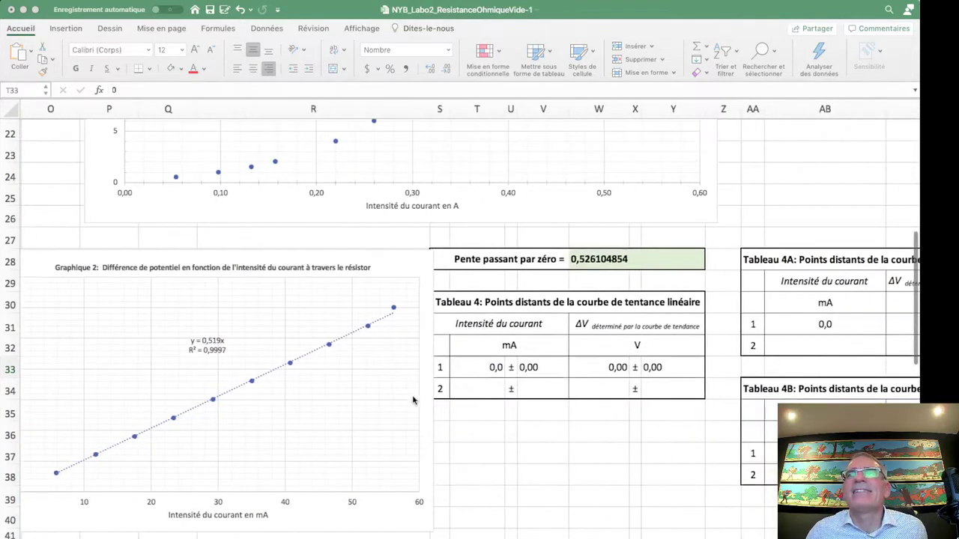
pyautogui.click(478, 390)
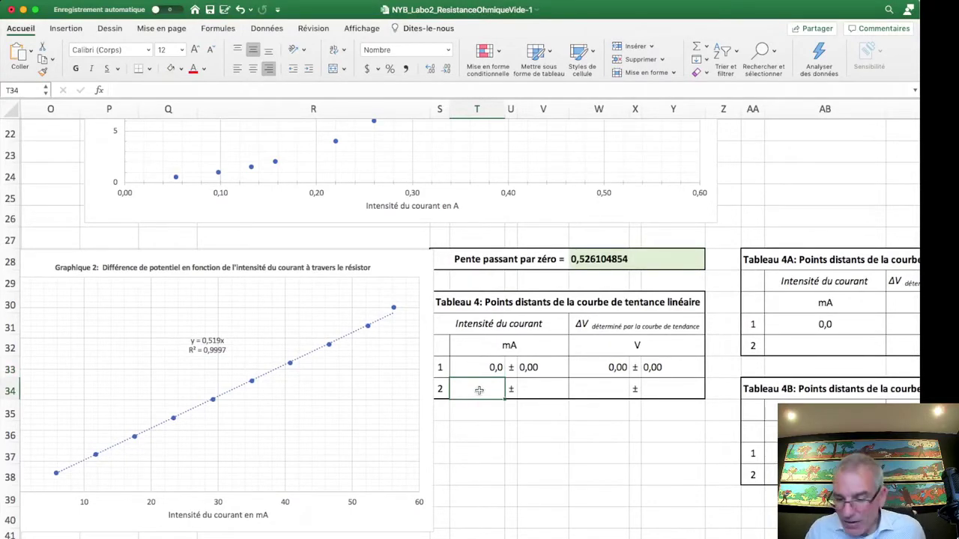
pyautogui.write('=')
pyautogui.hscroll(-6, 212, 447)
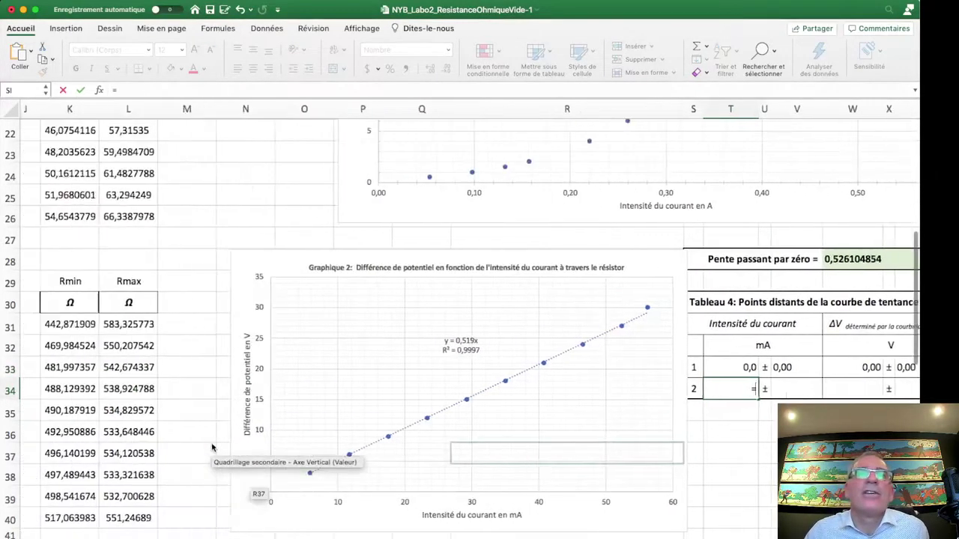
pyautogui.hscroll(-8, 212, 448)
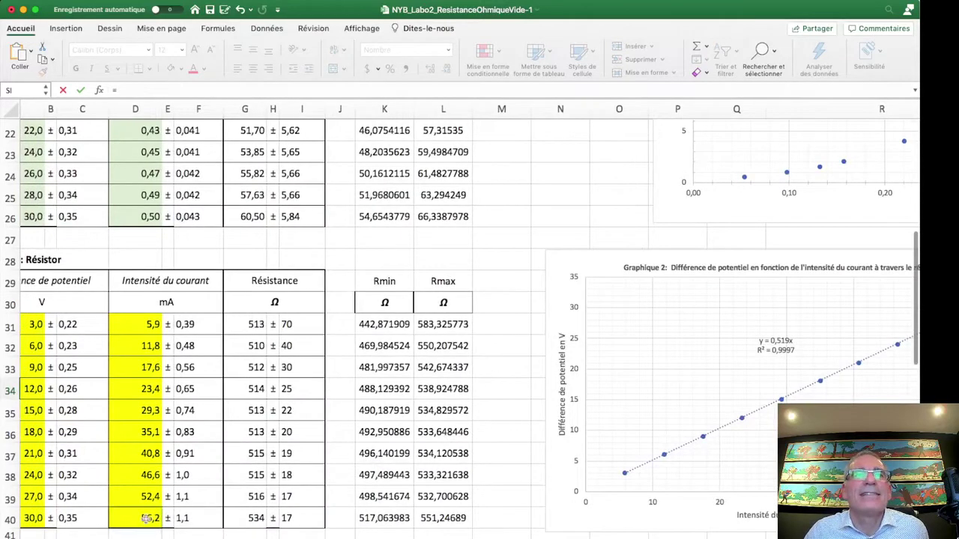
pyautogui.click(142, 519)
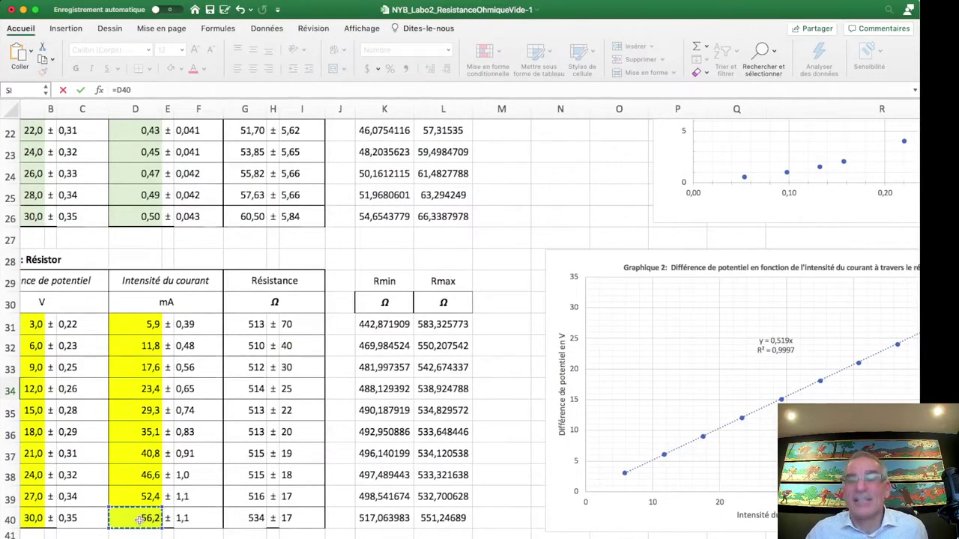
pyautogui.press('Return')
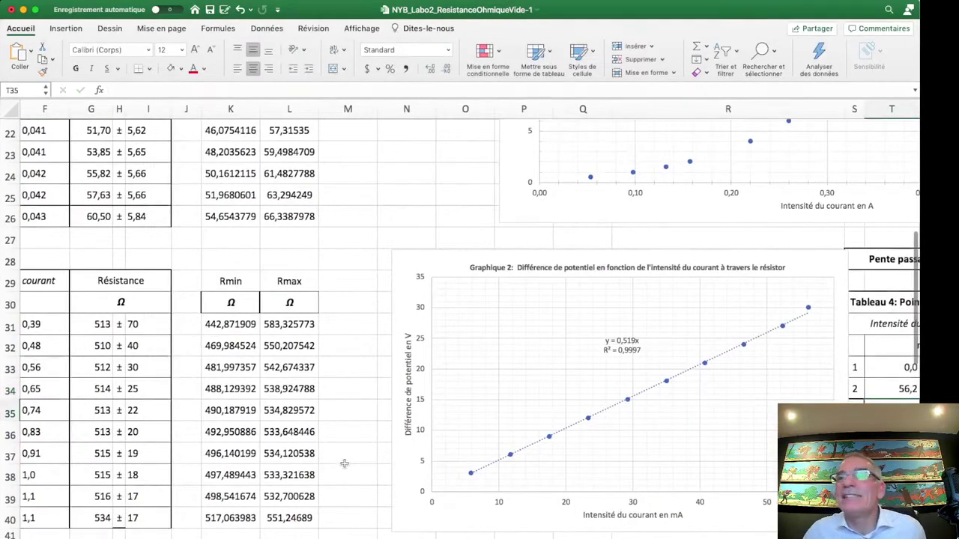
pyautogui.hscroll(6, 344, 463)
pyautogui.click(610, 389)
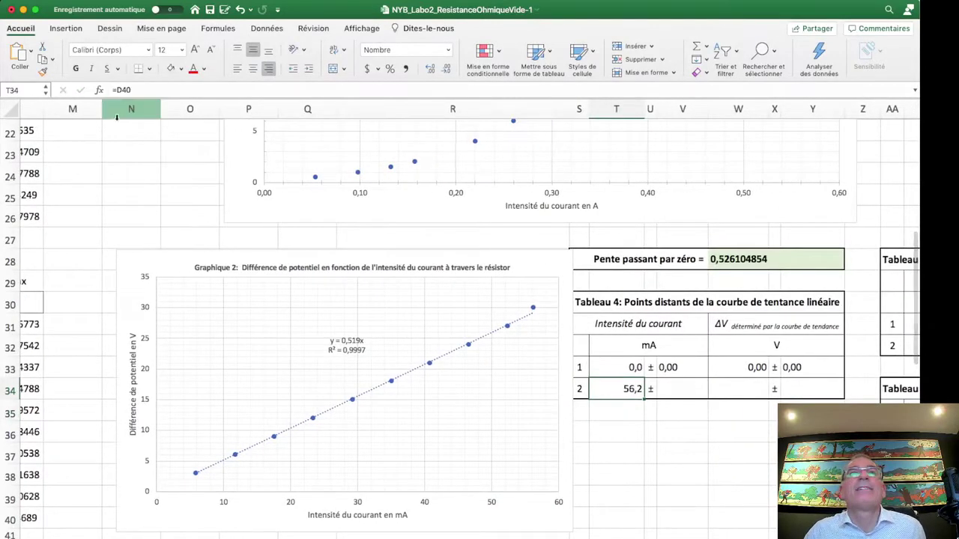
# Step: Fill the current uncertainty of point 2 in Tableau 4 (V34) with =F40 from the last row of Tableau 2
pyautogui.click(690, 391)
pyautogui.write('=')
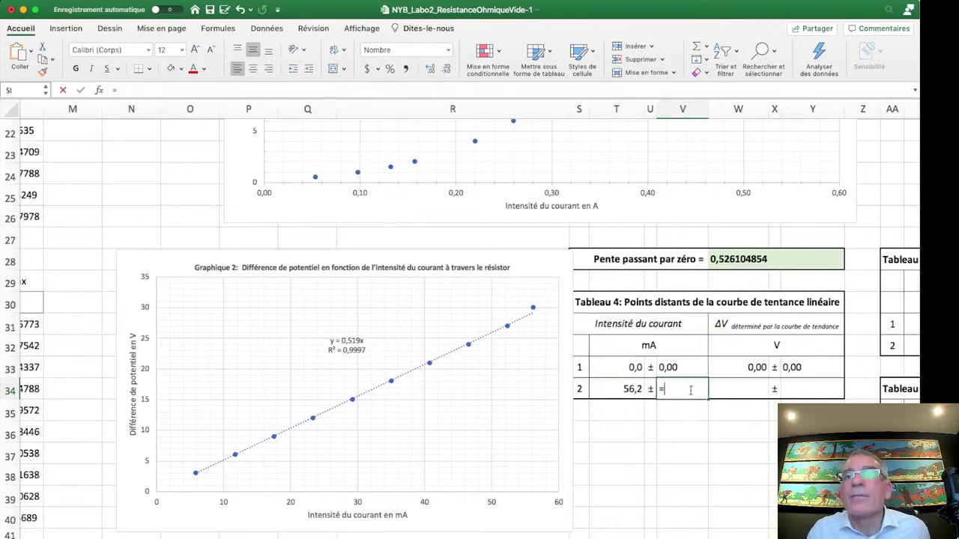
pyautogui.hscroll(-12, 255, 416)
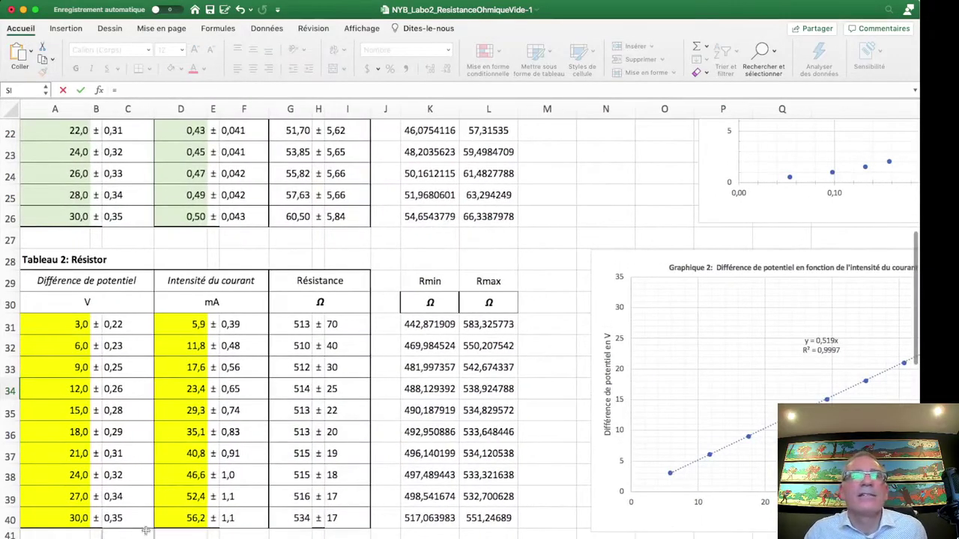
pyautogui.click(235, 519)
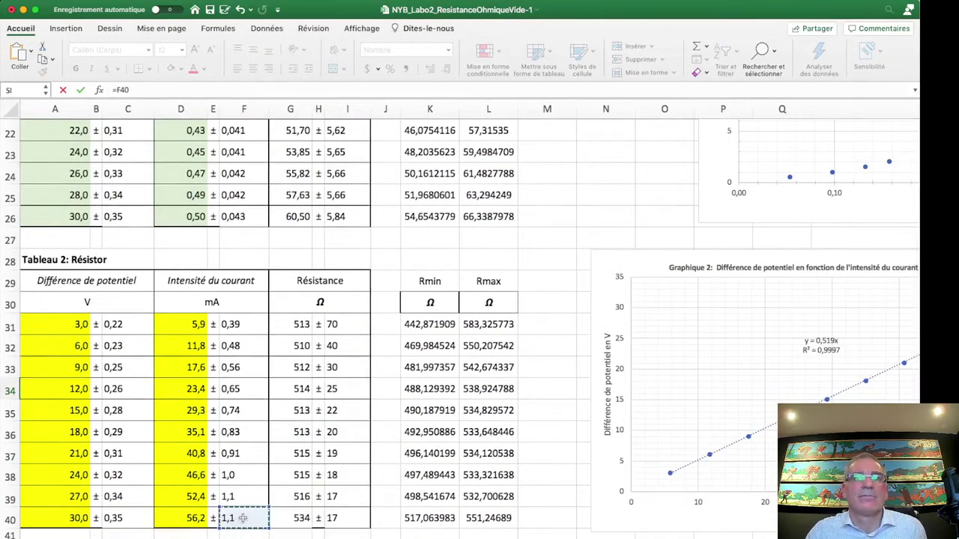
pyautogui.hscroll(2, 242, 523)
pyautogui.press('Return')
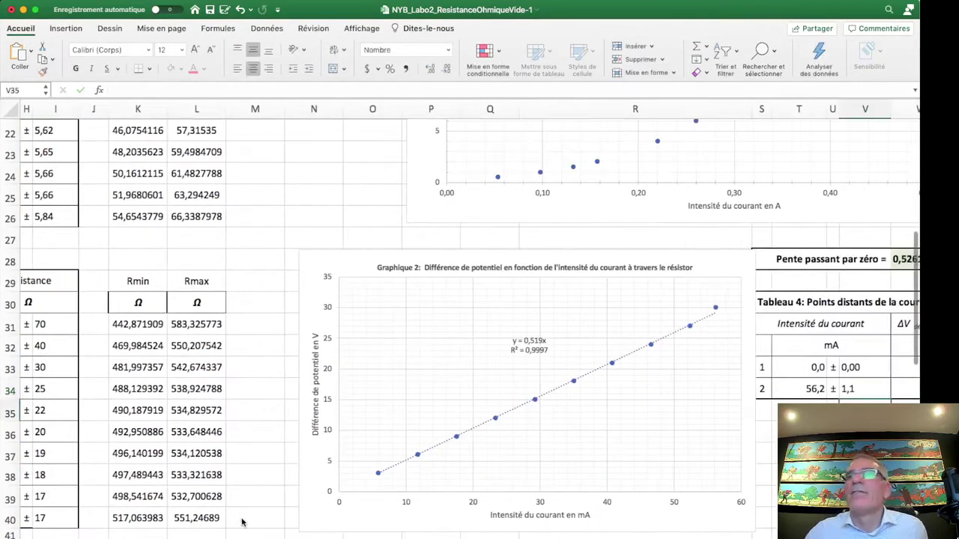
pyautogui.hscroll(3, 593, 453)
pyautogui.hscroll(3, 597, 435)
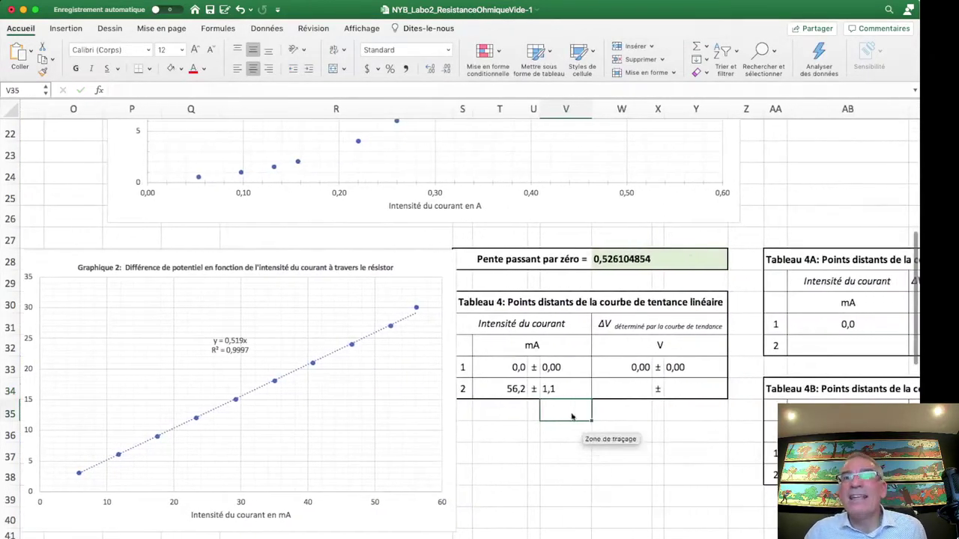
pyautogui.click(504, 367)
pyautogui.click(498, 389)
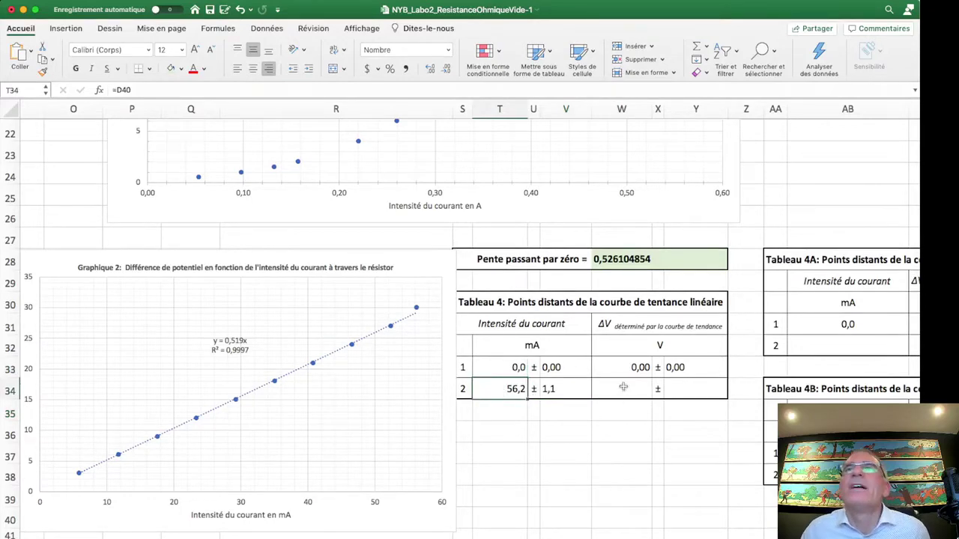
# Step: Fill the ΔV of point 2 in Tableau 4 (W34) with =A40, a reference to the last potential difference in Tableau 2
pyautogui.click(622, 389)
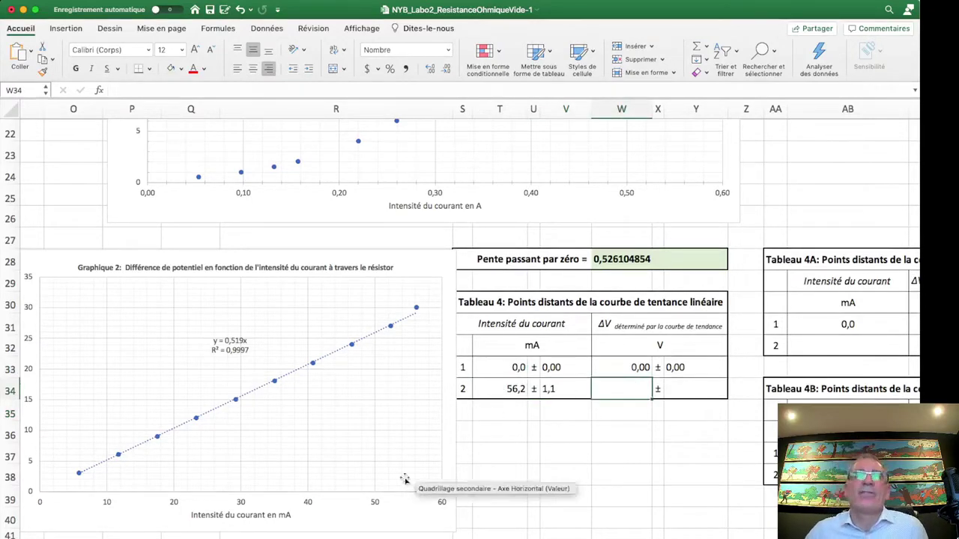
pyautogui.hscroll(-12, 406, 473)
pyautogui.hscroll(-2, 407, 473)
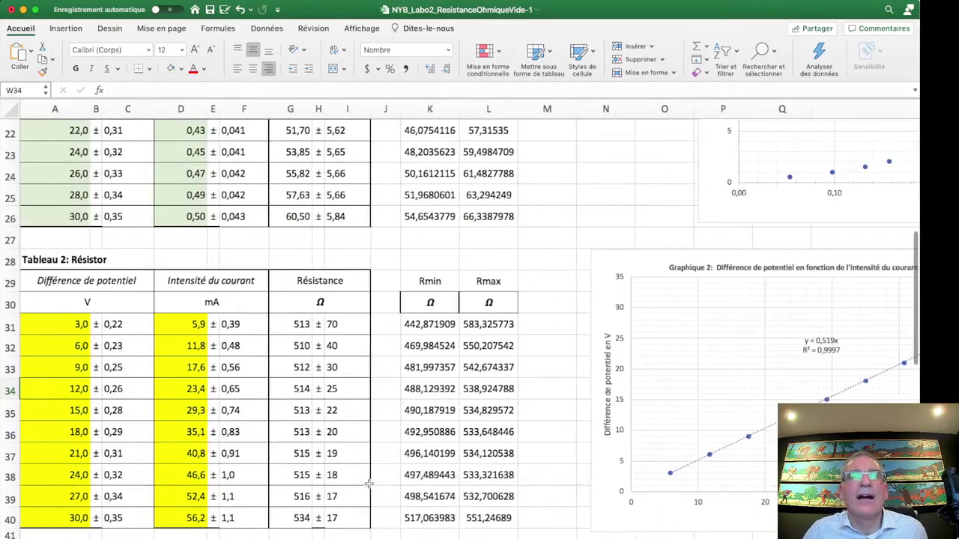
pyautogui.hscroll(10, 693, 485)
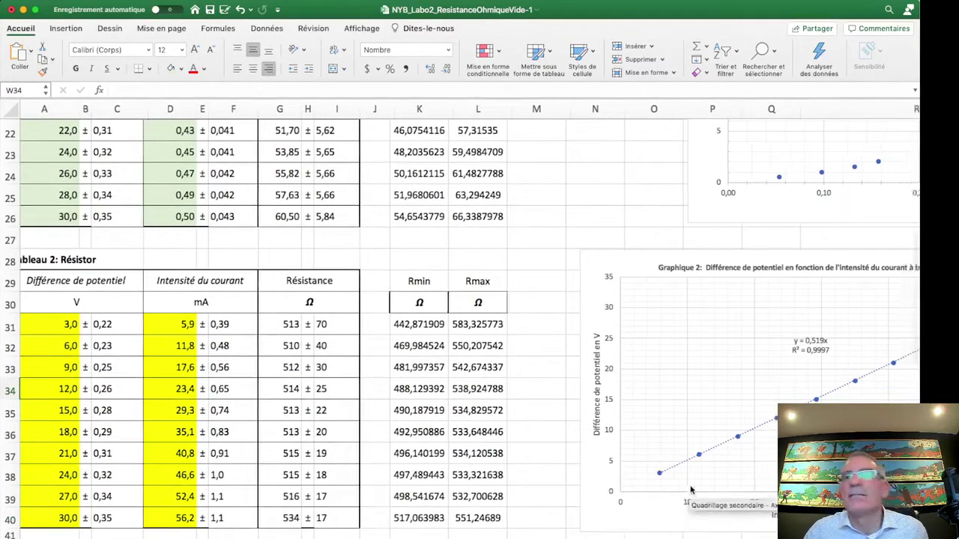
pyautogui.hscroll(3, 693, 485)
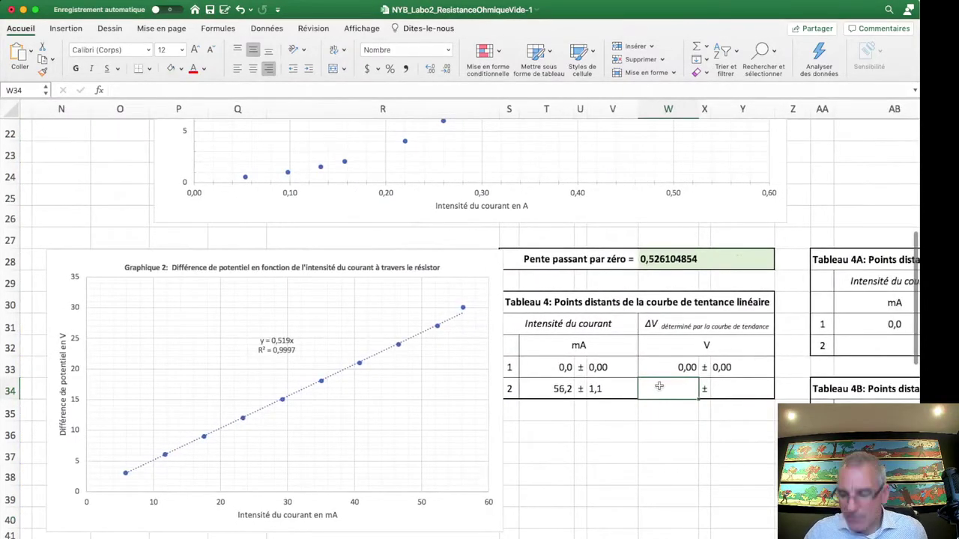
pyautogui.write('=')
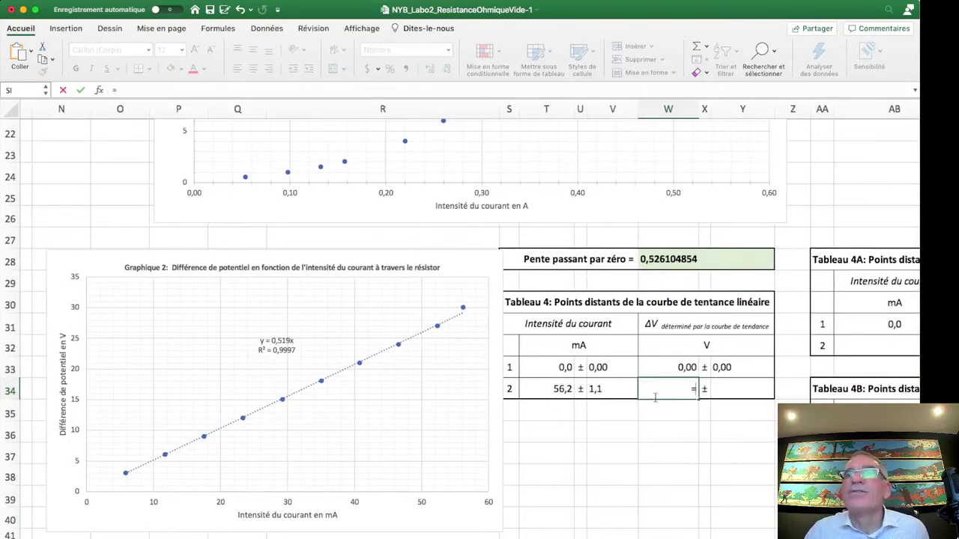
pyautogui.hscroll(-10, 396, 494)
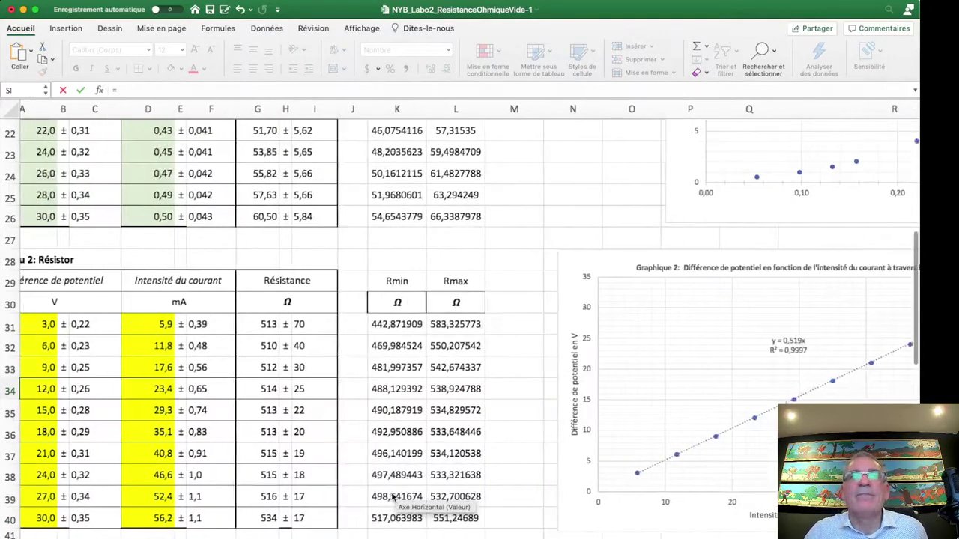
pyautogui.click(54, 516)
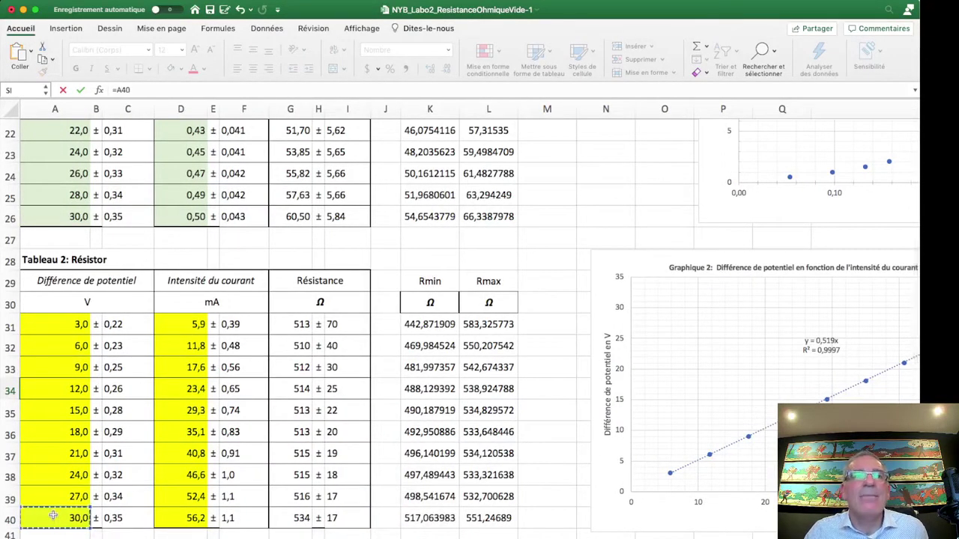
pyautogui.hscroll(10, 578, 496)
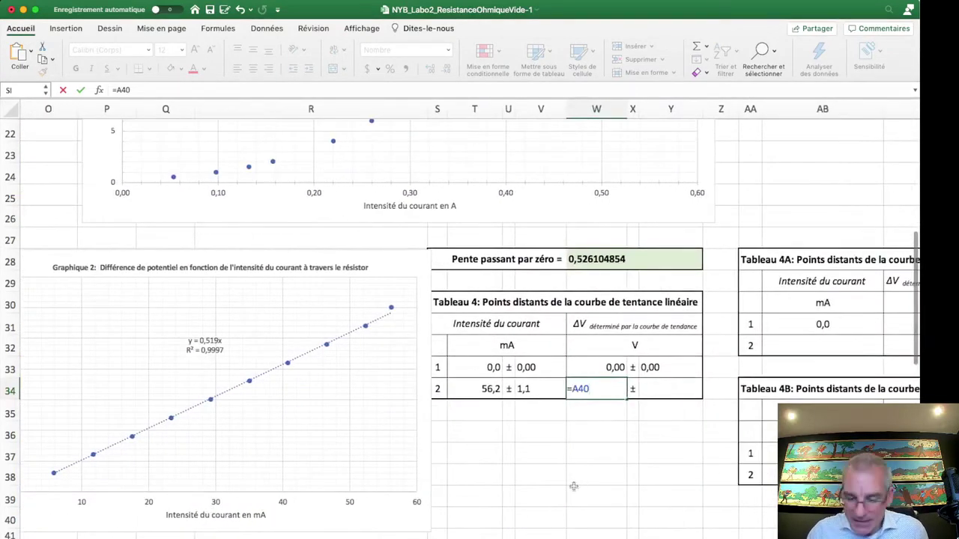
pyautogui.press('Return')
# Step: Fill the ΔV uncertainty of point 2 in Tableau 4 (Y34) with =C40 from the last row of Tableau 2
pyautogui.click(660, 391)
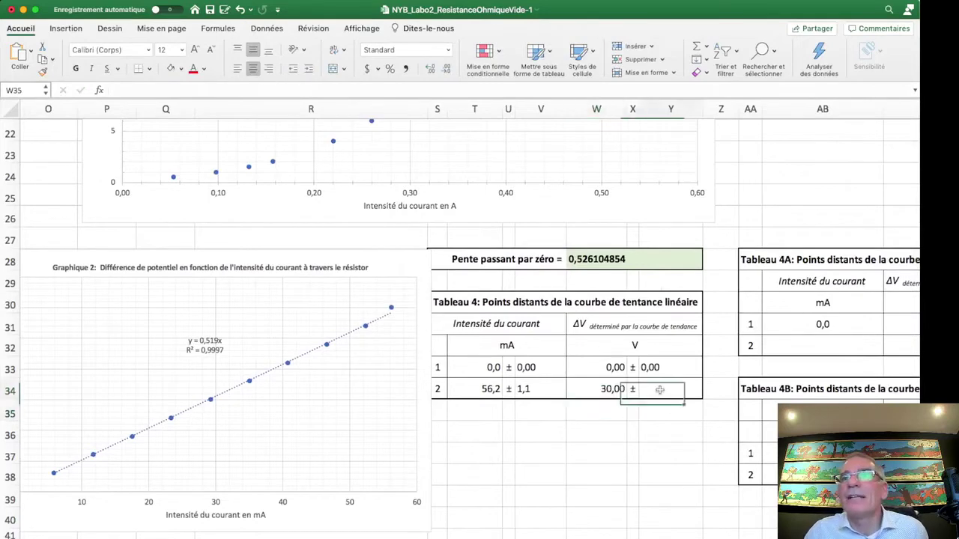
pyautogui.write('=')
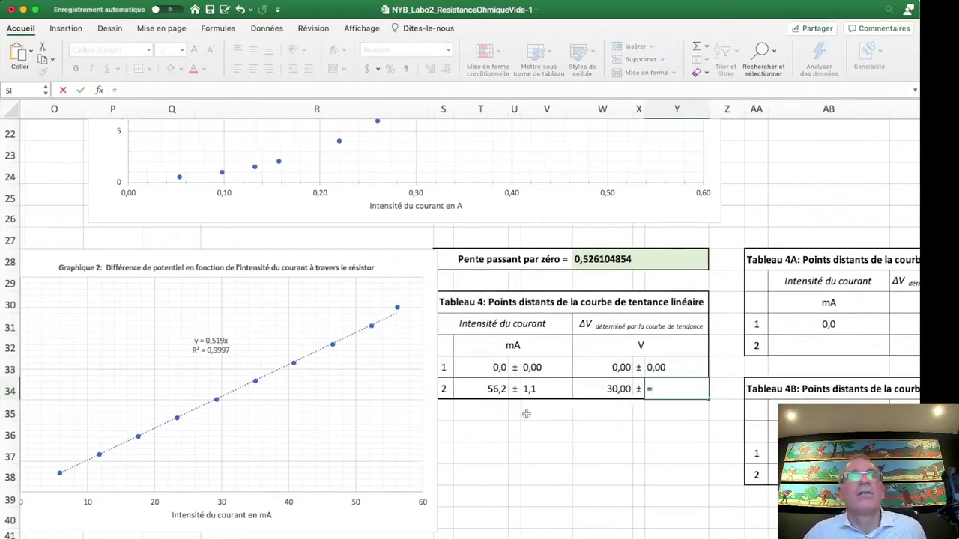
pyautogui.hscroll(-10, 511, 424)
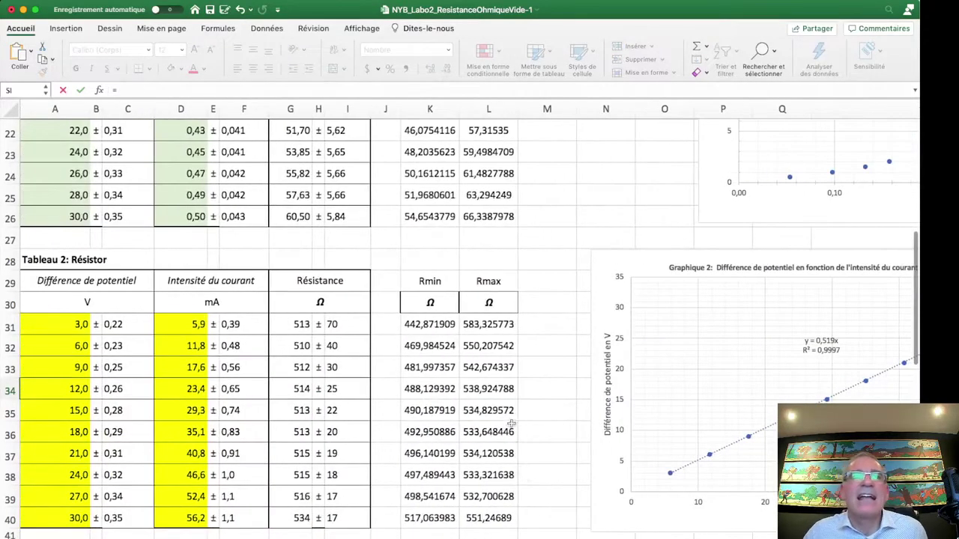
pyautogui.click(130, 516)
pyautogui.press('Return')
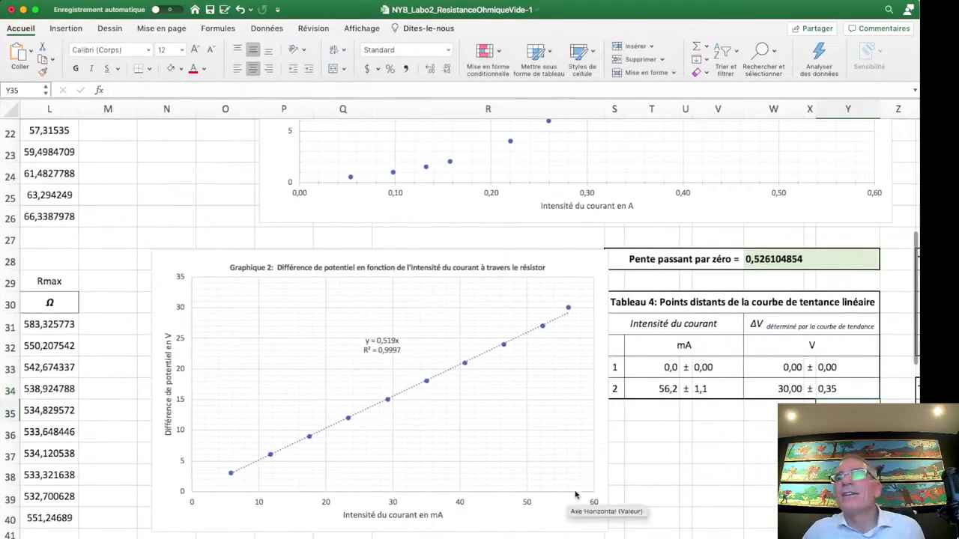
# Step: Clear the ΔV of point 2 and its uncertainty in Tableau 4 (W34 and Y34)
pyautogui.hscroll(3, 659, 429)
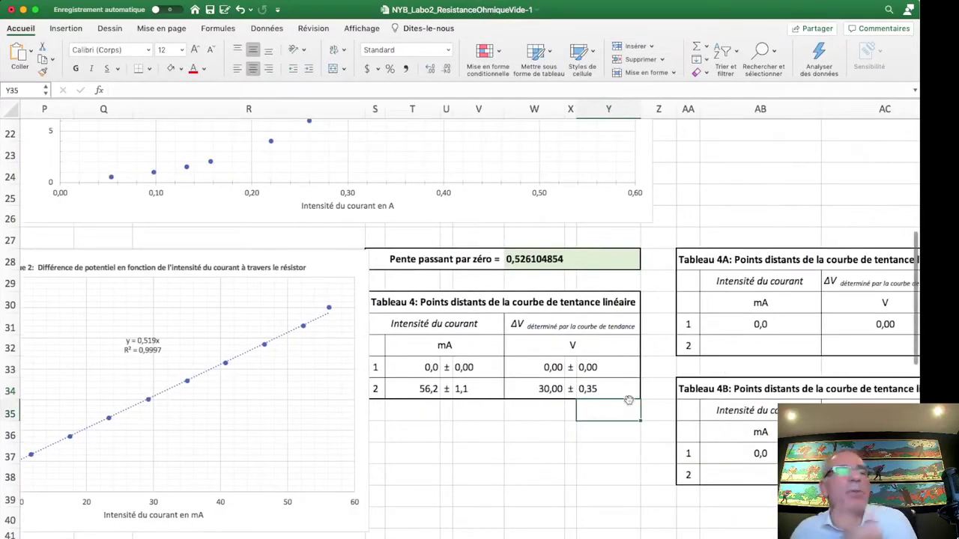
pyautogui.click(549, 390)
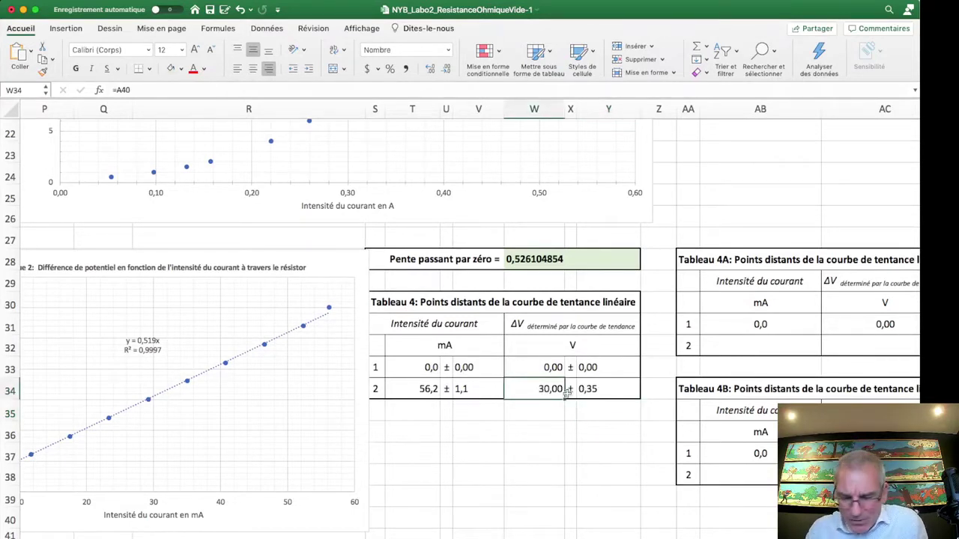
pyautogui.click(608, 382)
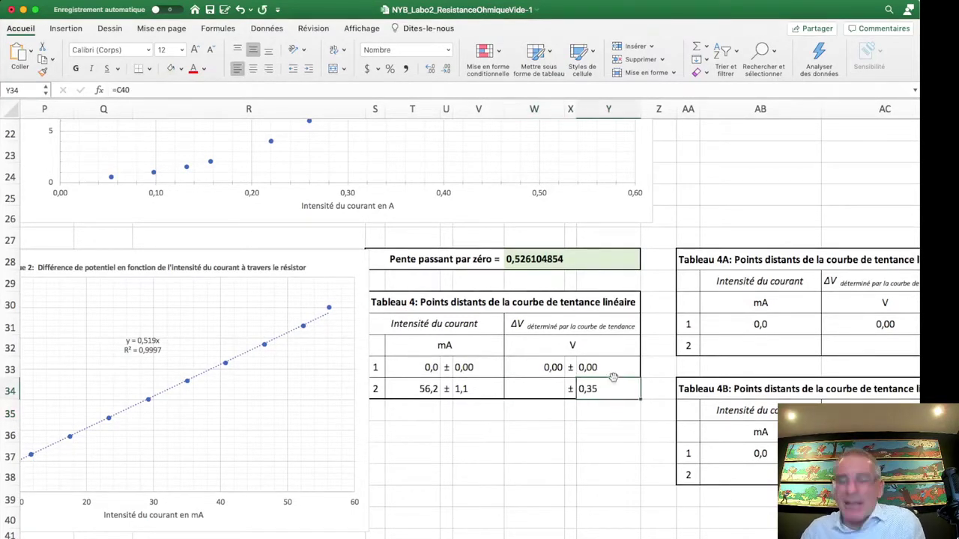
pyautogui.click(528, 387)
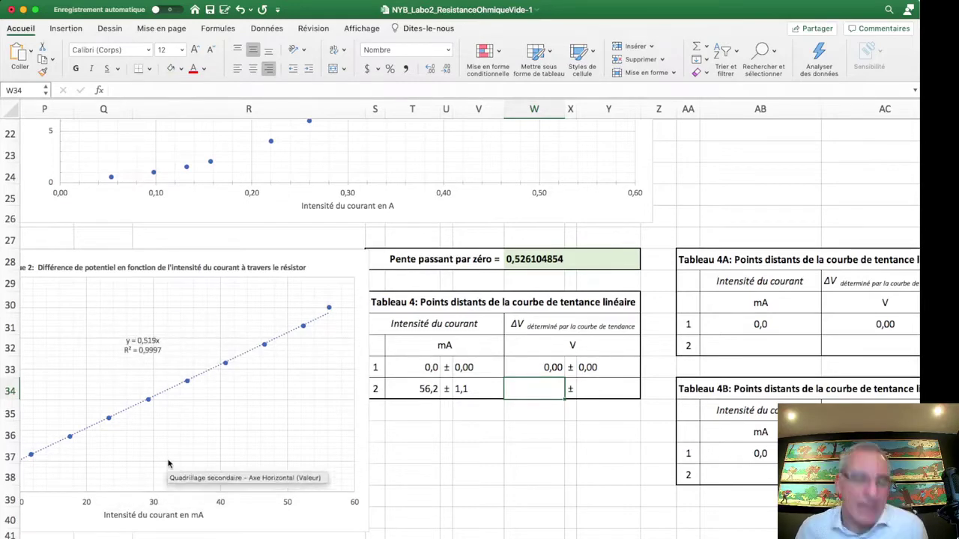
# Step: Calculate the ΔV of point 2 in Tableau 4 (W34) as the slope through zero times the current, =W28*T34
pyautogui.hscroll(-5, 169, 464)
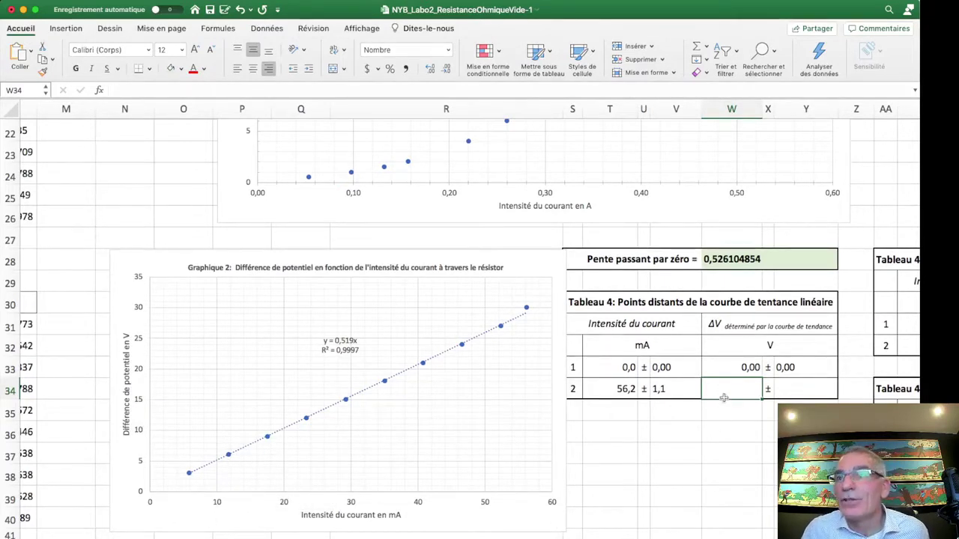
pyautogui.write('=')
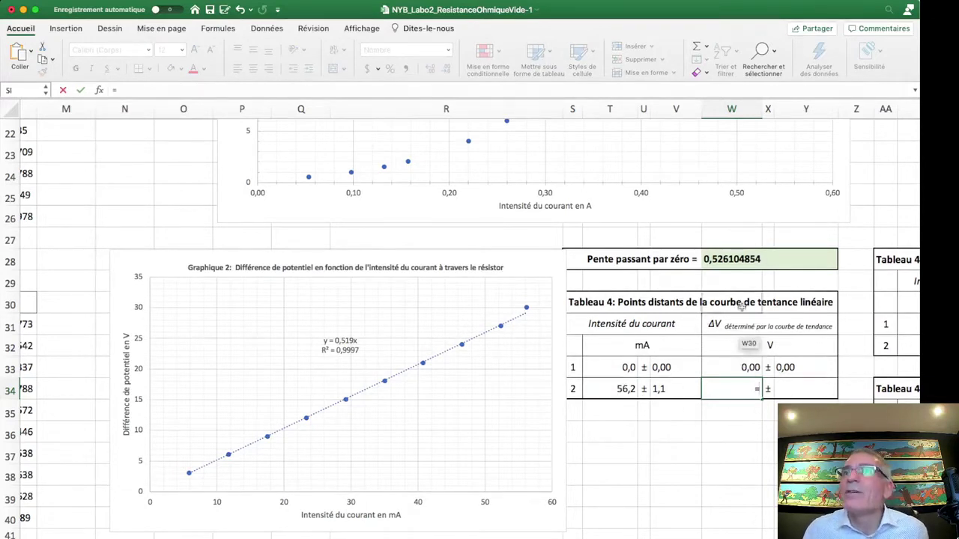
pyautogui.click(751, 257)
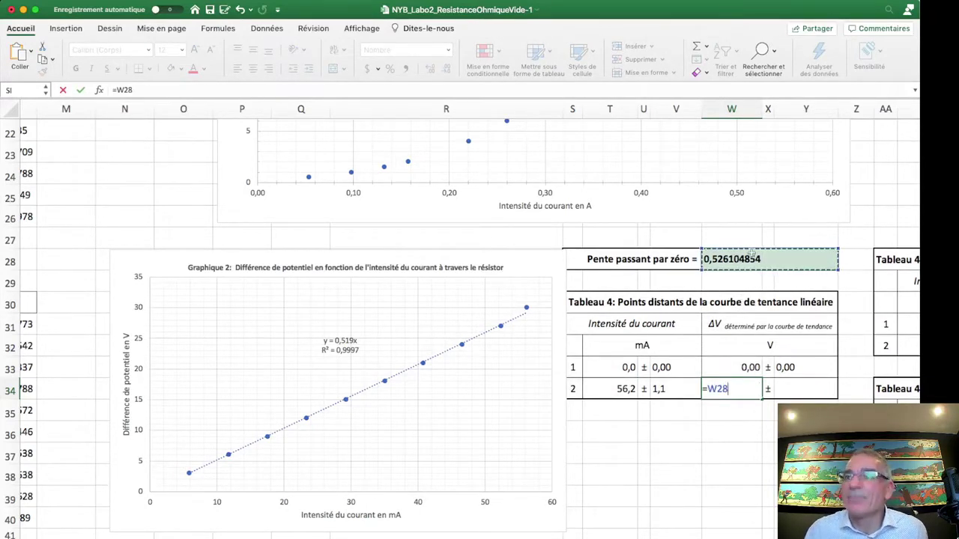
pyautogui.write('*')
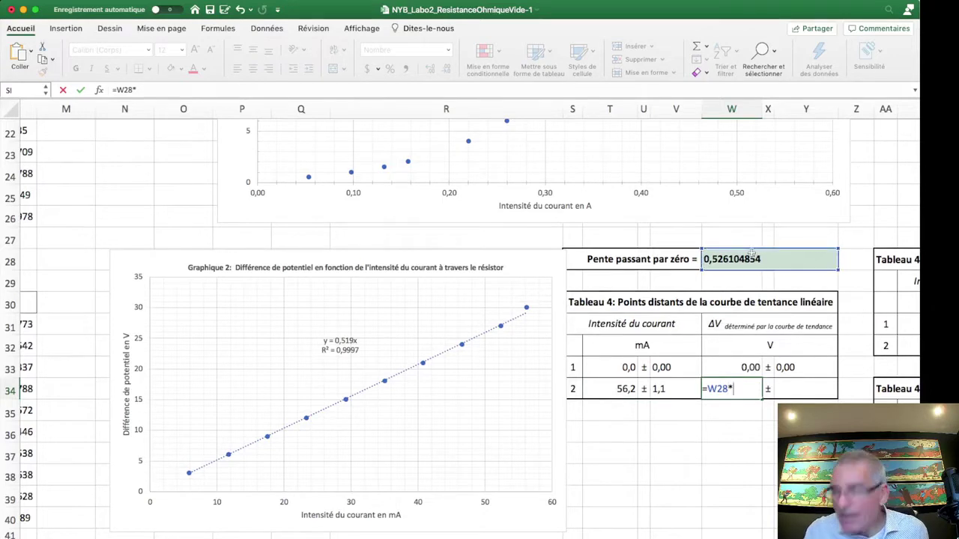
pyautogui.click(614, 381)
pyautogui.press('Return')
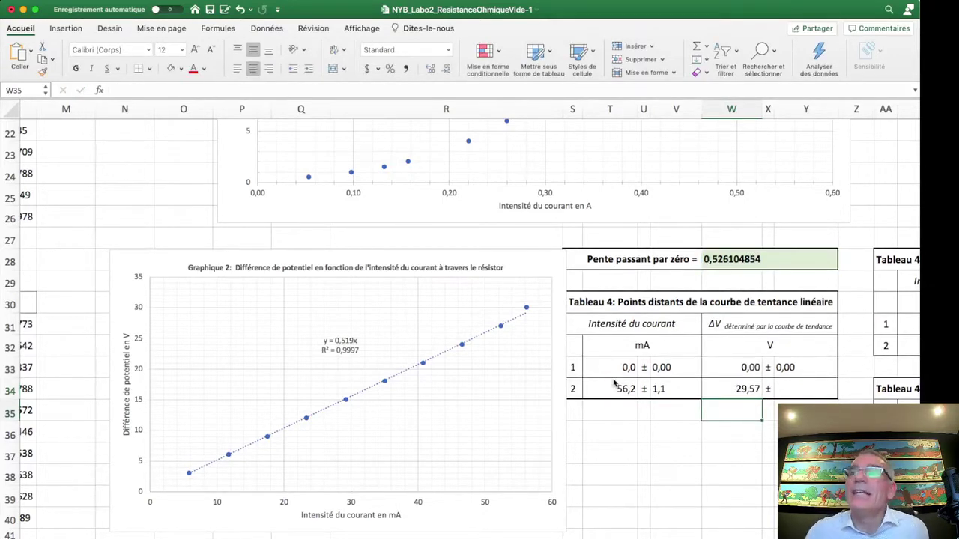
pyautogui.click(734, 394)
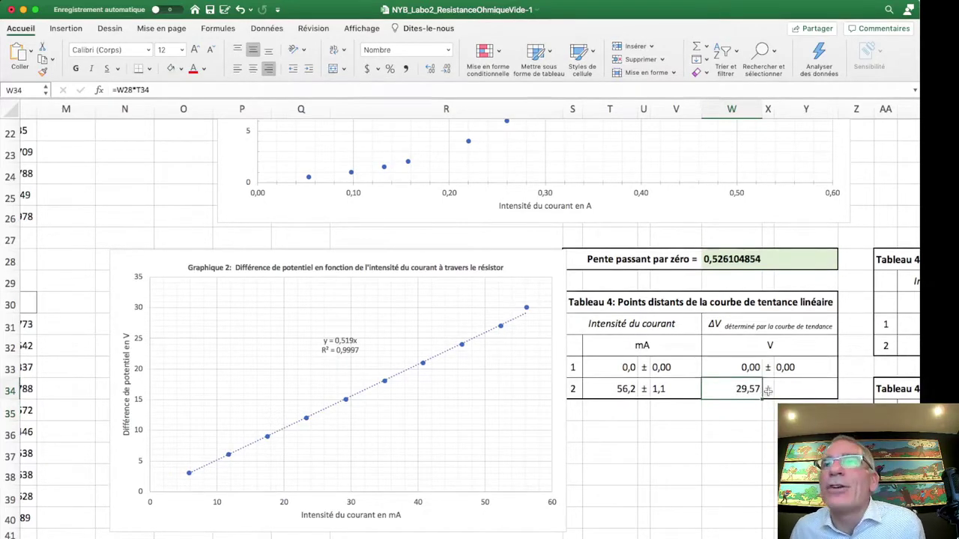
pyautogui.moveTo(529, 312)
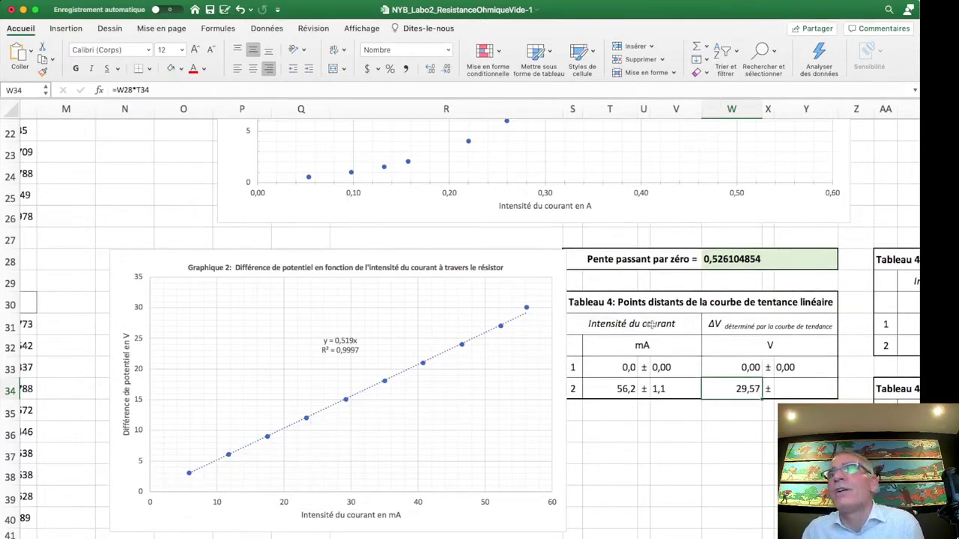
# Step: Enter =C40 as the uncertainty on the trendline-based ΔV of point 2 in Tableau 4 (Y34)
pyautogui.click(797, 390)
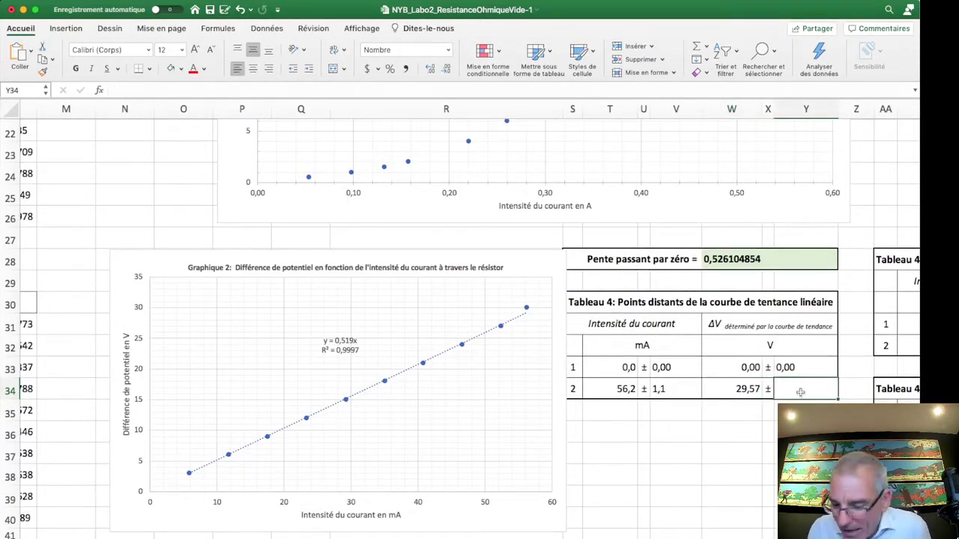
pyautogui.hscroll(-10, 599, 419)
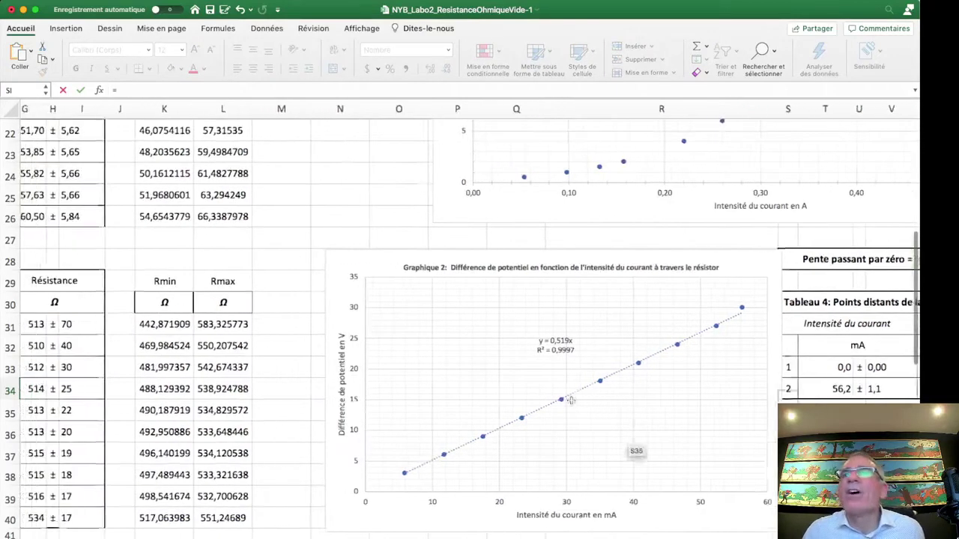
pyautogui.click(109, 517)
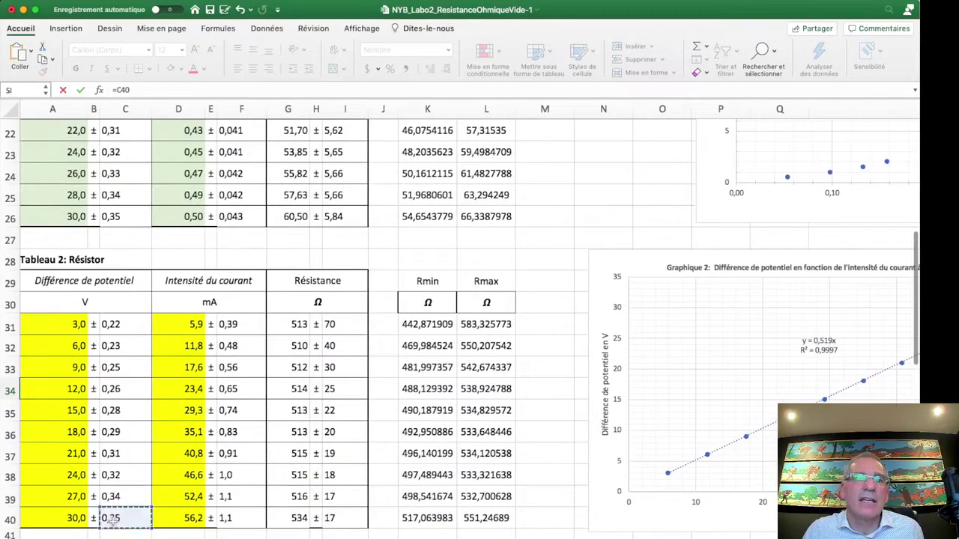
pyautogui.press('Return')
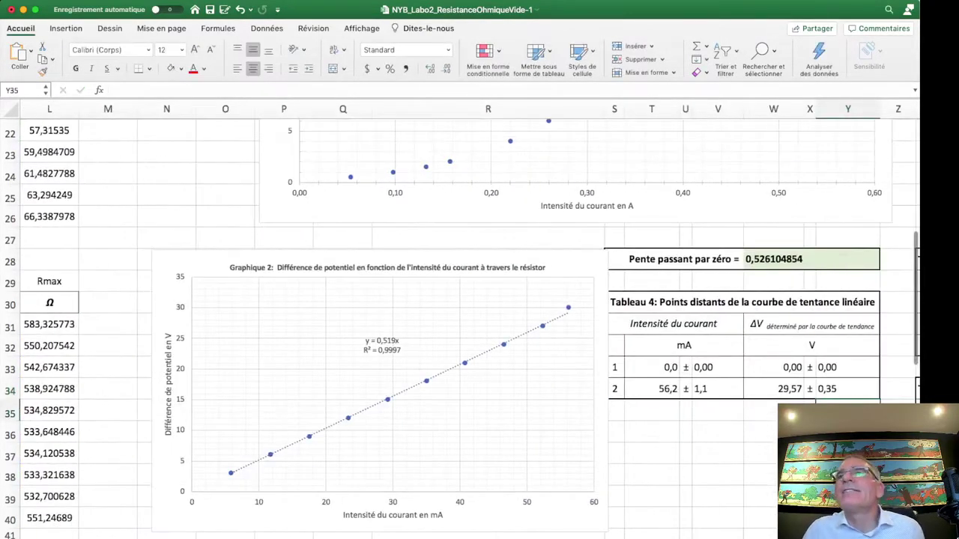
# Step: Review the currents and potential differences of both points in Tableau 4, along with Tableaux 4A and 4B and Graphique 2
pyautogui.click(782, 391)
pyautogui.click(835, 390)
pyautogui.click(780, 391)
pyautogui.click(837, 390)
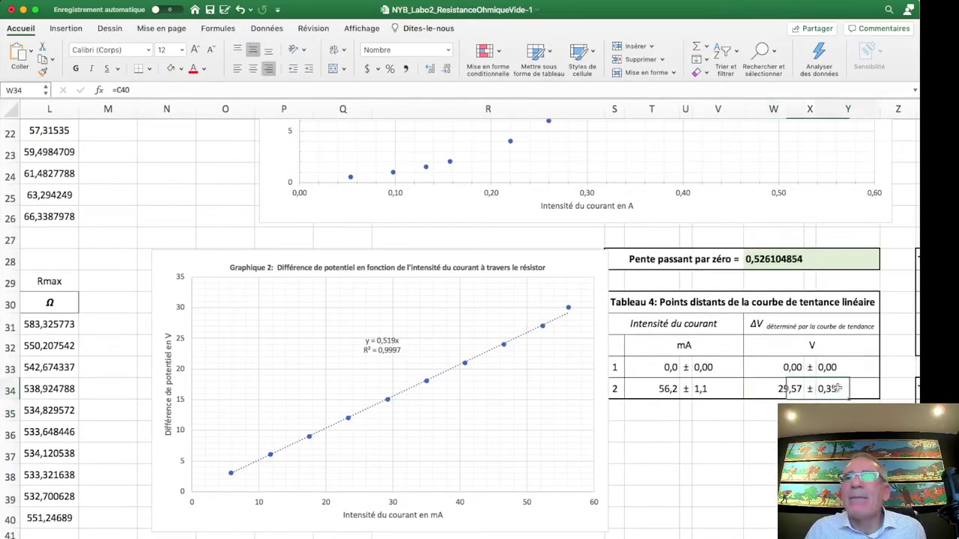
pyautogui.click(782, 391)
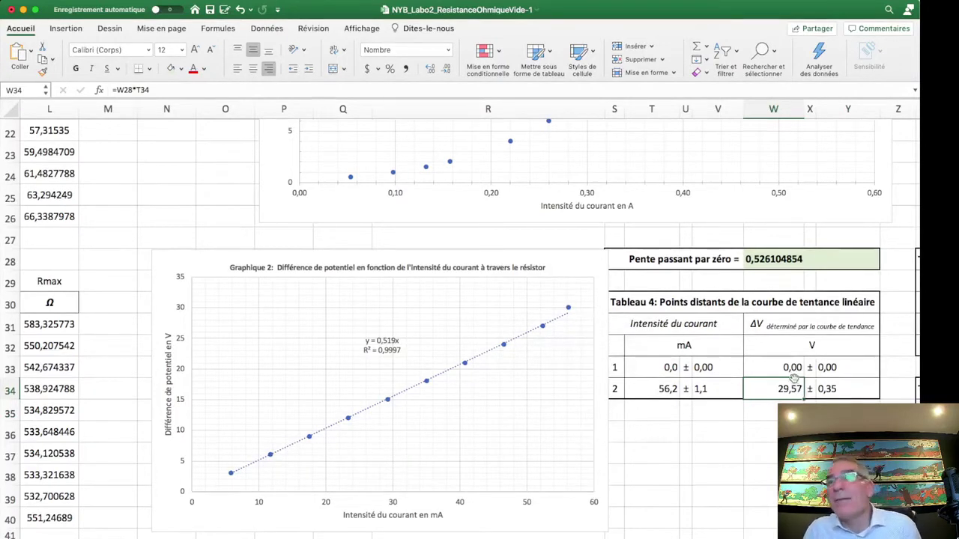
pyautogui.click(667, 389)
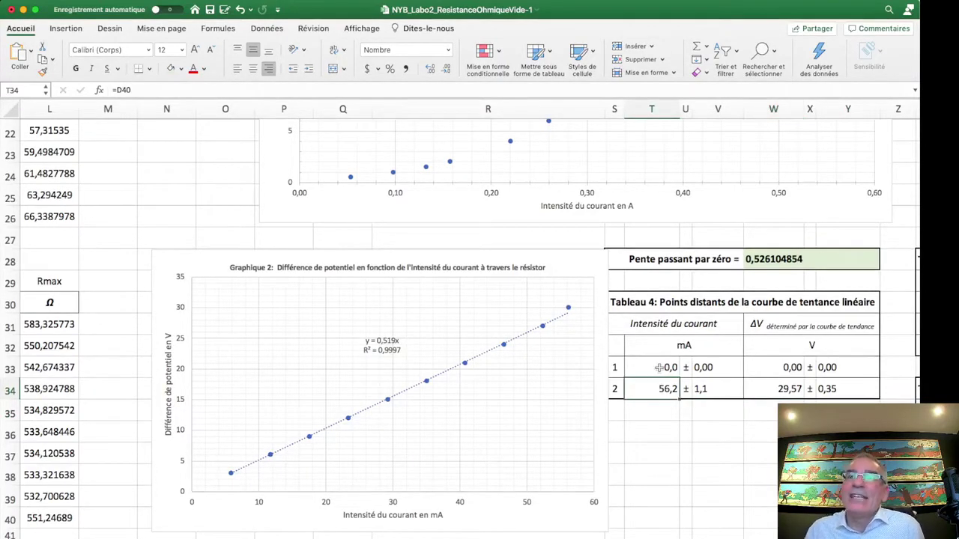
pyautogui.click(659, 368)
pyautogui.click(658, 388)
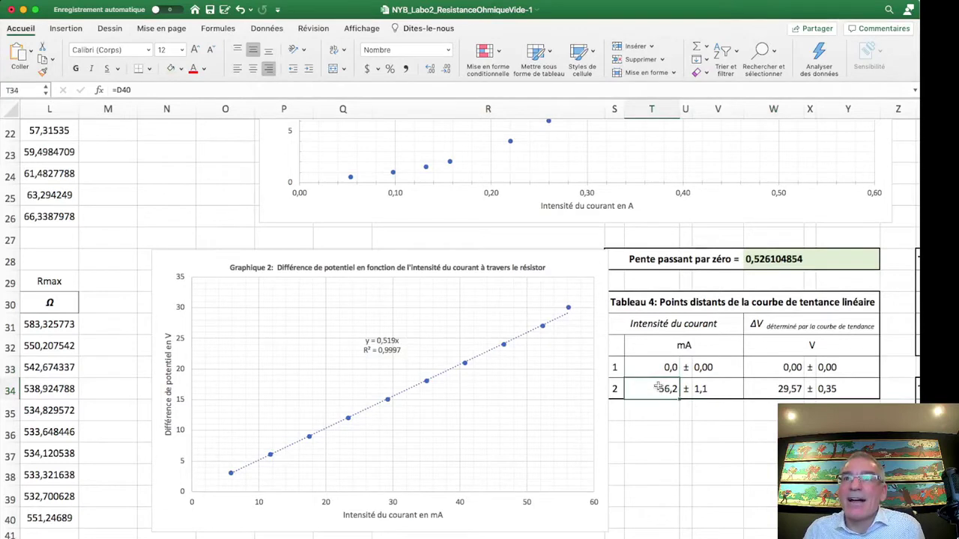
pyautogui.click(779, 389)
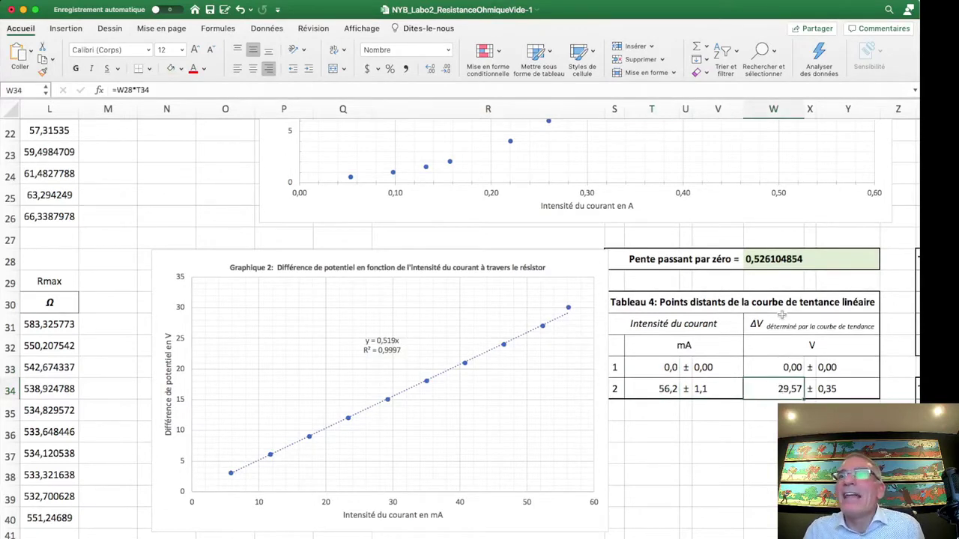
pyautogui.click(779, 366)
pyautogui.click(775, 387)
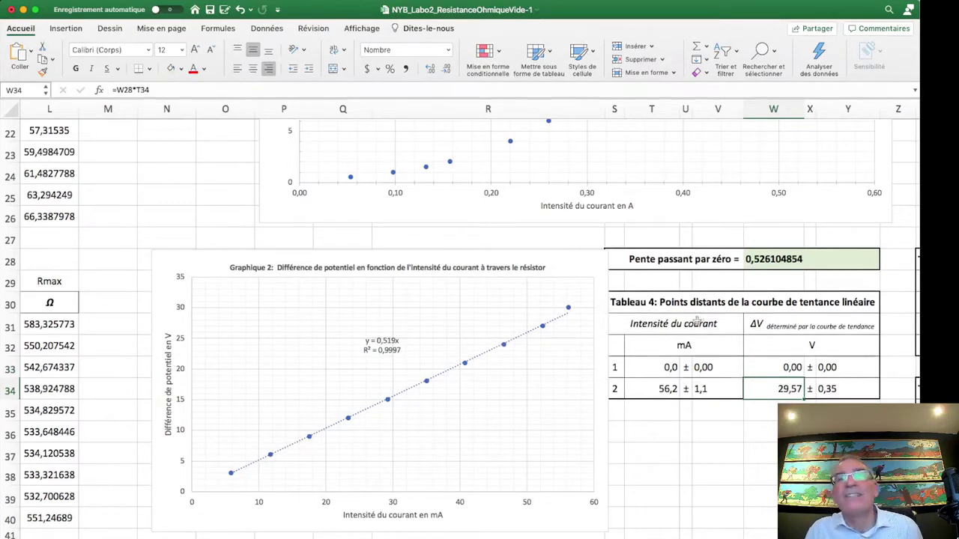
pyautogui.hscroll(10, 770, 442)
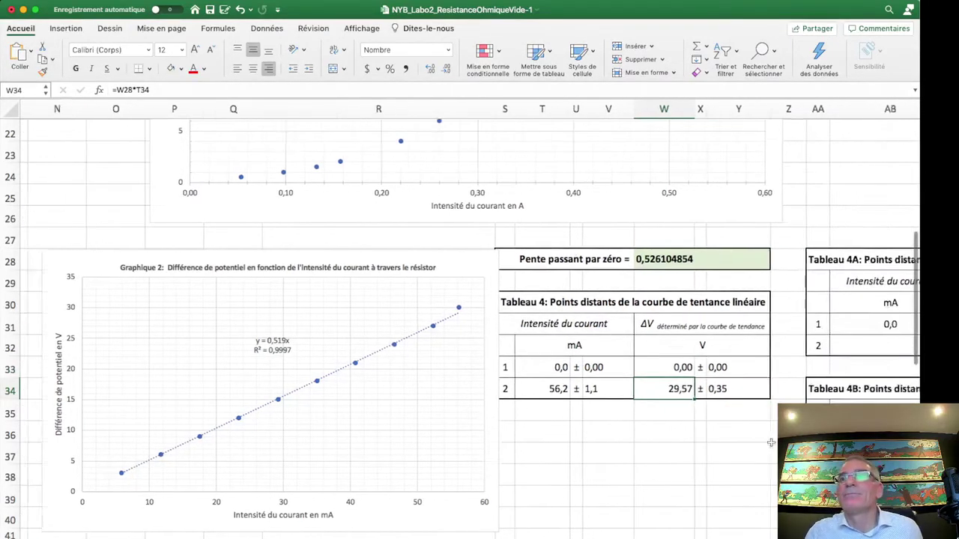
pyautogui.hscroll(6, 769, 443)
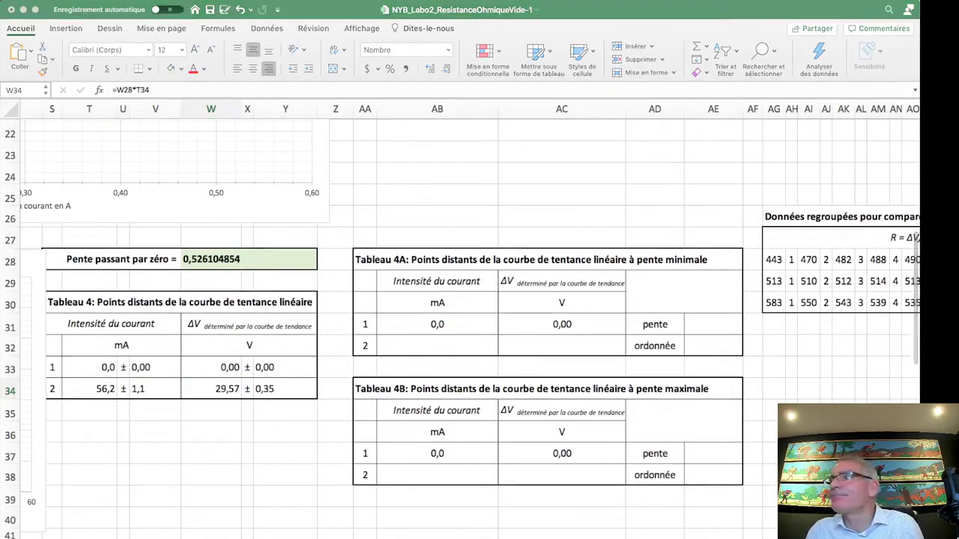
pyautogui.hscroll(-10, 479, 322)
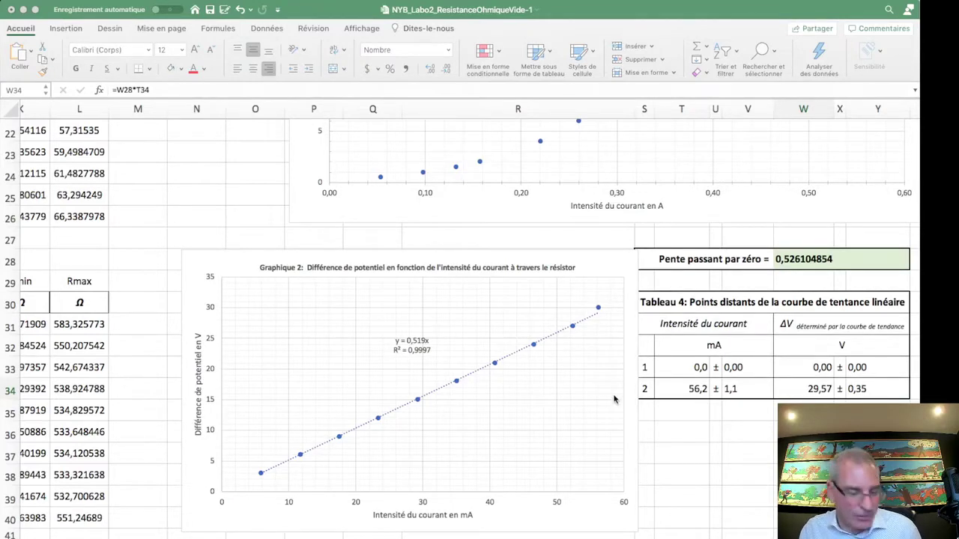
# Step: Fill the current of point 2 in Tableau 4A (AB32) with the current plus its uncertainty from Tableau 4, =T34+V34
pyautogui.hscroll(5, 614, 400)
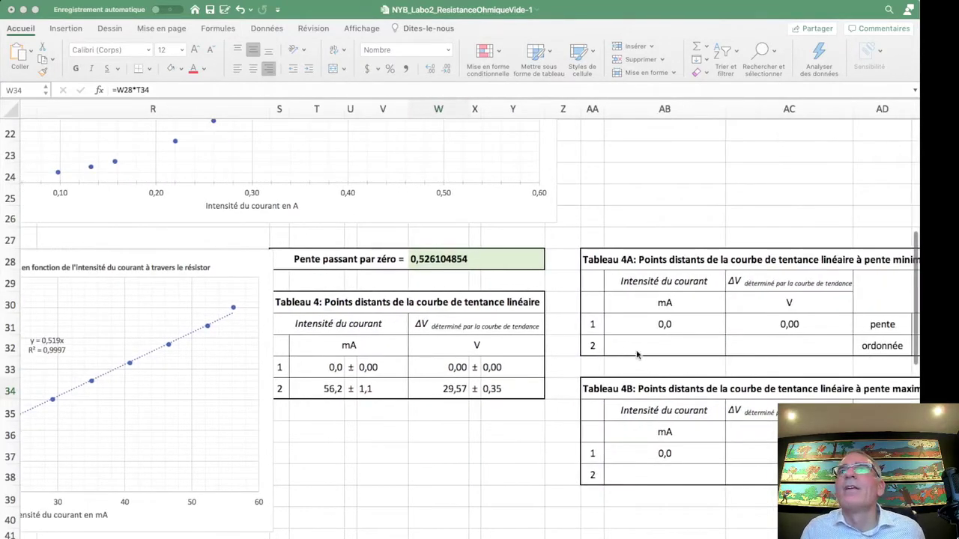
pyautogui.hscroll(2, 638, 354)
pyautogui.click(604, 345)
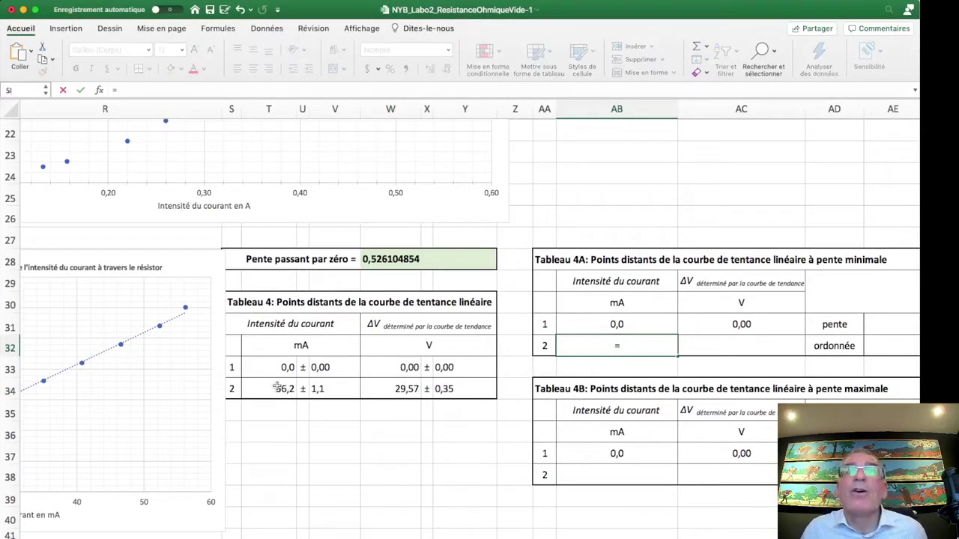
pyautogui.click(278, 386)
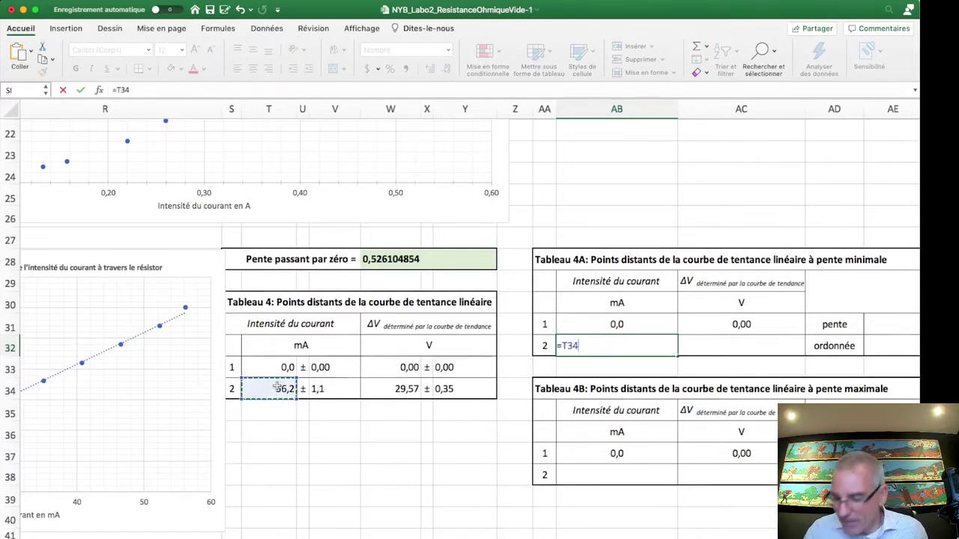
pyautogui.click(324, 388)
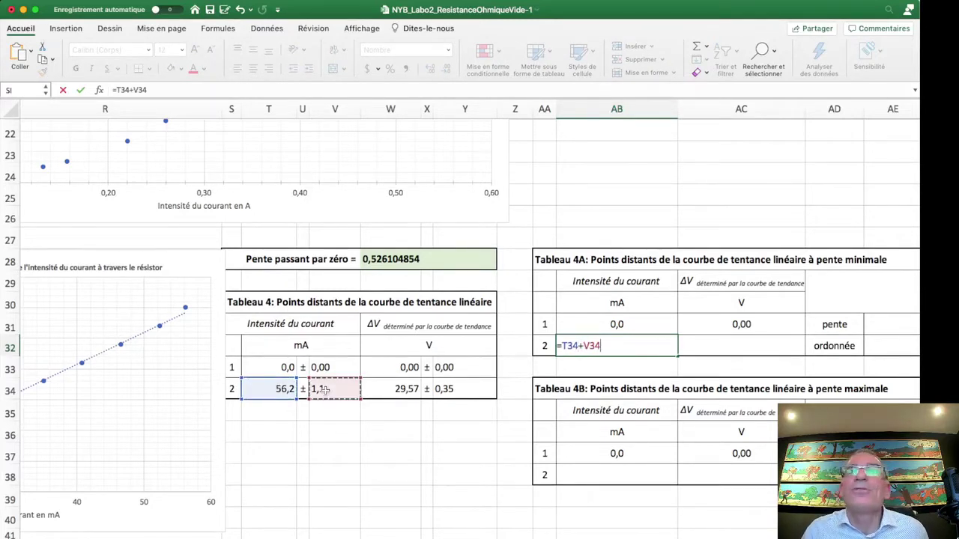
pyautogui.press('Return')
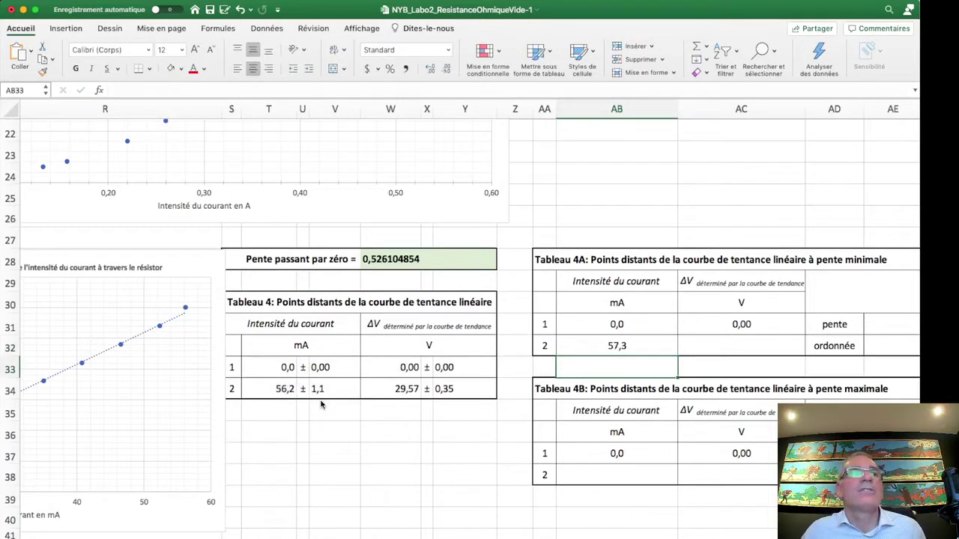
# Step: Fill the ΔV of point 2 in Tableau 4A (AC32) with the ΔV minus its uncertainty from Tableau 4, =W34-Y34
pyautogui.click(742, 345)
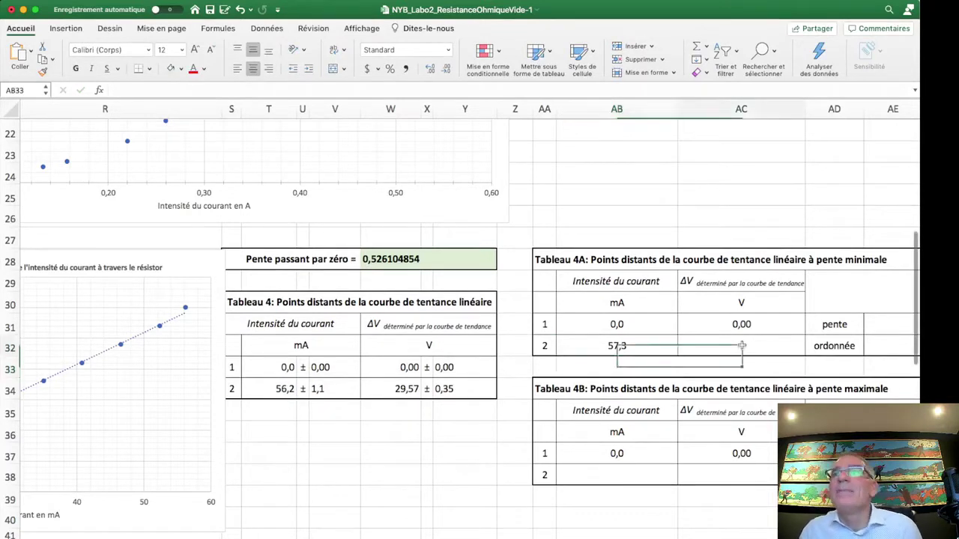
pyautogui.write('=')
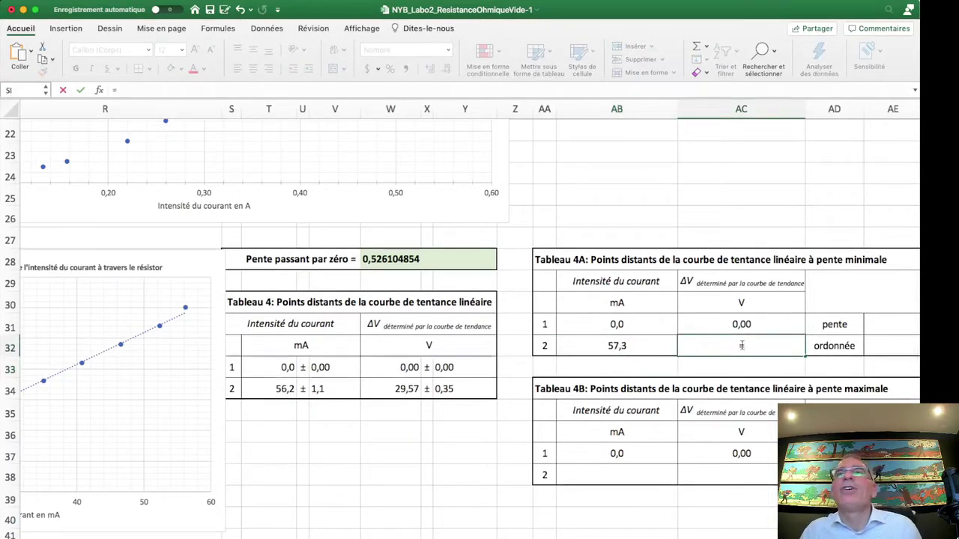
pyautogui.click(389, 392)
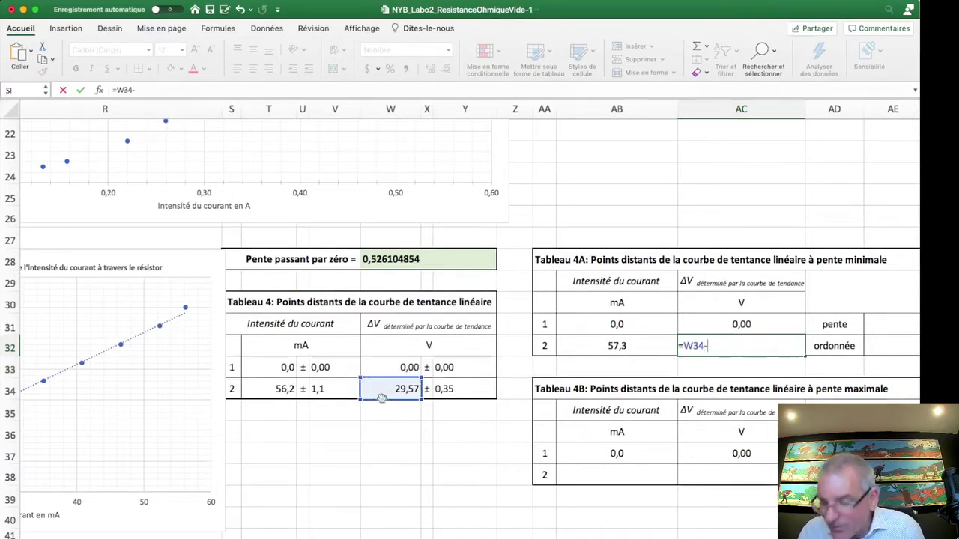
pyautogui.write('-')
pyautogui.click(465, 389)
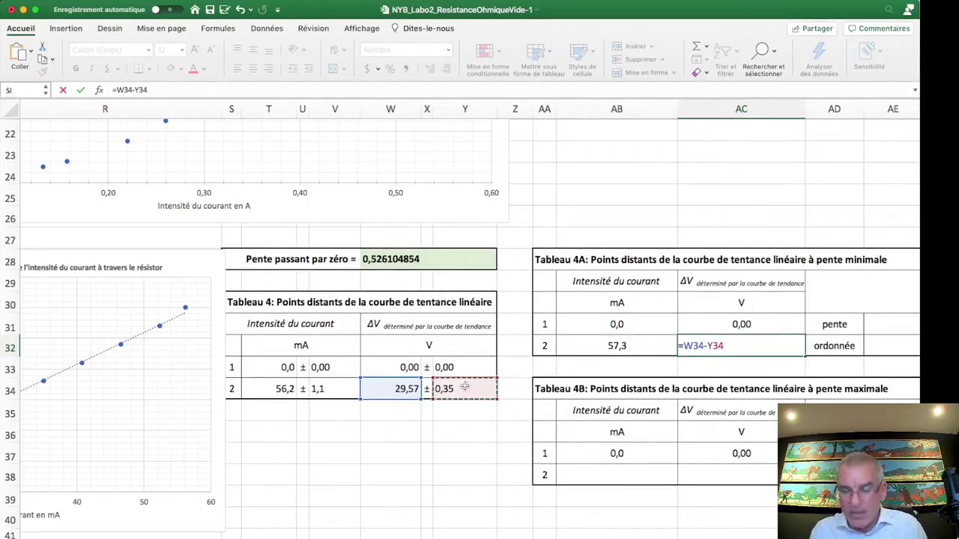
pyautogui.press('Return')
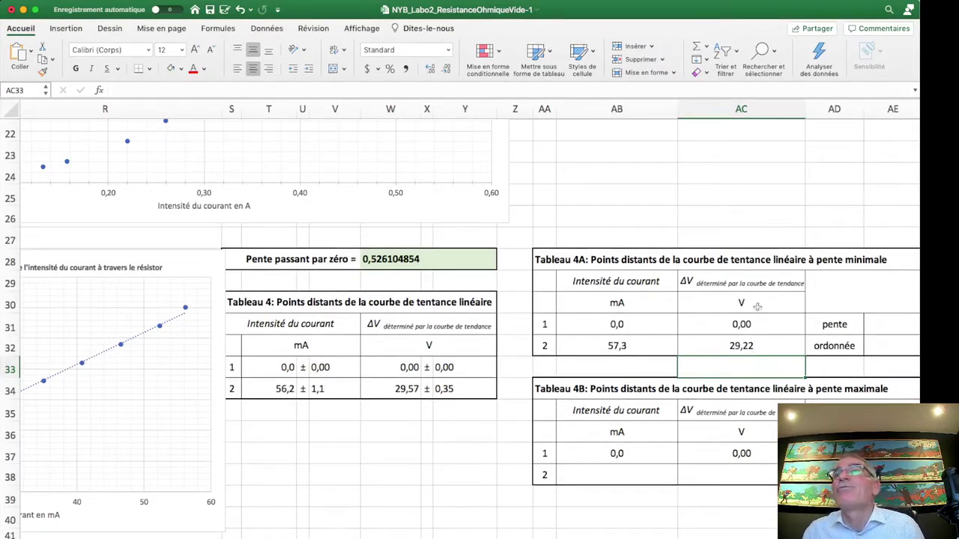
# Step: Calculate the minimum slope in Tableau 4A (AE31) from its two points with =PENTE(AC31:AC32;AB31:AB32)
pyautogui.hscroll(5, 651, 356)
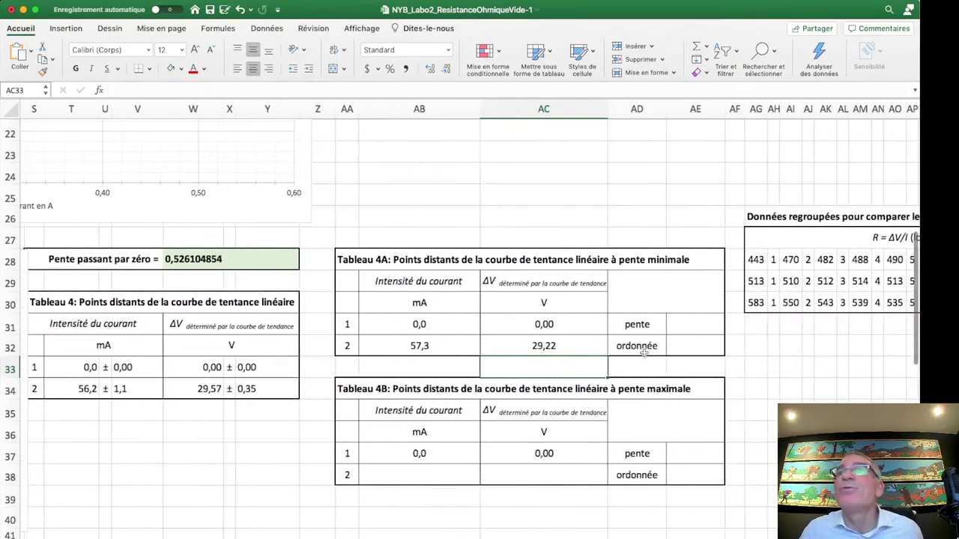
pyautogui.click(699, 320)
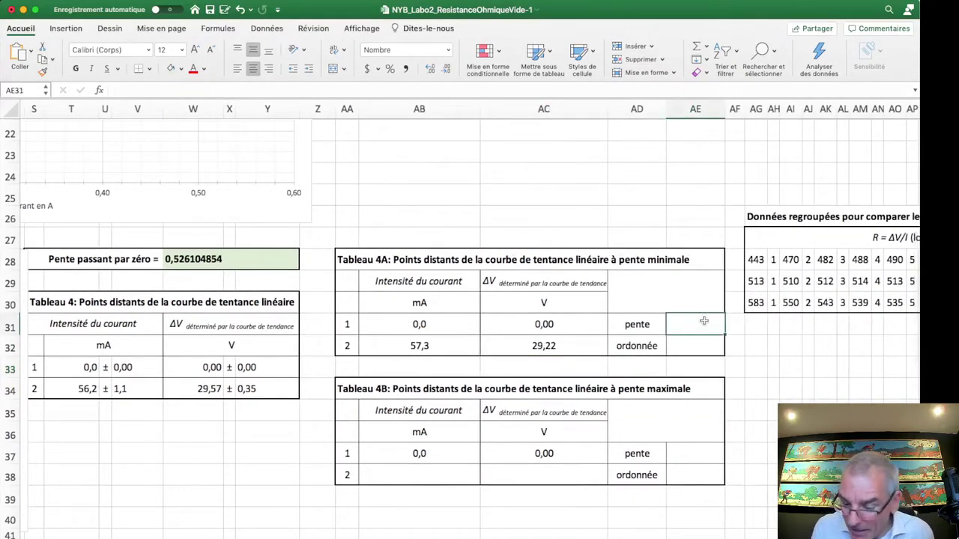
pyautogui.write('=pente(')
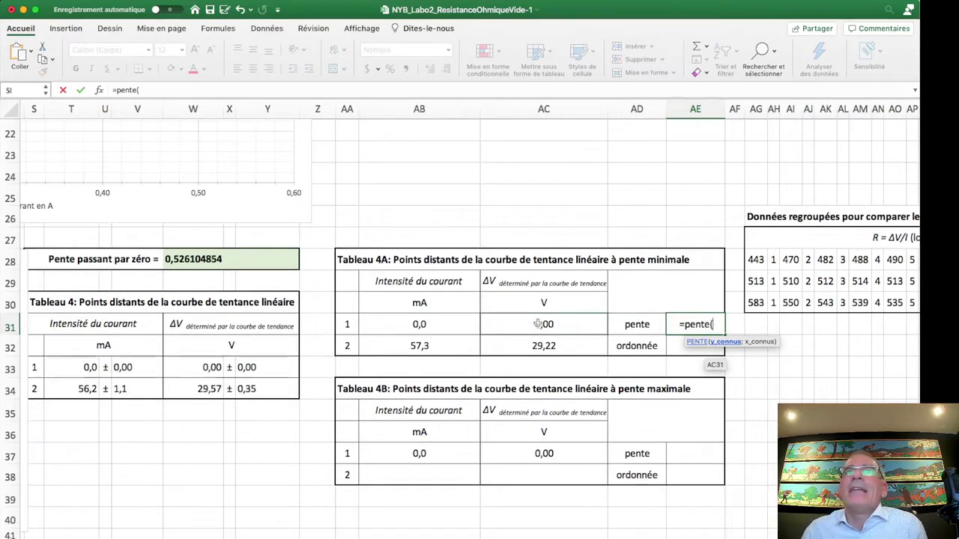
pyautogui.moveTo(544, 324); pyautogui.dragTo(535, 344)
pyautogui.write(';')
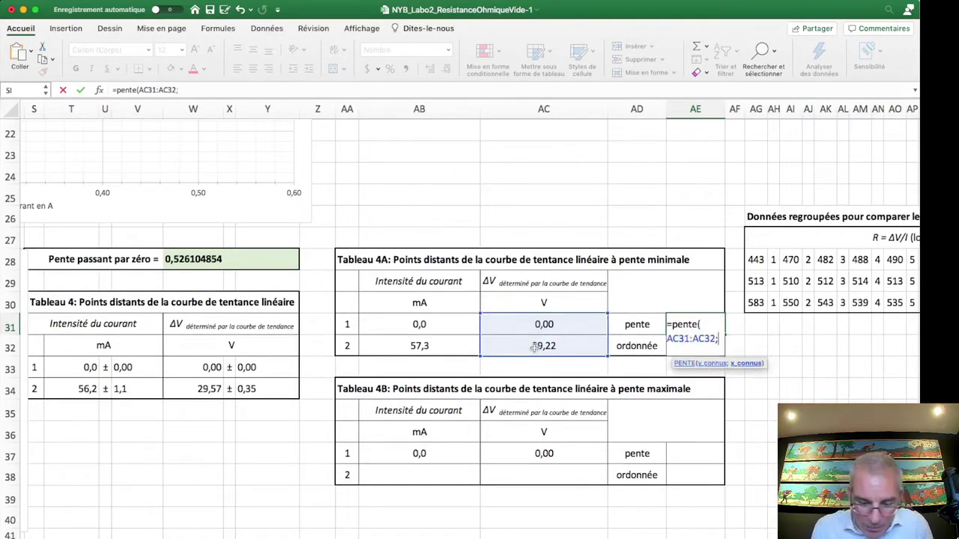
pyautogui.moveTo(433, 330); pyautogui.dragTo(433, 350)
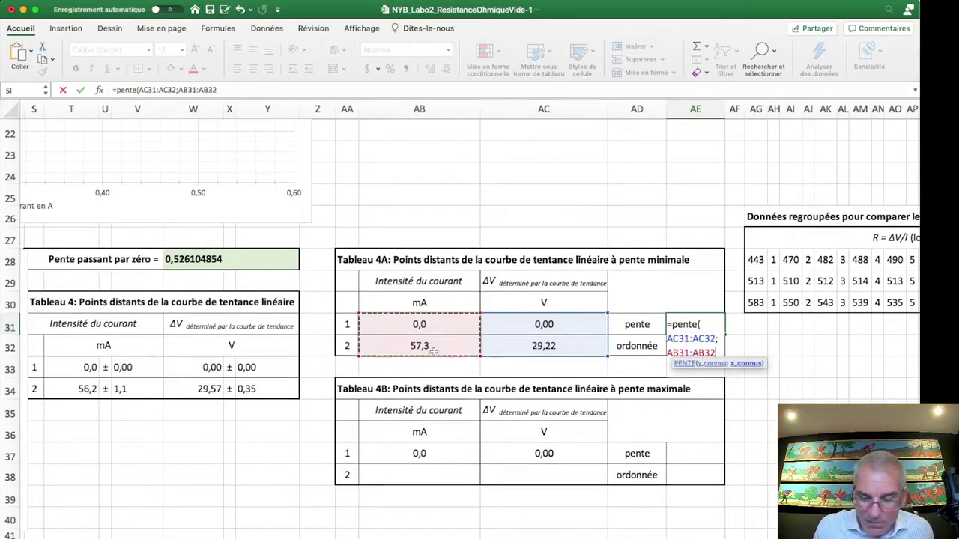
pyautogui.press('Return')
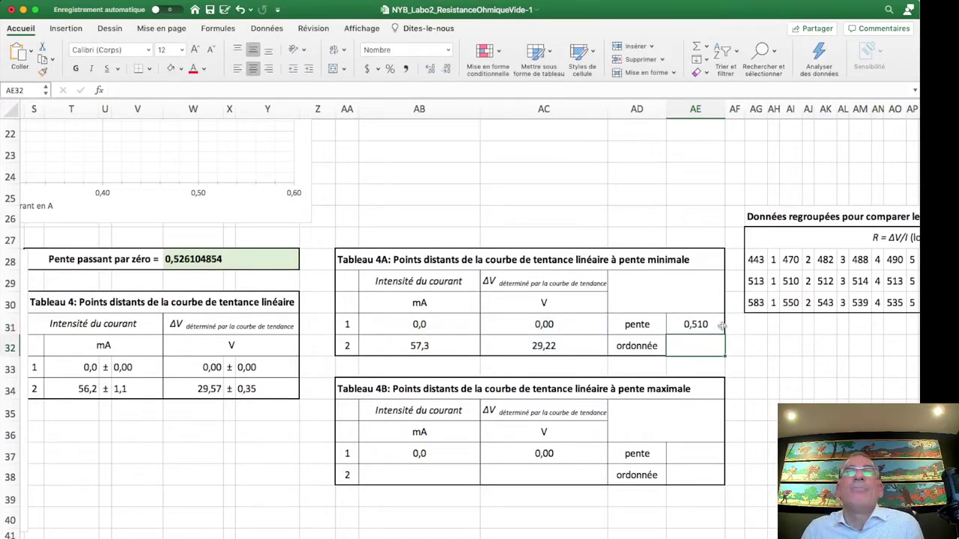
pyautogui.click(697, 324)
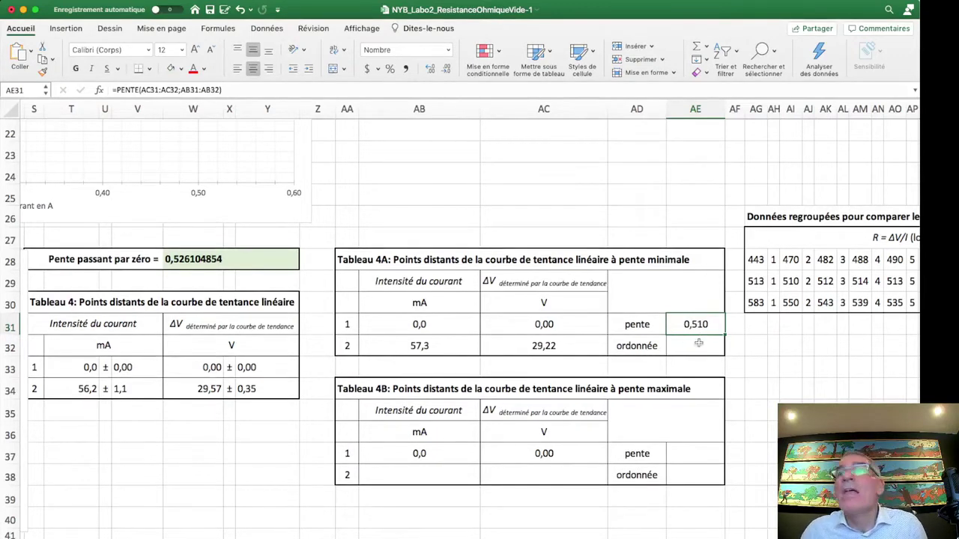
# Step: Calculate the y-intercept in Tableau 4A (AE32) from its two points with =ORDONNEE.ORIGINE(AC31:AC32;AB31:AB32)
pyautogui.click(697, 343)
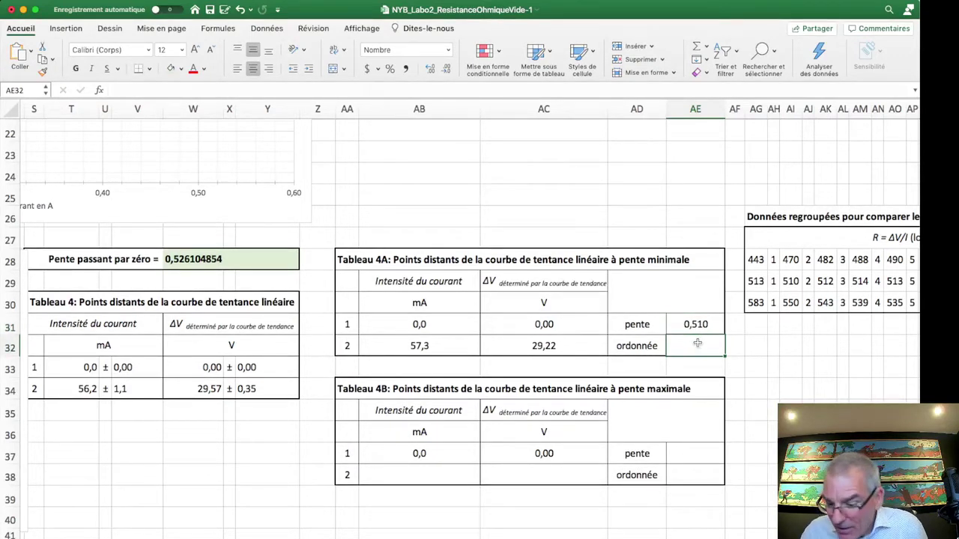
pyautogui.write('=')
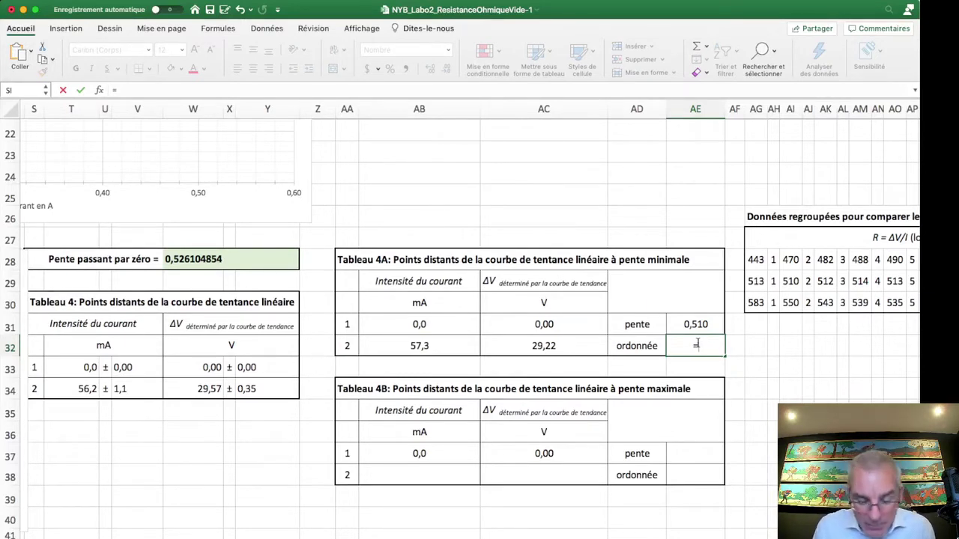
pyautogui.write('or')
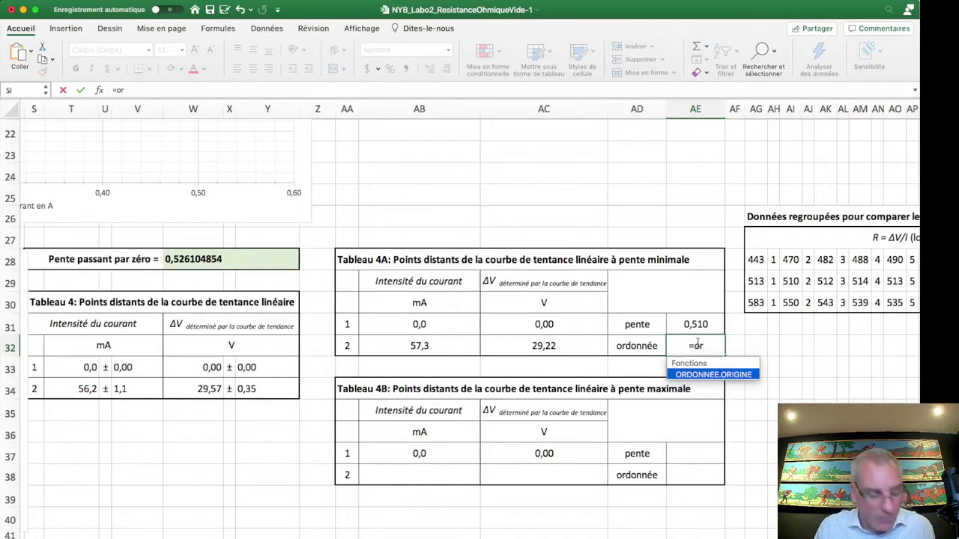
pyautogui.press('Tab')
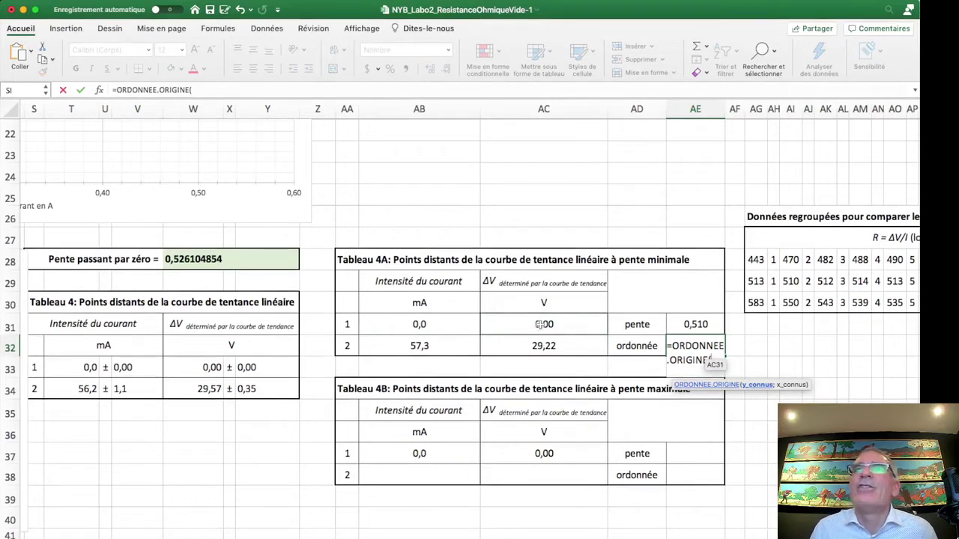
pyautogui.click(538, 324)
pyautogui.moveTo(540, 324); pyautogui.dragTo(543, 347)
pyautogui.write(';')
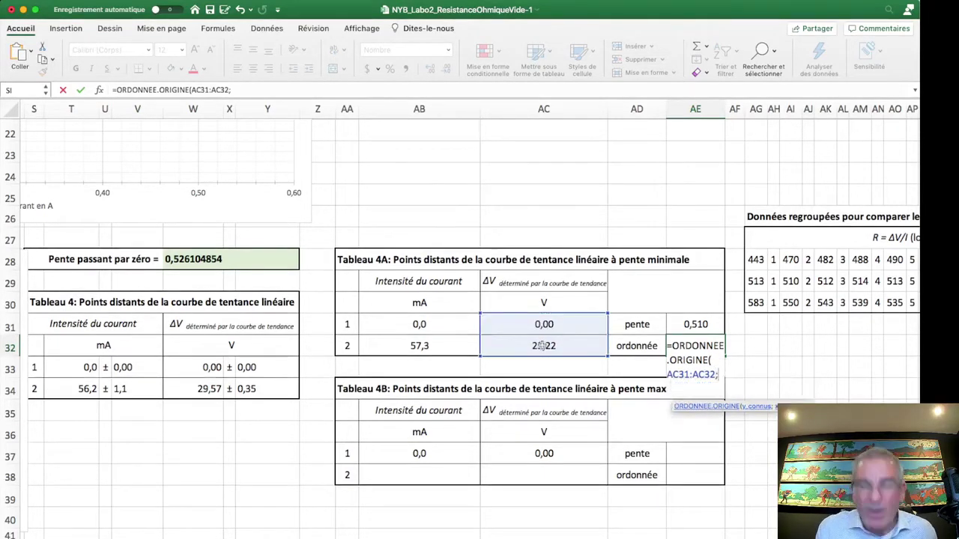
pyautogui.moveTo(434, 325); pyautogui.dragTo(436, 345)
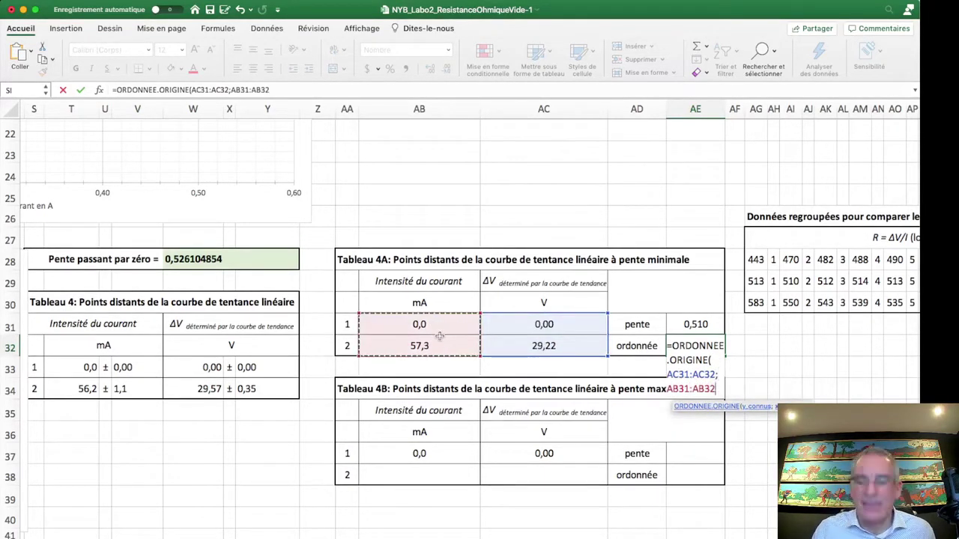
pyautogui.press('Return')
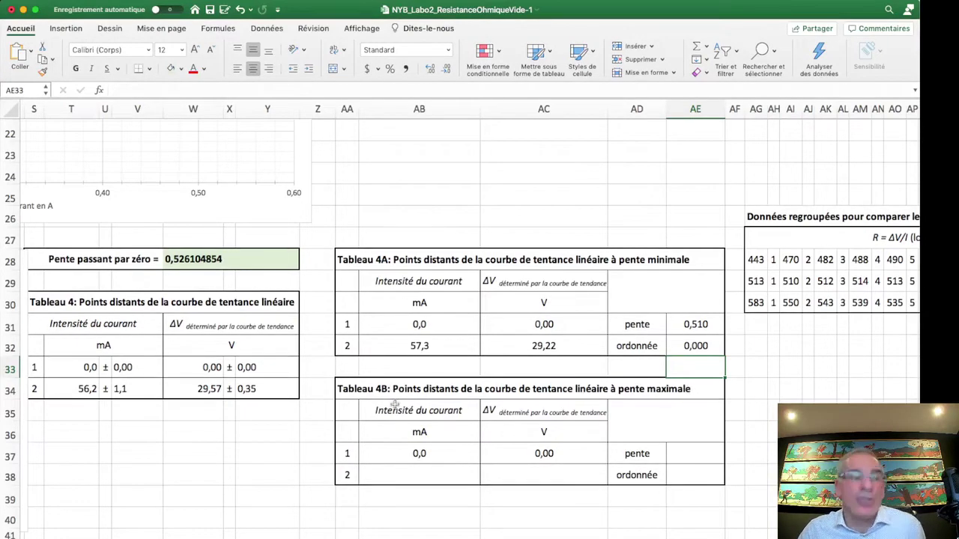
# Step: Fill the current of point 2 in Tableau 4B (AB38) with the current minus its uncertainty from Tableau 4, =T34-V34
pyautogui.hscroll(-10, 395, 406)
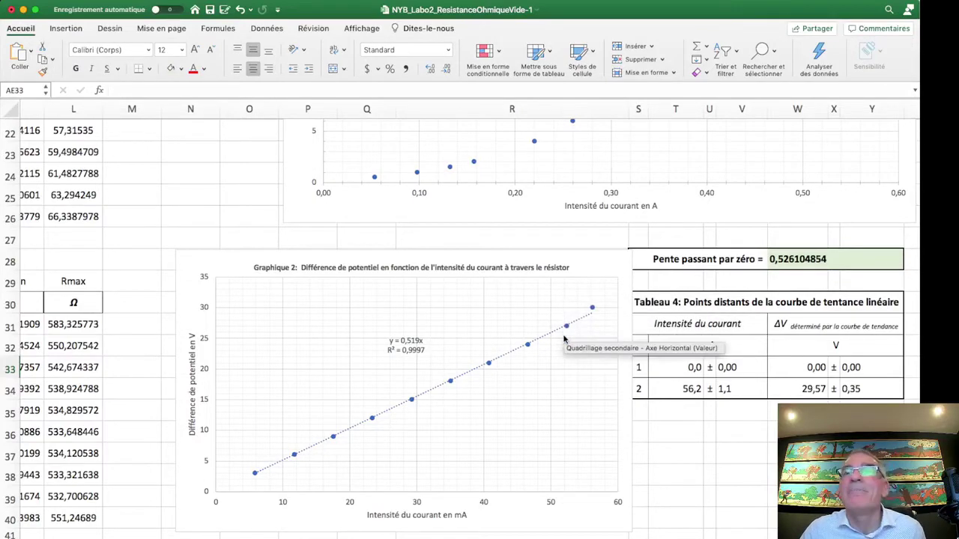
pyautogui.hscroll(3, 563, 334)
pyautogui.hscroll(10, 564, 339)
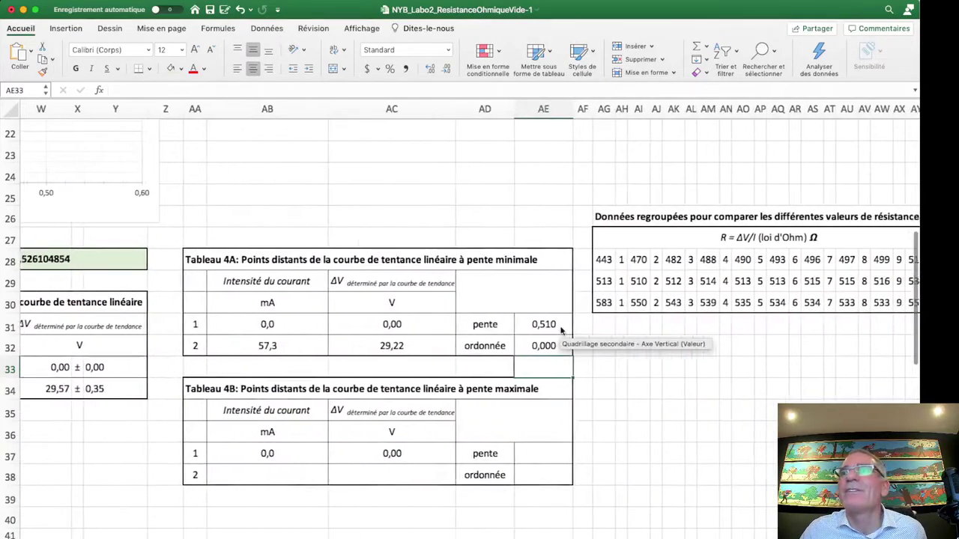
pyautogui.hscroll(-5, 560, 328)
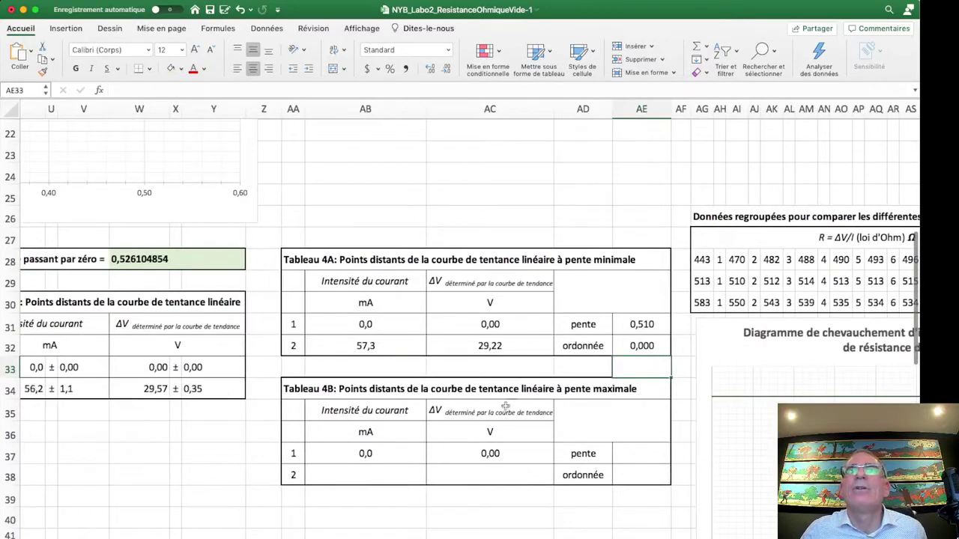
pyautogui.click(378, 479)
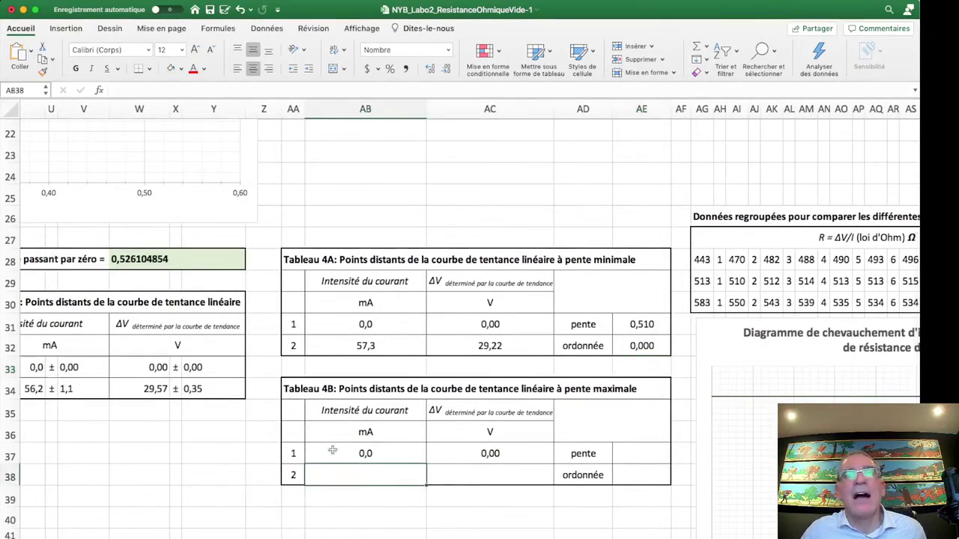
pyautogui.hscroll(-3, 385, 457)
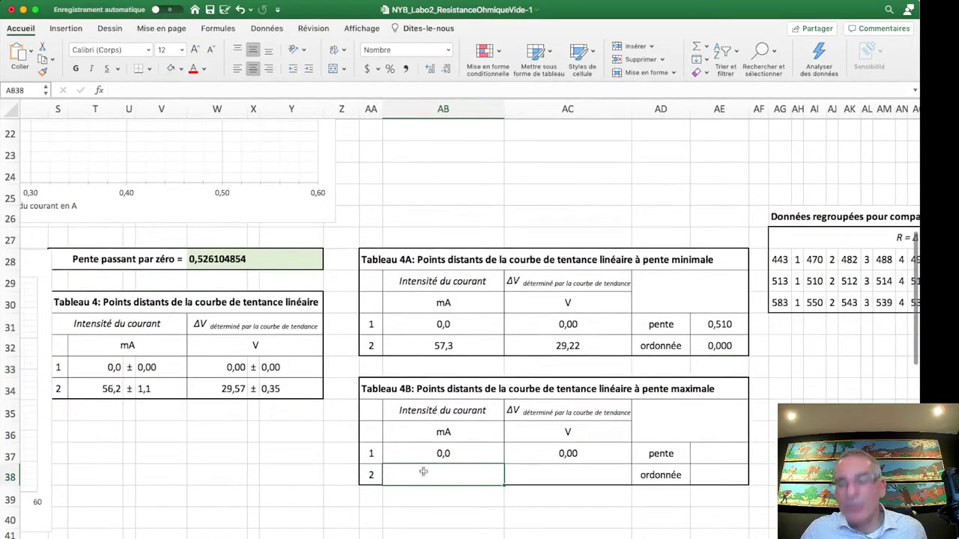
pyautogui.write('=')
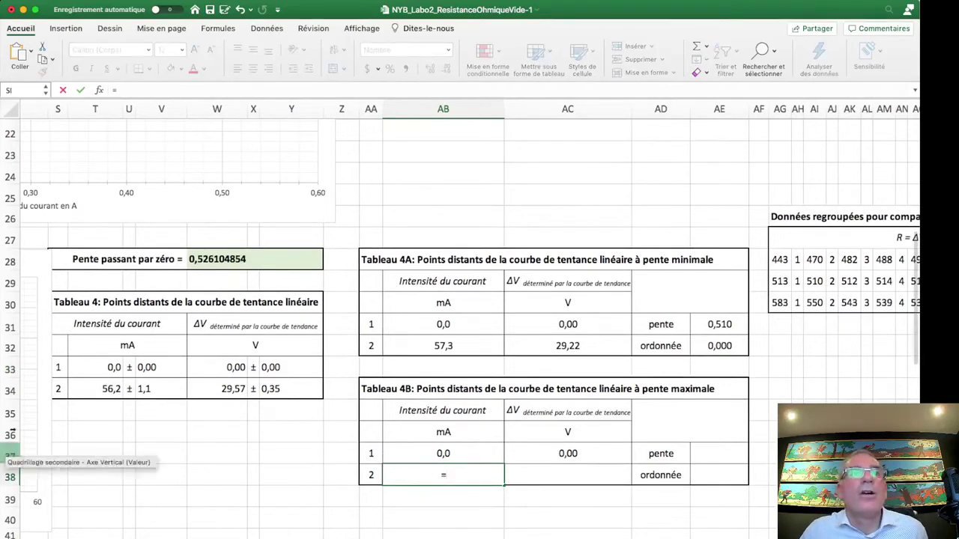
pyautogui.click(98, 389)
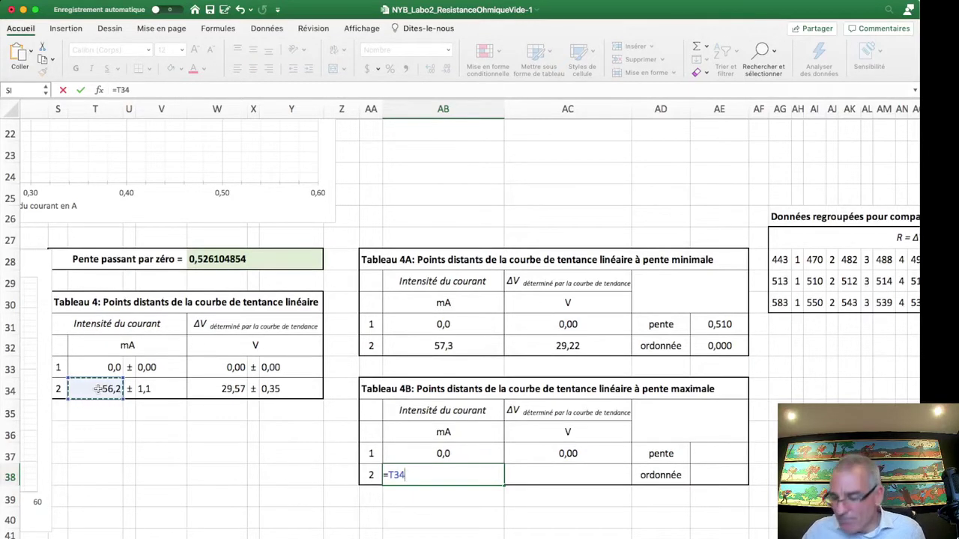
pyautogui.write('-')
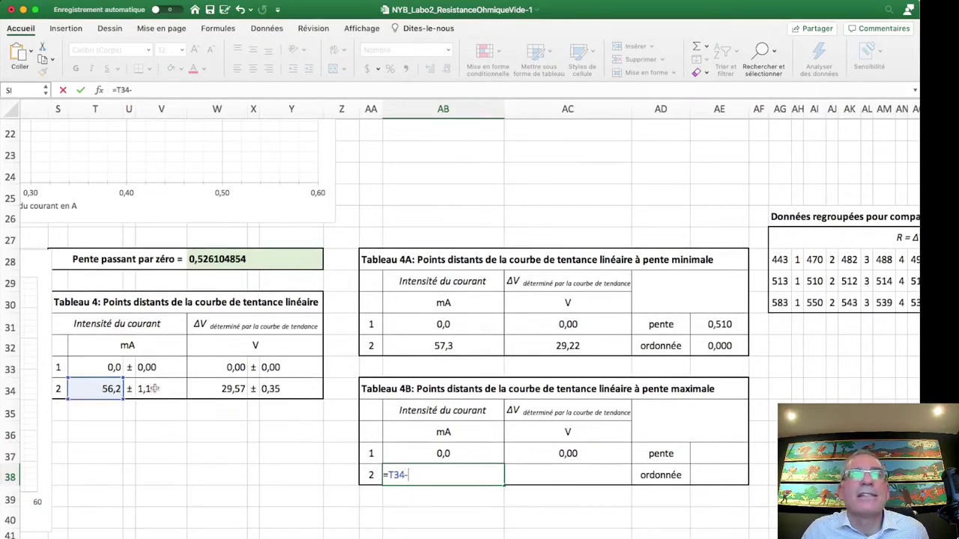
pyautogui.click(153, 388)
pyautogui.press('Tab')
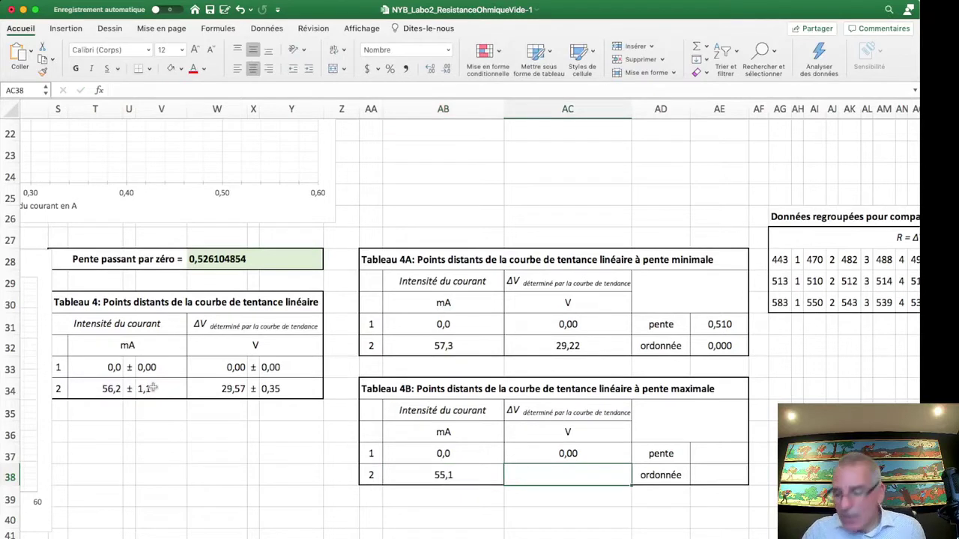
# Step: Fill the ΔV of point 2 in Tableau 4B (AC38) with the ΔV plus its uncertainty from Tableau 4, =W34+Y34
pyautogui.write('=')
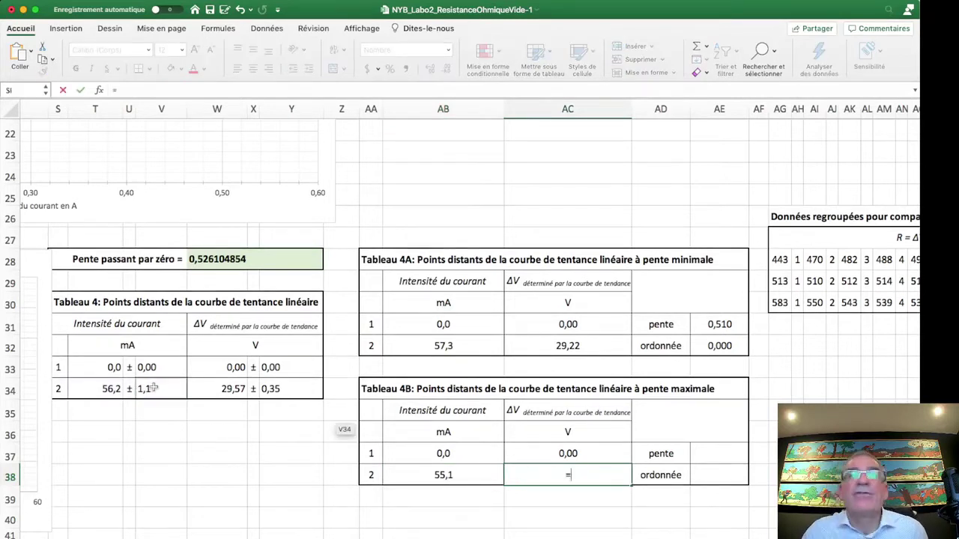
pyautogui.click(232, 388)
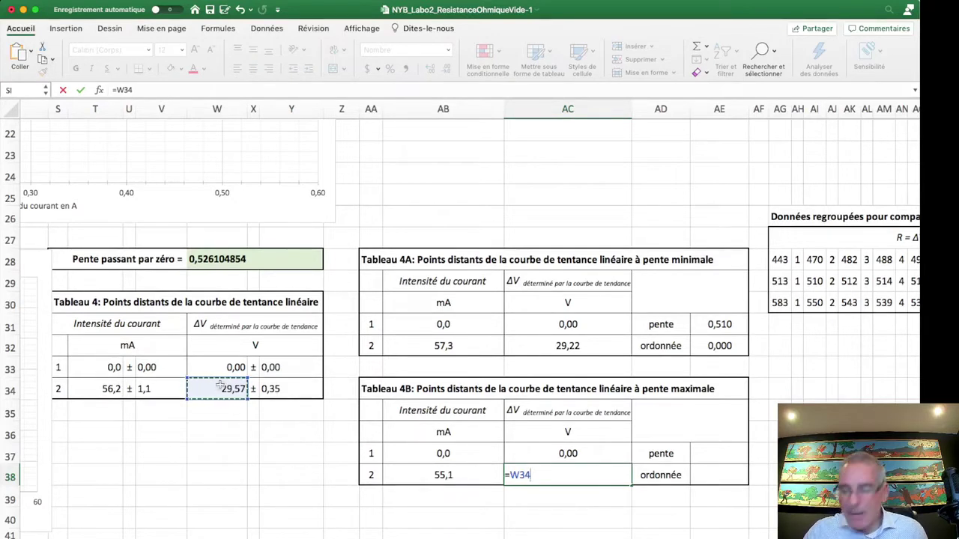
pyautogui.write('+')
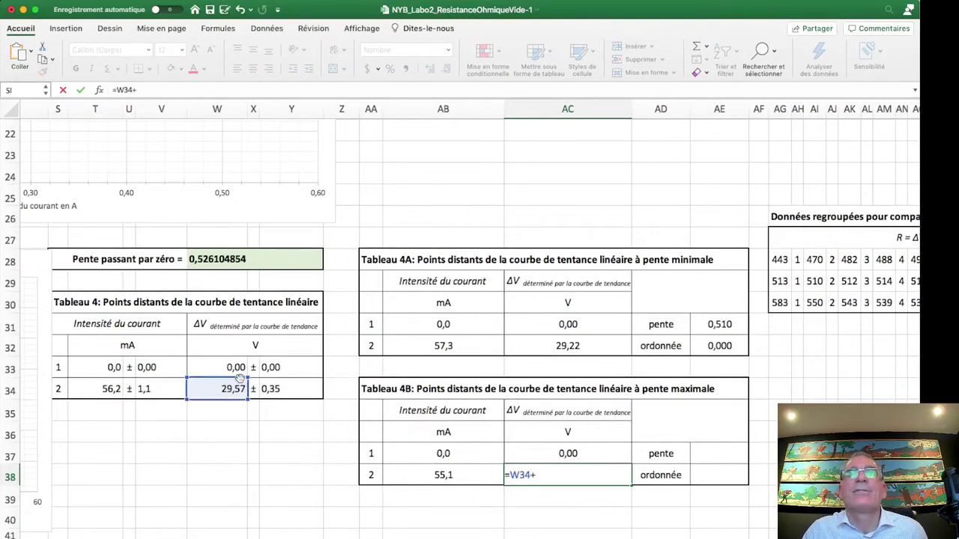
pyautogui.click(276, 390)
pyautogui.press('Return')
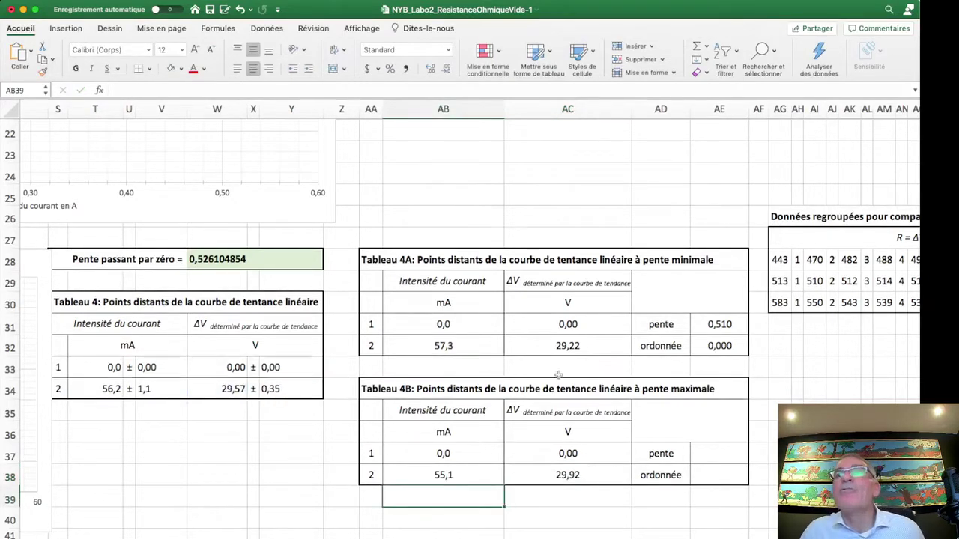
# Step: Calculate the maximum slope in Tableau 4B (AE37) from its two points with =PENTE(AC37:AC38;AB37:AB38)
pyautogui.click(717, 453)
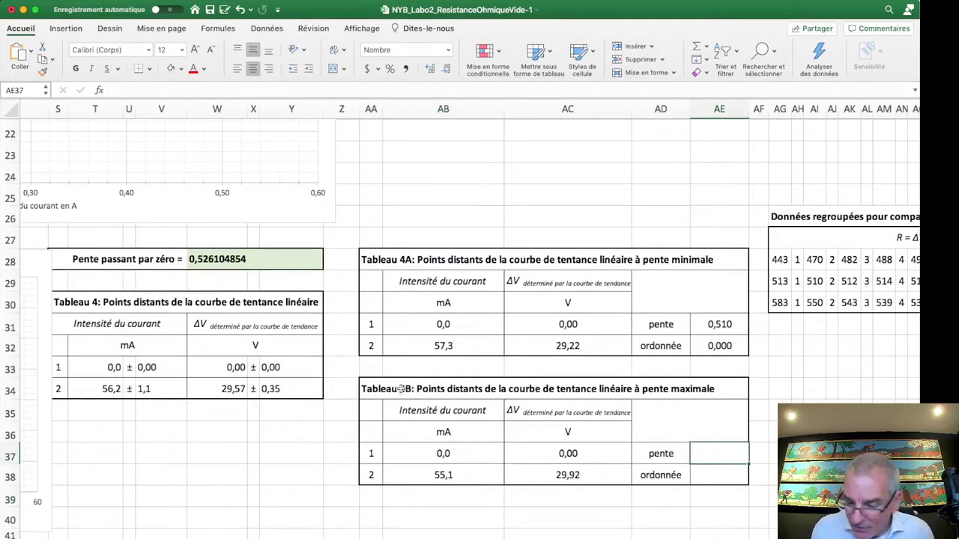
pyautogui.write('=pente')
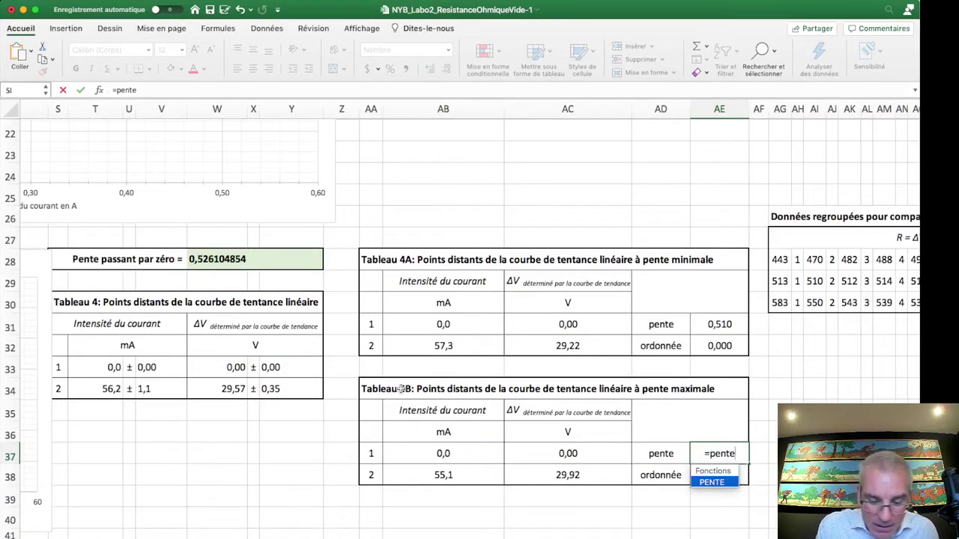
pyautogui.write('(')
pyautogui.moveTo(583, 453); pyautogui.dragTo(587, 475)
pyautogui.write(';')
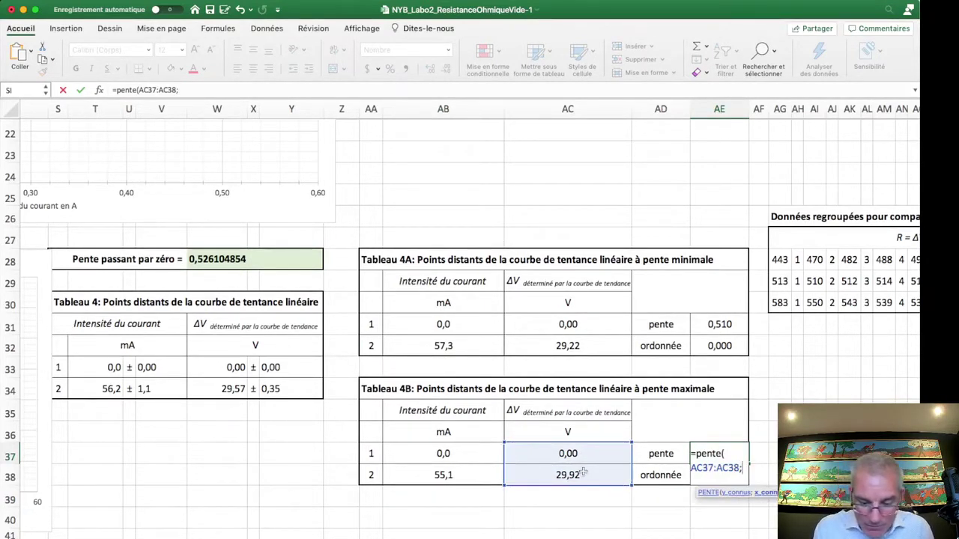
pyautogui.moveTo(423, 454); pyautogui.dragTo(433, 472)
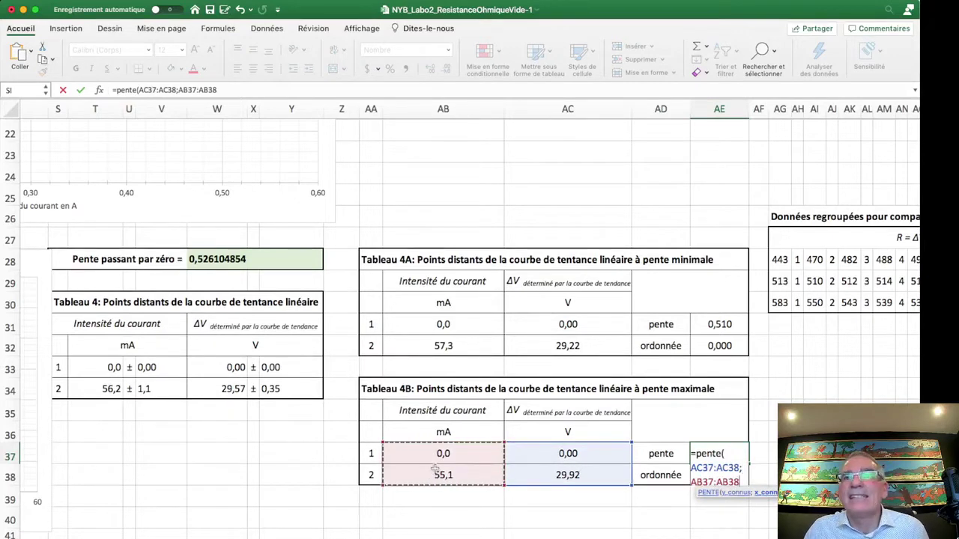
pyautogui.press('Return')
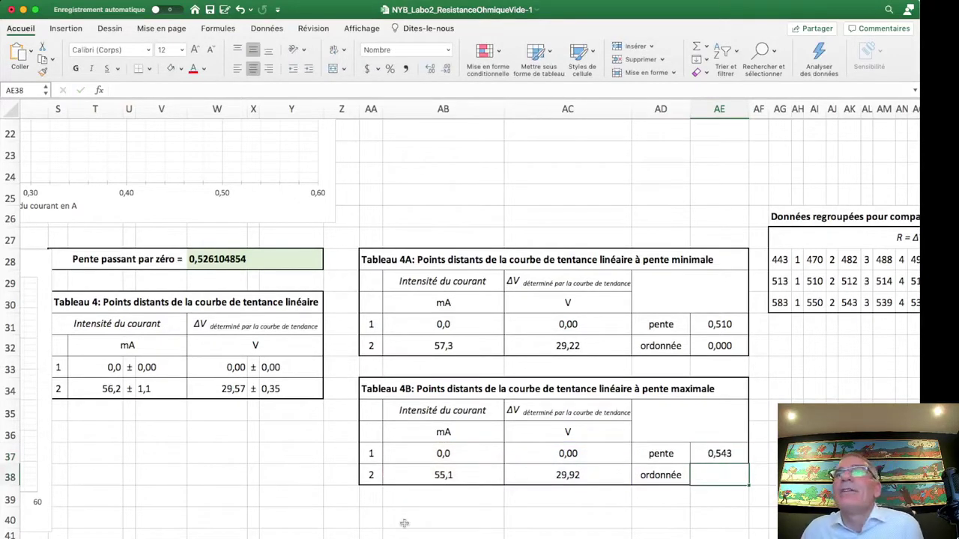
# Step: Compare the minimum and maximum slopes with the resistances in Tableau 2, the grouped data table and the uncertainty overlap diagram
pyautogui.click(723, 452)
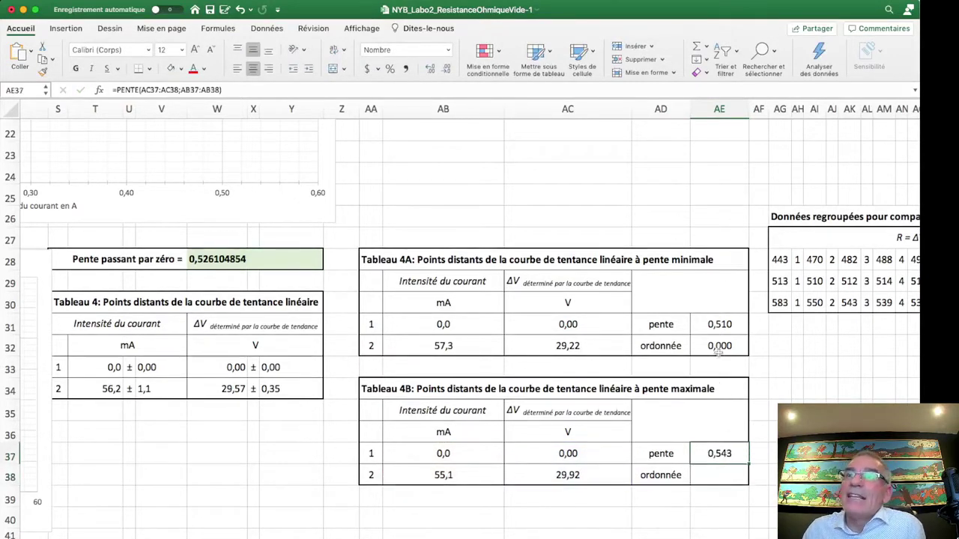
pyautogui.click(724, 323)
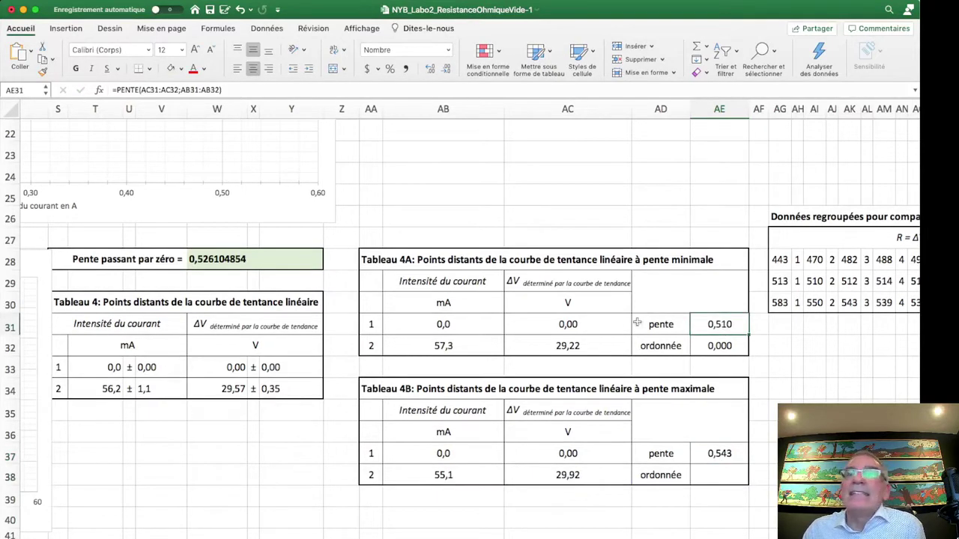
pyautogui.click(727, 455)
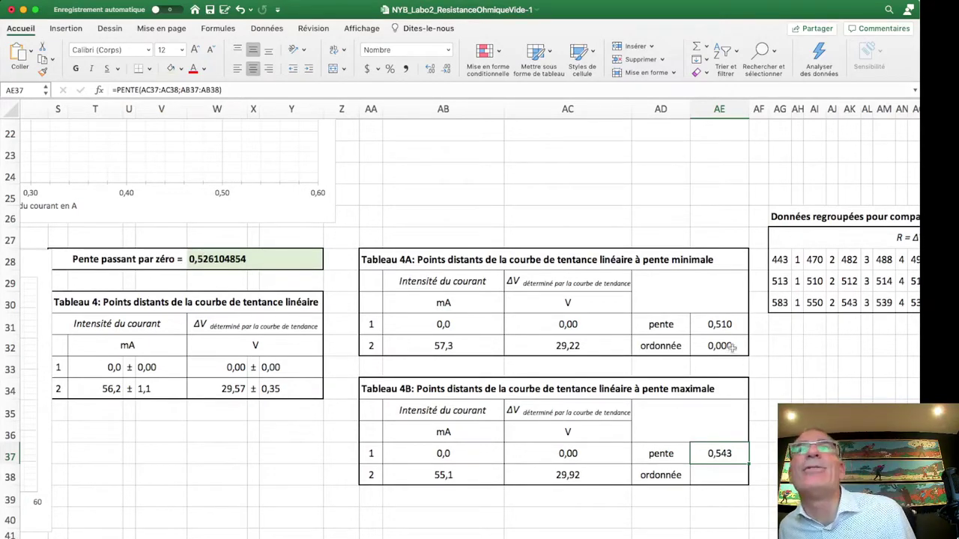
pyautogui.hscroll(10, 706, 447)
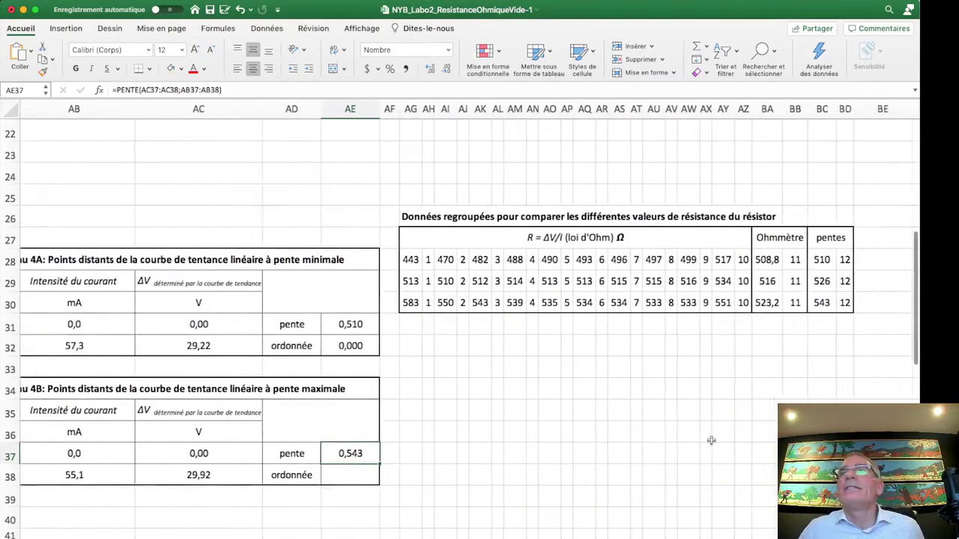
pyautogui.scroll(-5, 705, 435)
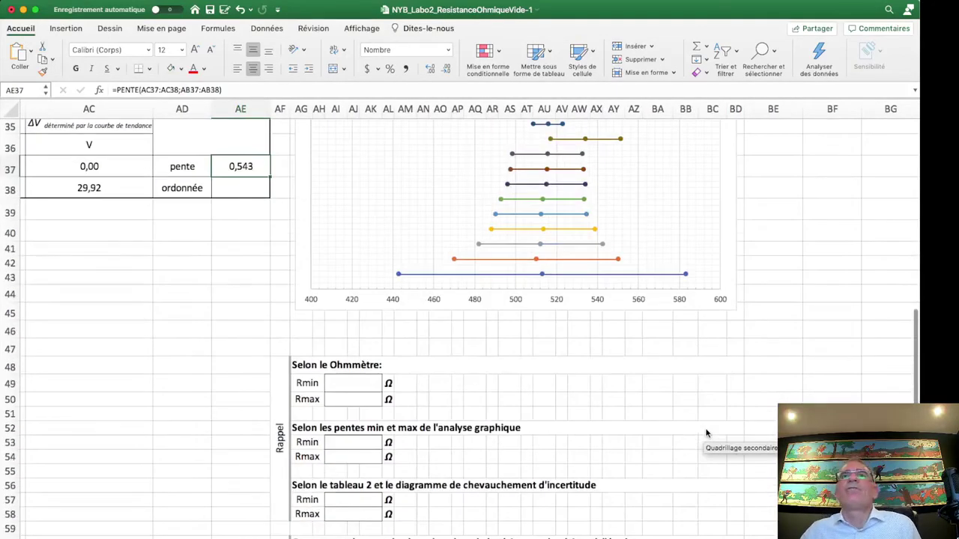
pyautogui.scroll(6, 706, 435)
pyautogui.scroll(2, 749, 325)
pyautogui.scroll(-3, 744, 324)
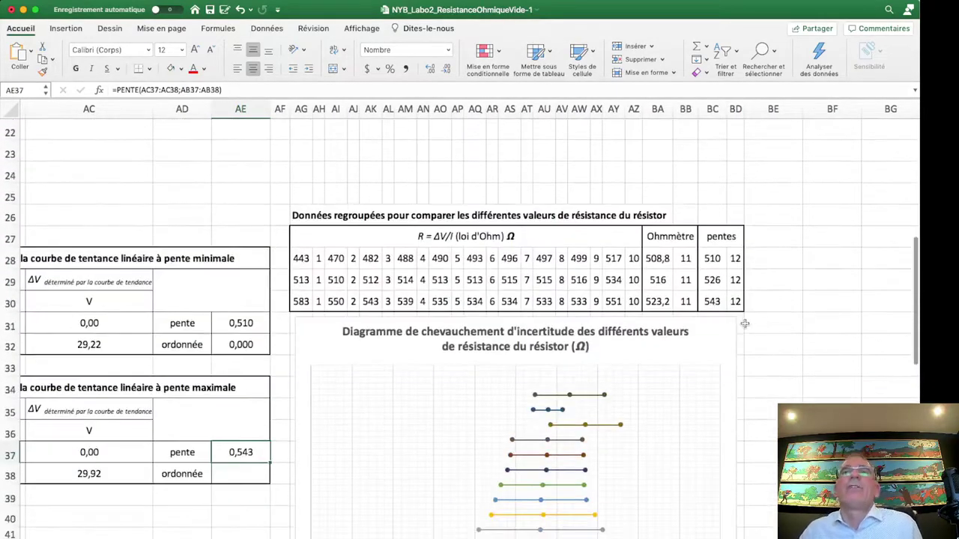
pyautogui.scroll(-5, 742, 321)
pyautogui.scroll(5, 737, 317)
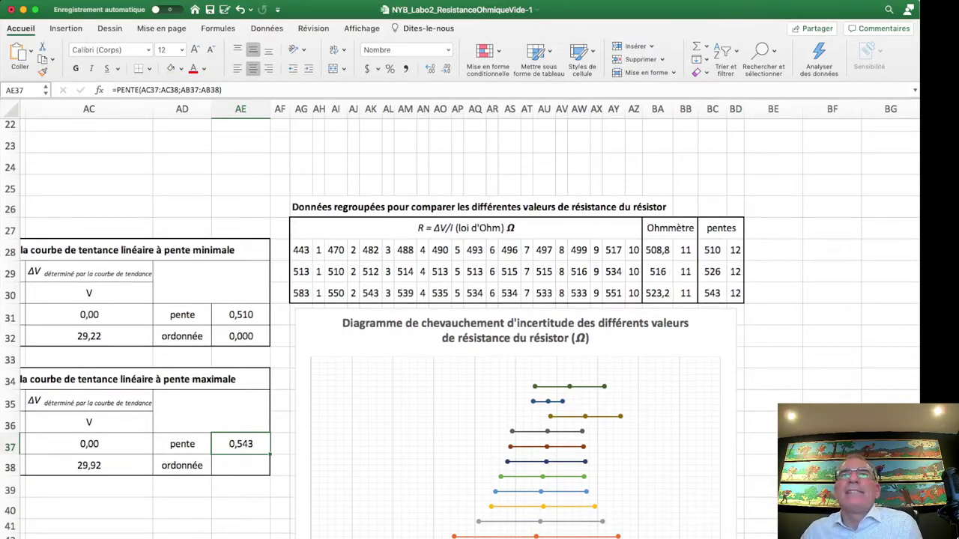
pyautogui.hscroll(-10, 359, 438)
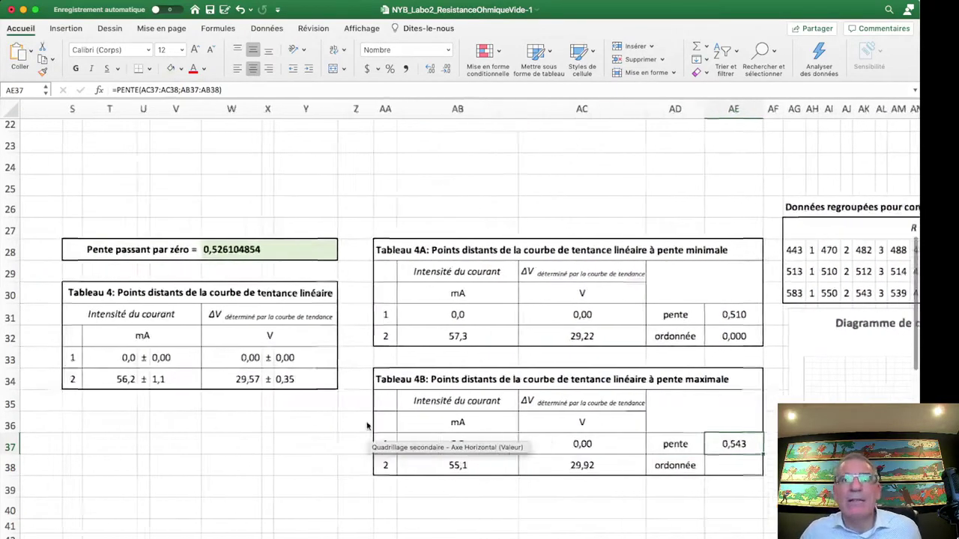
pyautogui.hscroll(-10, 356, 433)
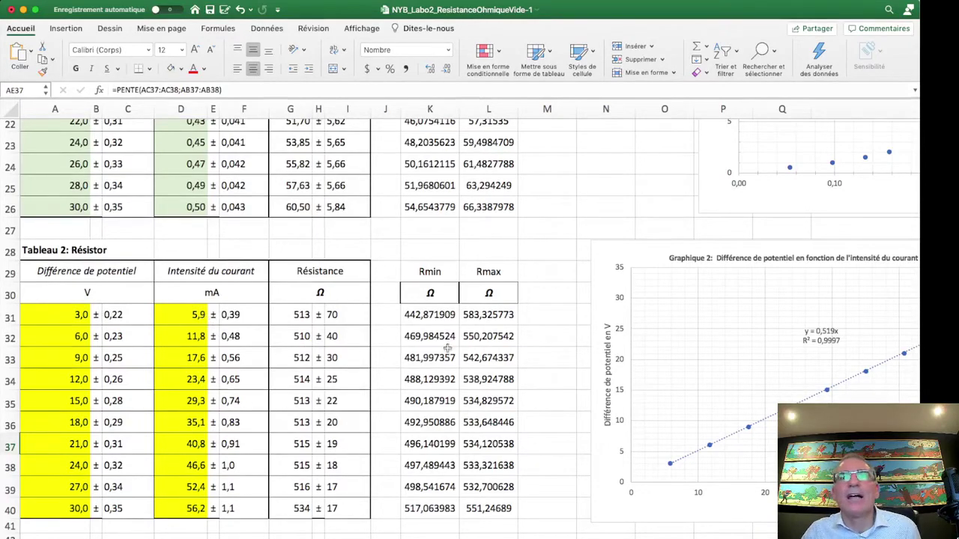
pyautogui.hscroll(5, 558, 436)
pyautogui.hscroll(15, 558, 435)
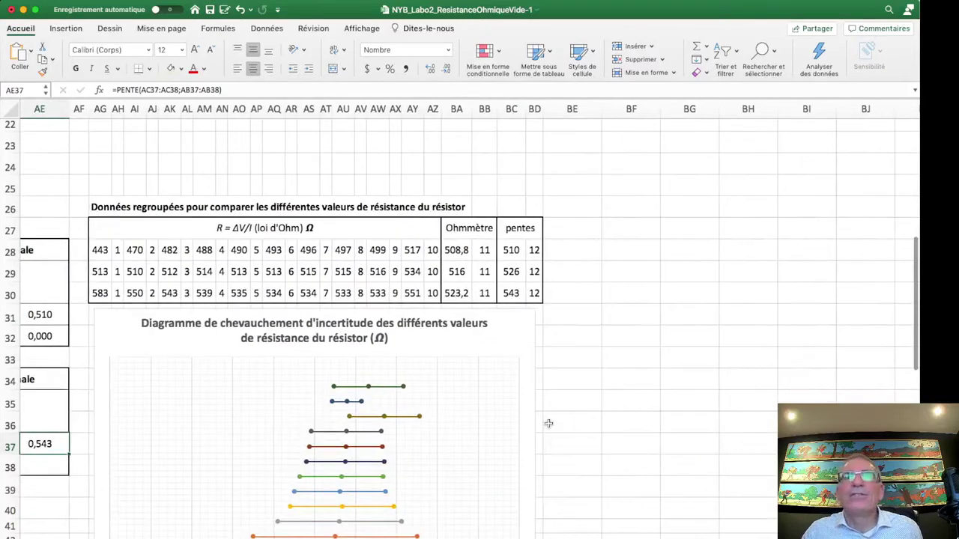
pyautogui.scroll(3, 546, 422)
pyautogui.scroll(-2, 543, 421)
pyautogui.scroll(-5, 538, 422)
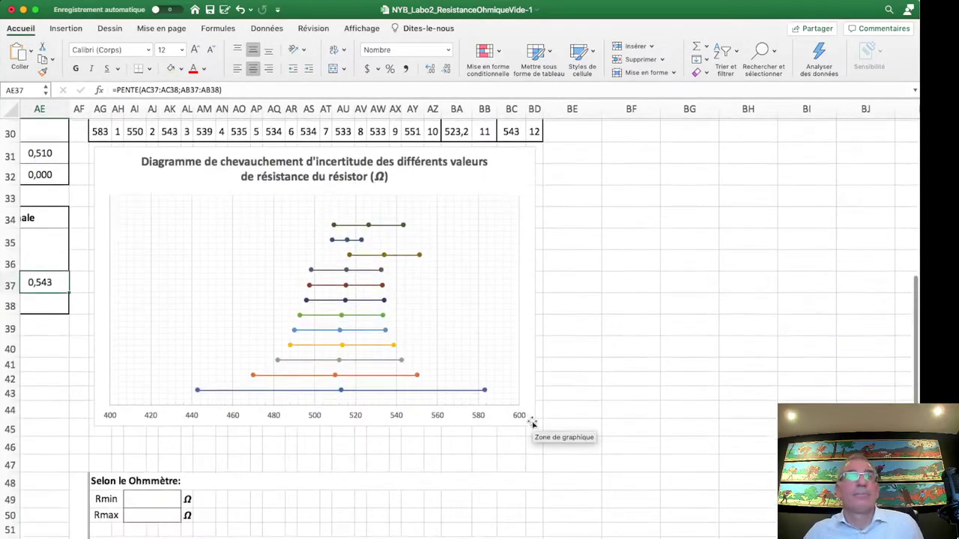
pyautogui.scroll(4, 536, 405)
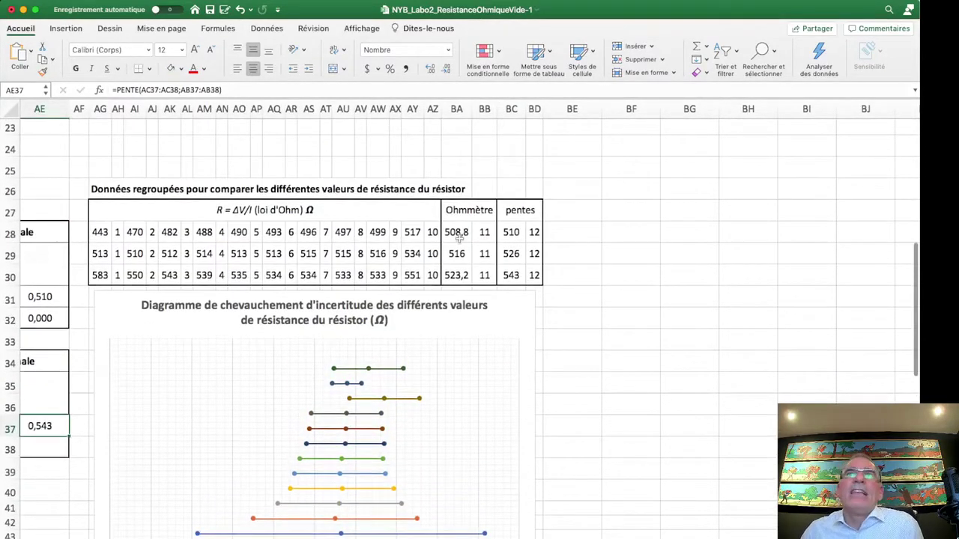
# Step: Inspect the formulas behind the Ohmmètre and pentes columns of the grouped data, and review the empty Rappel section
pyautogui.click(454, 254)
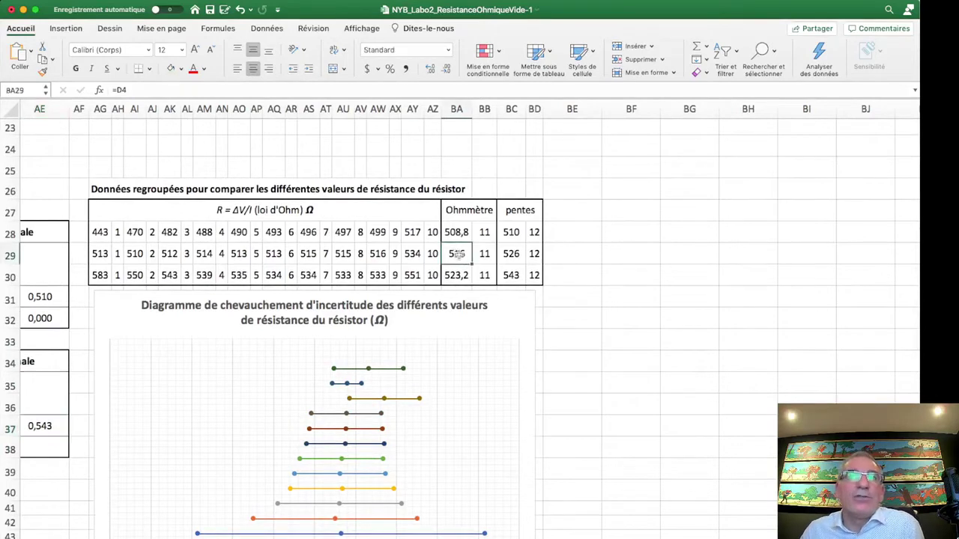
pyautogui.click(513, 254)
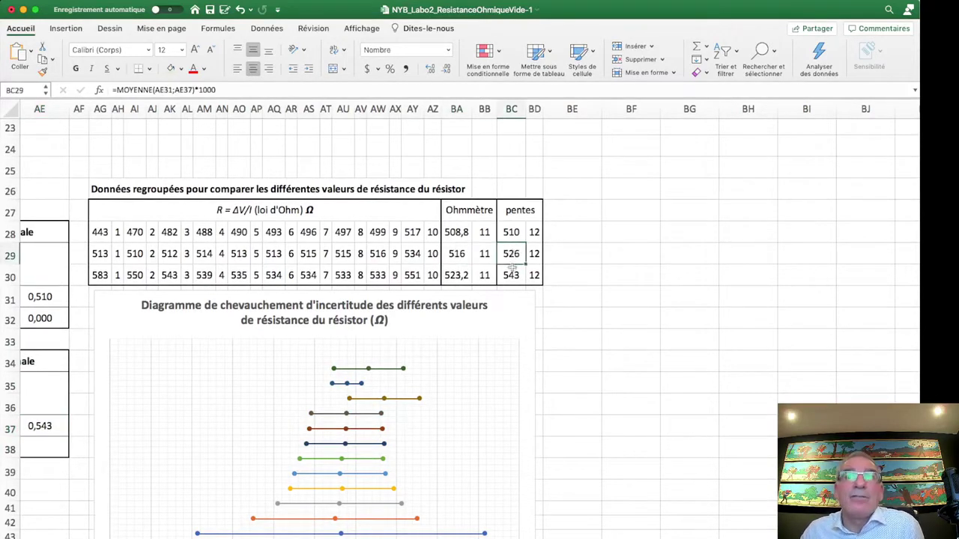
pyautogui.click(509, 235)
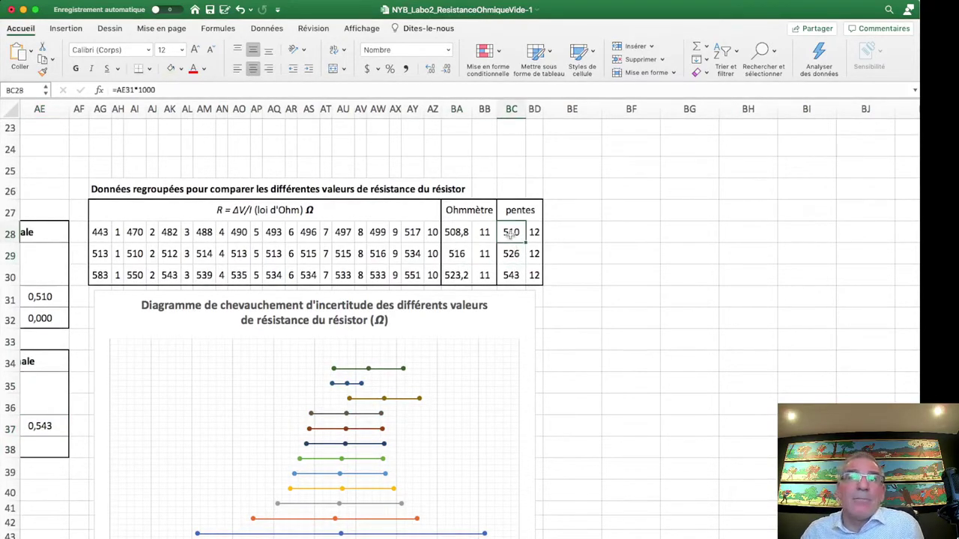
pyautogui.click(511, 252)
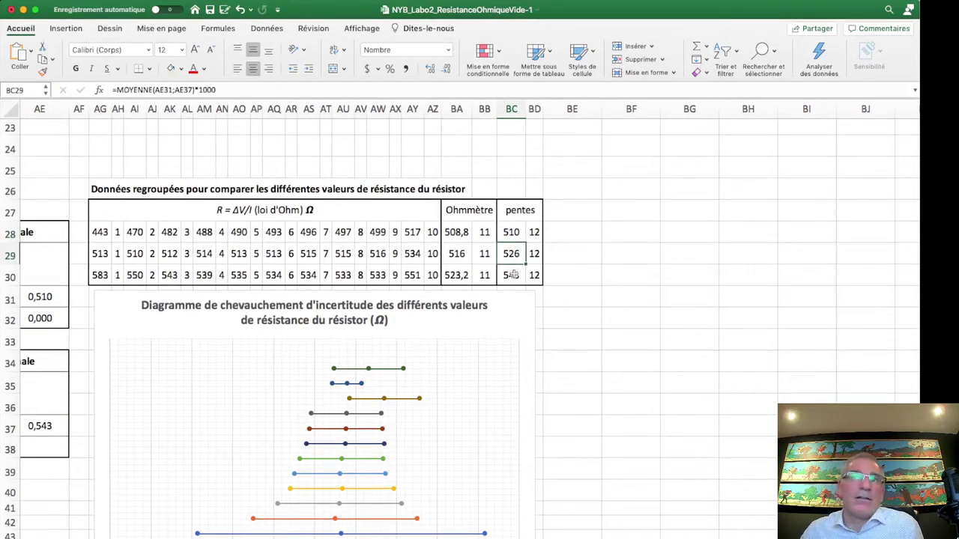
pyautogui.click(512, 276)
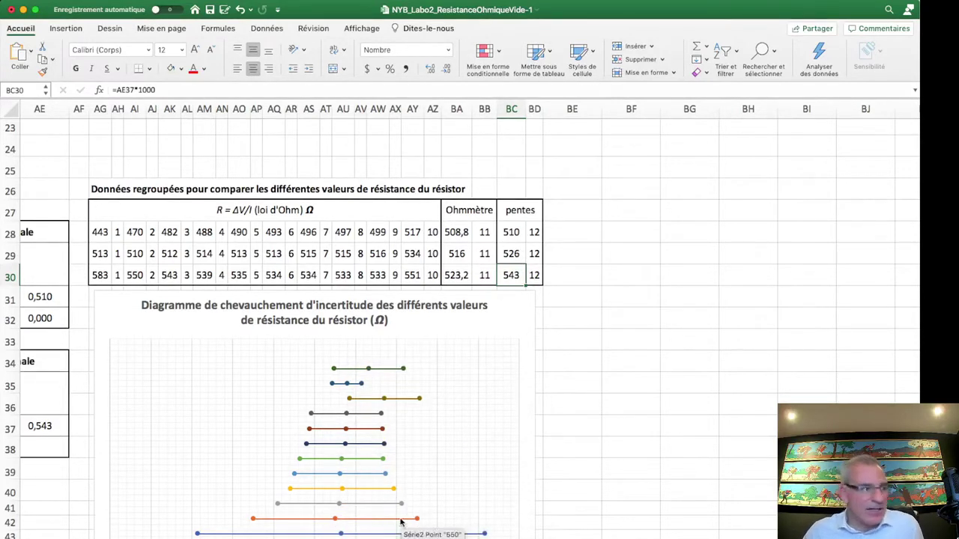
pyautogui.hscroll(-5, 490, 492)
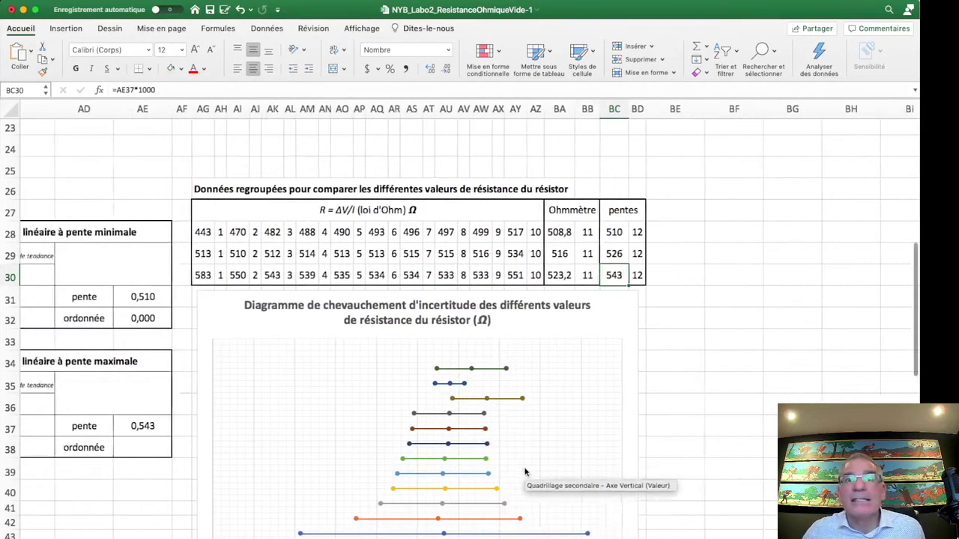
pyautogui.hscroll(-3, 526, 468)
pyautogui.scroll(2, 523, 470)
pyautogui.scroll(-10, 523, 470)
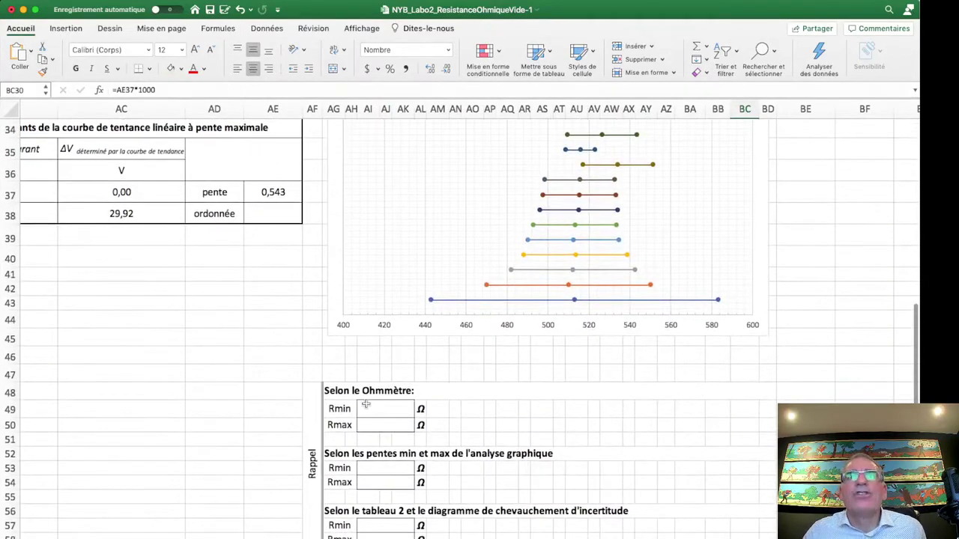
pyautogui.scroll(10, 603, 390)
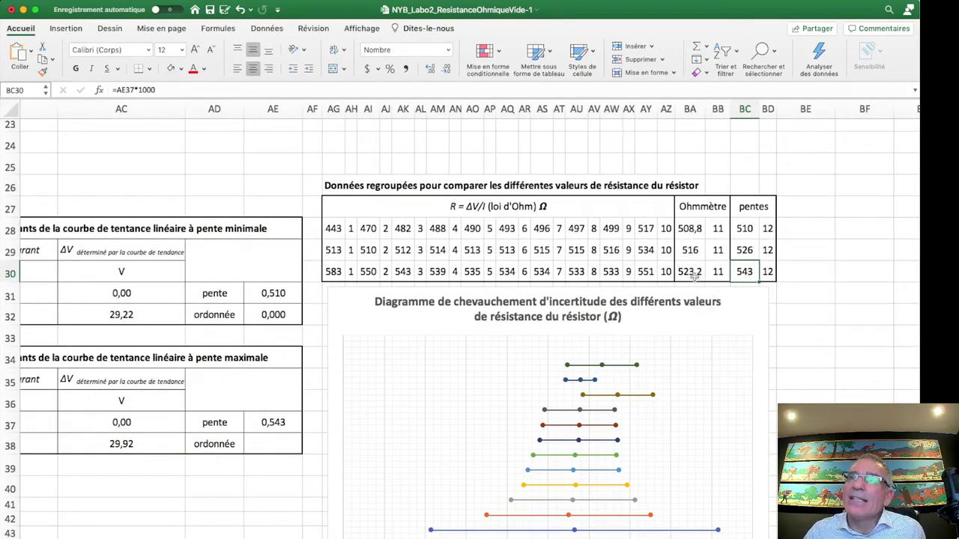
# Step: Fill Rmin under "Selon le Ohmmètre" (AI49) with the minimum ohmmeter resistance from the grouped data, =BA28
pyautogui.scroll(-5, 700, 331)
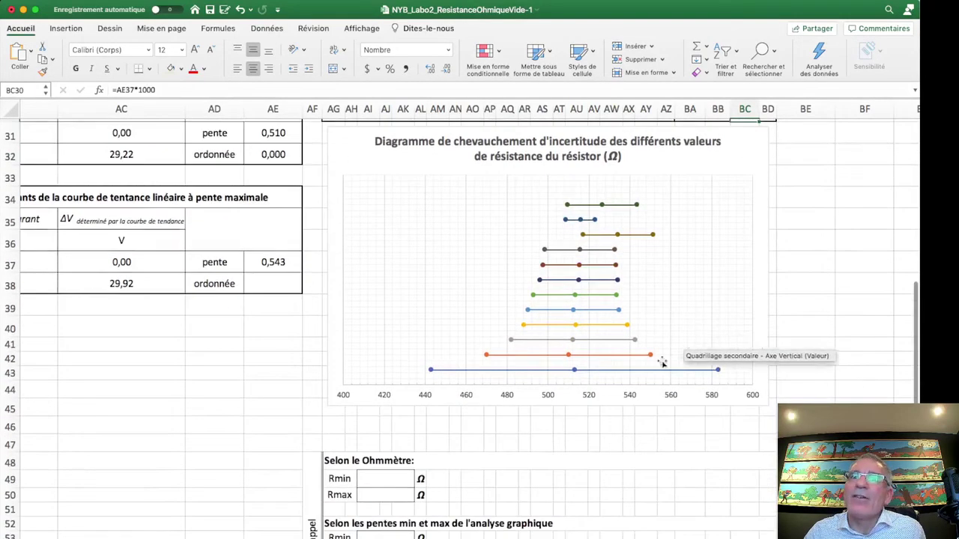
pyautogui.click(379, 481)
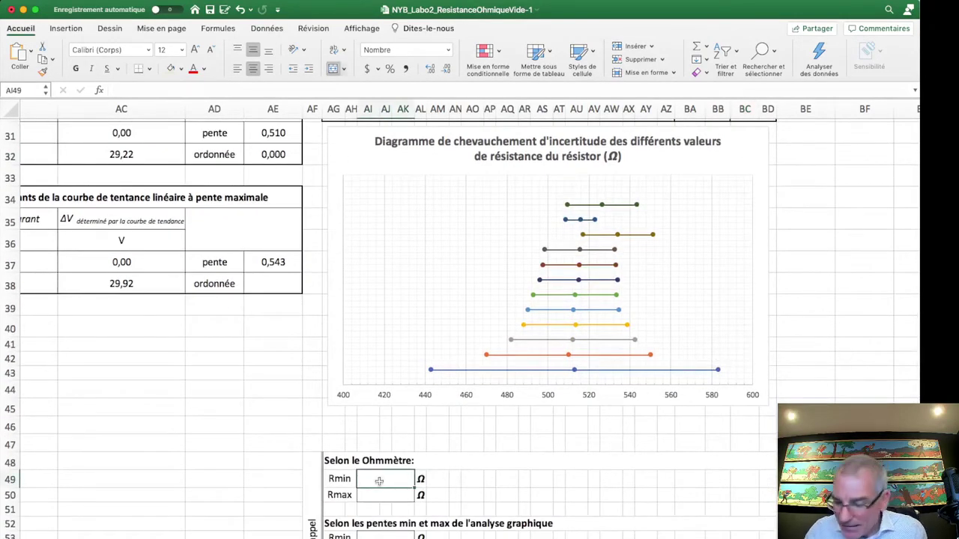
pyautogui.write('=')
pyautogui.scroll(6, 765, 390)
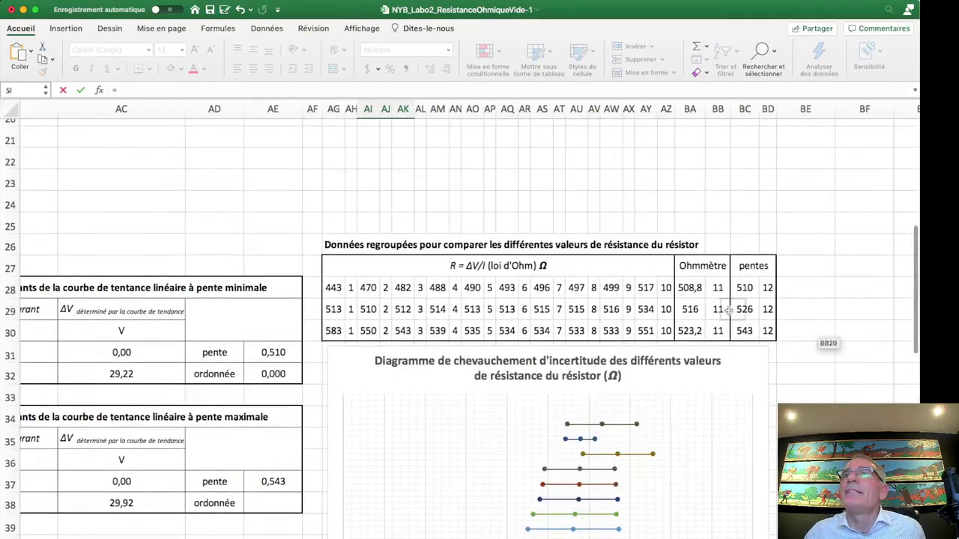
pyautogui.click(689, 288)
pyautogui.scroll(-1, 682, 416)
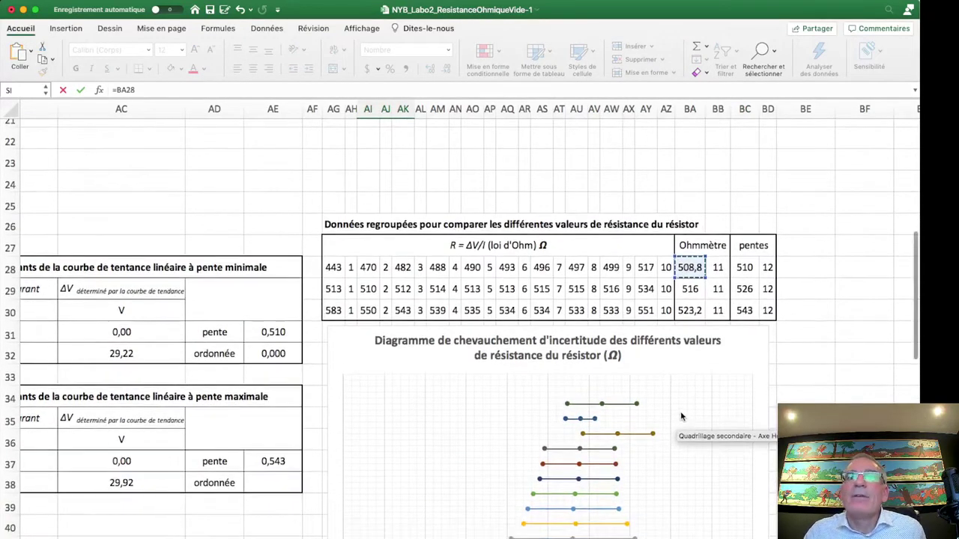
pyautogui.scroll(-8, 682, 417)
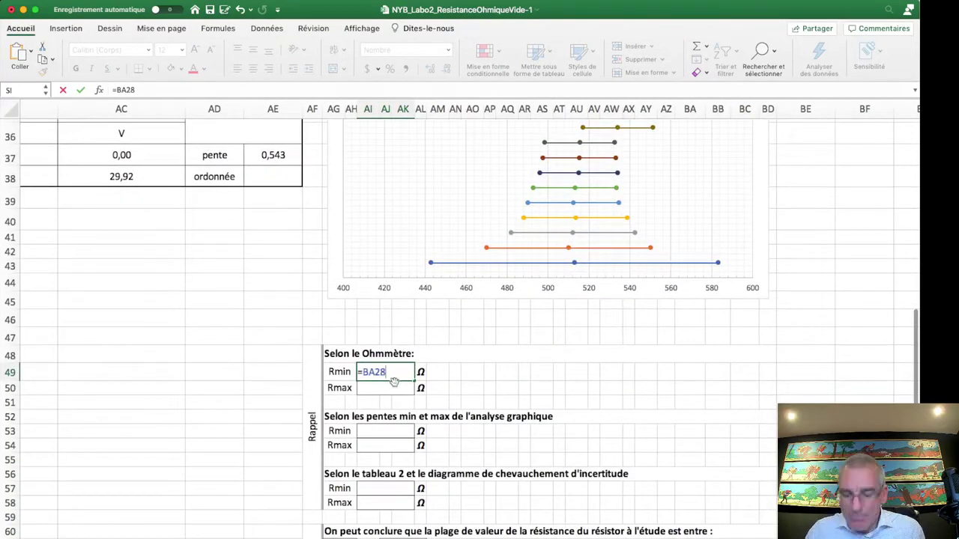
pyautogui.press('Return')
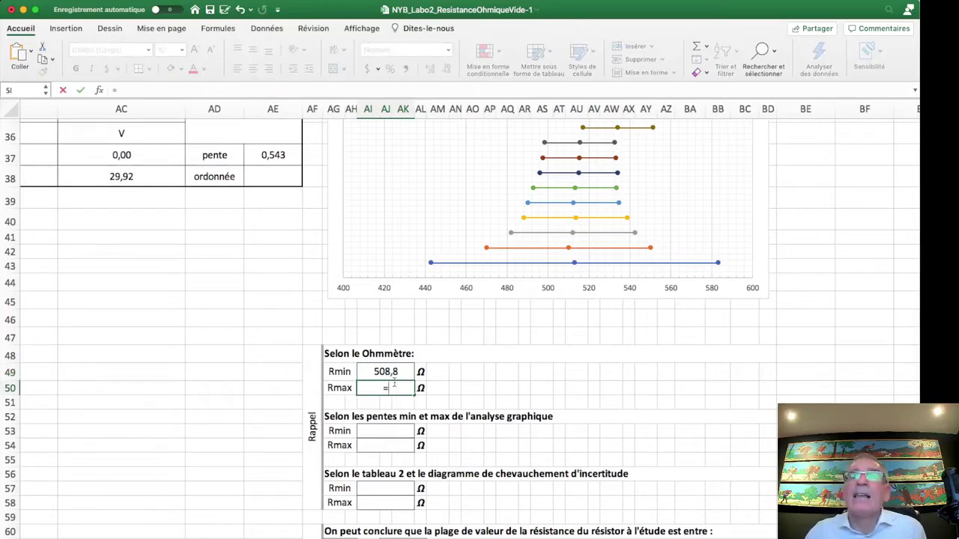
# Step: Fill Rmax under "Selon le Ohmmètre" (AI50) with the maximum ohmmeter resistance from the grouped data, =BA30
pyautogui.scroll(8, 815, 311)
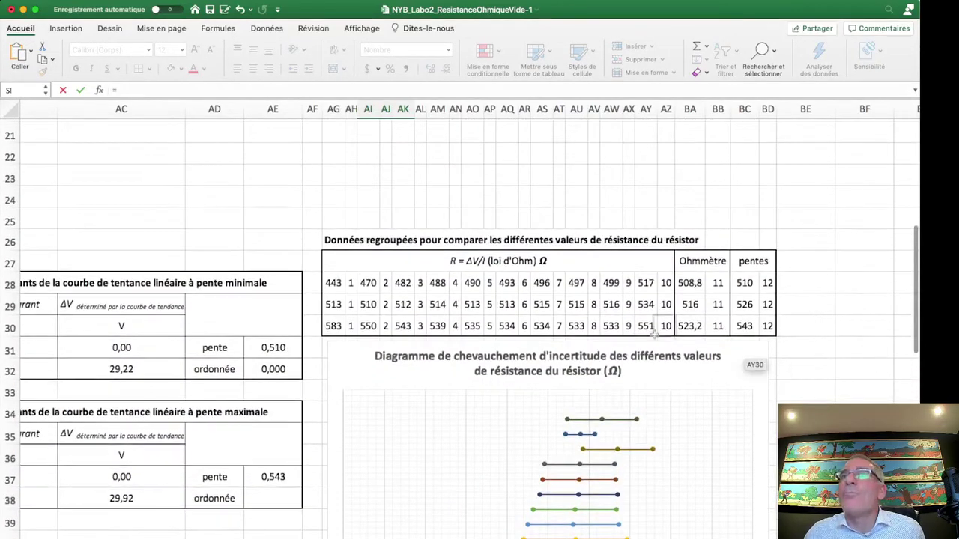
pyautogui.click(690, 326)
pyautogui.scroll(-3, 692, 328)
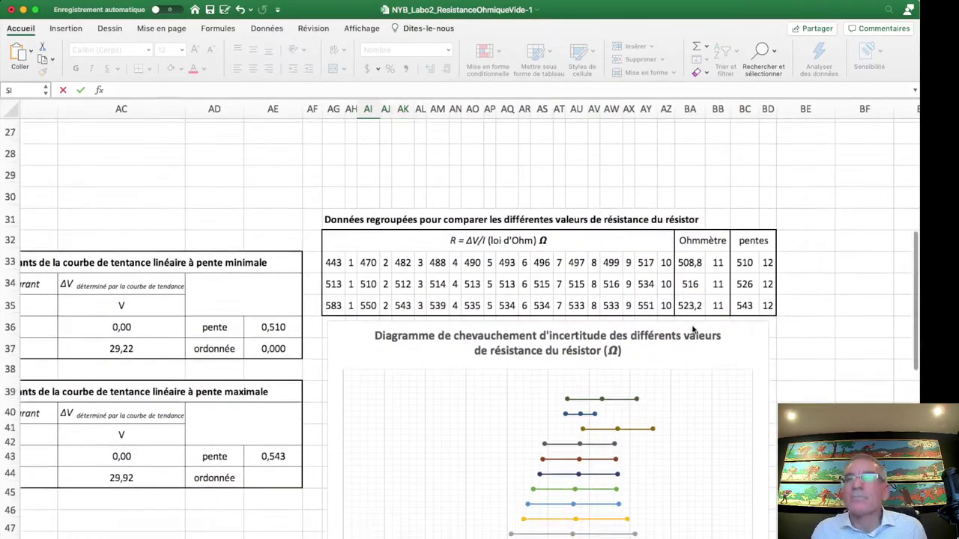
pyautogui.press('Return')
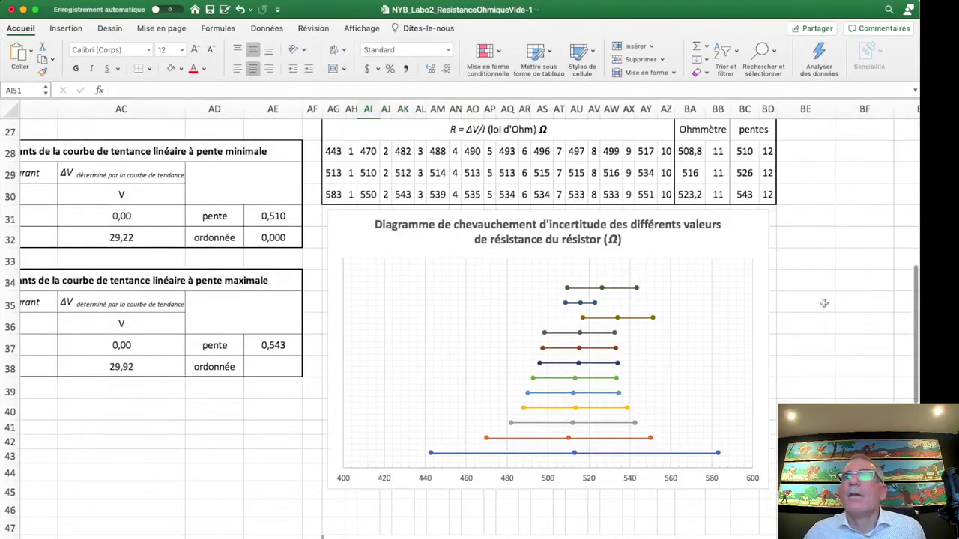
pyautogui.scroll(-5, 823, 304)
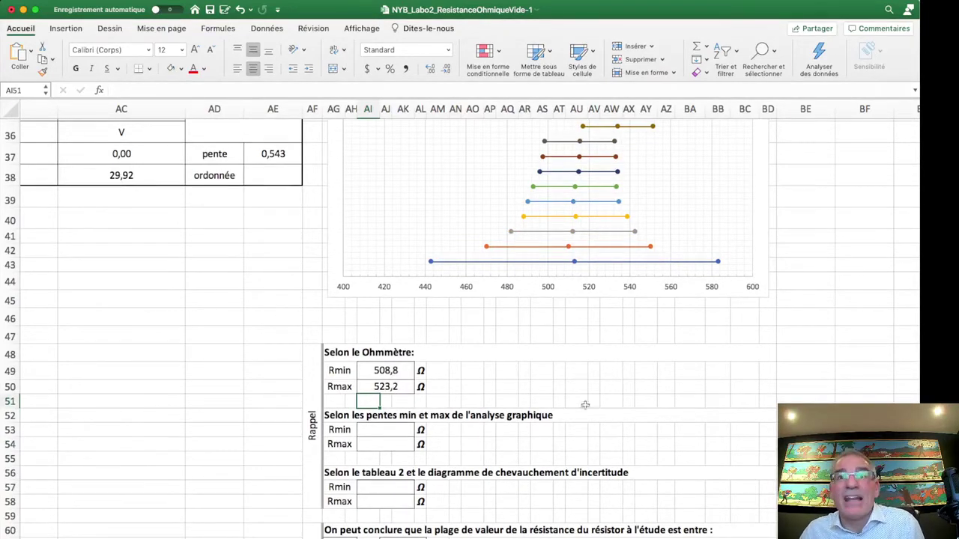
# Step: Fill Rmin under "Selon les pentes min et max de l'analyse graphique" (AI53) with the minimum slope resistance from the grouped data, =BC28
pyautogui.scroll(8, 585, 405)
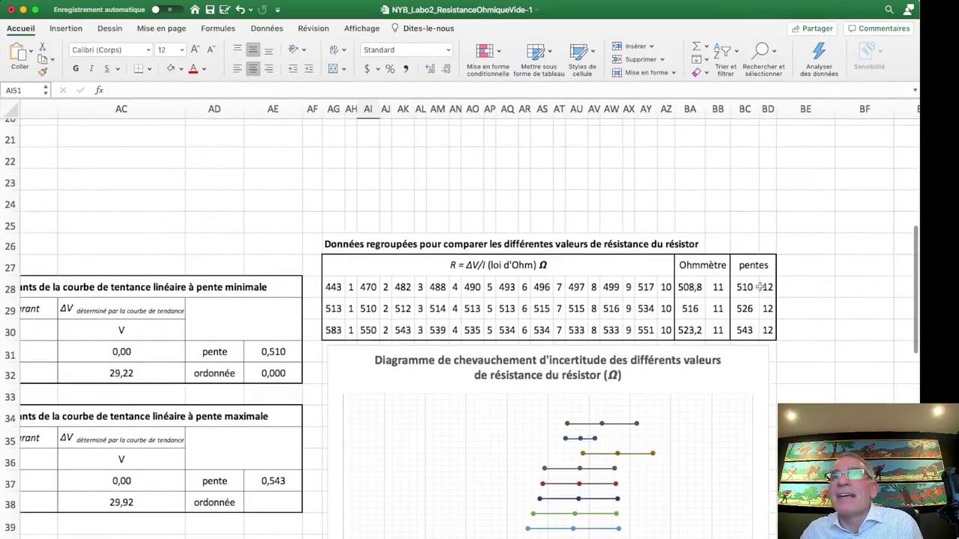
pyautogui.scroll(-2, 749, 375)
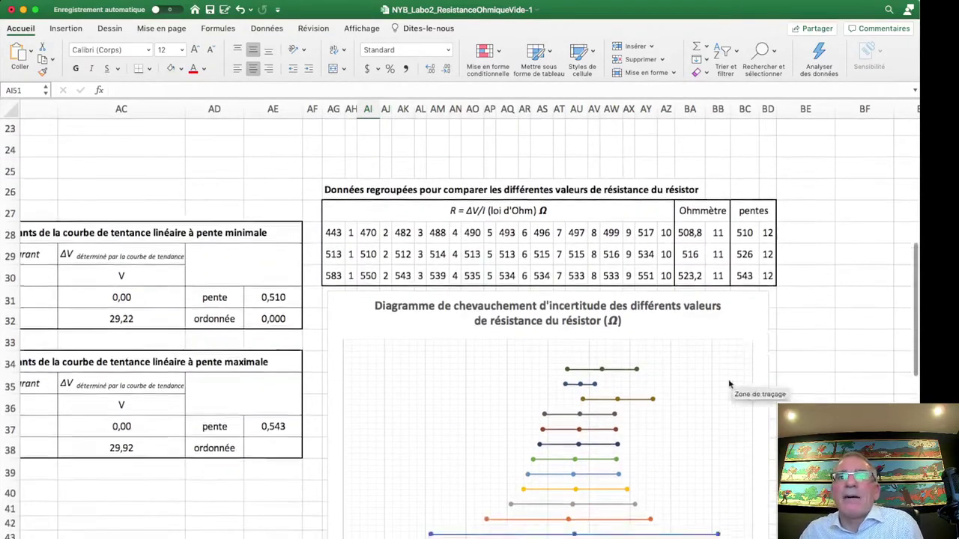
pyautogui.scroll(-5, 728, 384)
pyautogui.moveTo(373, 408); pyautogui.dragTo(364, 427)
pyautogui.scroll(-3, 375, 404)
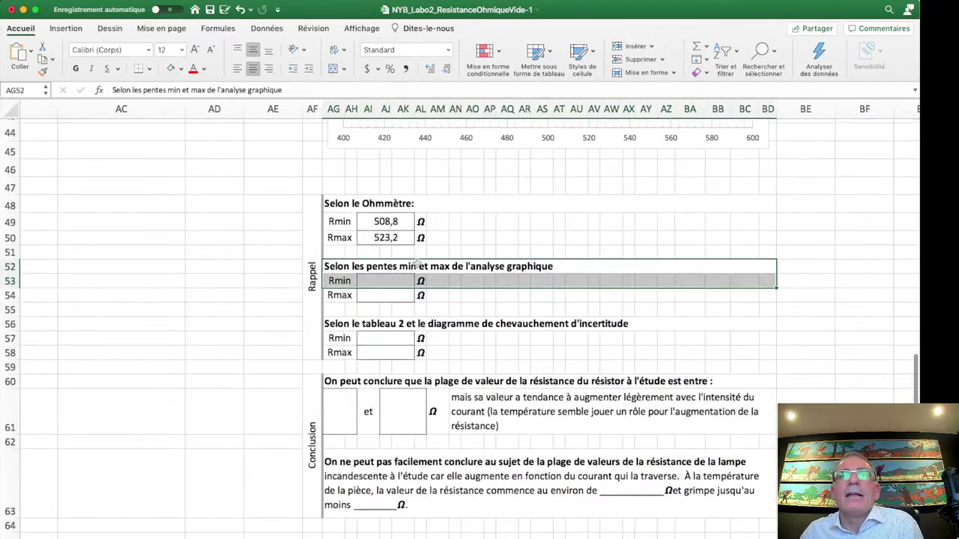
pyautogui.click(524, 336)
pyautogui.click(392, 282)
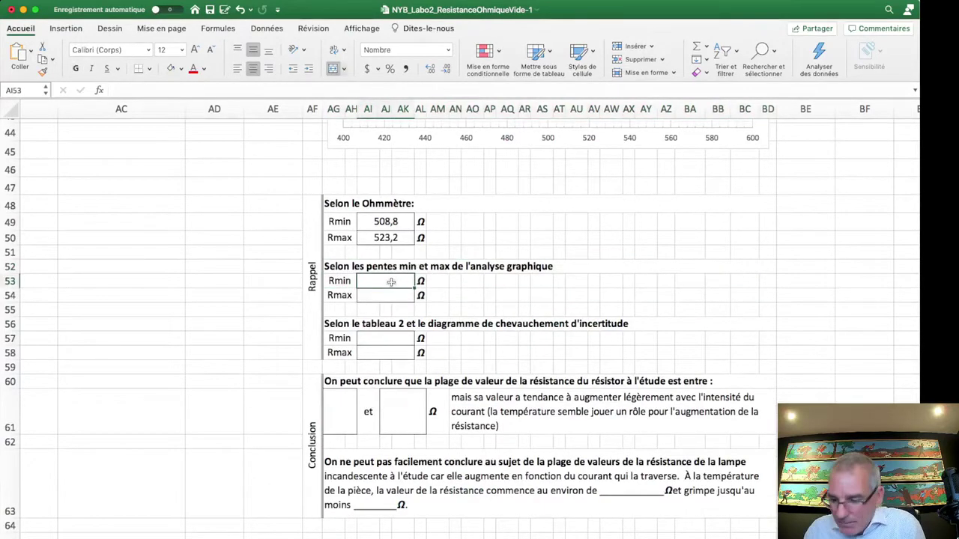
pyautogui.write('=')
pyautogui.scroll(8, 662, 282)
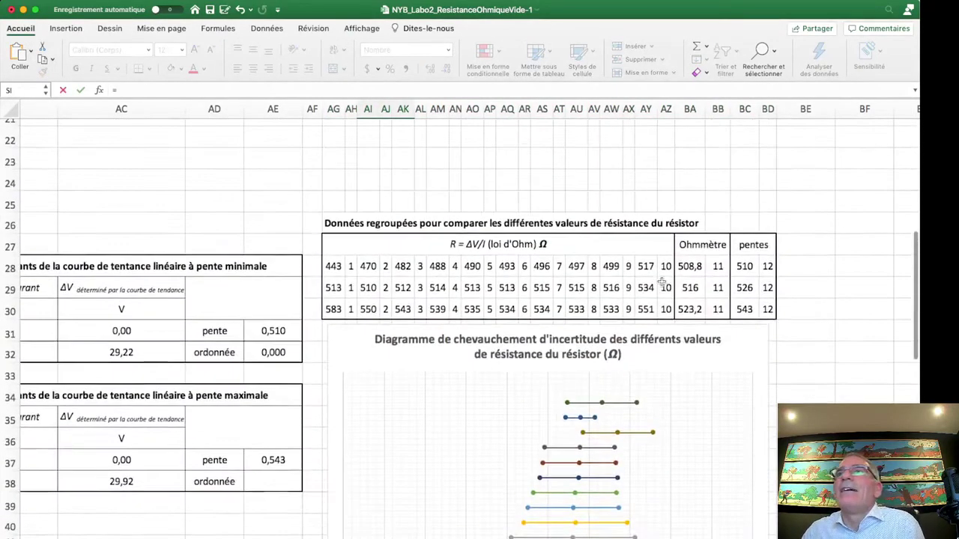
pyautogui.click(745, 266)
pyautogui.press('Return')
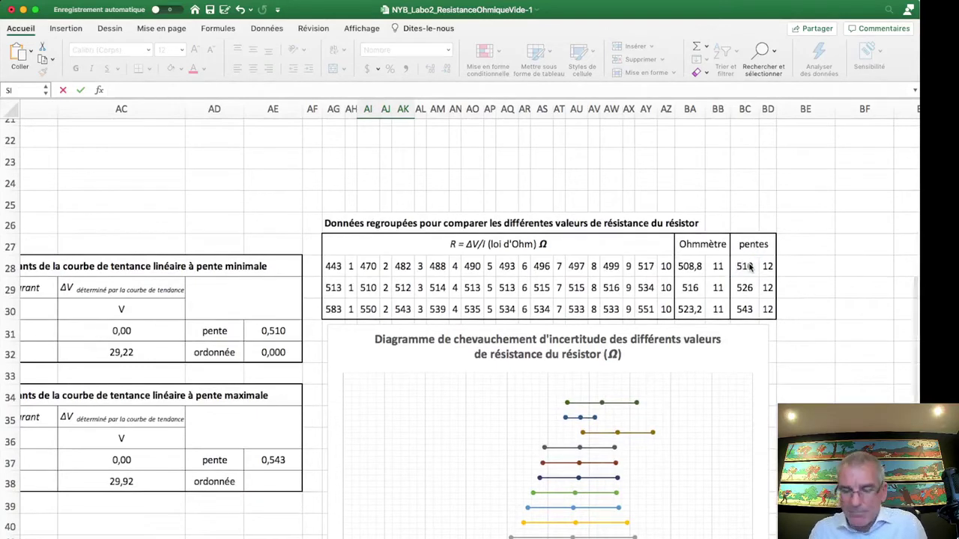
# Step: Fill Rmax under "Selon les pentes min et max de l'analyse graphique" (AI54) with the maximum slope resistance from the grouped data, =BC30
pyautogui.scroll(-5, 716, 303)
pyautogui.scroll(-5, 715, 302)
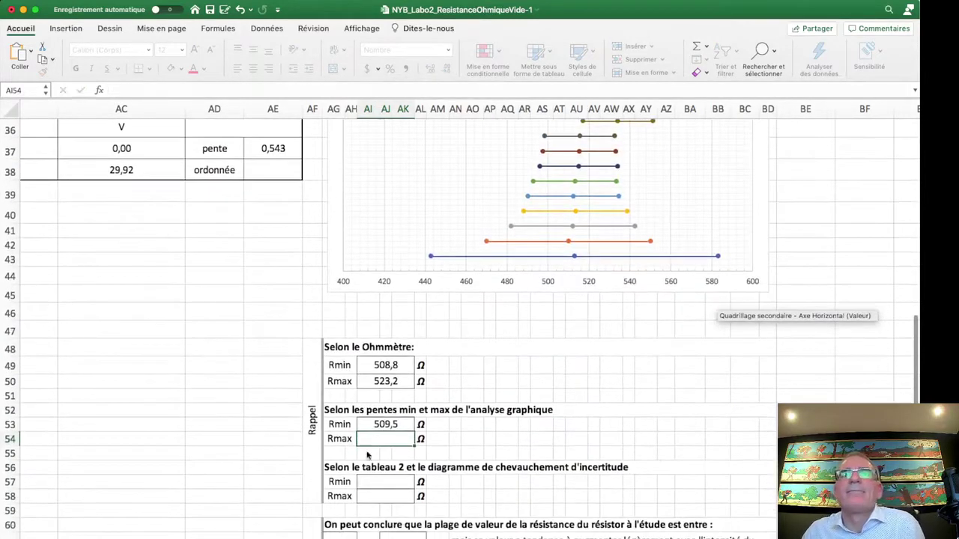
pyautogui.scroll(-3, 382, 420)
pyautogui.click(392, 339)
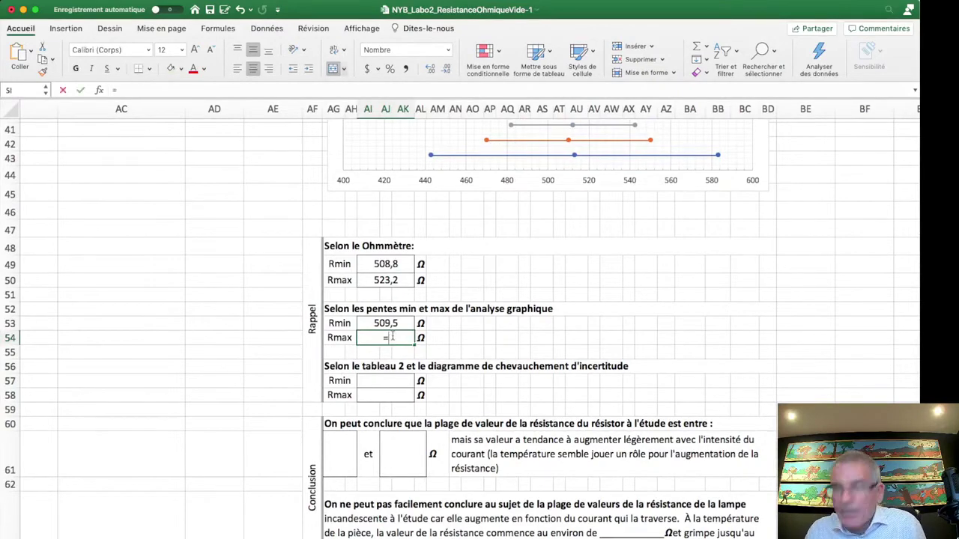
pyautogui.scroll(6, 540, 278)
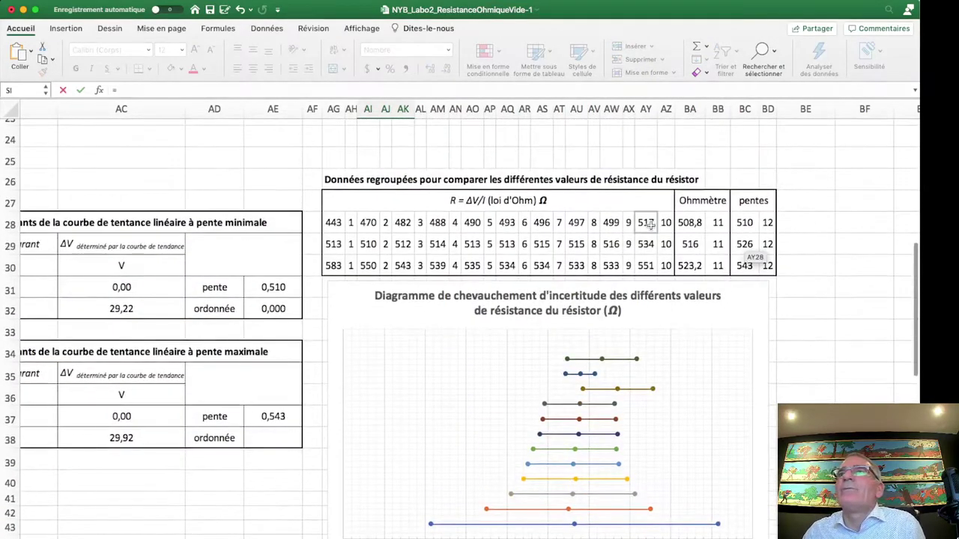
pyautogui.click(744, 264)
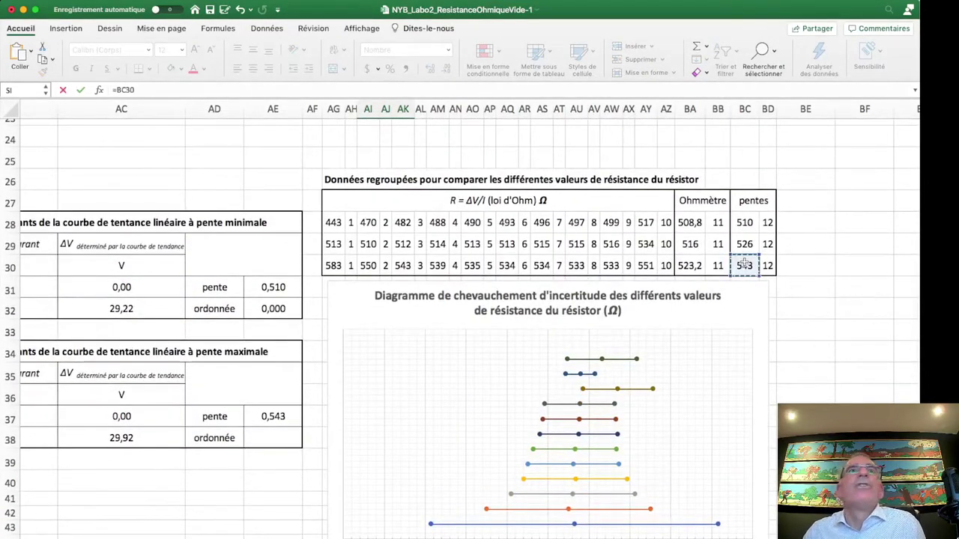
pyautogui.press('Return')
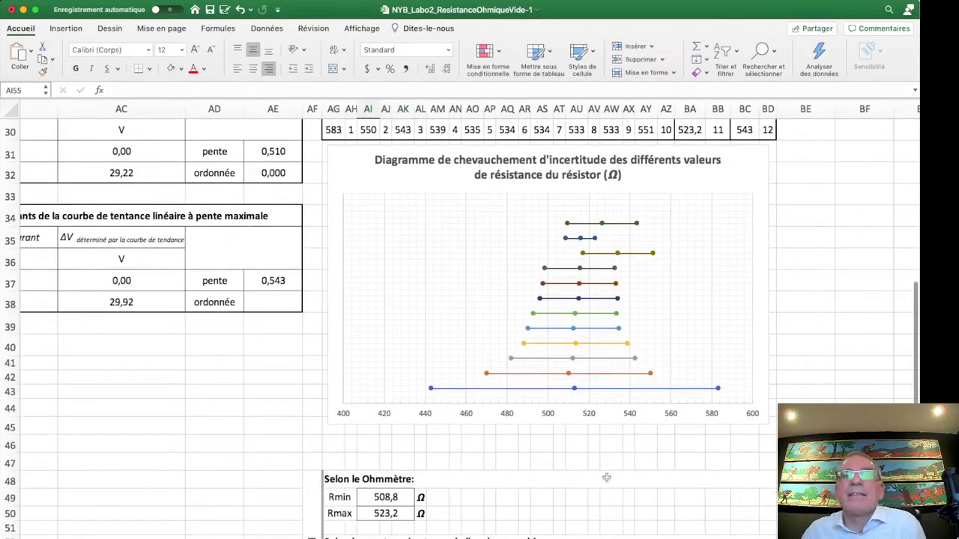
# Step: Compare the resistances and uncertainties in Tableau 2 with the grouped data and the overlap zone of the uncertainty diagram
pyautogui.scroll(-3, 606, 477)
pyautogui.scroll(3, 618, 459)
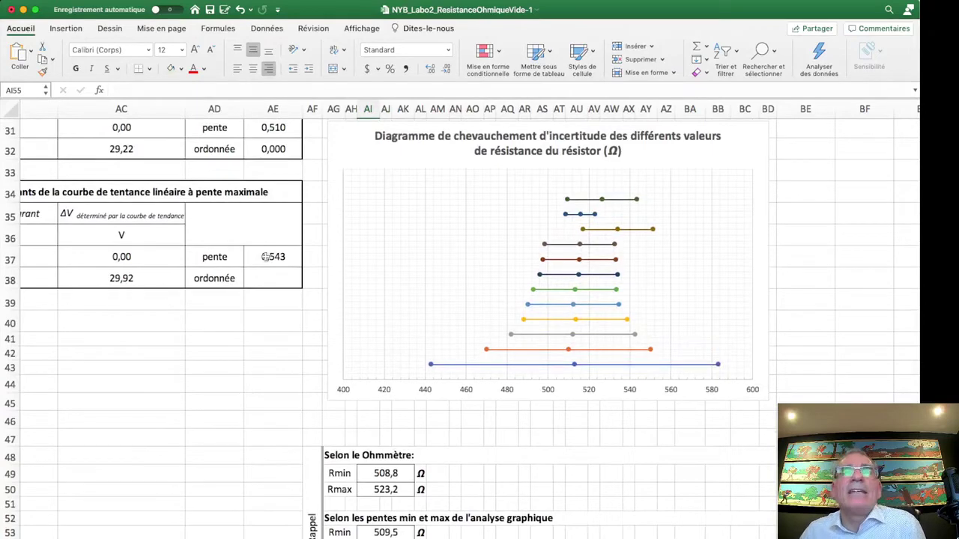
pyautogui.scroll(2, 289, 281)
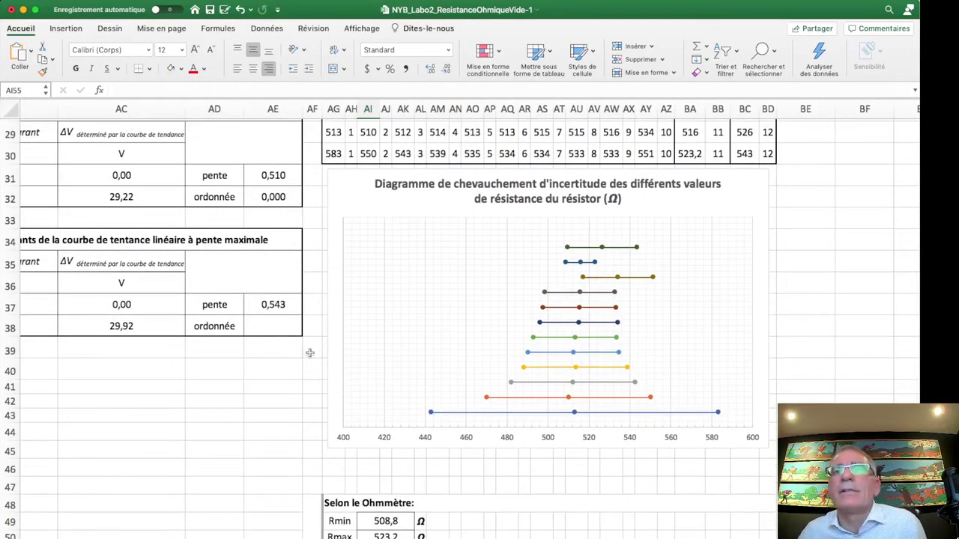
pyautogui.scroll(-4, 309, 353)
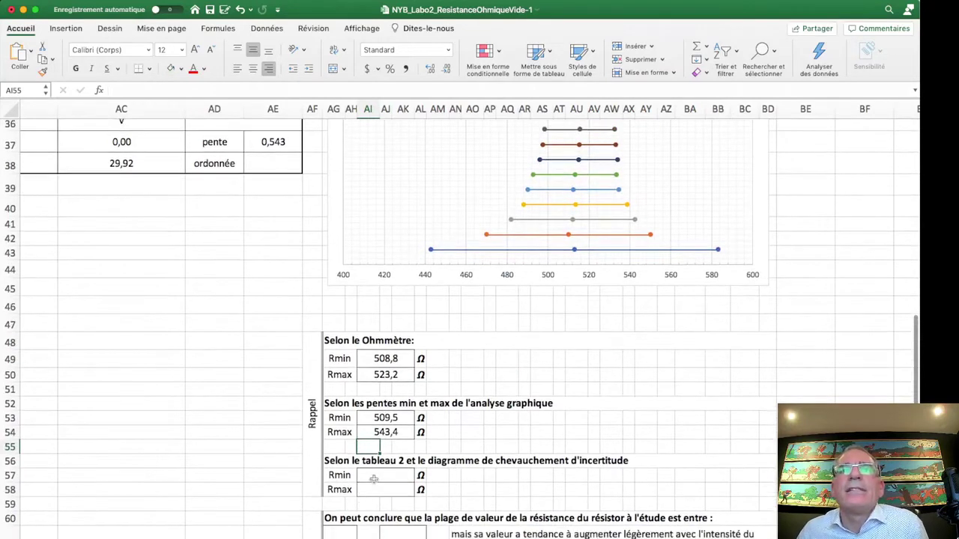
pyautogui.scroll(-1, 373, 478)
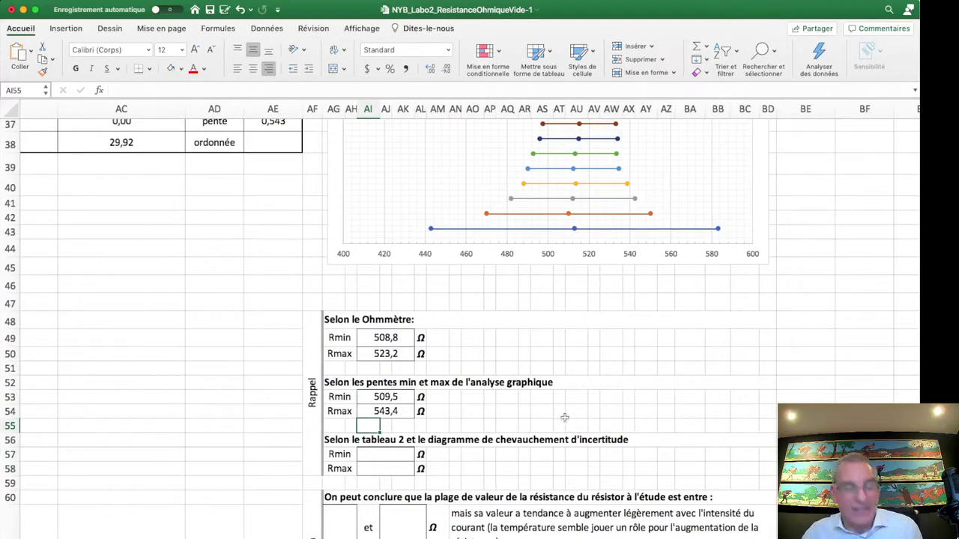
pyautogui.hscroll(-2, 575, 413)
pyautogui.hscroll(3, 574, 419)
pyautogui.scroll(5, 574, 424)
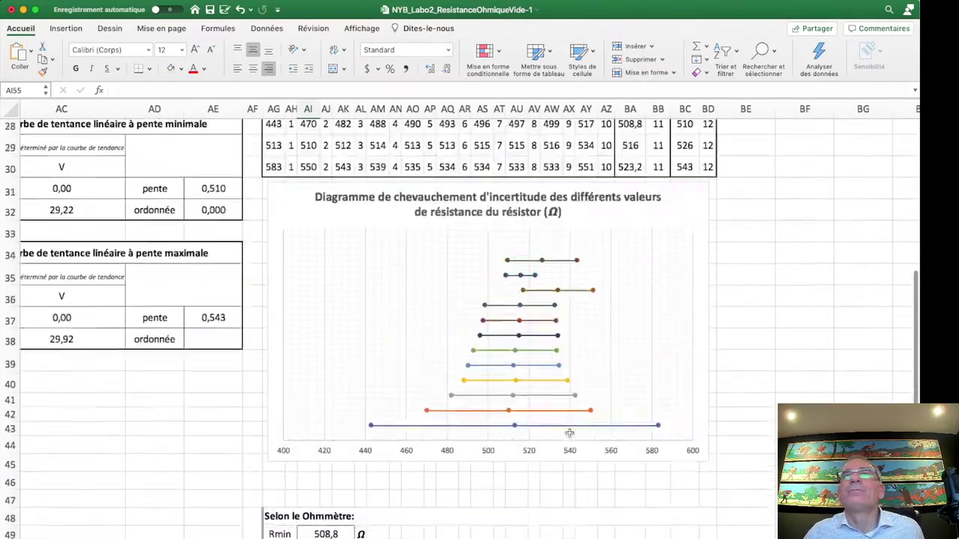
pyautogui.hscroll(-5, 400, 414)
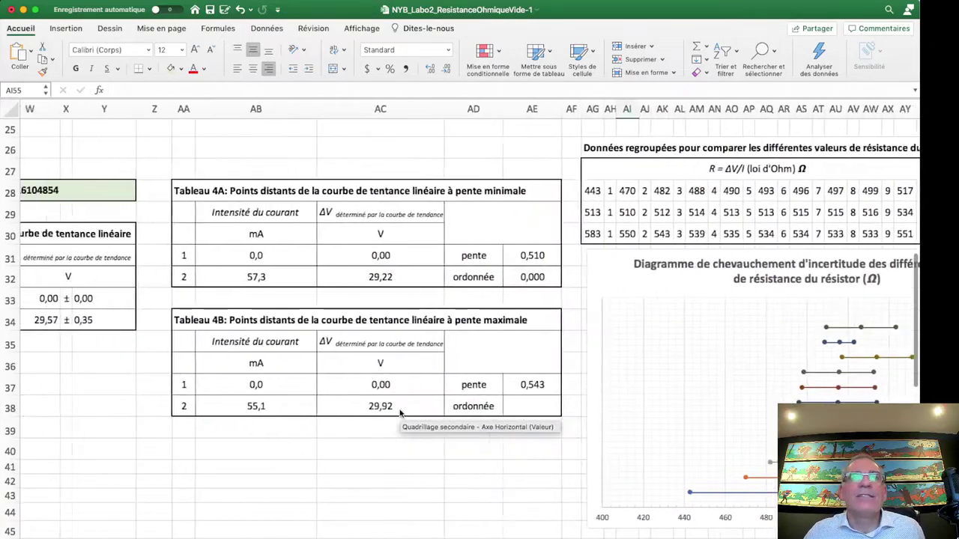
pyautogui.hscroll(-10, 399, 412)
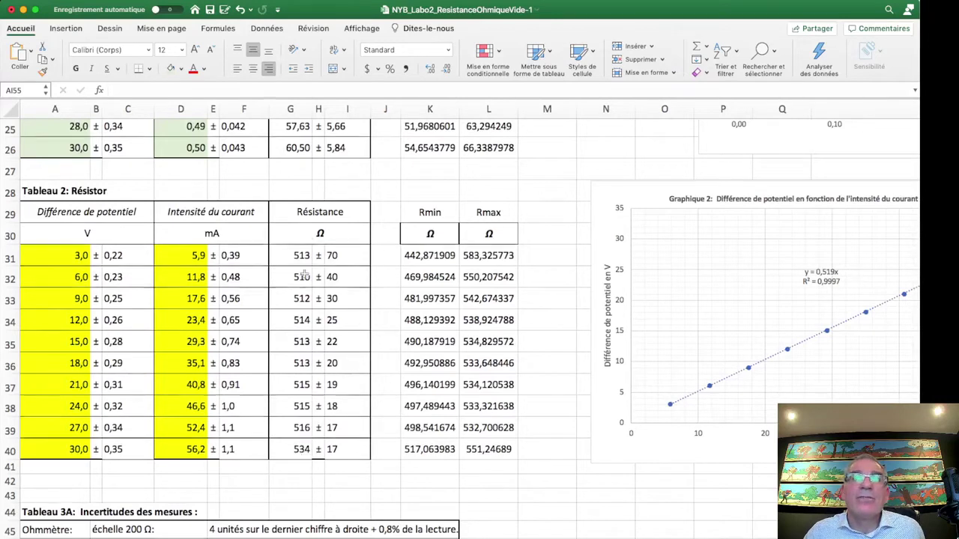
pyautogui.moveTo(313, 252); pyautogui.dragTo(341, 256)
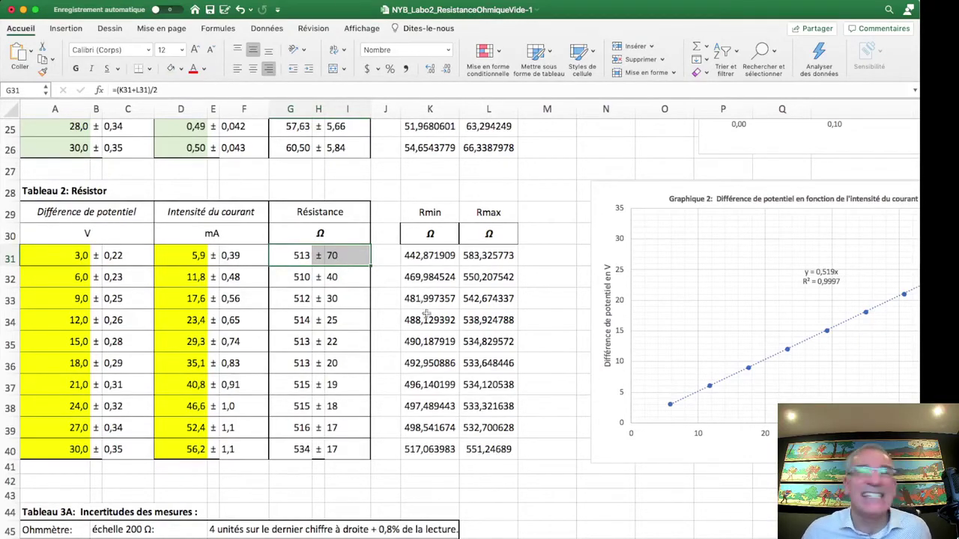
pyautogui.hscroll(15, 476, 383)
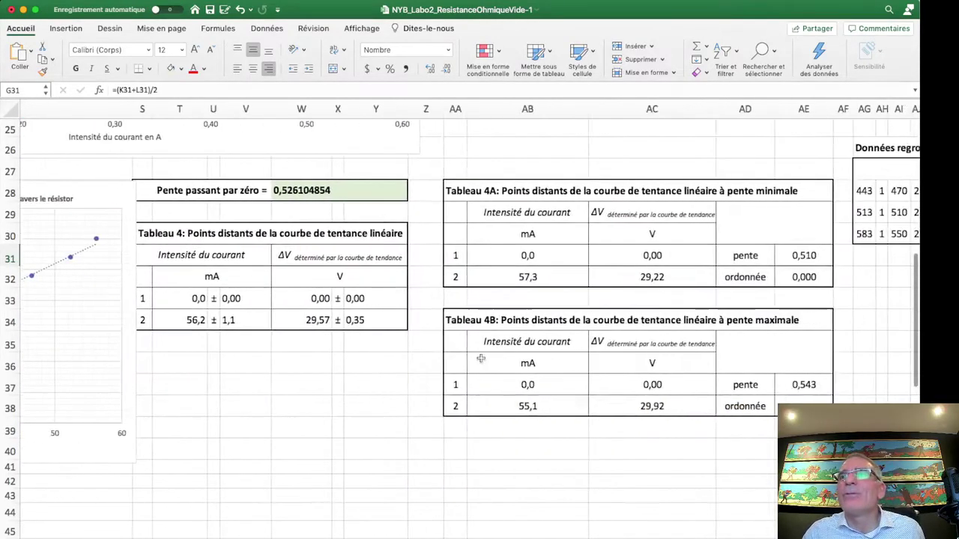
pyautogui.hscroll(5, 480, 358)
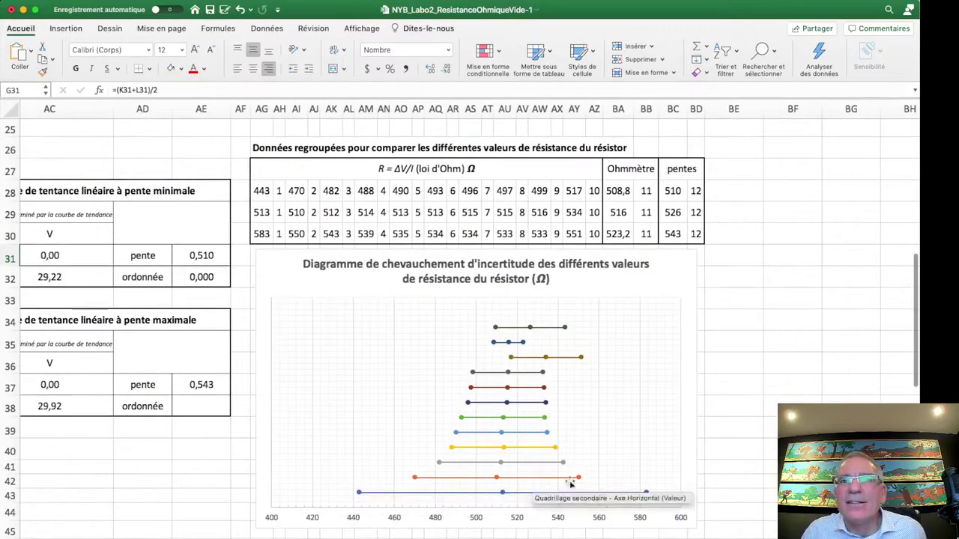
pyautogui.scroll(-5, 547, 496)
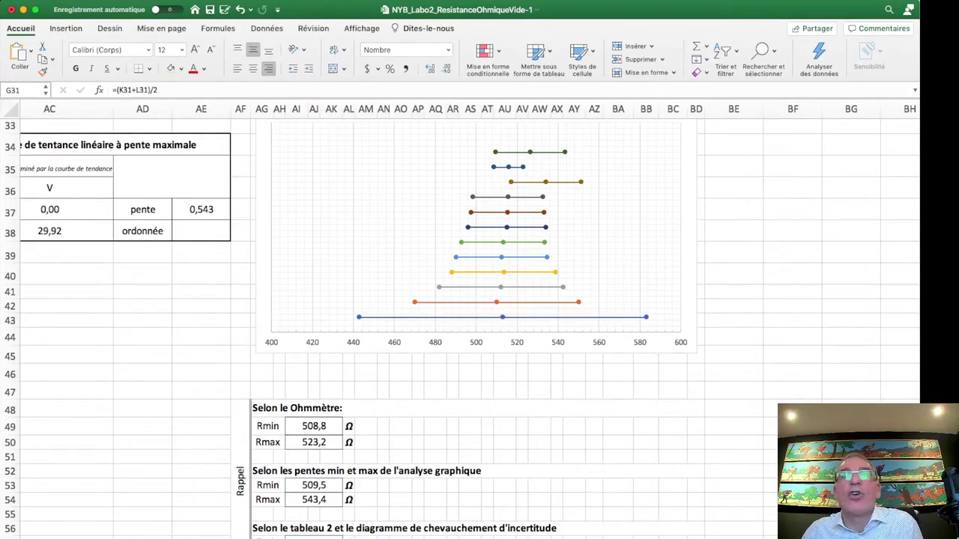
# Step: Fill Rmin under "Selon le tableau 2 et le diagramme de chevauchement d'incertitude" (AI57) with the largest Rmin of Tableau 2, =max(K31:K40)
pyautogui.click(313, 537)
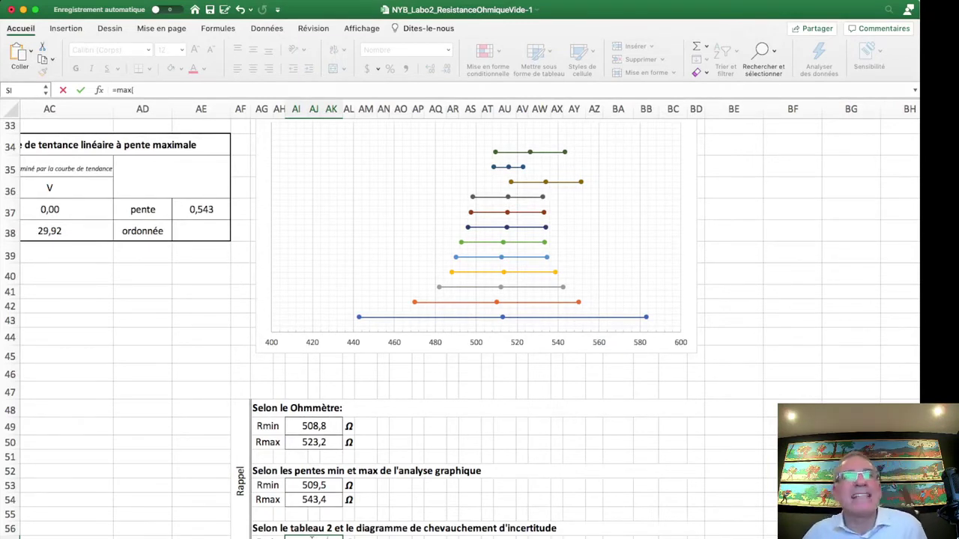
pyautogui.scroll(3, 292, 522)
pyautogui.scroll(-3, 247, 502)
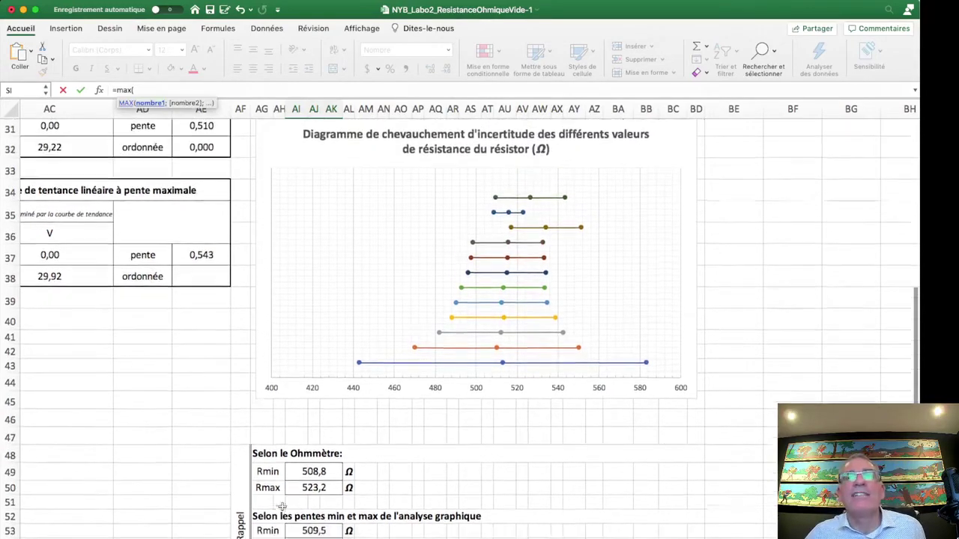
pyautogui.hscroll(-15, 233, 494)
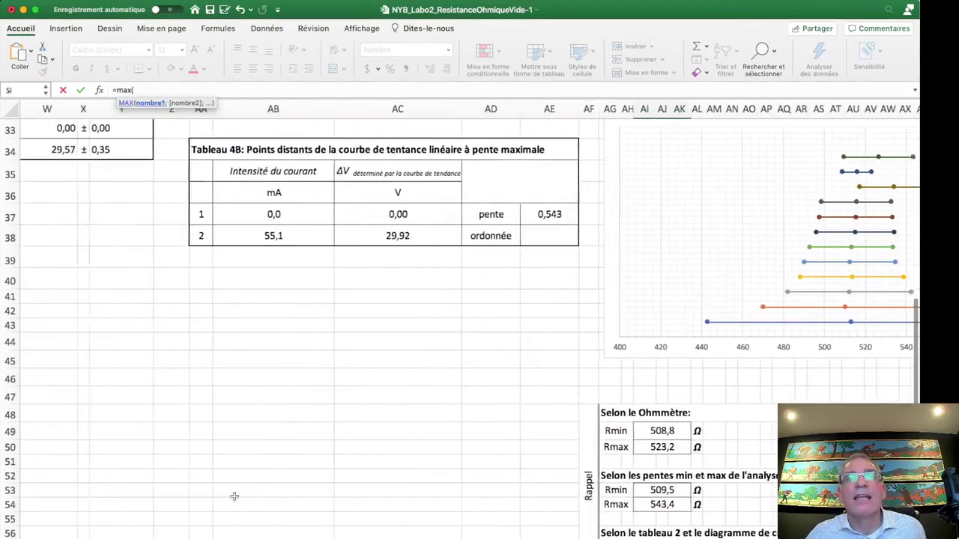
pyautogui.hscroll(-10, 234, 498)
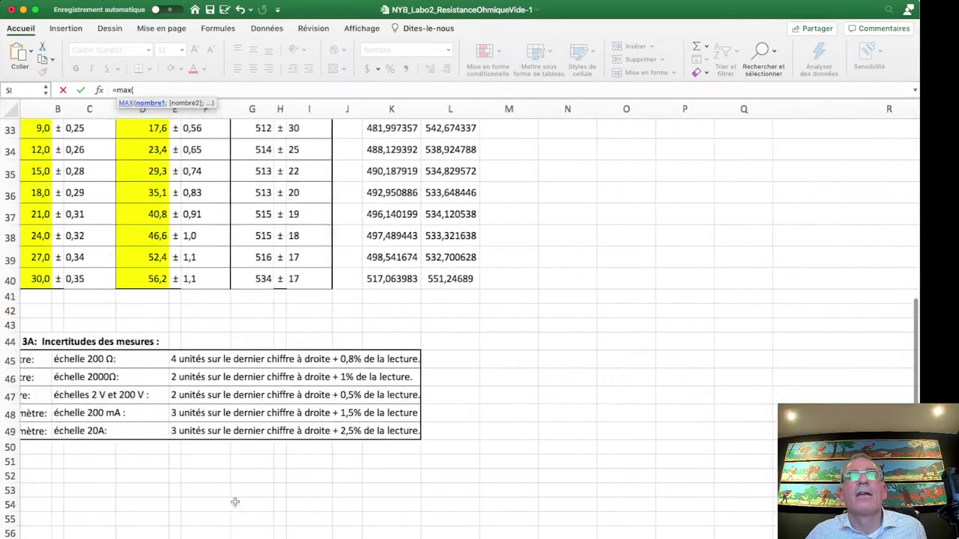
pyautogui.scroll(5, 234, 502)
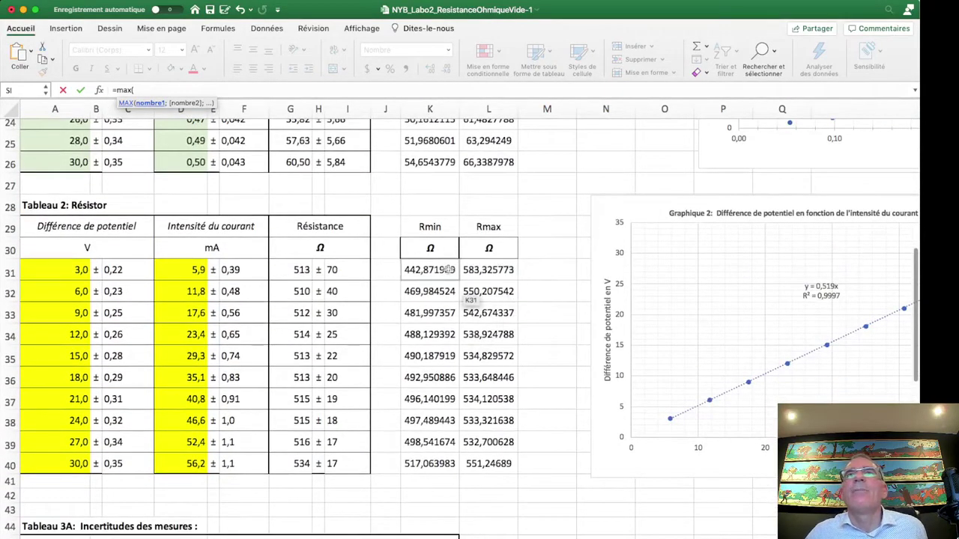
pyautogui.moveTo(434, 270); pyautogui.dragTo(427, 462)
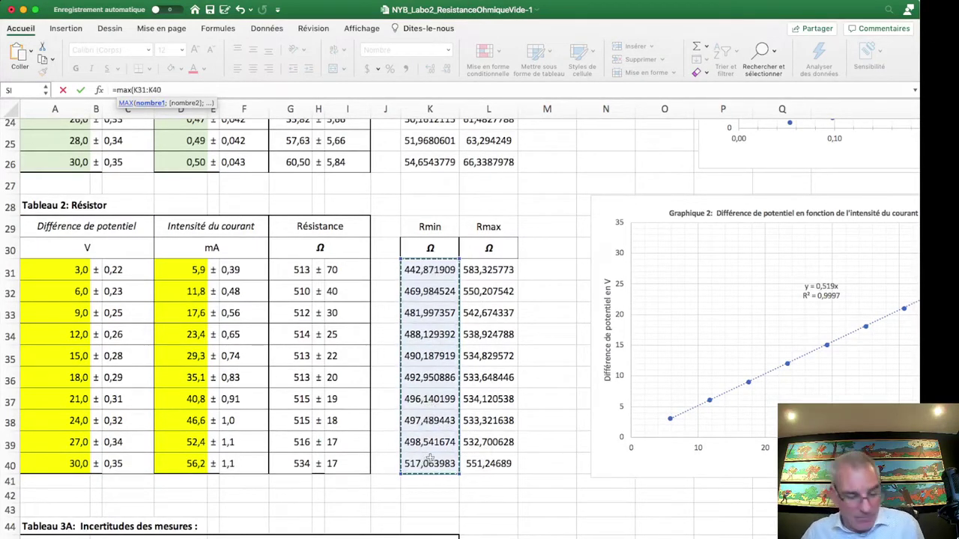
pyautogui.write(')')
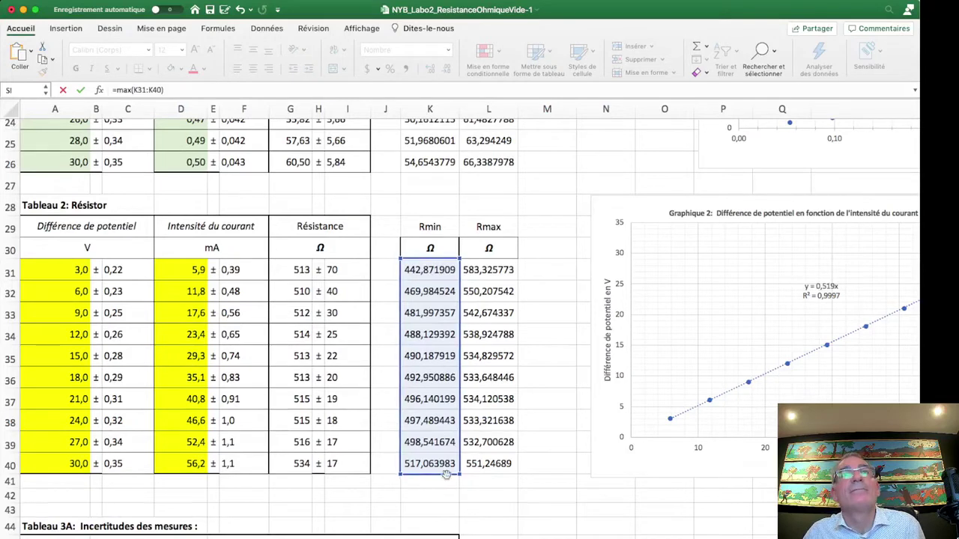
pyautogui.press('Return')
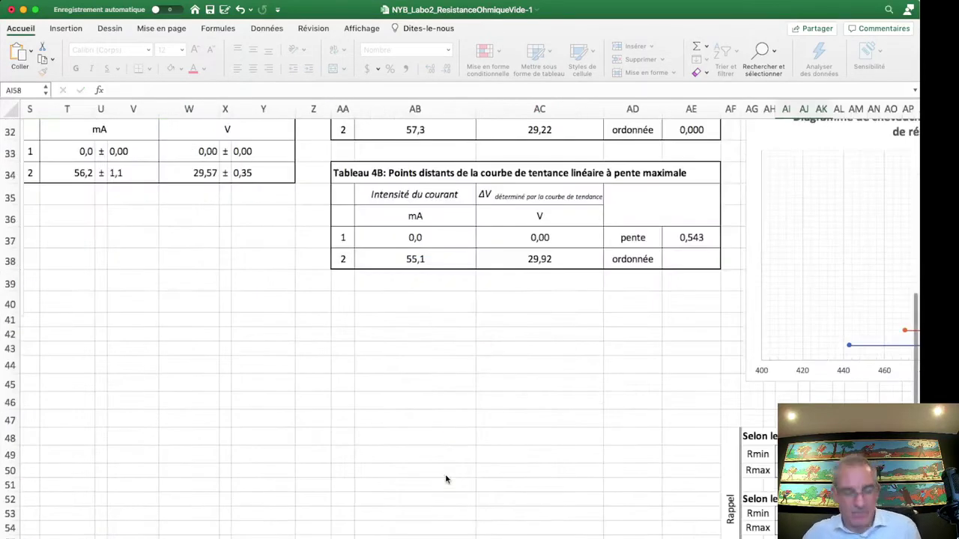
# Step: Fill Rmax under "Selon le tableau 2 et le diagramme de chevauchement d'incertitude" (AI58) with the smallest Rmax of Tableau 2, =min(L31:L40)
pyautogui.hscroll(3, 529, 480)
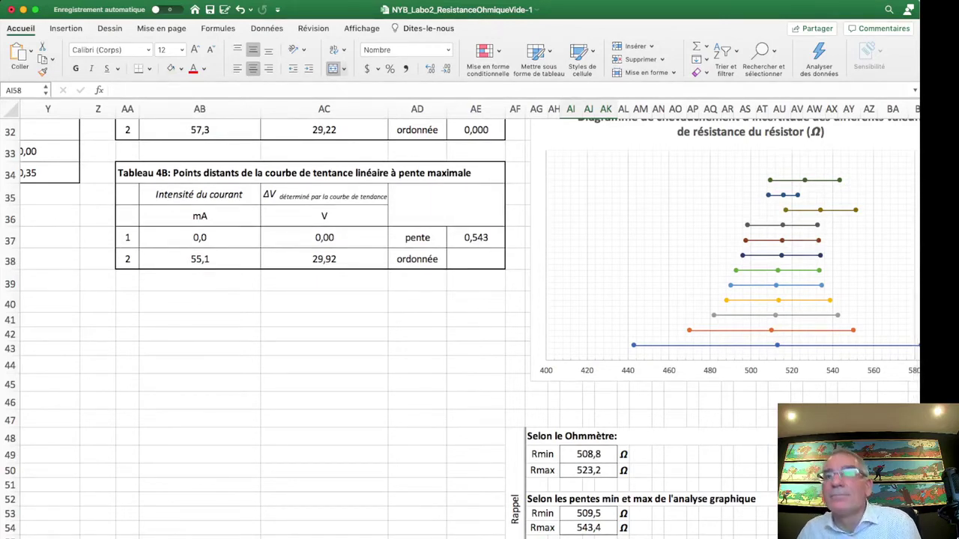
pyautogui.write('=min')
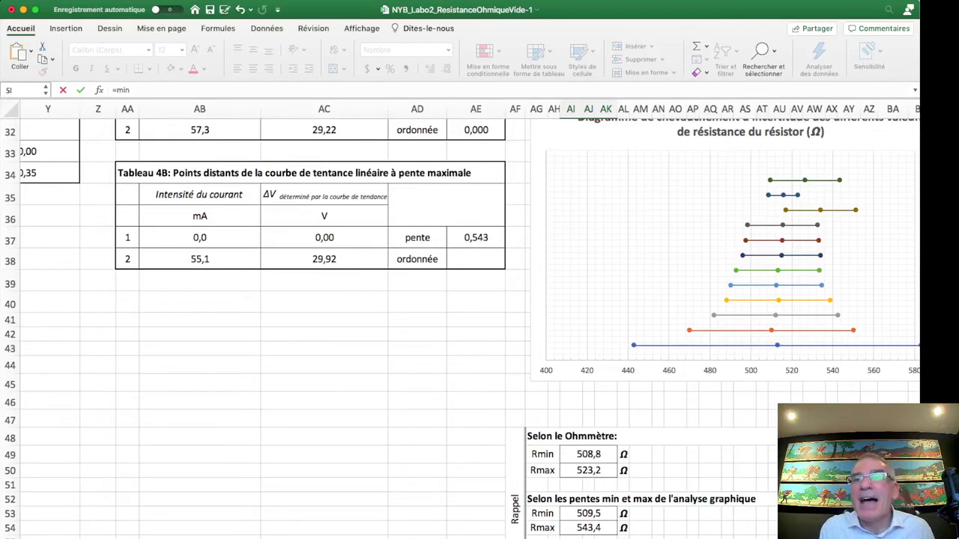
pyautogui.write('(')
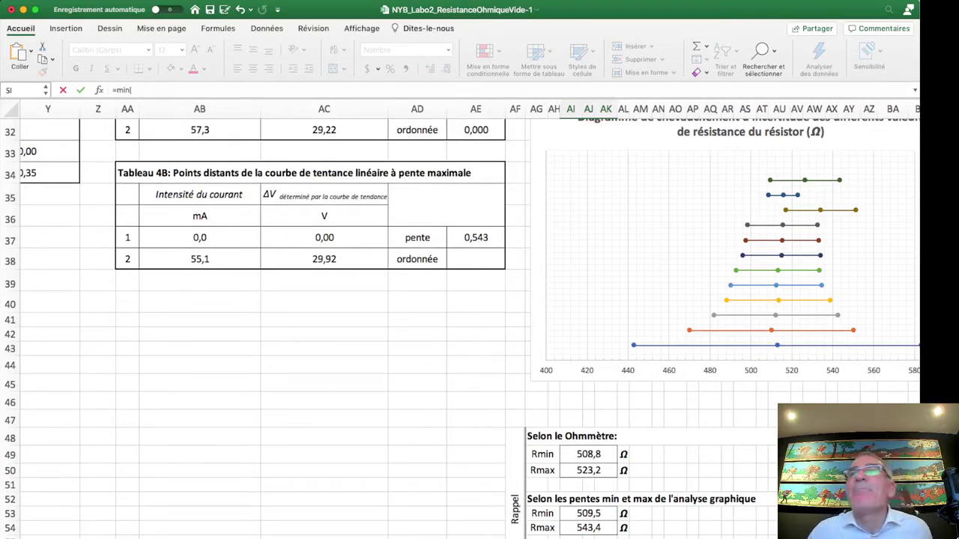
pyautogui.hscroll(-10, 375, 522)
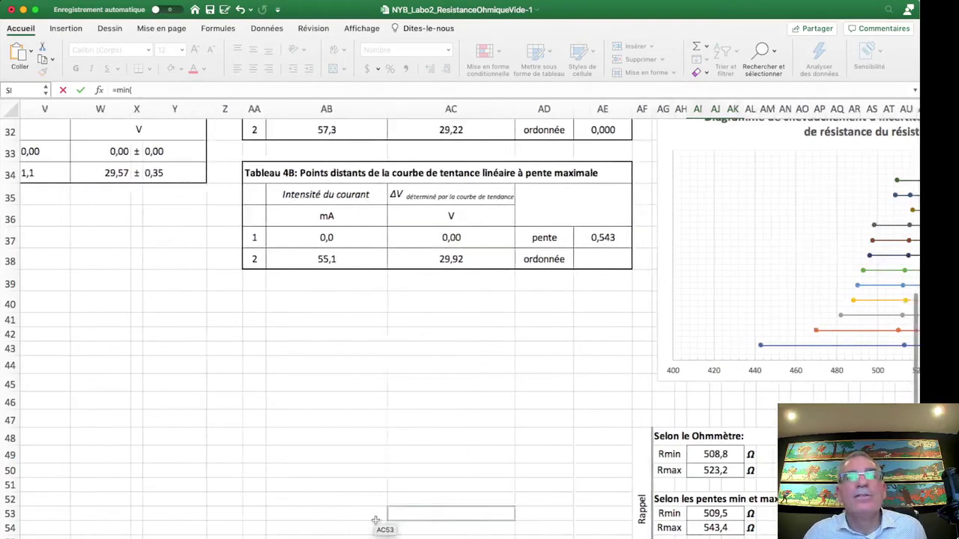
pyautogui.hscroll(-15, 371, 522)
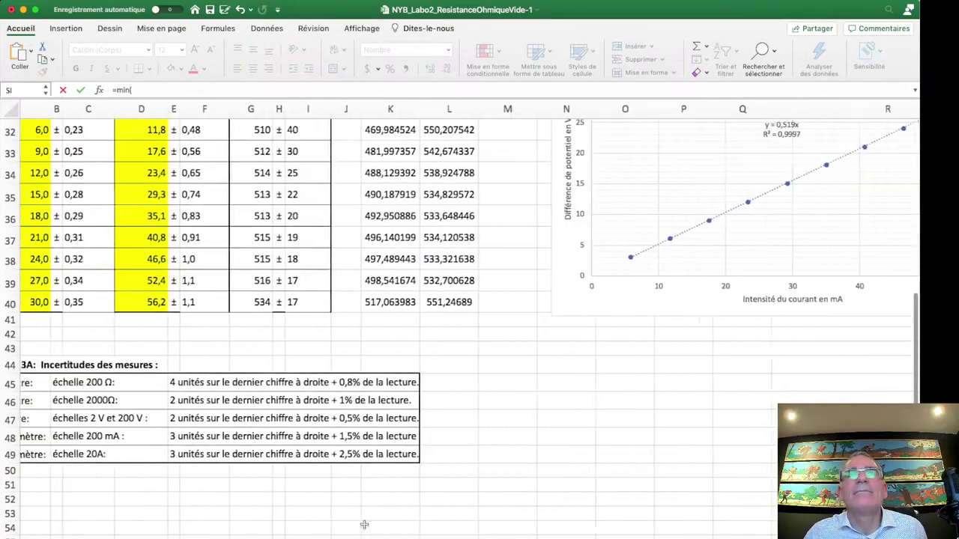
pyautogui.scroll(5, 412, 393)
pyautogui.click(475, 314)
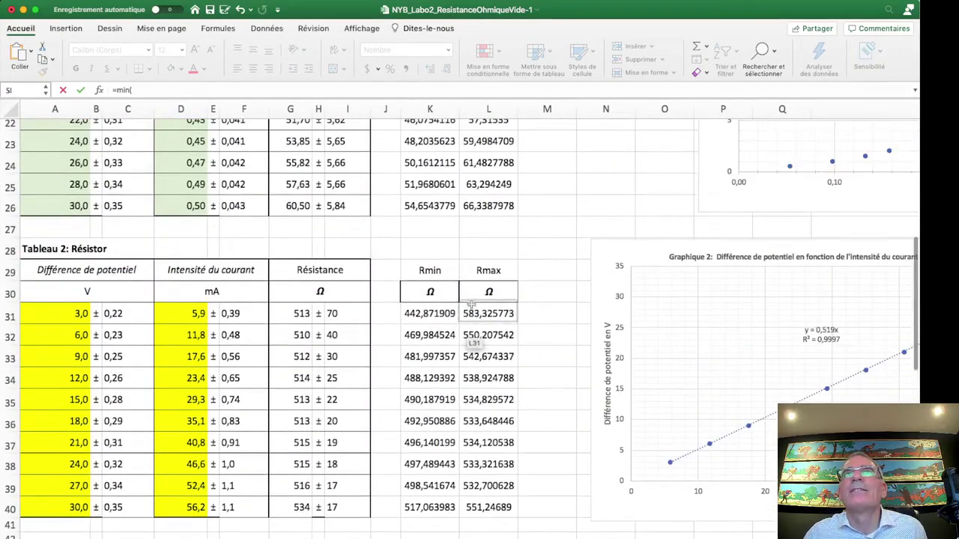
pyautogui.moveTo(475, 314); pyautogui.dragTo(482, 505)
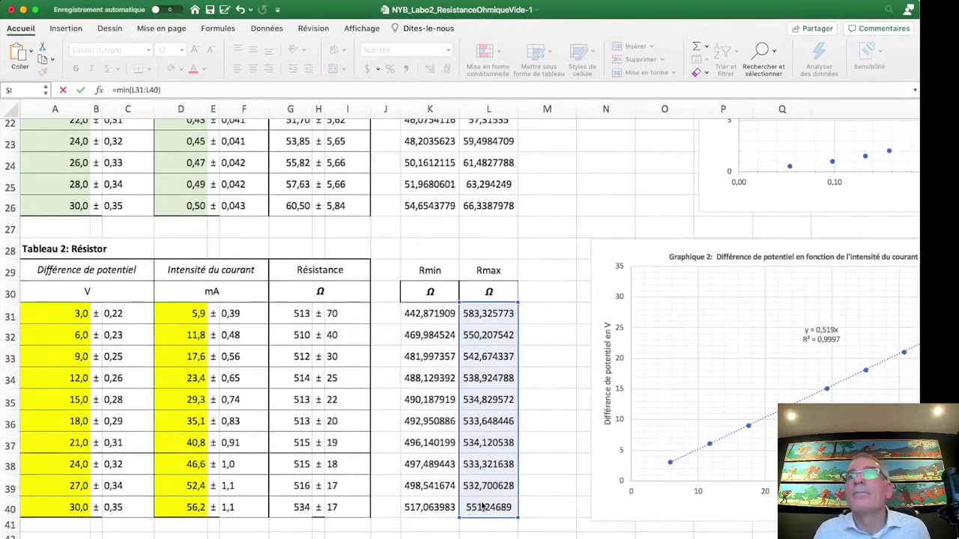
pyautogui.press('Return')
# Step: Compare the overlap limits of the uncertainty diagram with the Rmin and Rmax columns of Tableau 2 and the grouped data
pyautogui.hscroll(3, 525, 517)
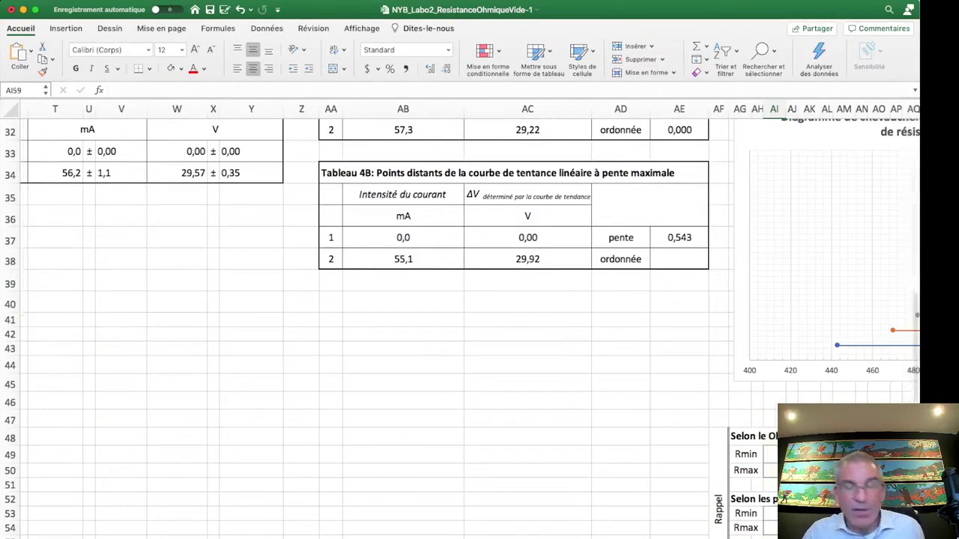
pyautogui.hscroll(2, 590, 537)
pyautogui.scroll(-3, 590, 536)
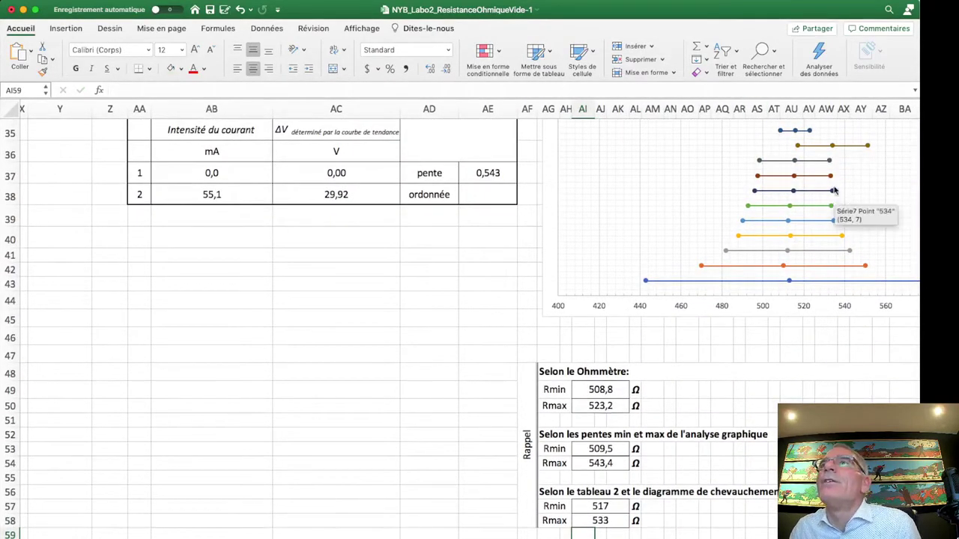
pyautogui.moveTo(830, 162)
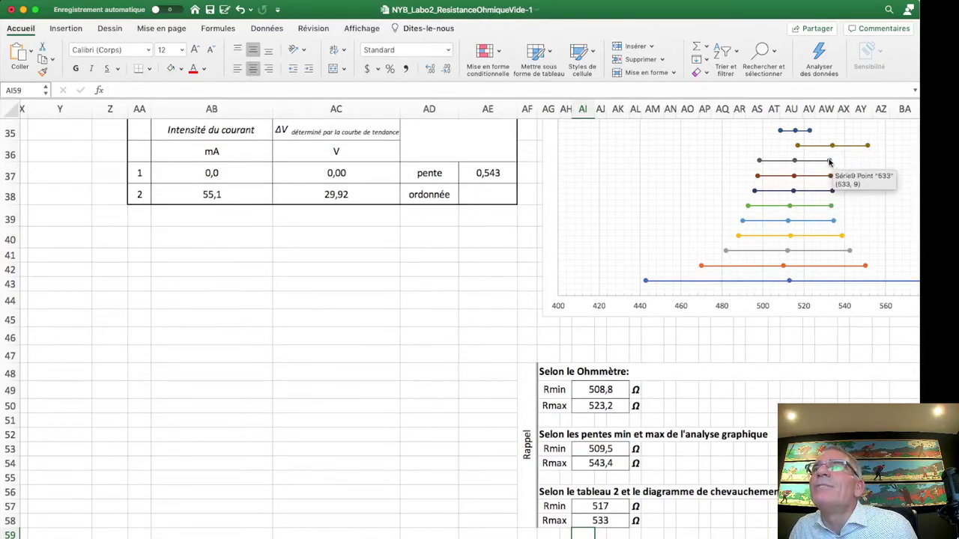
pyautogui.moveTo(796, 147)
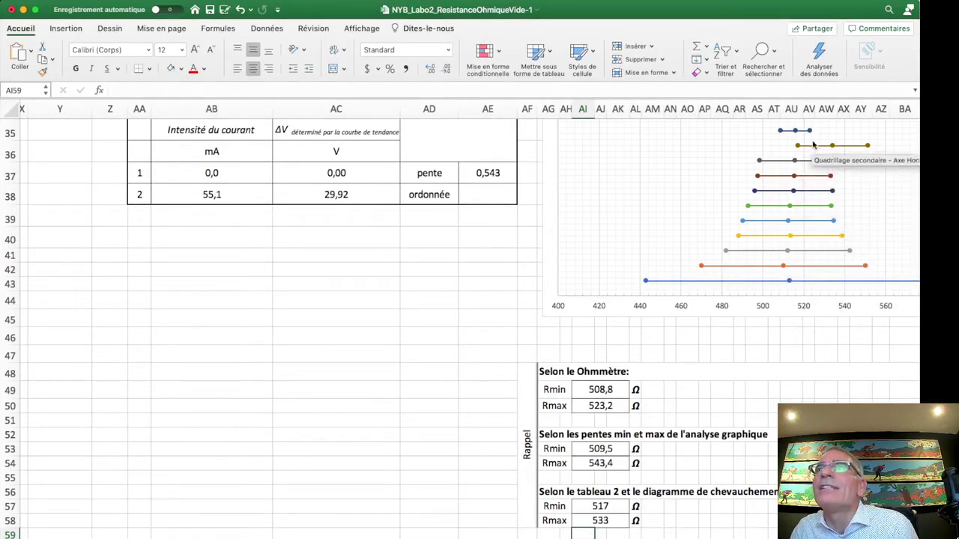
pyautogui.hscroll(-15, 352, 442)
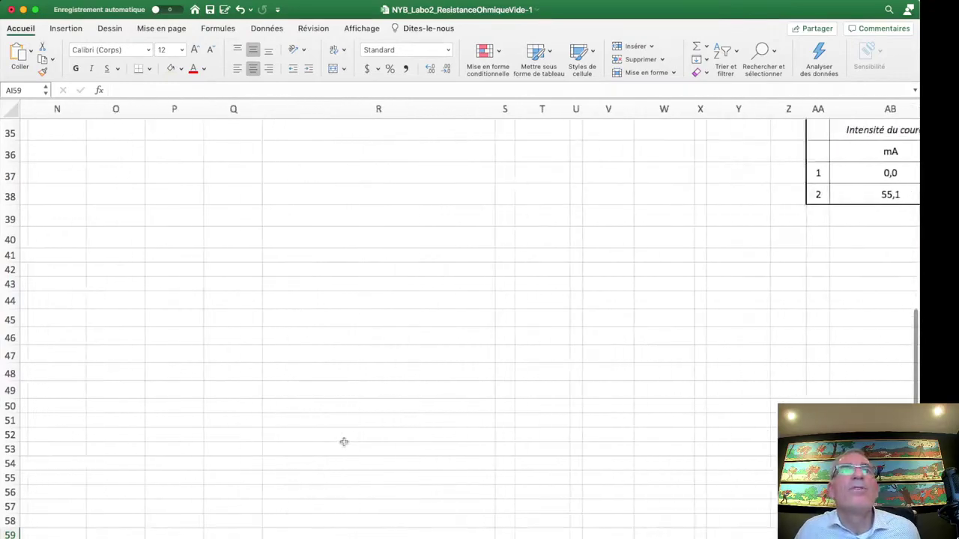
pyautogui.scroll(5, 328, 448)
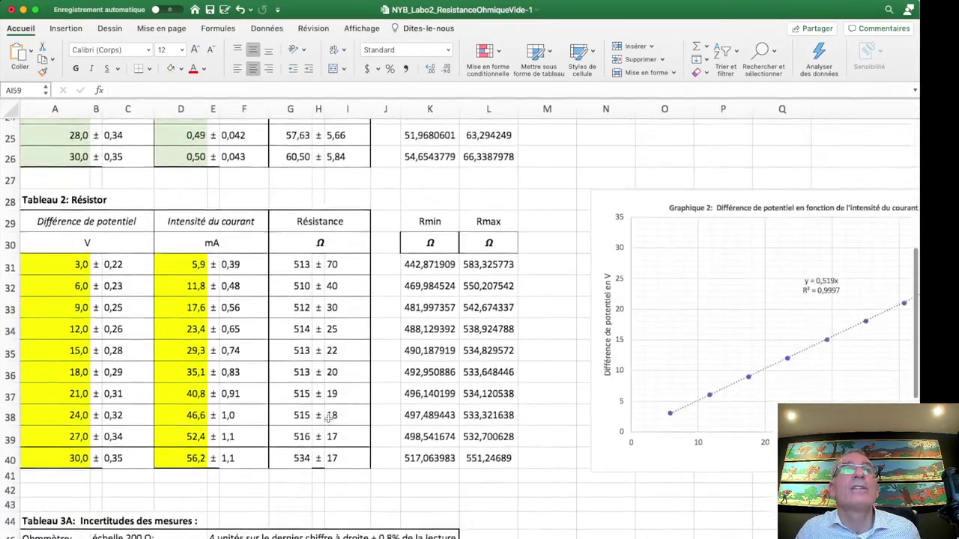
pyautogui.hscroll(15, 628, 490)
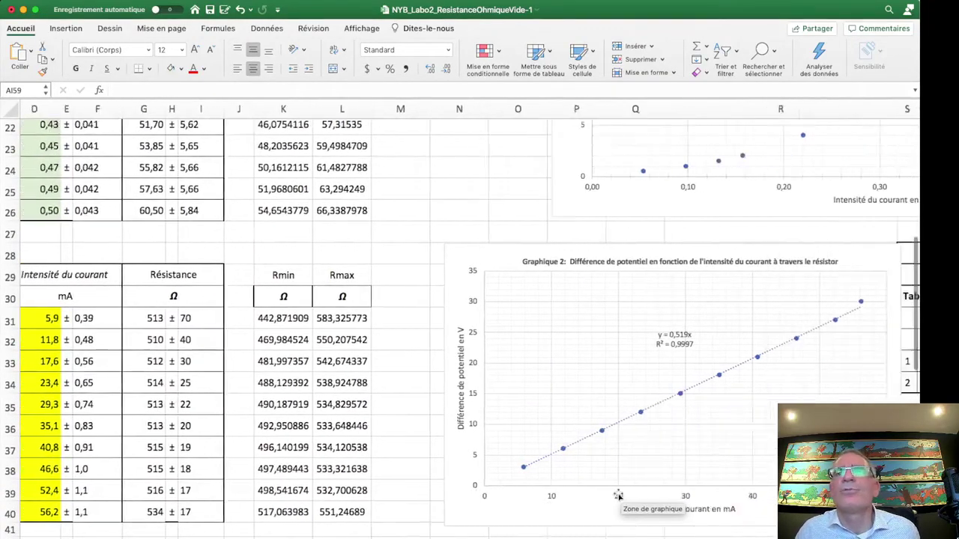
pyautogui.hscroll(15, 627, 490)
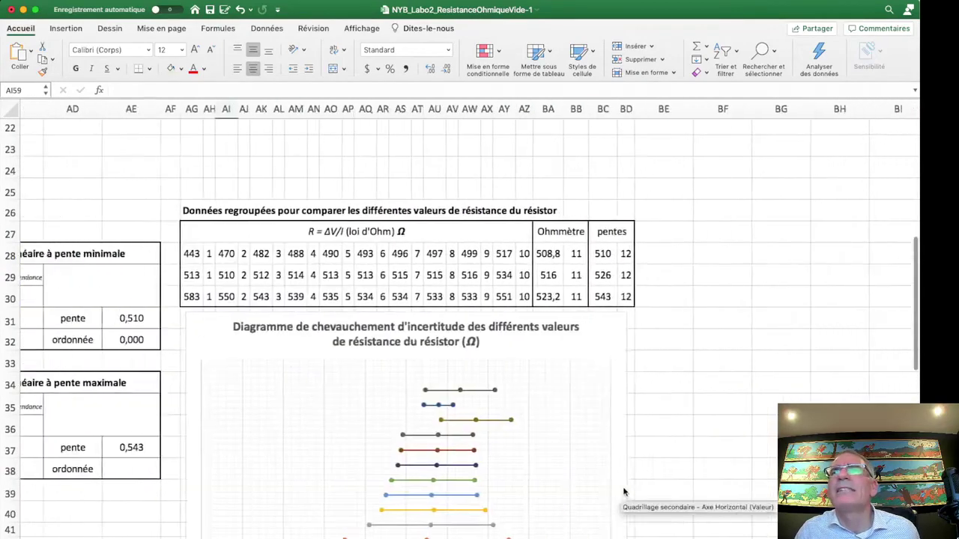
# Step: Examine the resistor conclusion's two range cells (AG61 and AJ61) against the Rmin and Rmax values in the Rappel section
pyautogui.scroll(-5, 517, 467)
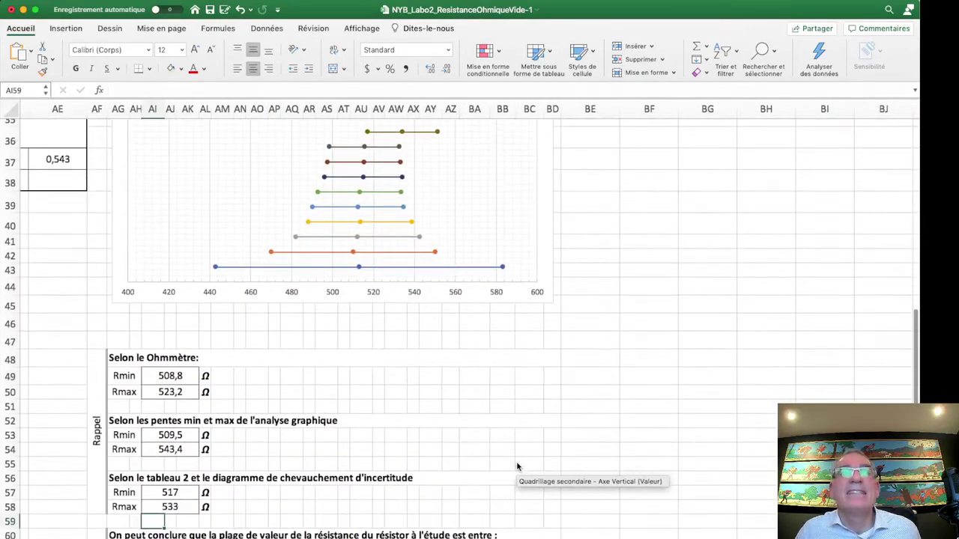
pyautogui.scroll(-2, 171, 489)
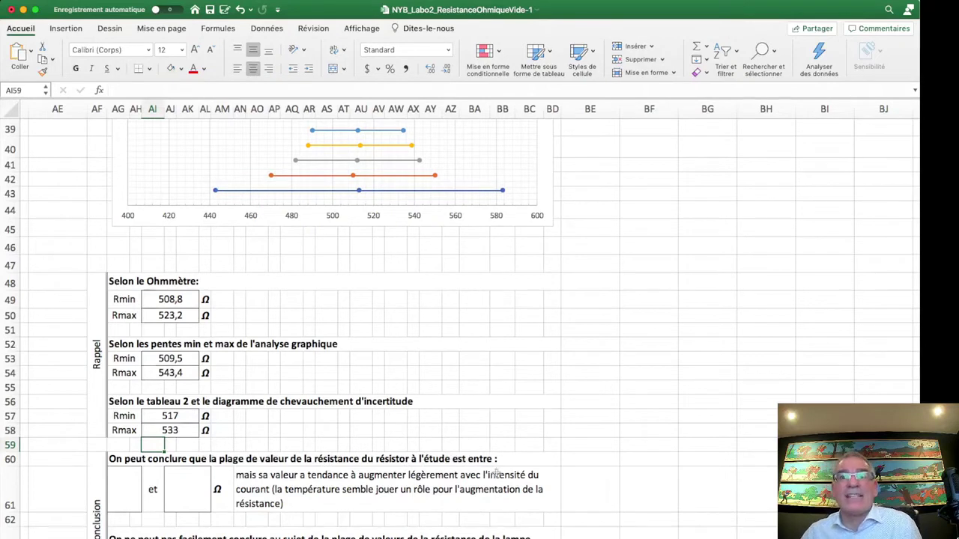
pyautogui.click(117, 488)
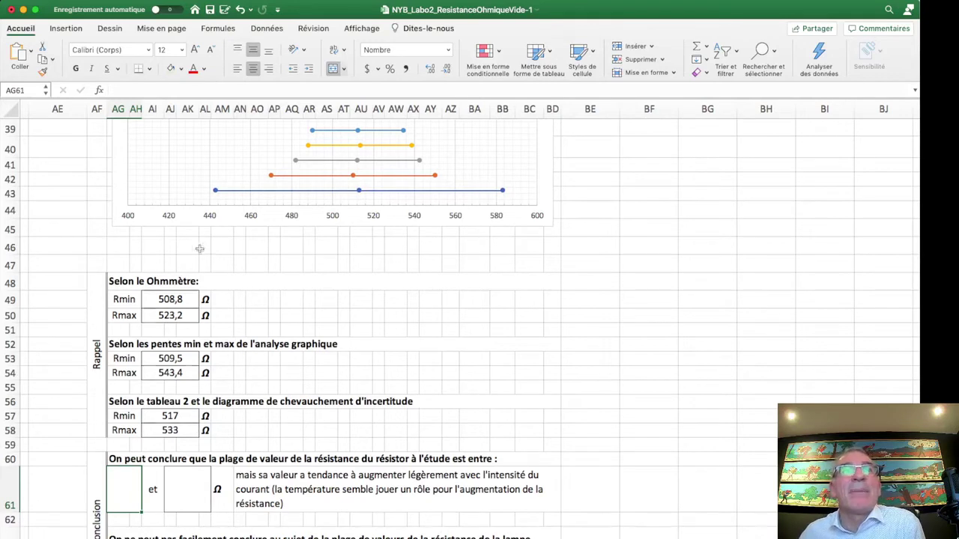
pyautogui.click(187, 499)
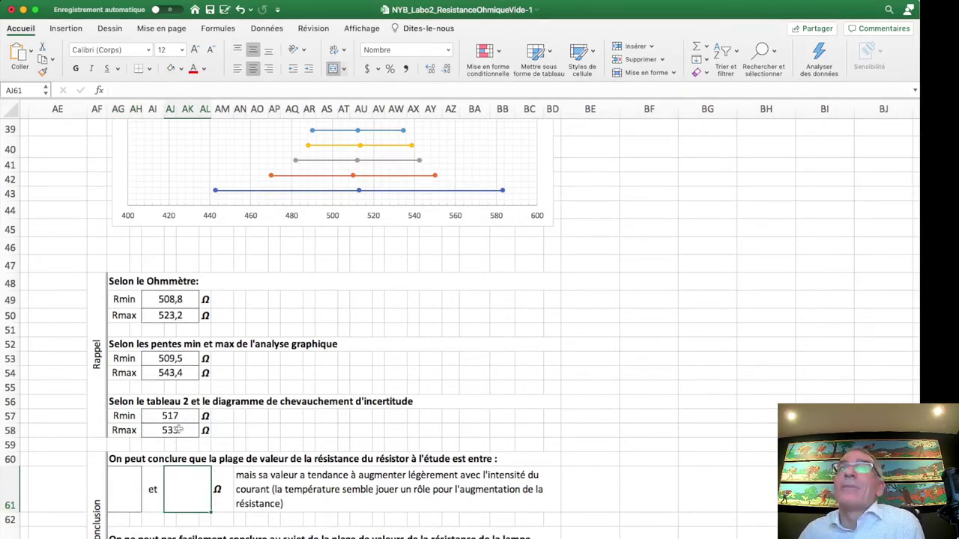
pyautogui.scroll(-3, 409, 488)
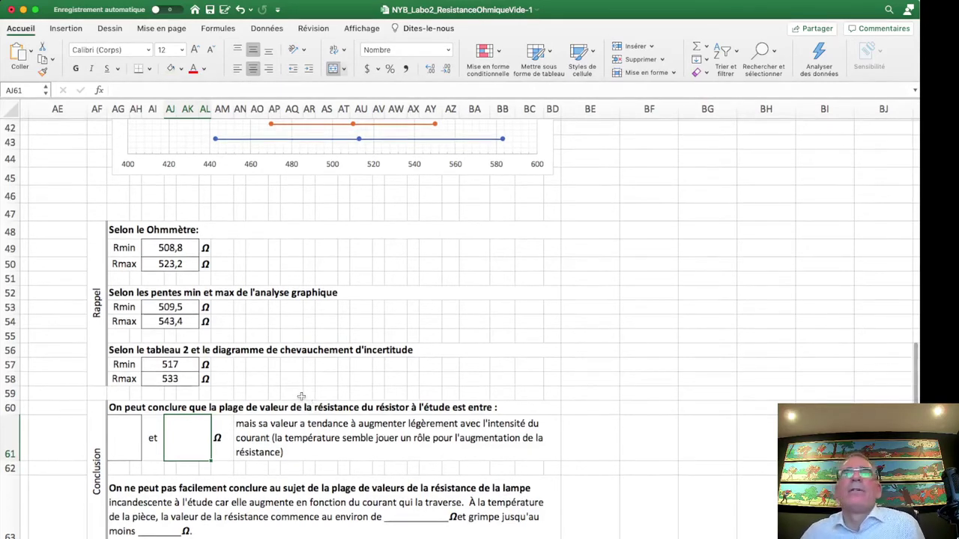
# Step: Examine the lamp's resistances in Tableau 1 and the curve of Graphique 1, and return to the Conclusion section
pyautogui.scroll(5, 291, 402)
pyautogui.scroll(10, 291, 403)
pyautogui.hscroll(-5, 285, 398)
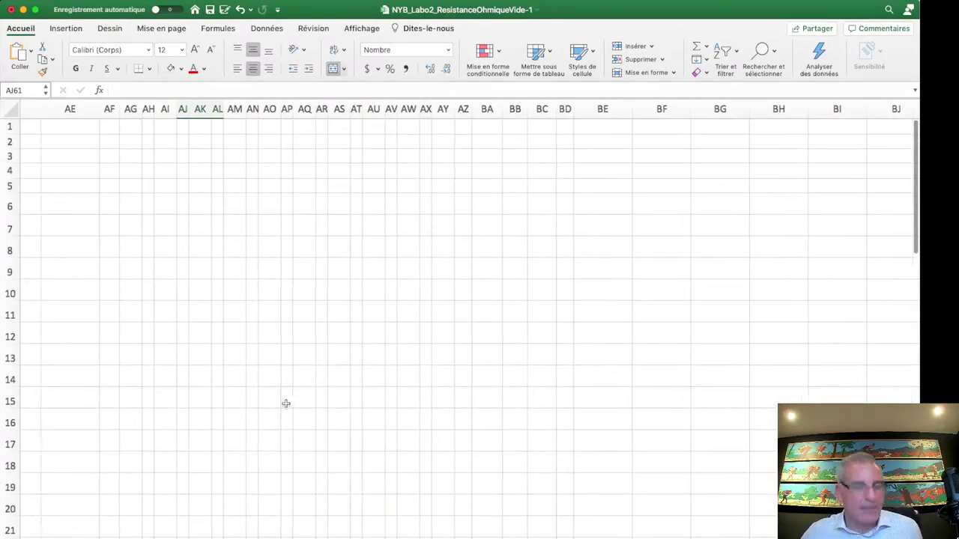
pyautogui.hscroll(-7, 284, 399)
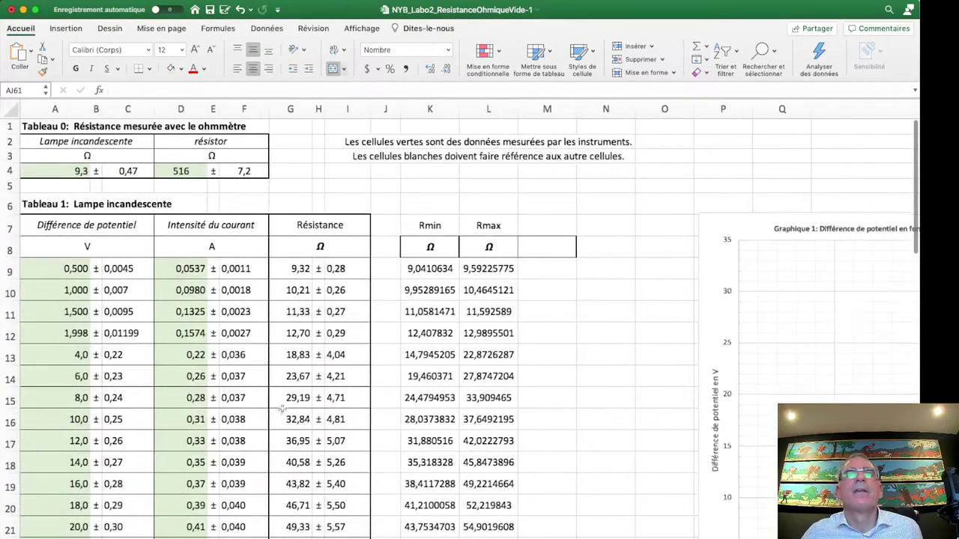
pyautogui.hscroll(8, 288, 403)
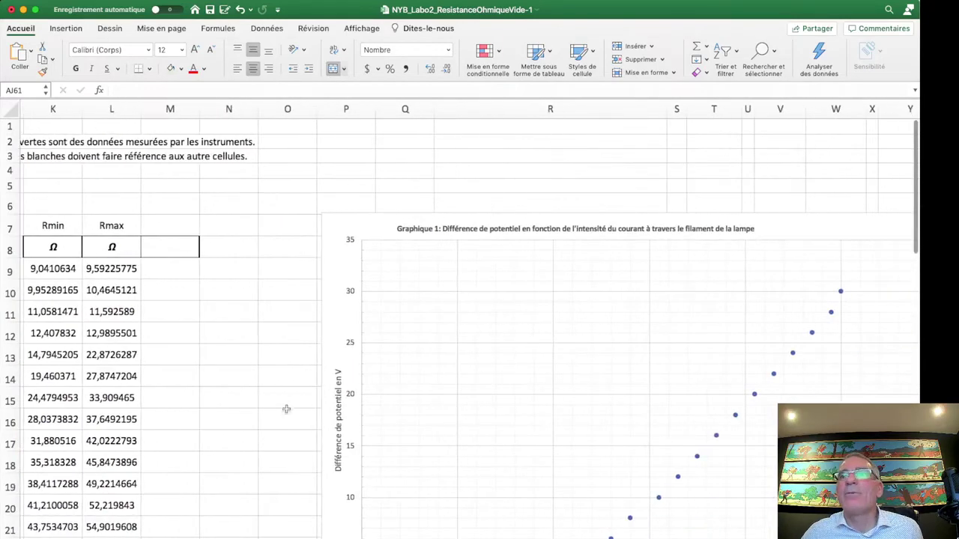
pyautogui.scroll(-3, 322, 402)
pyautogui.scroll(-2, 322, 402)
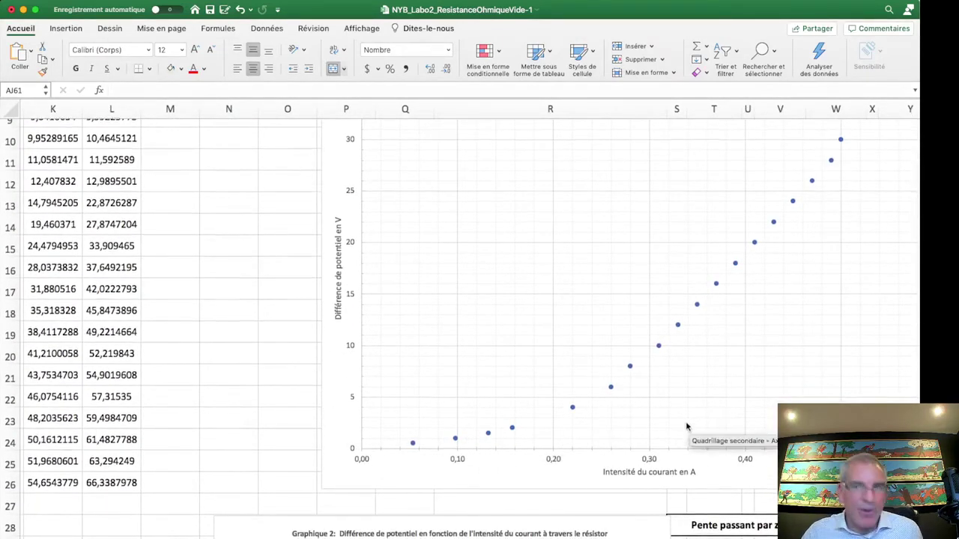
pyautogui.scroll(-5, 688, 426)
pyautogui.scroll(-3, 687, 426)
pyautogui.scroll(10, 688, 424)
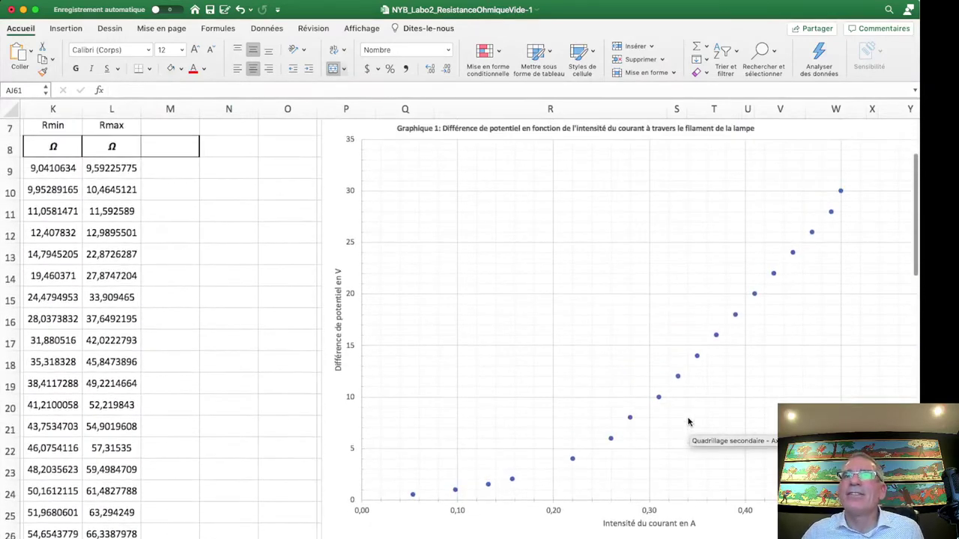
pyautogui.scroll(-1, 687, 422)
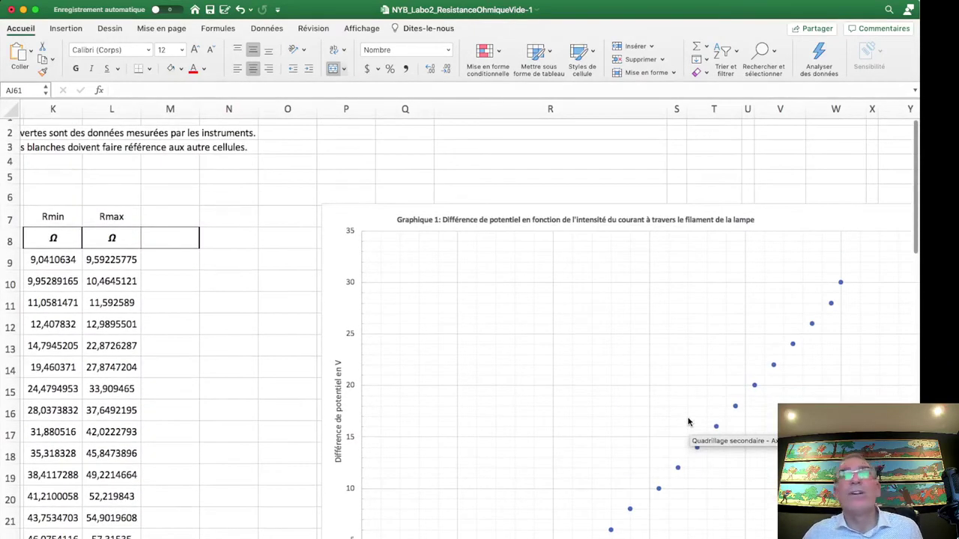
pyautogui.scroll(-6, 687, 422)
pyautogui.hscroll(1, 614, 448)
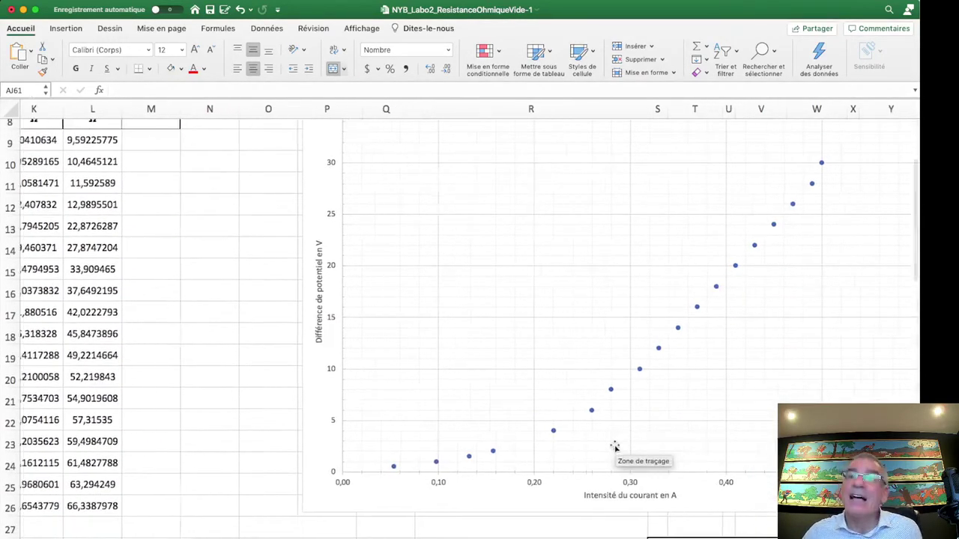
pyautogui.hscroll(15, 614, 447)
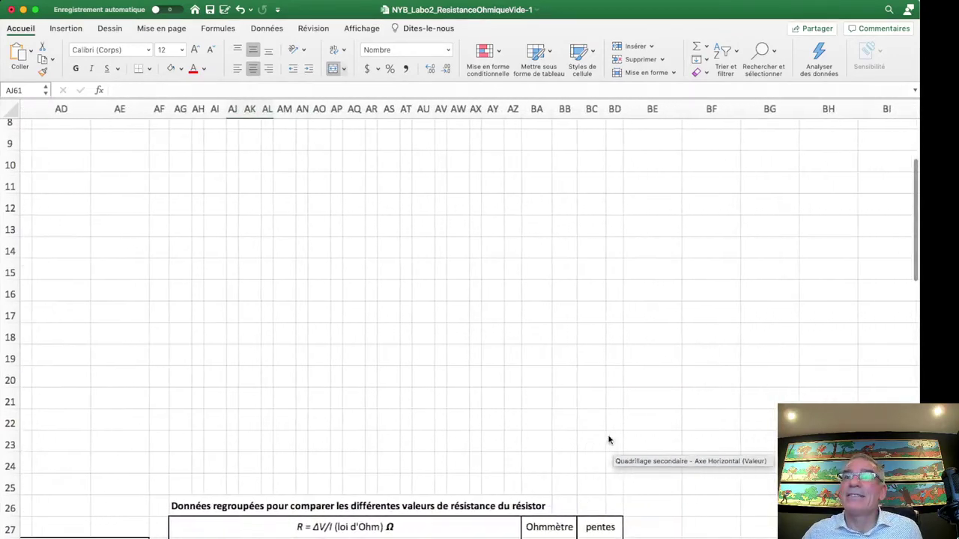
pyautogui.hscroll(5, 608, 440)
pyautogui.scroll(-6, 612, 475)
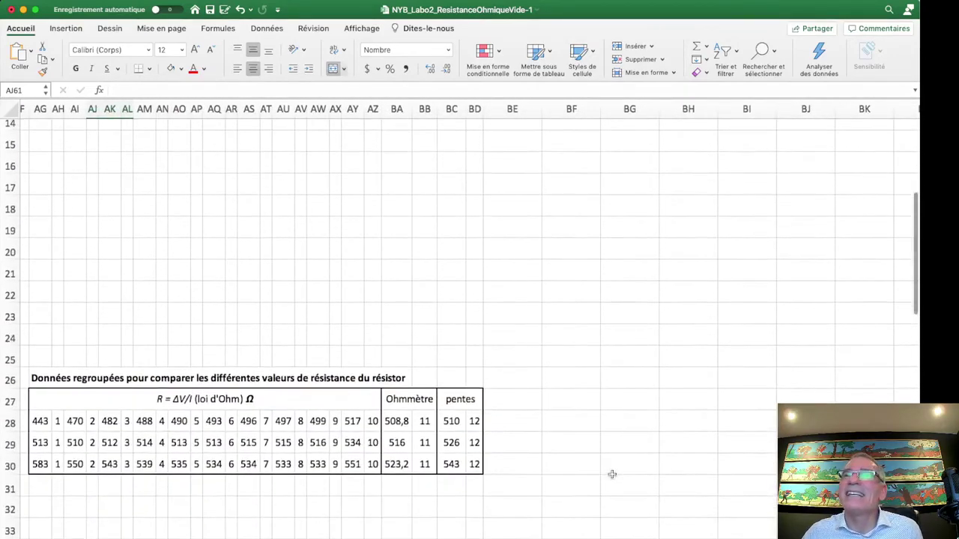
pyautogui.scroll(-13, 612, 474)
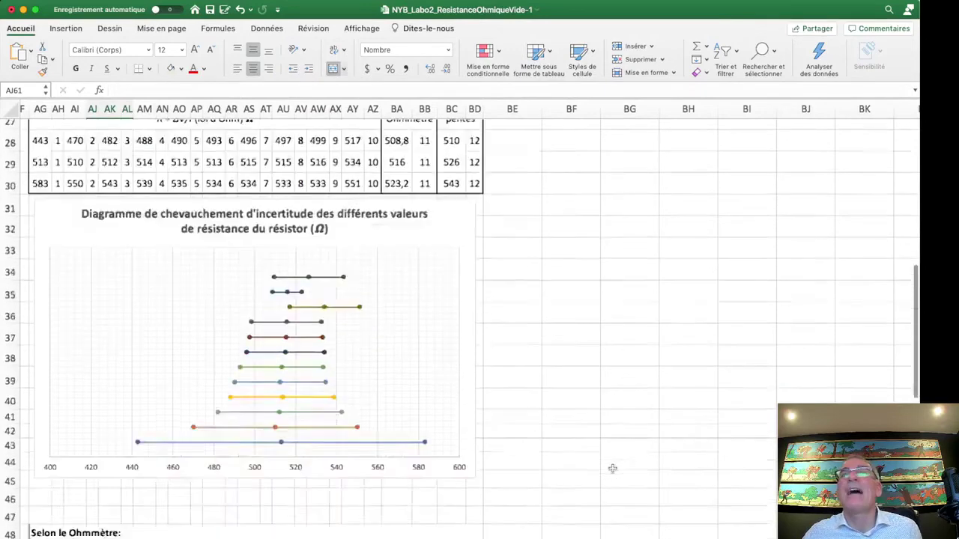
pyautogui.scroll(-10, 612, 468)
pyautogui.scroll(-11, 524, 478)
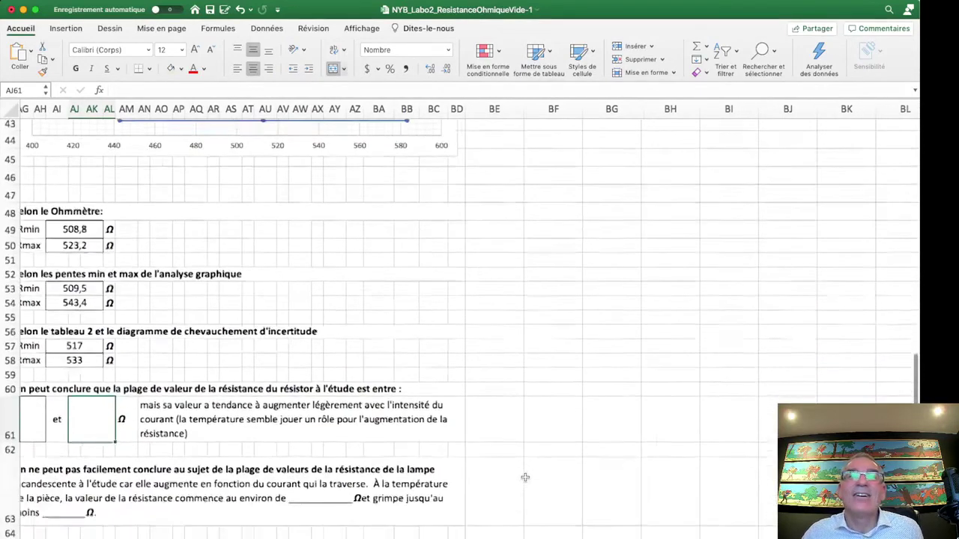
# Step: Compare the blanks in the lamp conclusion (AG63) with the first and last Résistance values of Tableau 1 (G9 and G26)
pyautogui.hscroll(-4, 494, 472)
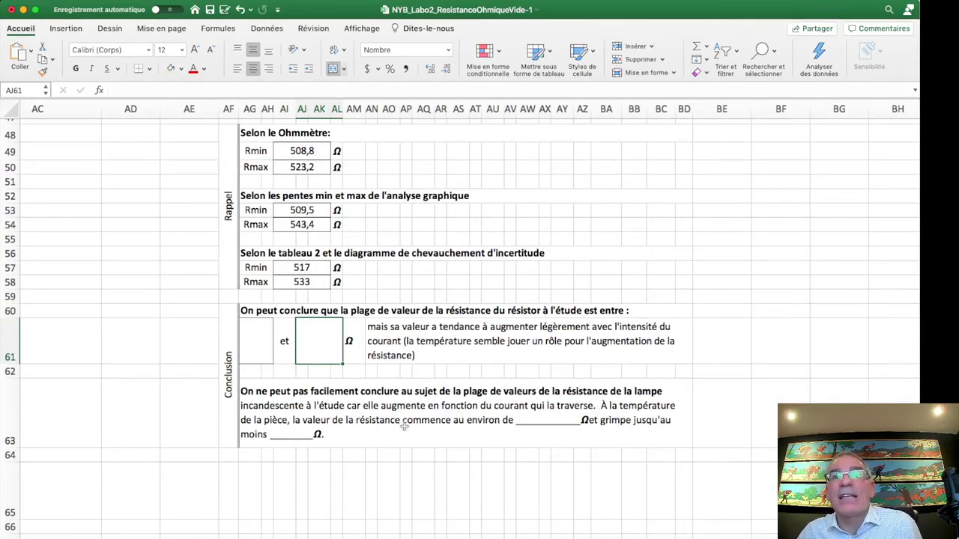
pyautogui.click(548, 419)
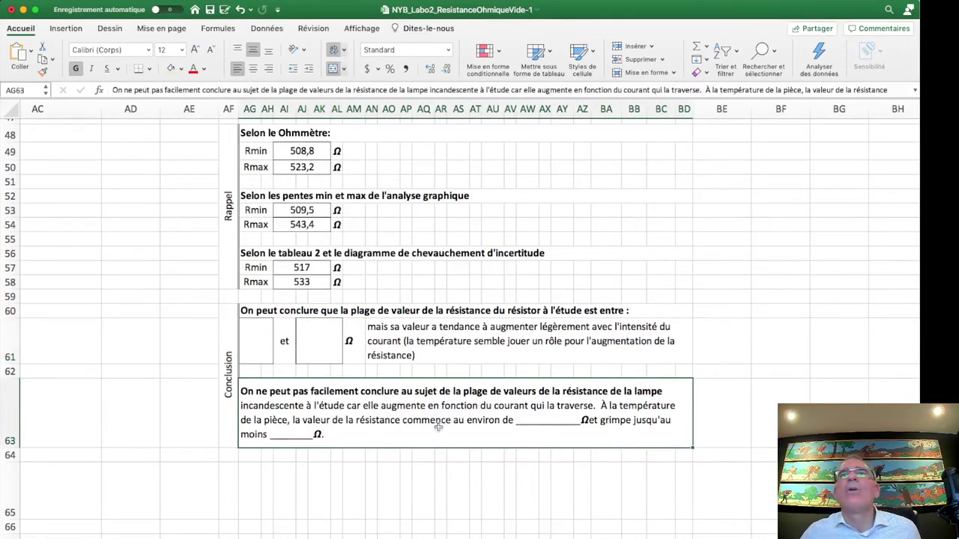
pyautogui.hscroll(-1, 438, 426)
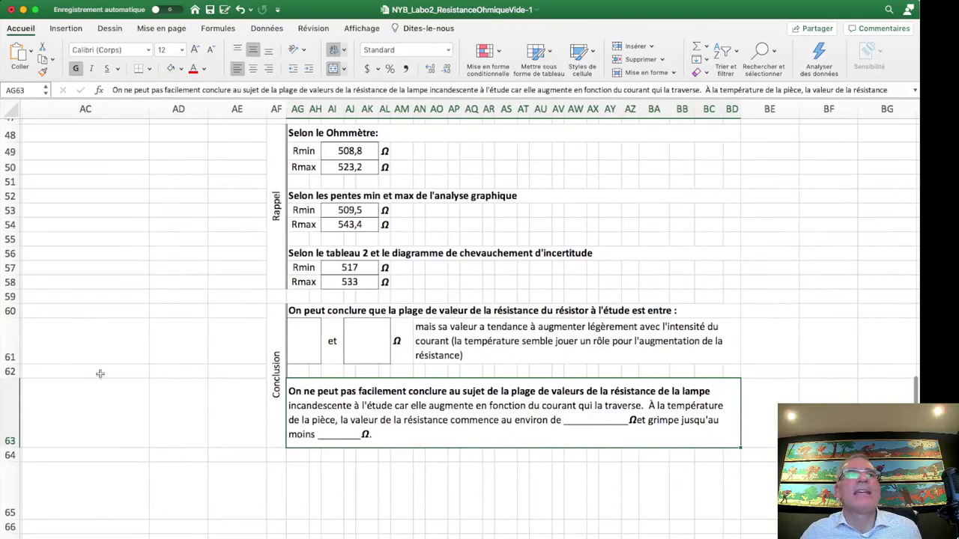
pyautogui.hscroll(-10, 327, 386)
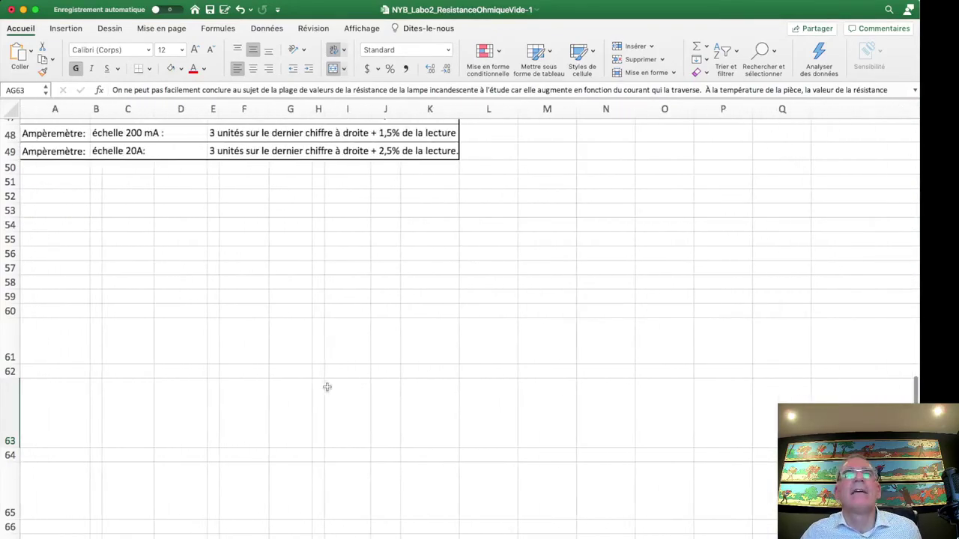
pyautogui.scroll(15, 334, 379)
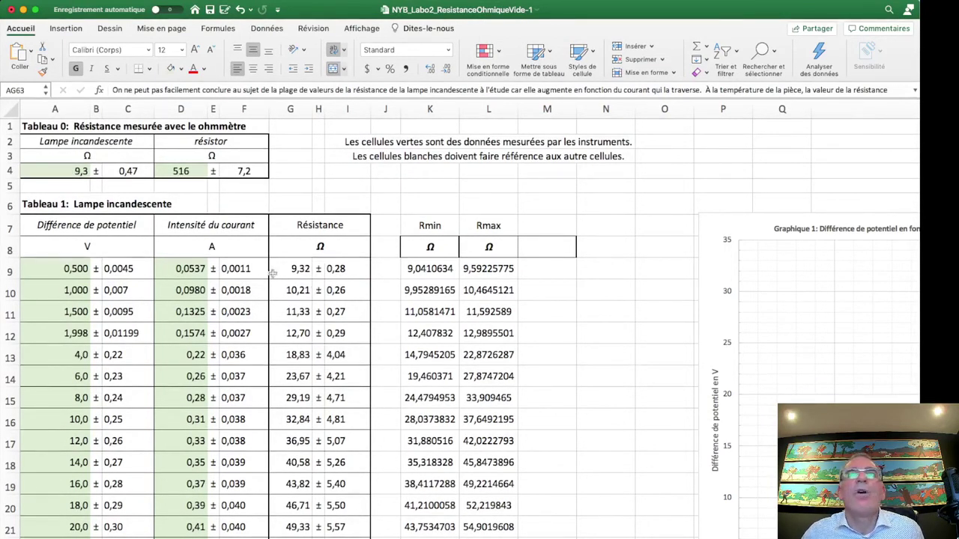
pyautogui.click(300, 268)
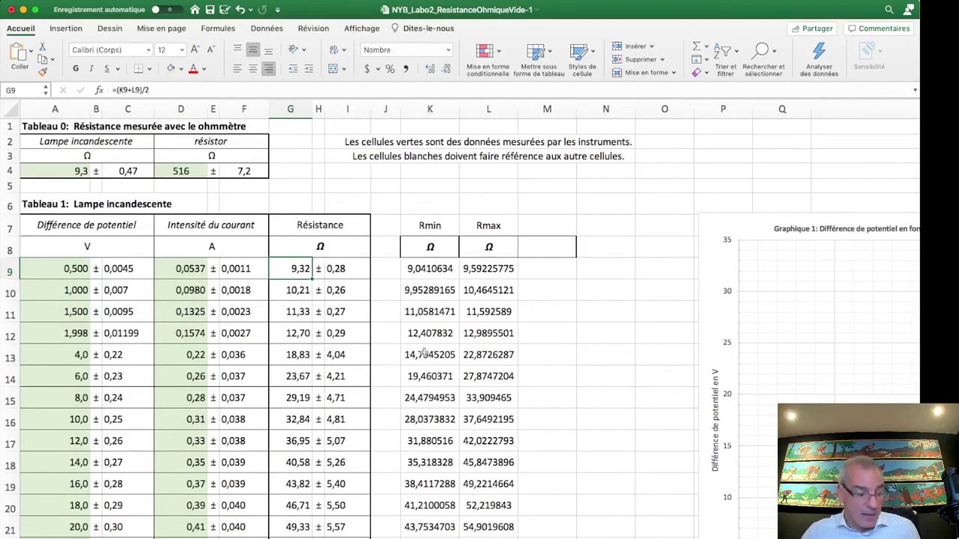
pyautogui.scroll(-6, 472, 382)
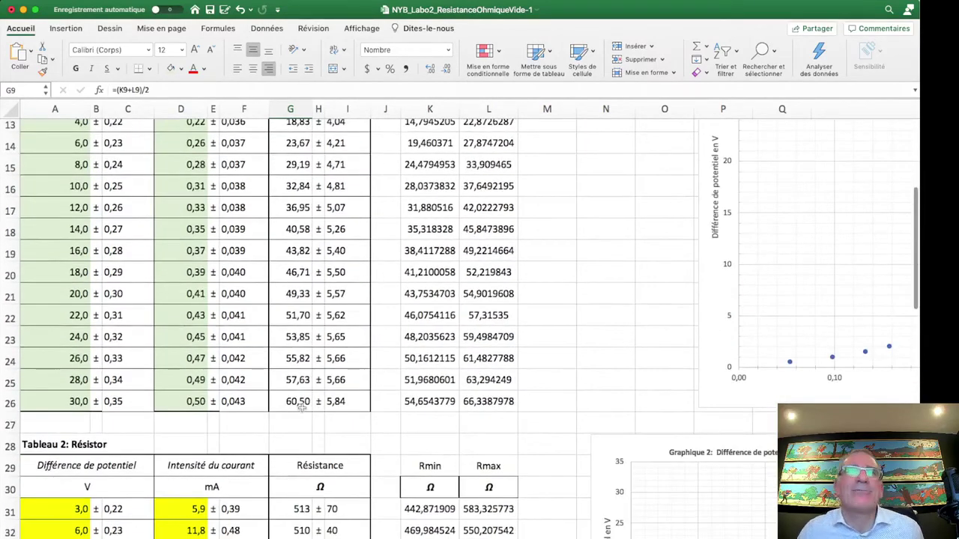
# Step: Return to the Conclusion section and review the lamp statement's starting and maximum resistance blanks in AG63
pyautogui.hscroll(15, 584, 427)
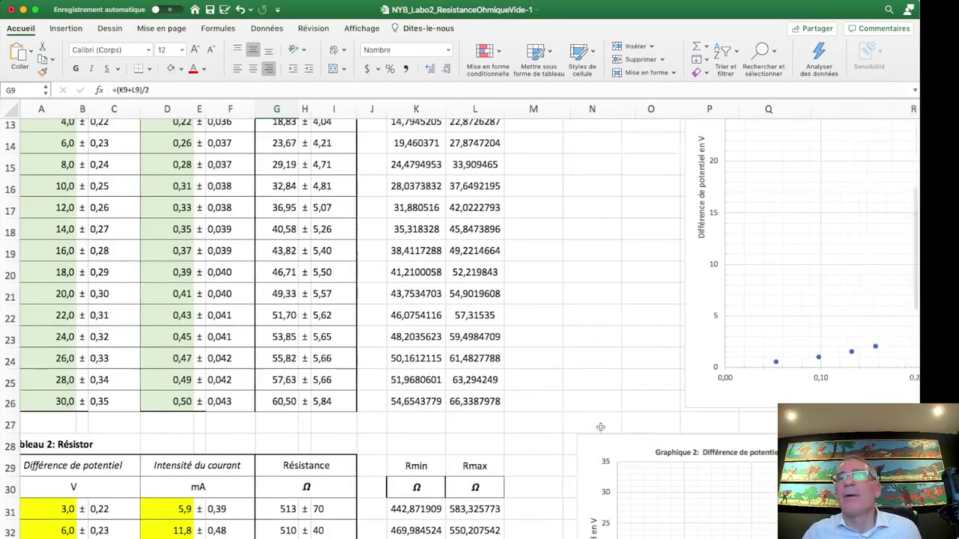
pyautogui.scroll(-3, 589, 409)
pyautogui.scroll(-5, 585, 404)
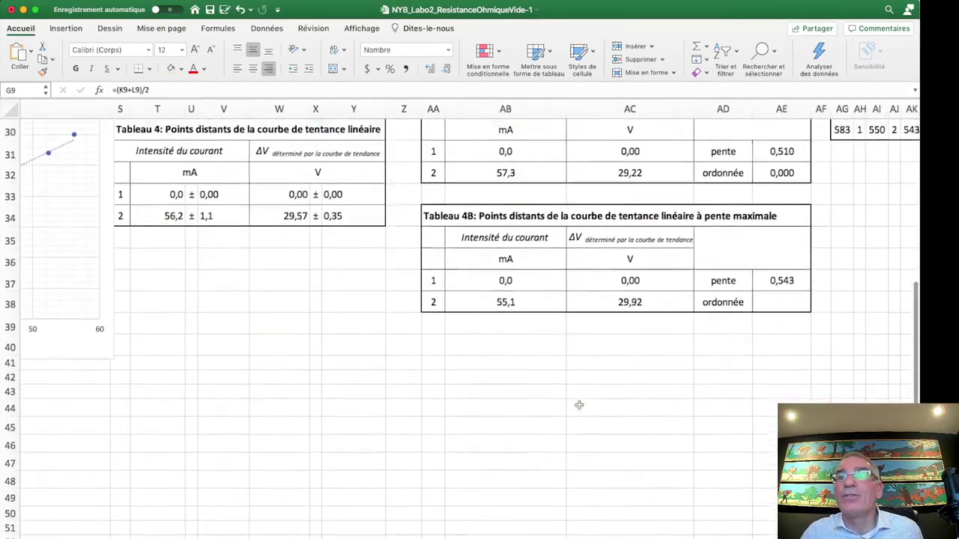
pyautogui.hscroll(12, 569, 401)
pyautogui.scroll(-1, 553, 393)
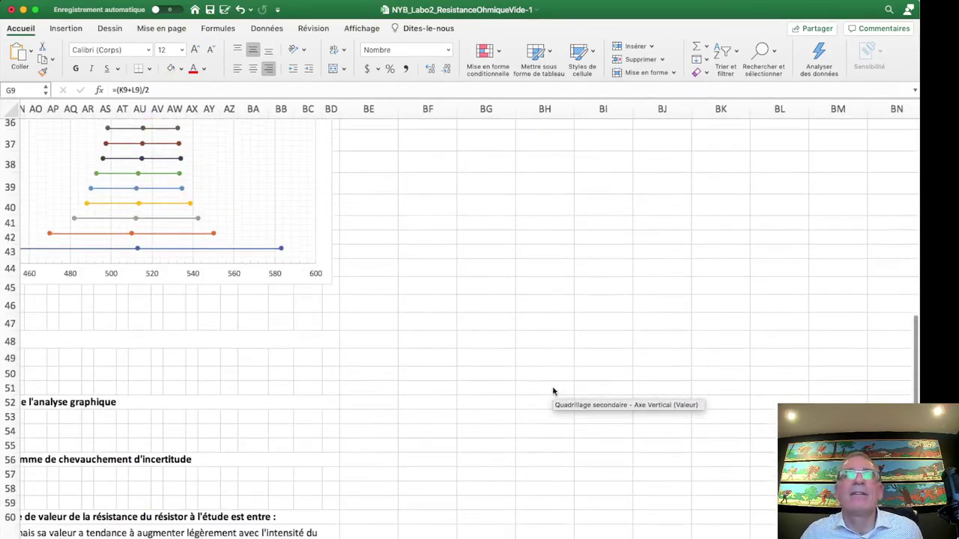
pyautogui.scroll(-4, 553, 391)
pyautogui.hscroll(-5, 553, 391)
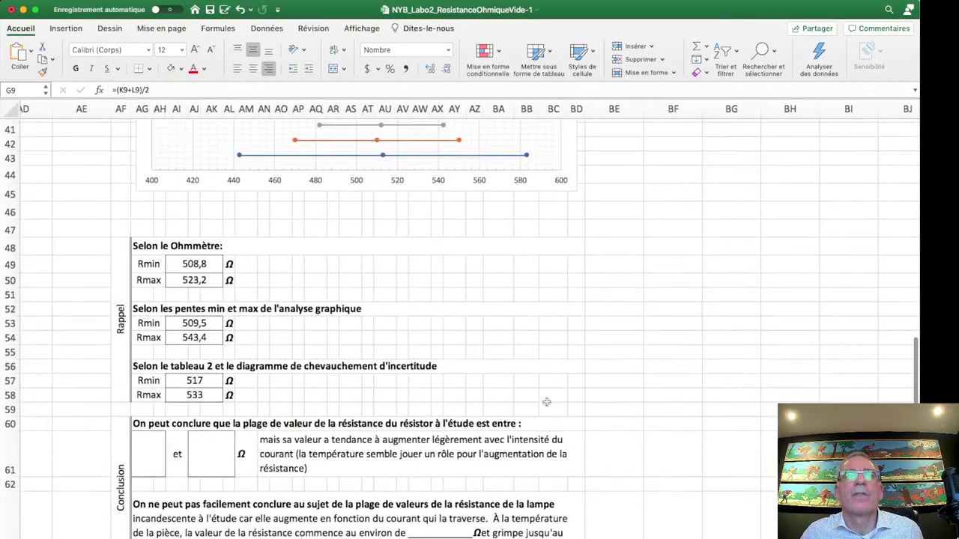
pyautogui.click(431, 534)
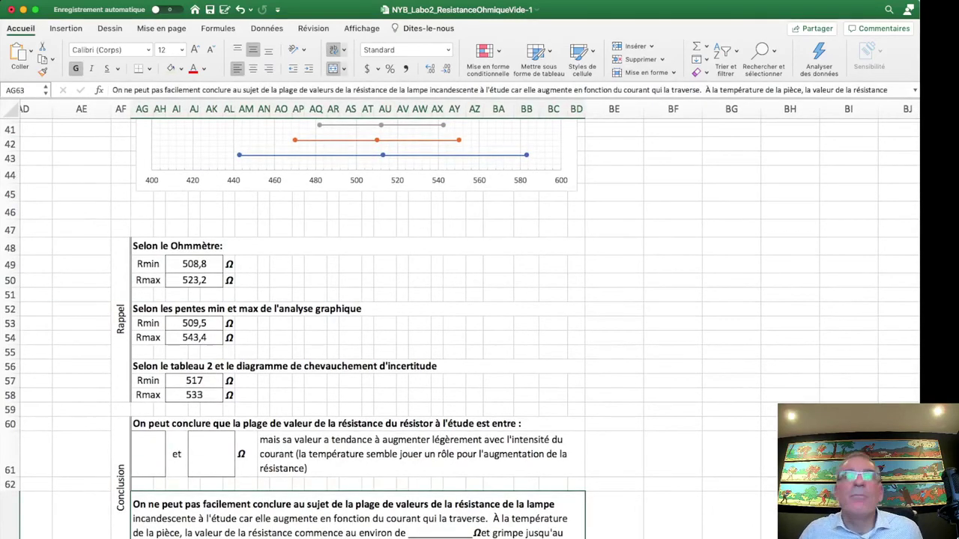
pyautogui.scroll(-4, 407, 486)
pyautogui.hscroll(-3, 449, 468)
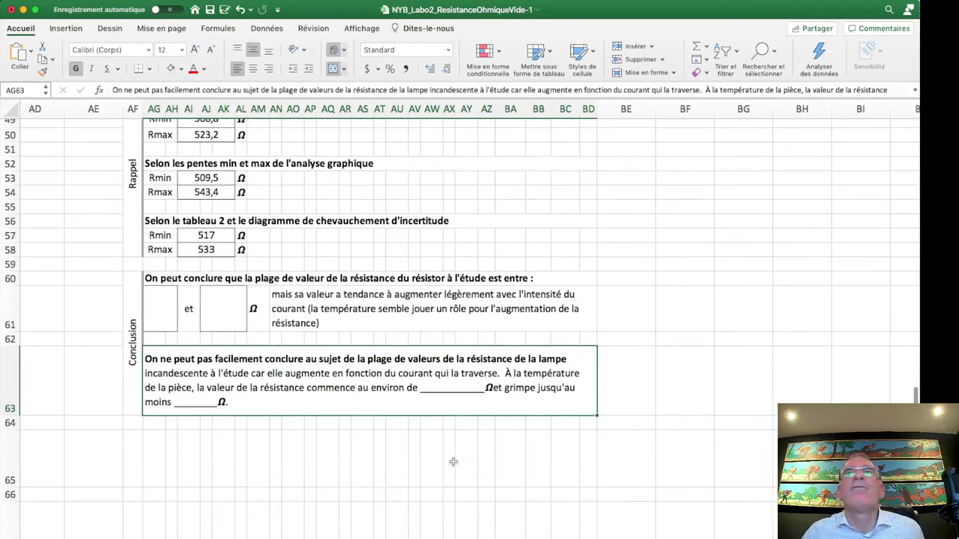
pyautogui.hscroll(-3, 453, 464)
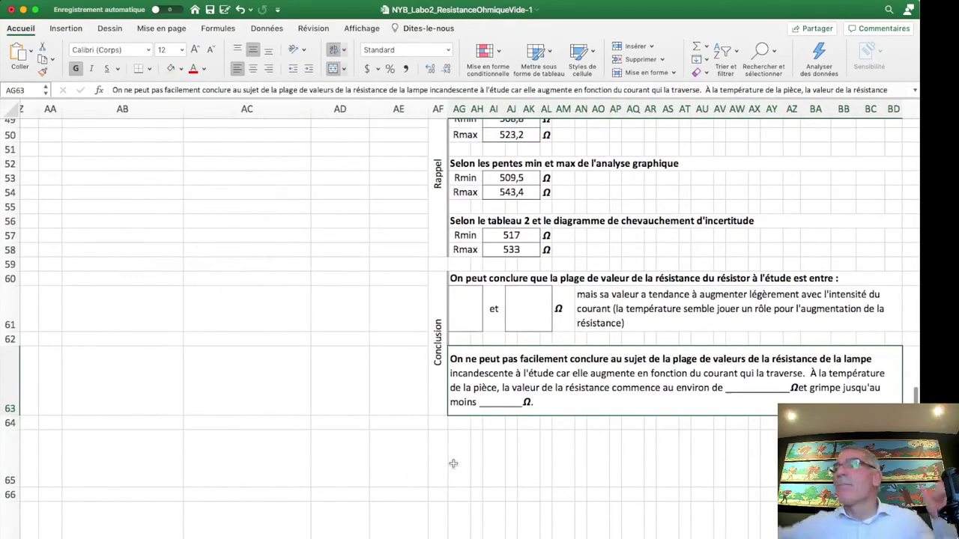